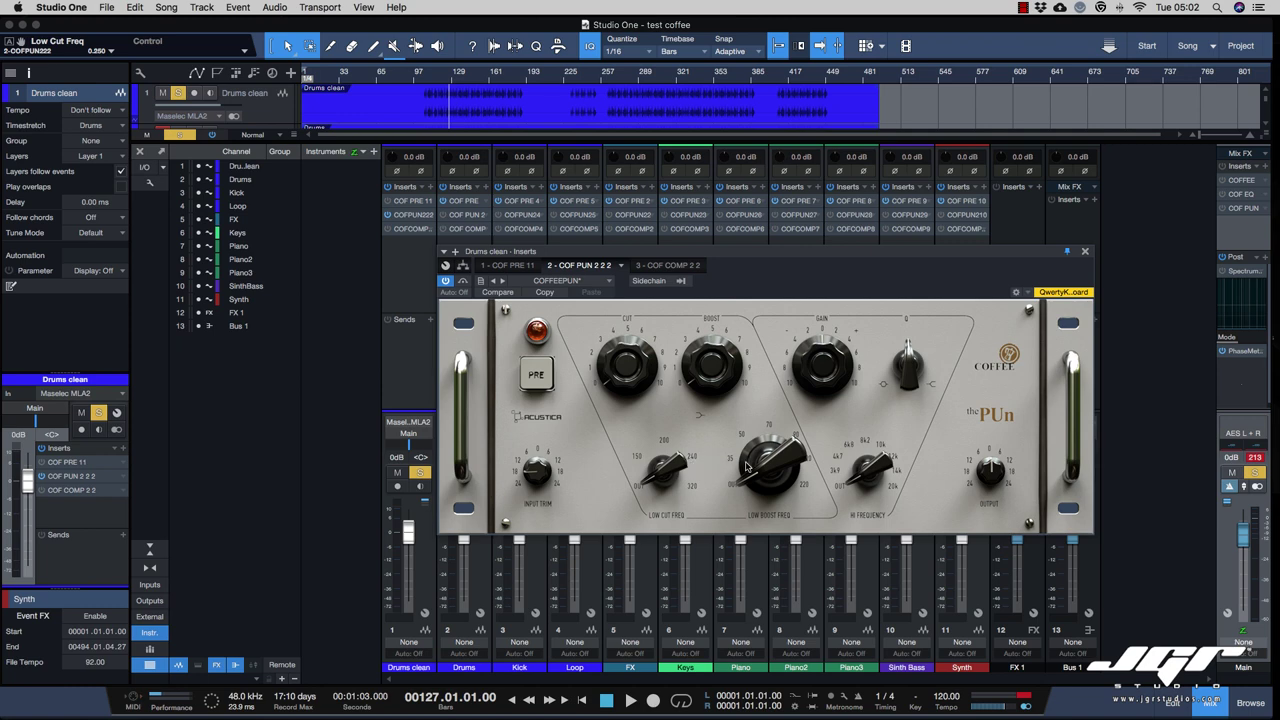
Play the solo drums track and adjust the EQ's low cut frequency and Cut amount.
{"action": "key", "text": "space"}
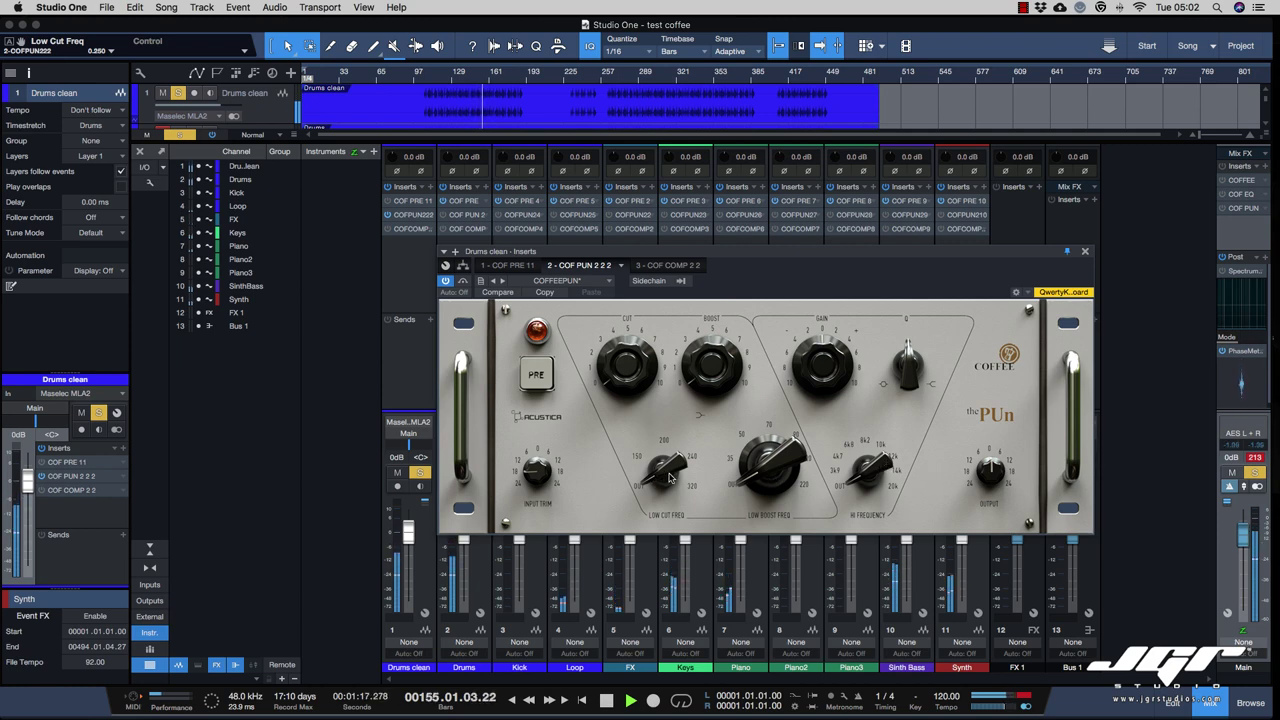
{"action": "left_click_drag", "start_coordinate": [671, 480], "coordinate": [666, 452]}
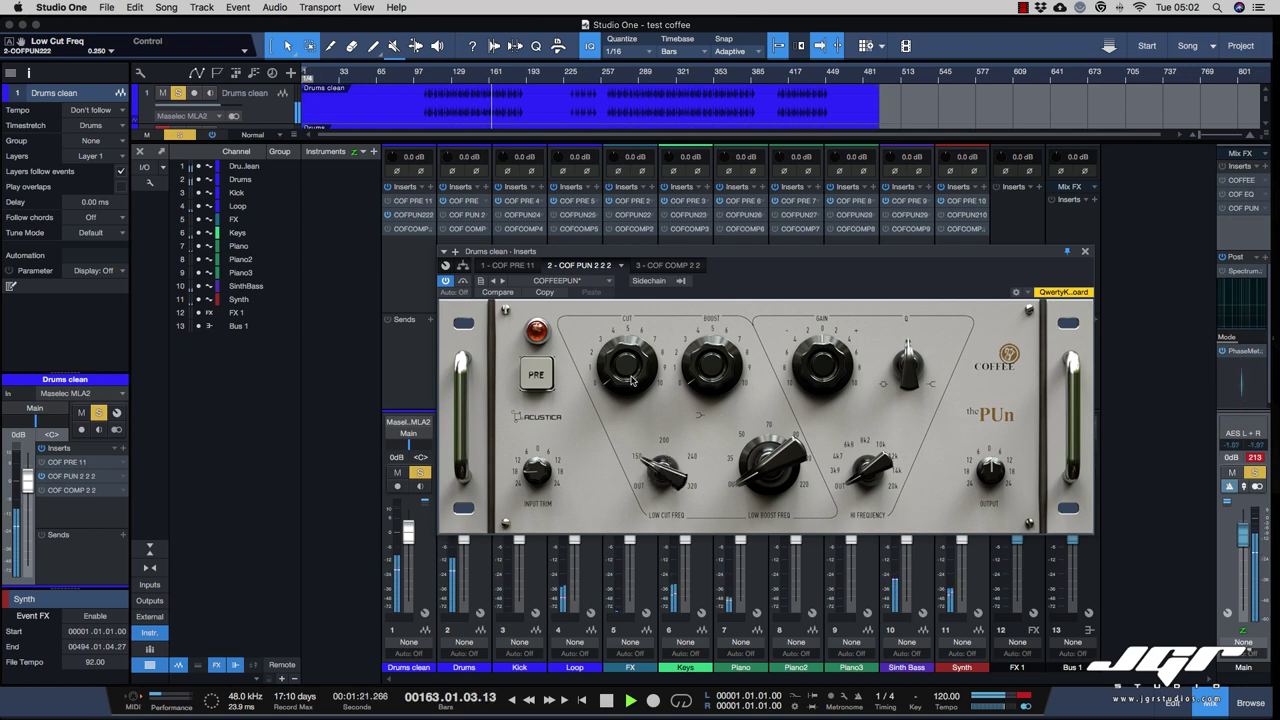
{"action": "left_click_drag", "start_coordinate": [628, 380], "coordinate": [628, 348]}
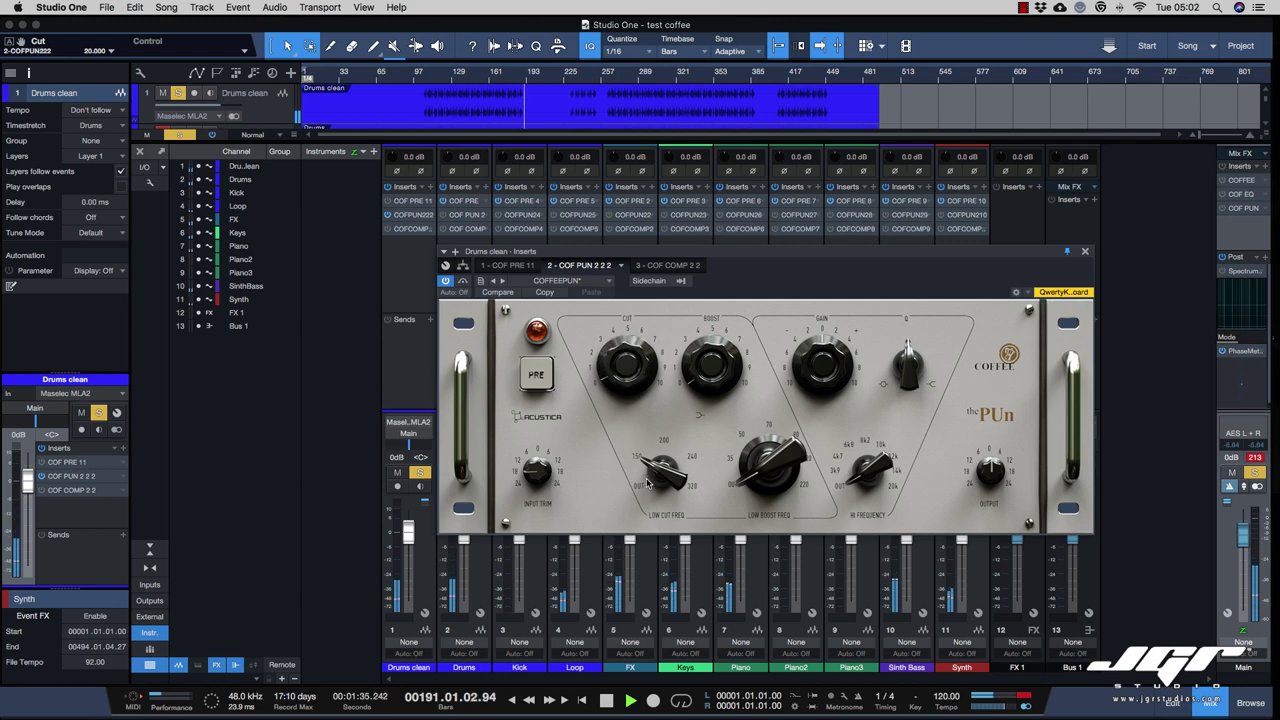
Replay the drums from about bar 109 and toggle the EQ's PRE stage, leaving it on.
{"action": "key", "text": "space"}
{"action": "key", "text": "space"}
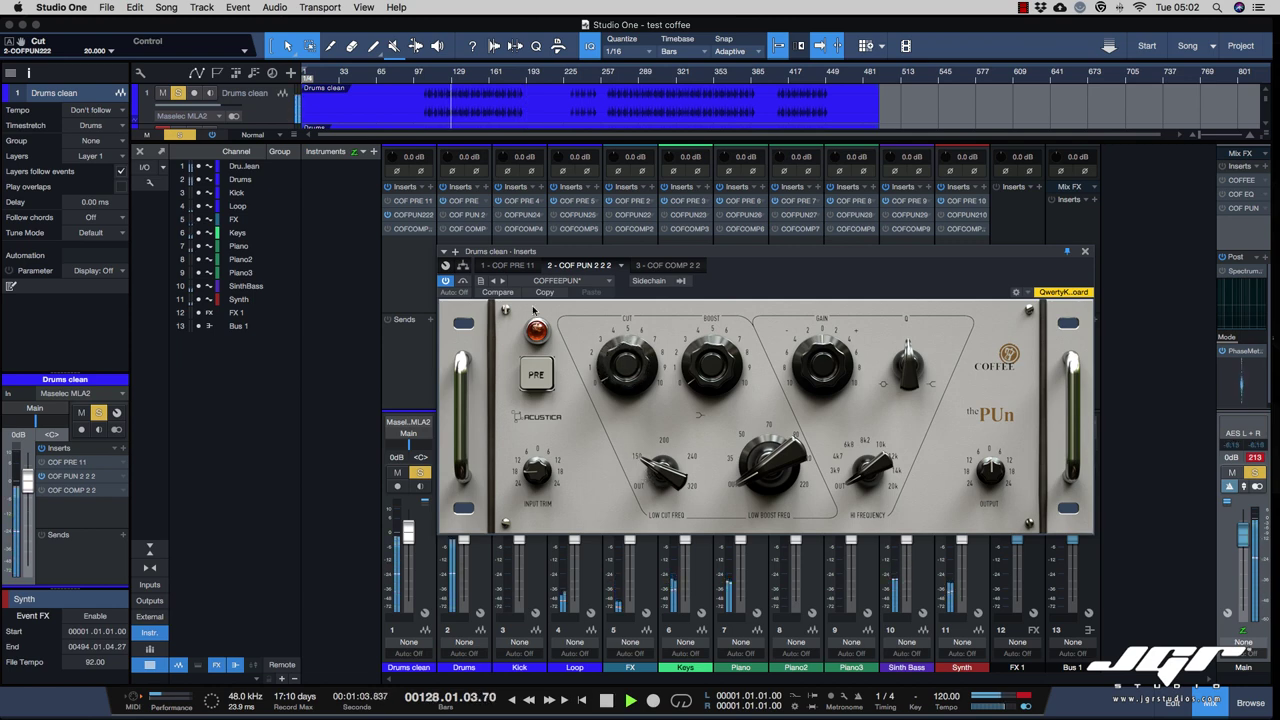
{"action": "key", "text": "space"}
{"action": "left_click", "coordinate": [428, 77]}
{"action": "key", "text": "space"}
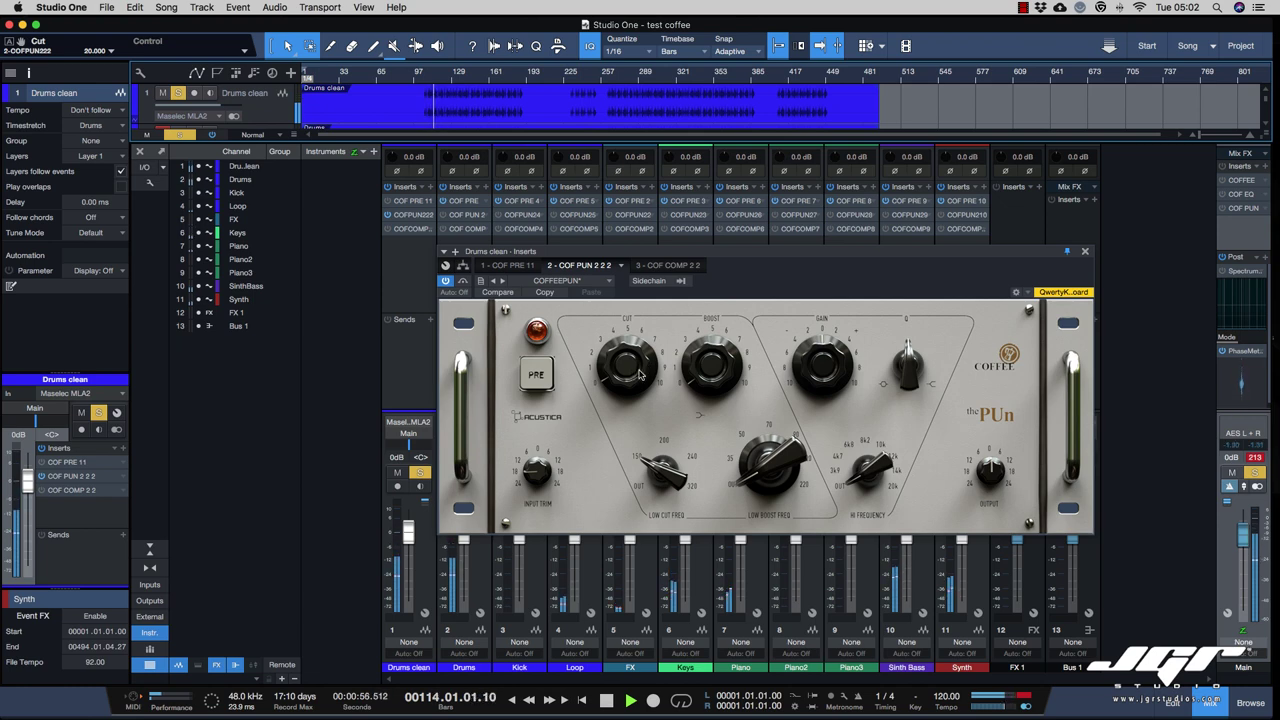
{"action": "left_click", "coordinate": [537, 380]}
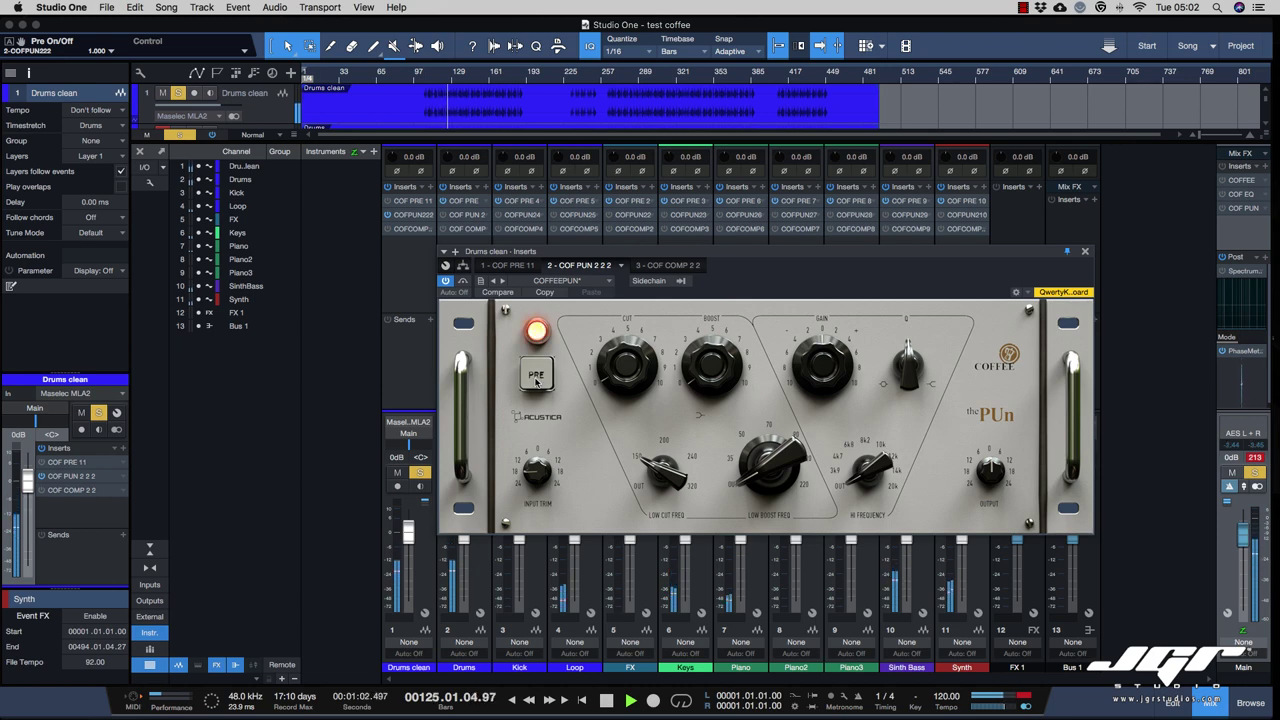
{"action": "left_click", "coordinate": [537, 378]}
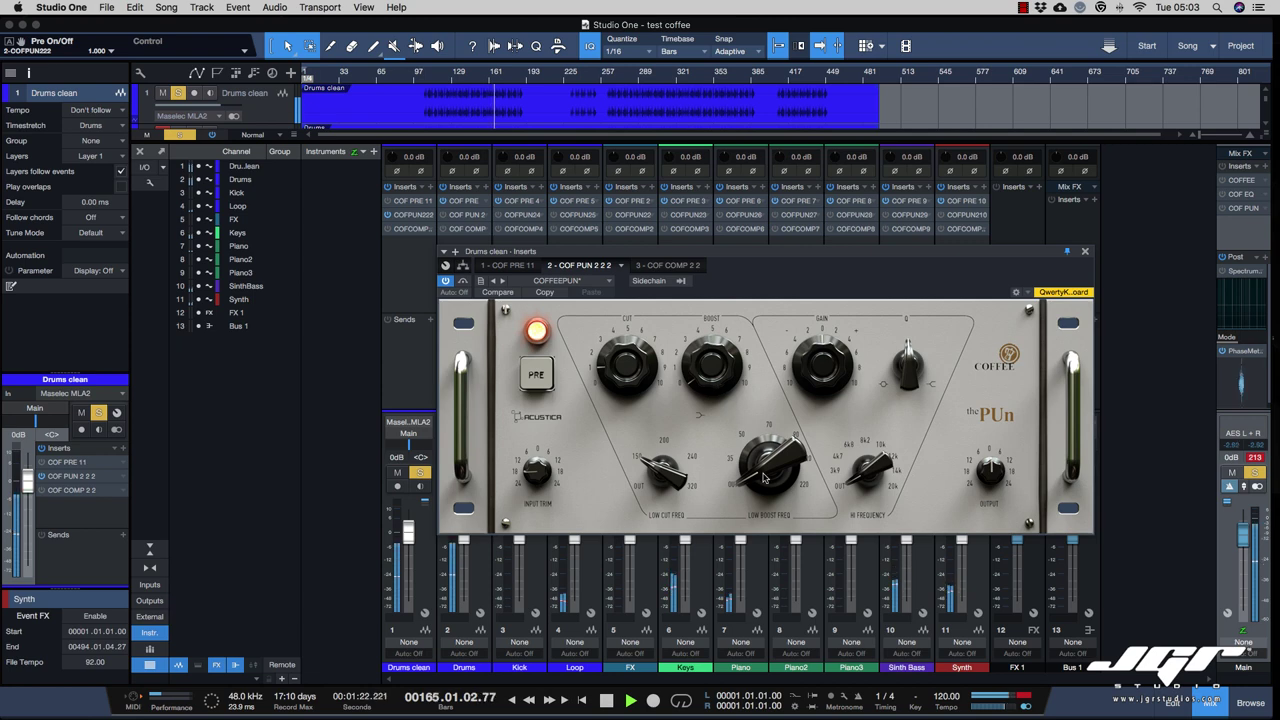
Adjust the EQ's low boost frequency and low-band Boost amount while the drums play.
{"action": "left_click_drag", "start_coordinate": [765, 478], "coordinate": [767, 427]}
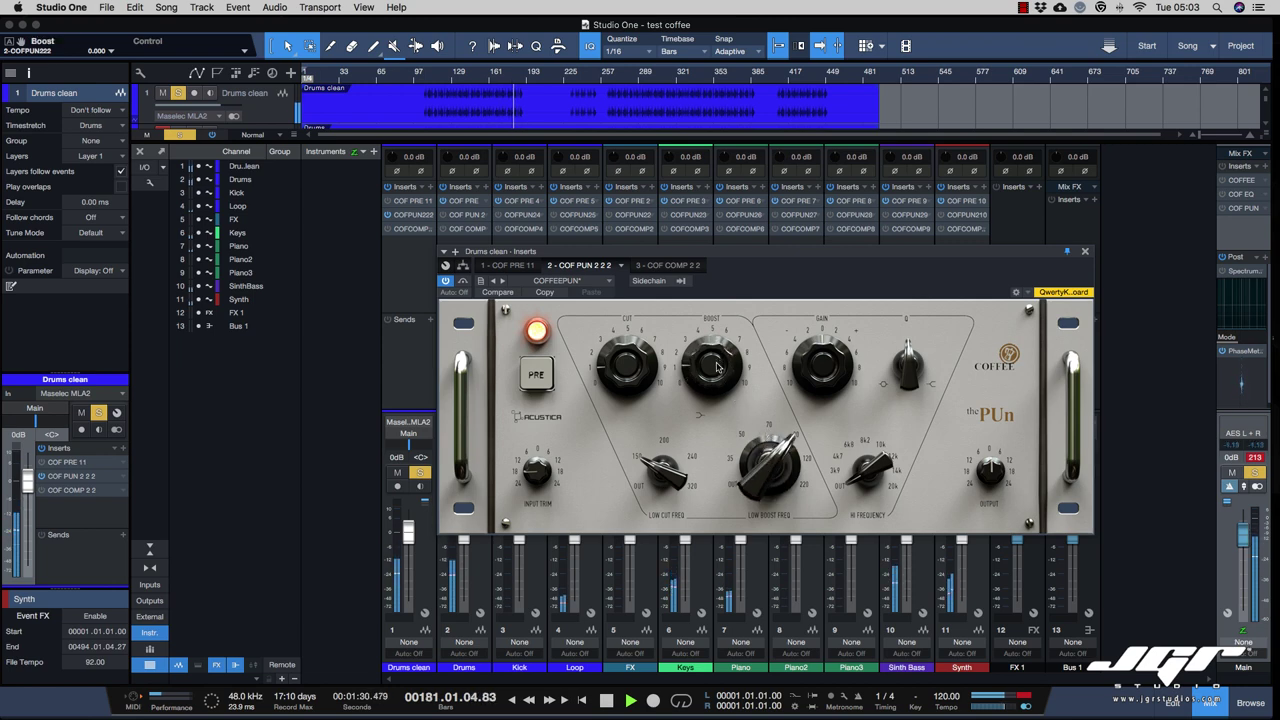
{"action": "left_click_drag", "start_coordinate": [716, 368], "coordinate": [716, 360]}
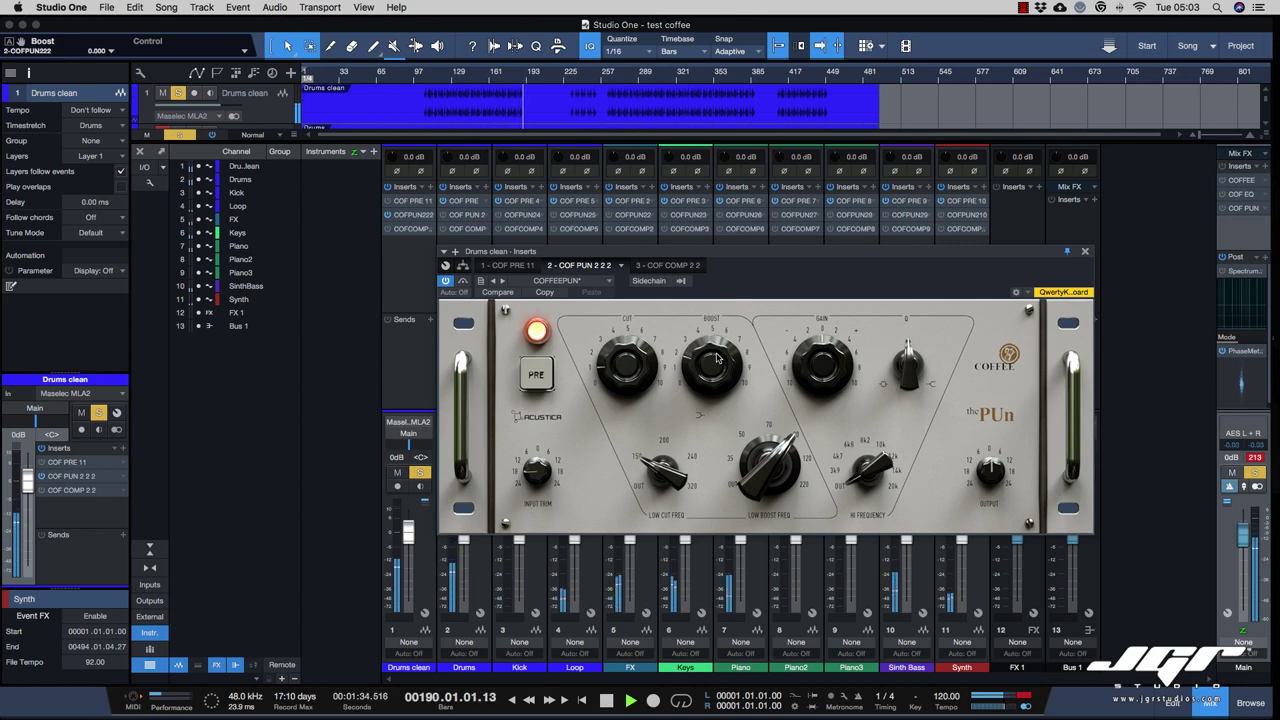
{"action": "left_click_drag", "start_coordinate": [767, 466], "coordinate": [767, 454]}
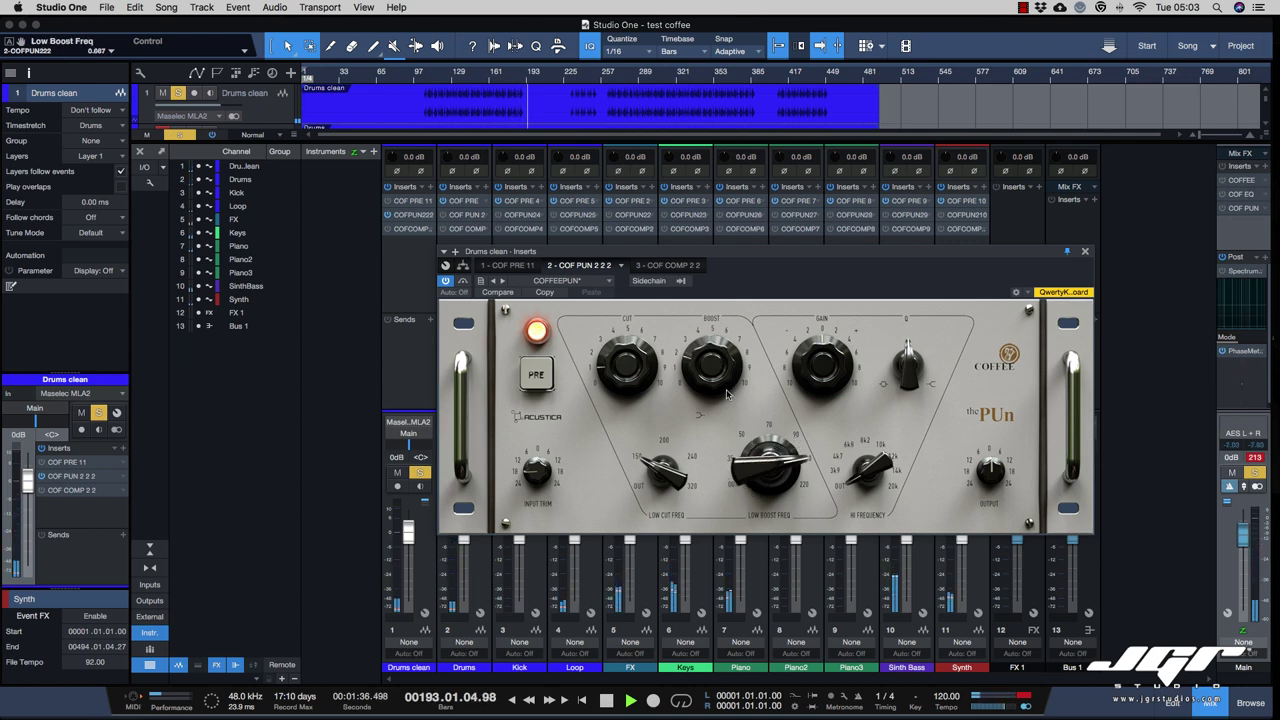
Restart the drum playback and adjust the high band's frequency and gain, with Q at 10.
{"action": "key", "text": "space"}
{"action": "key", "text": "space"}
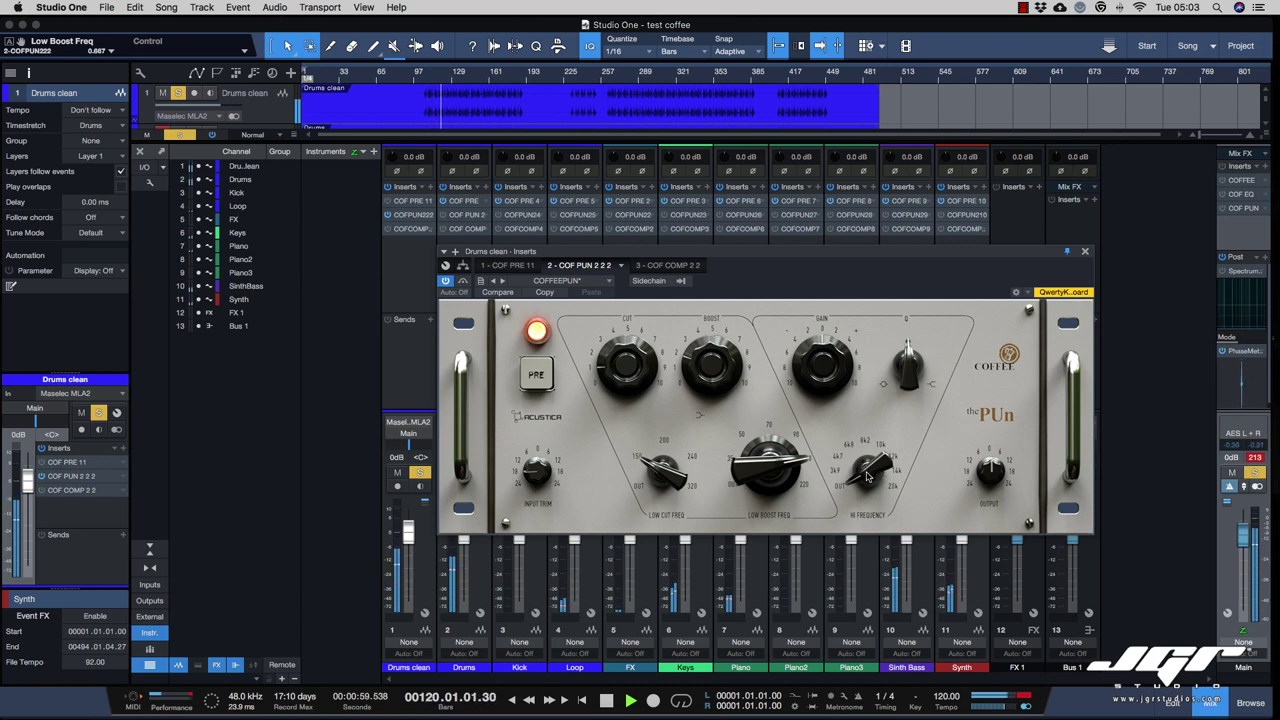
{"action": "left_click_drag", "start_coordinate": [867, 477], "coordinate": [858, 460]}
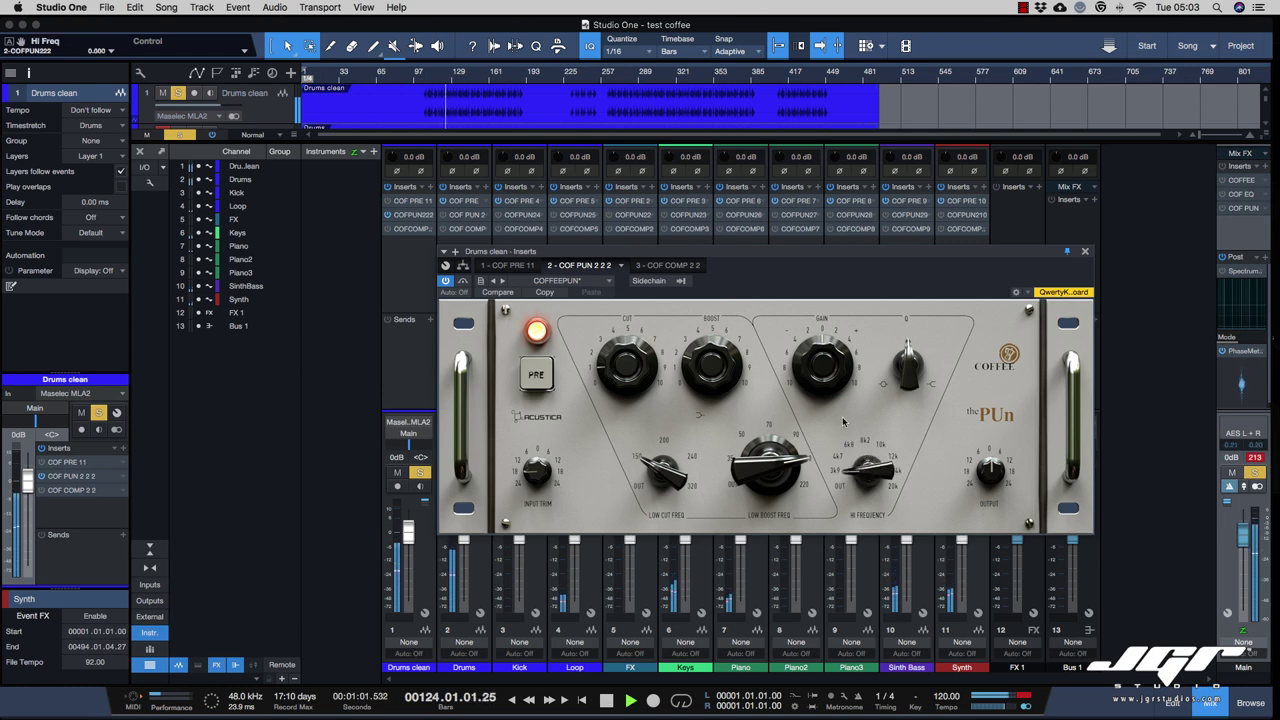
{"action": "left_click_drag", "start_coordinate": [832, 390], "coordinate": [828, 364]}
{"action": "left_click_drag", "start_coordinate": [914, 388], "coordinate": [908, 318]}
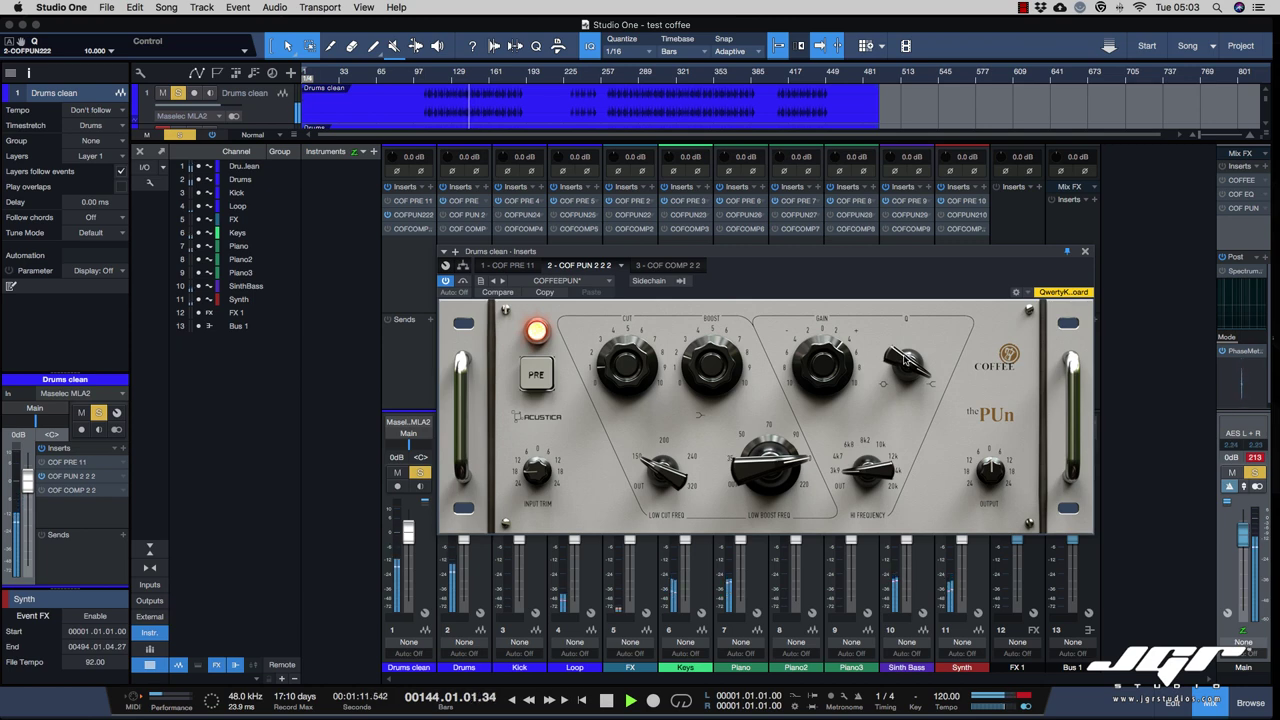
Change the high-band frequency with a gain of about 4.9, and set the low-band Boost to about 2.2.
{"action": "left_click_drag", "start_coordinate": [870, 470], "coordinate": [866, 303]}
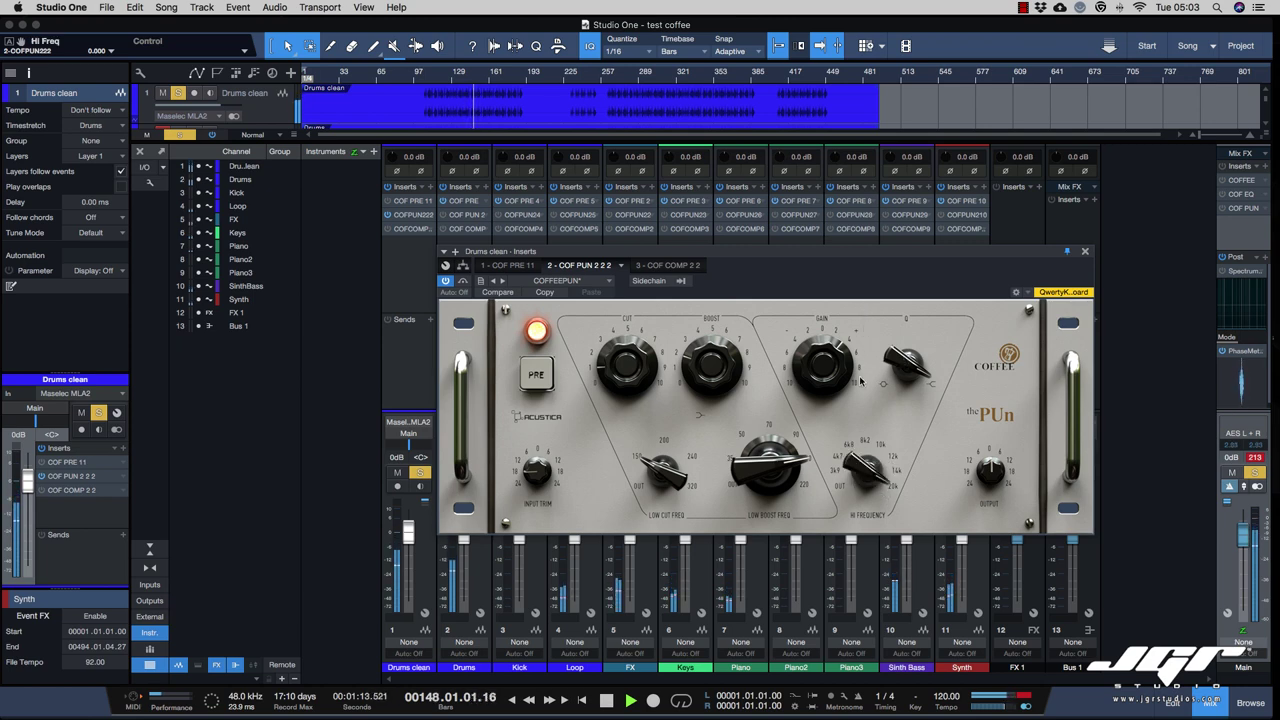
{"action": "mouse_move", "coordinate": [829, 382]}
{"action": "left_mouse_down"}
{"action": "mouse_move", "coordinate": [828, 366]}
{"action": "mouse_move", "coordinate": [824, 389]}
{"action": "mouse_move", "coordinate": [822, 377]}
{"action": "left_mouse_up"}
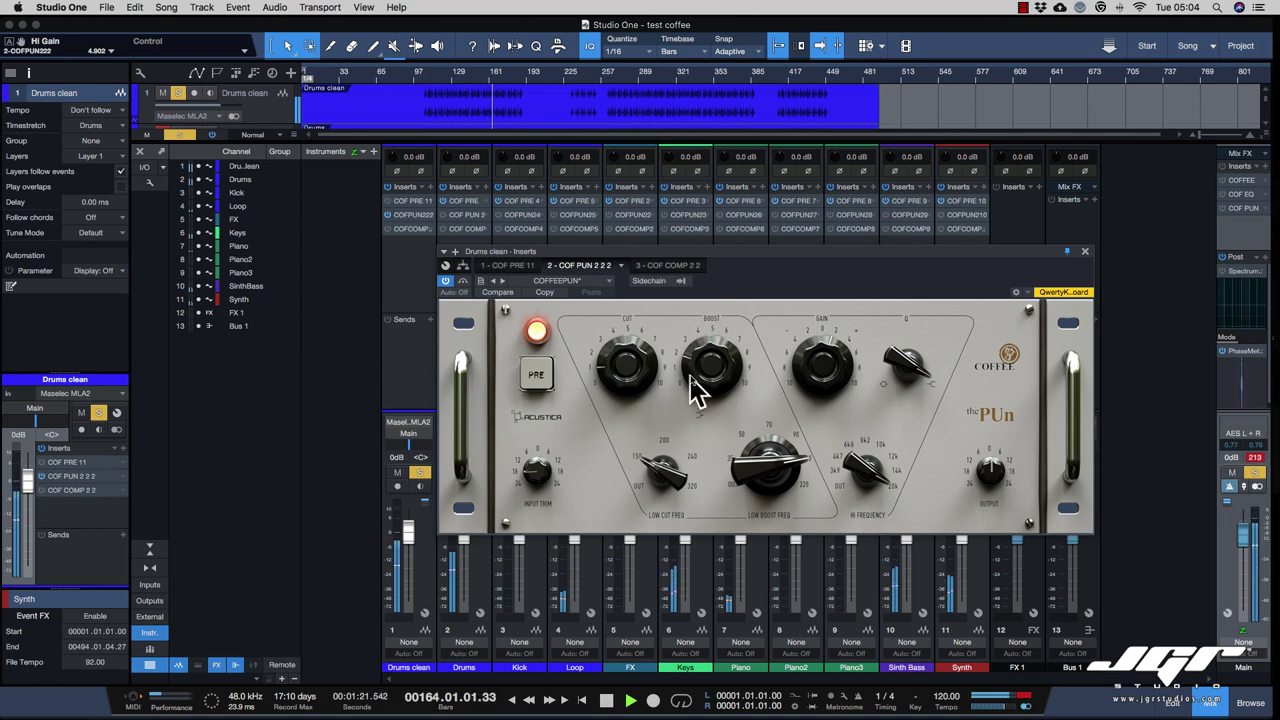
{"action": "left_click_drag", "start_coordinate": [695, 390], "coordinate": [703, 376]}
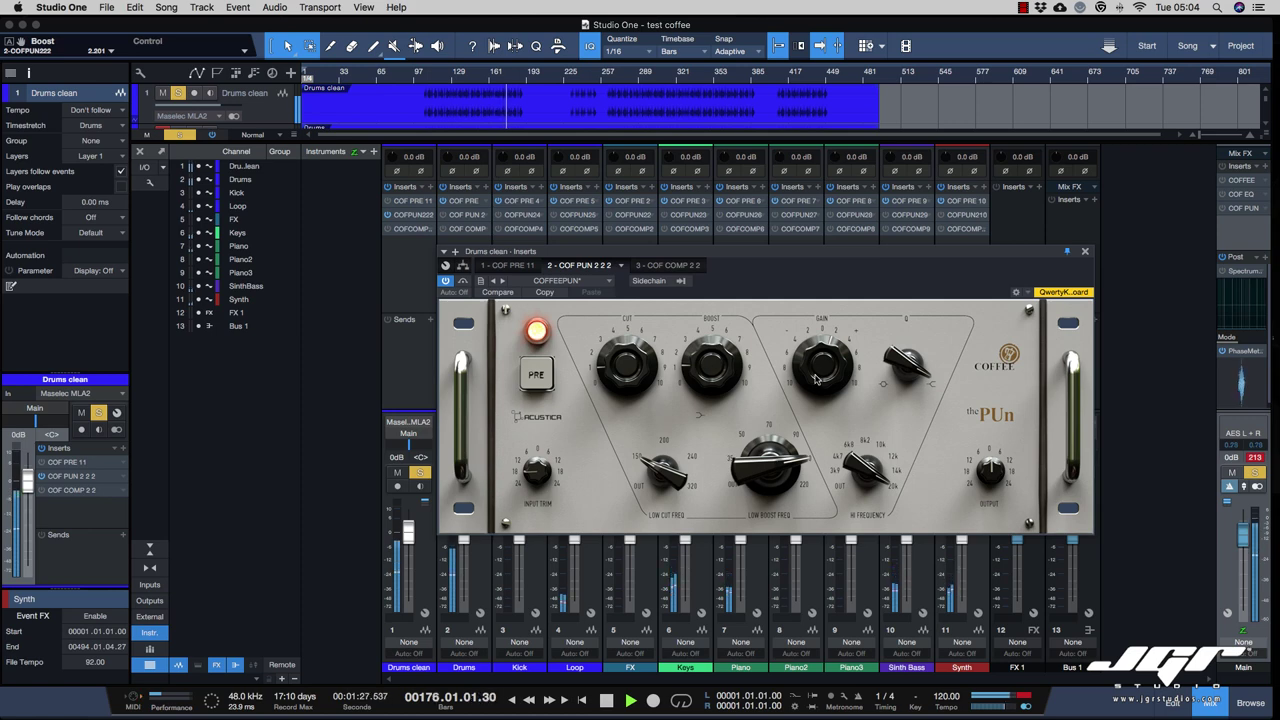
Turn the high band's Q to its opposite extreme and readjust its frequency and gain.
{"action": "left_click_drag", "start_coordinate": [900, 370], "coordinate": [930, 571]}
{"action": "left_click_drag", "start_coordinate": [872, 484], "coordinate": [895, 418]}
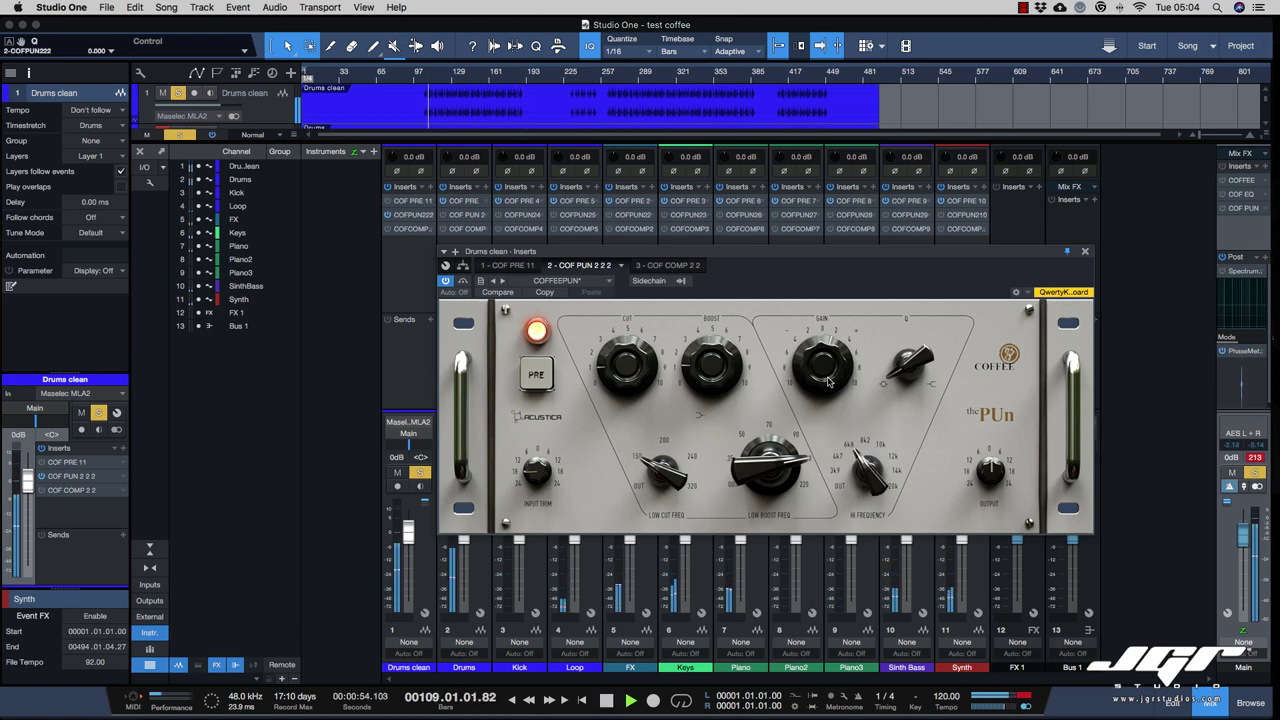
{"action": "left_click_drag", "start_coordinate": [828, 381], "coordinate": [828, 366]}
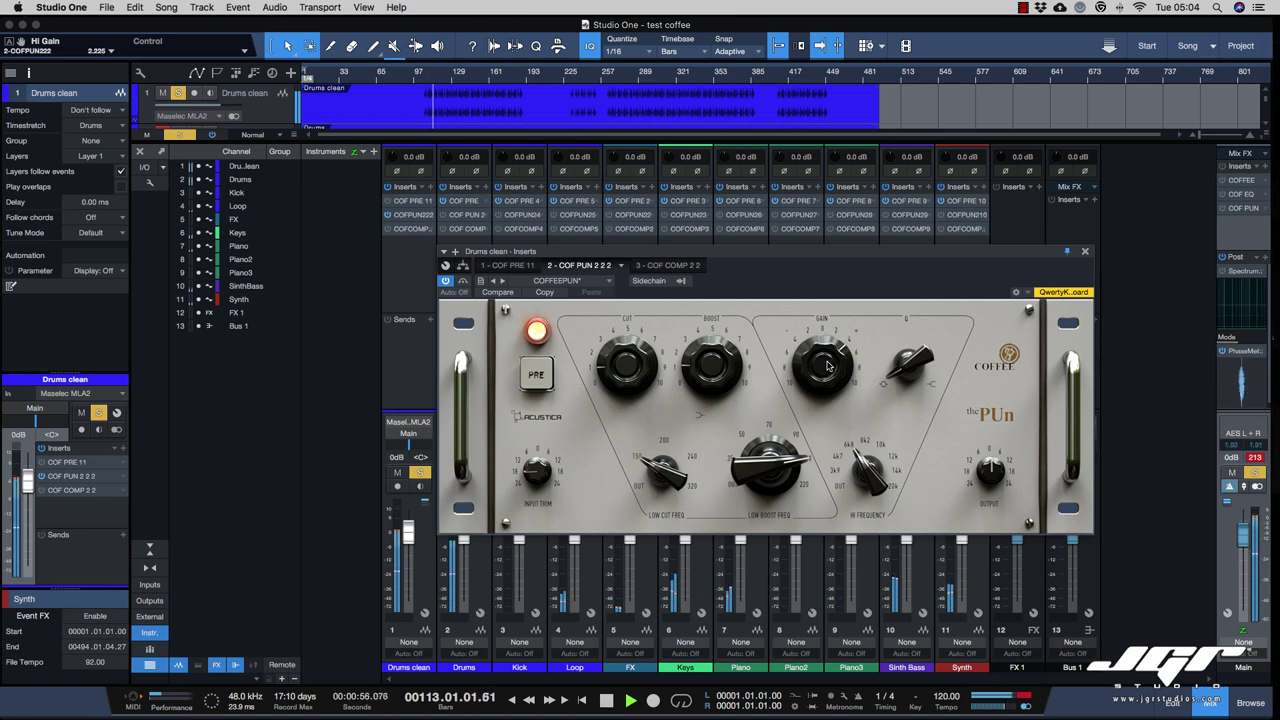
{"action": "mouse_move", "coordinate": [855, 462]}
{"action": "left_mouse_down"}
{"action": "mouse_move", "coordinate": [857, 480]}
{"action": "mouse_move", "coordinate": [853, 466]}
{"action": "left_mouse_up"}
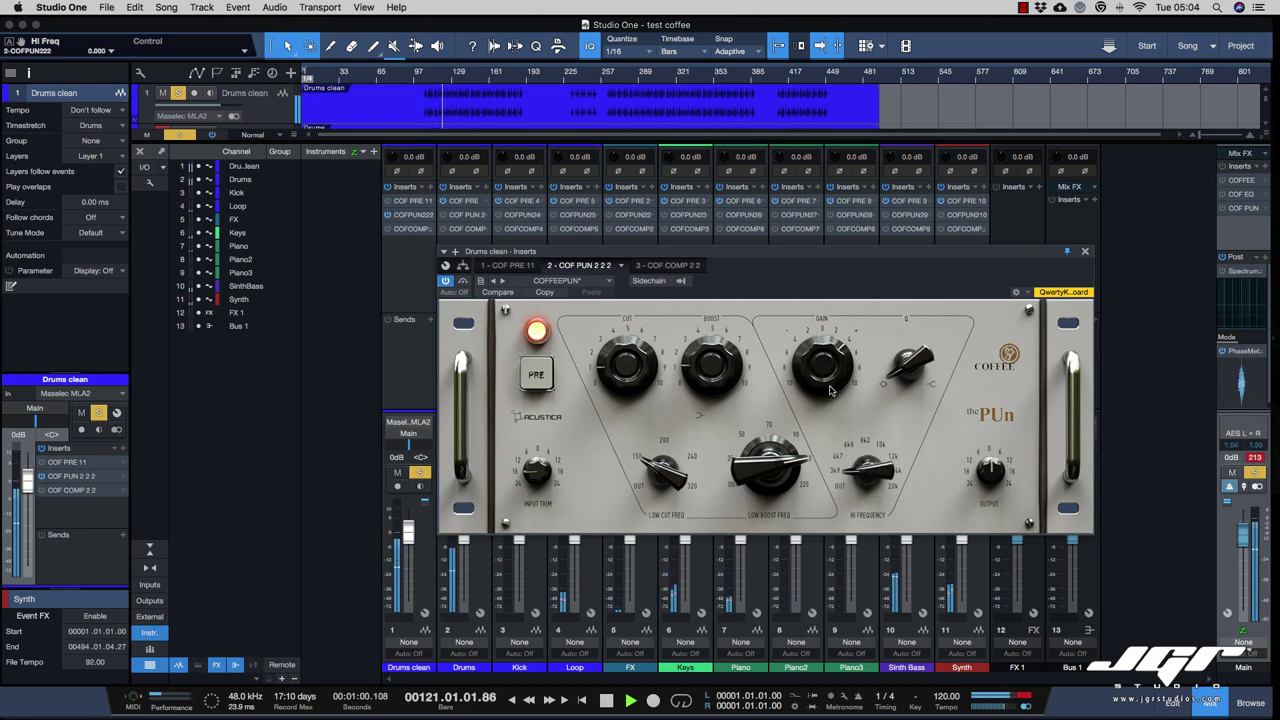
{"action": "left_click_drag", "start_coordinate": [833, 388], "coordinate": [828, 376]}
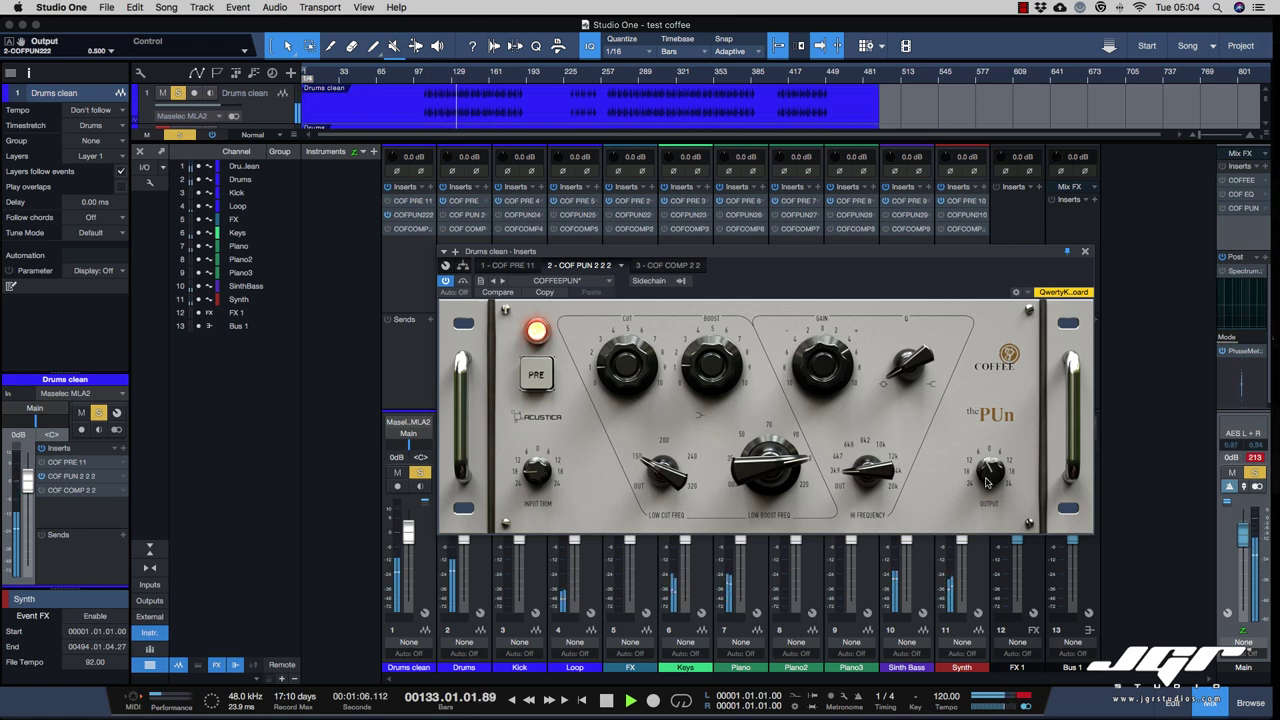
Compare the EQ against bypass and trim its output to about 0.43 to match the levels.
{"action": "left_click", "coordinate": [462, 281]}
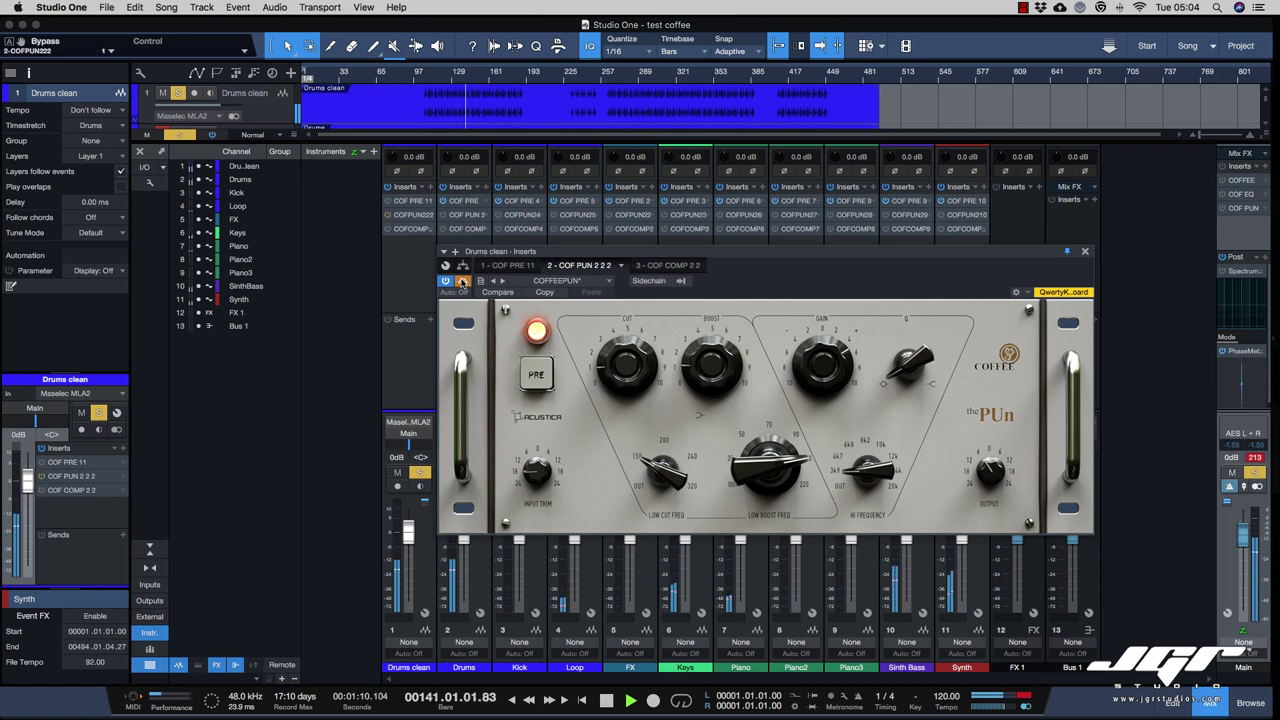
{"action": "left_click", "coordinate": [462, 282]}
{"action": "left_click_drag", "start_coordinate": [993, 468], "coordinate": [995, 470]}
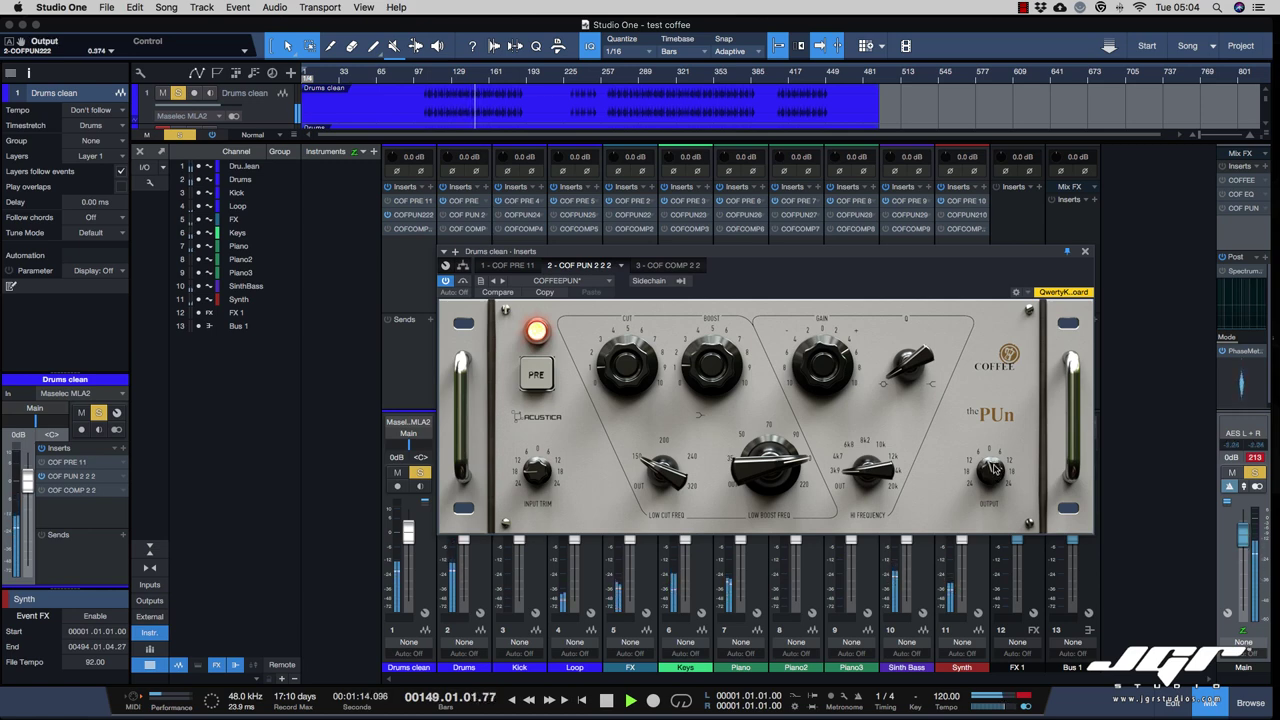
{"action": "left_click", "coordinate": [462, 282]}
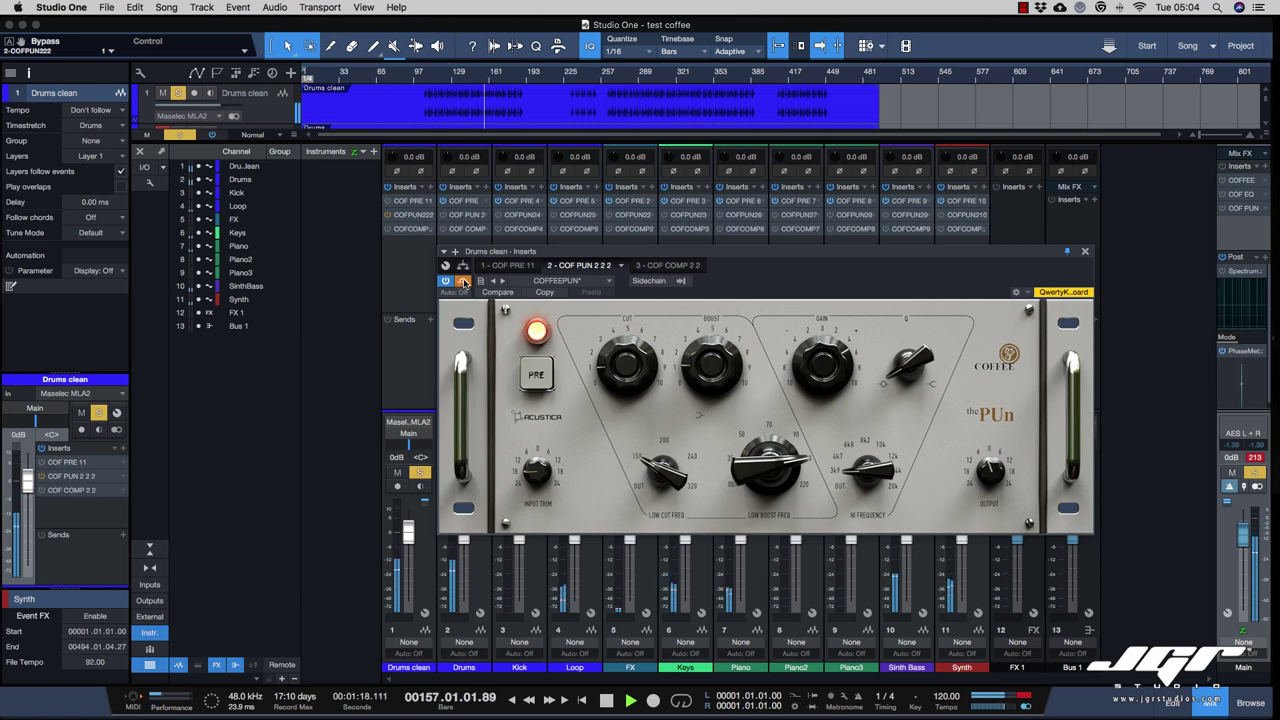
{"action": "left_click", "coordinate": [465, 283]}
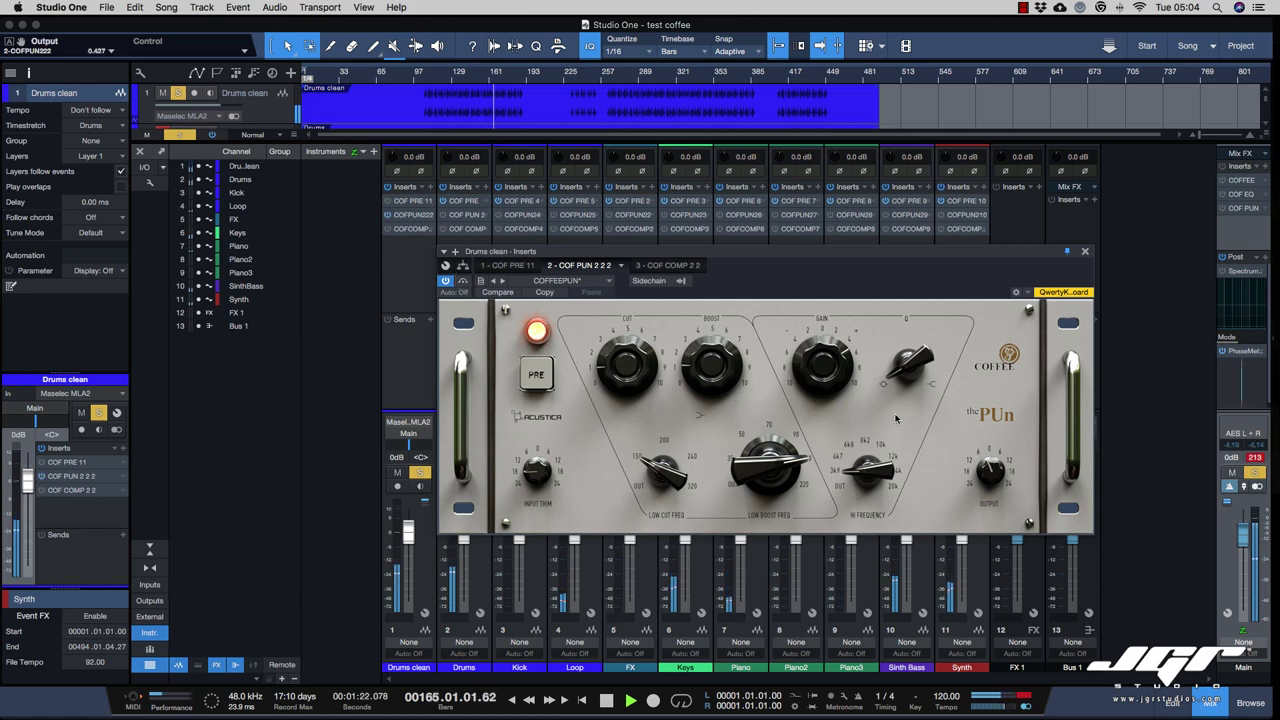
{"action": "left_click", "coordinate": [463, 283]}
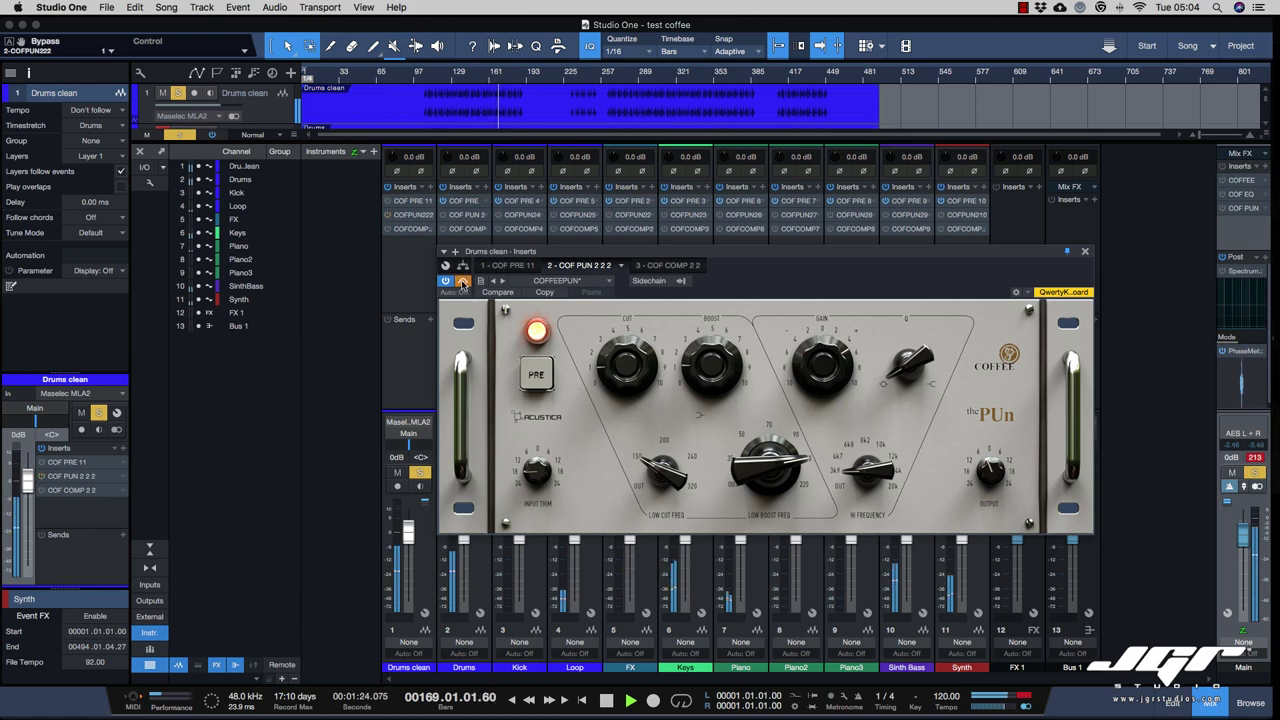
{"action": "left_click", "coordinate": [463, 283]}
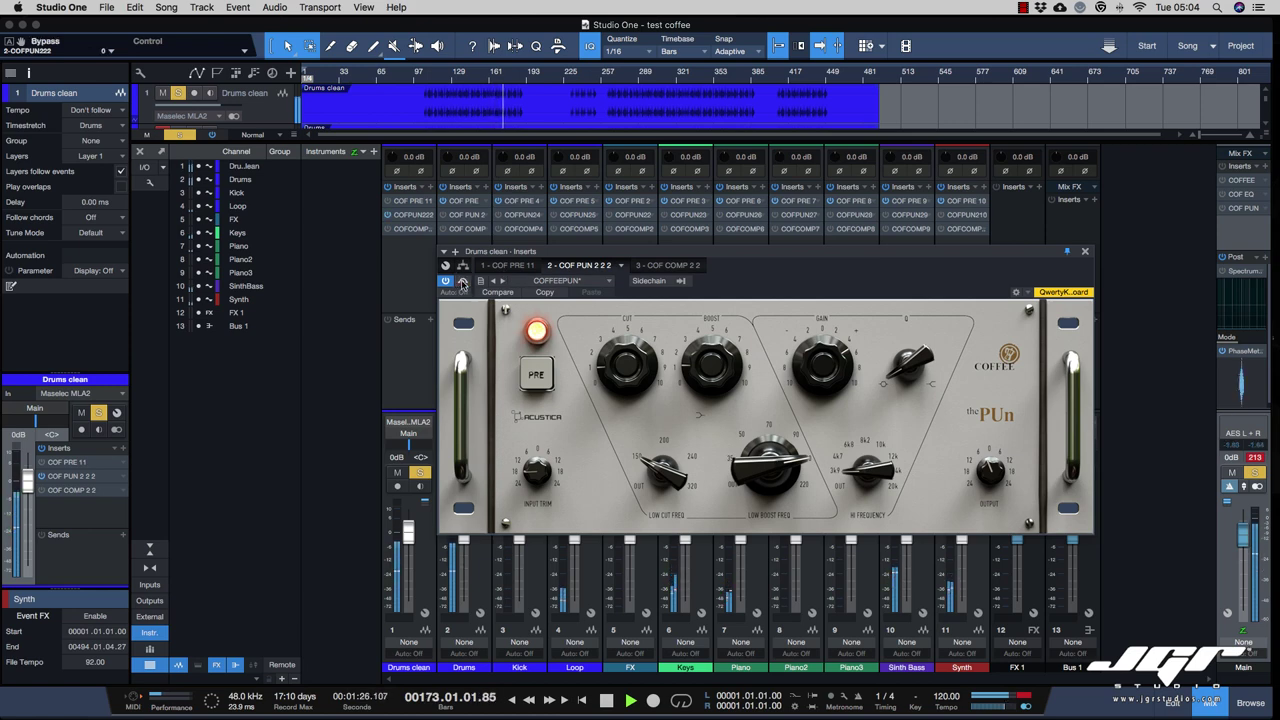
Compare the drums with the PRE stage off and on, and stop playback.
{"action": "left_click", "coordinate": [546, 372]}
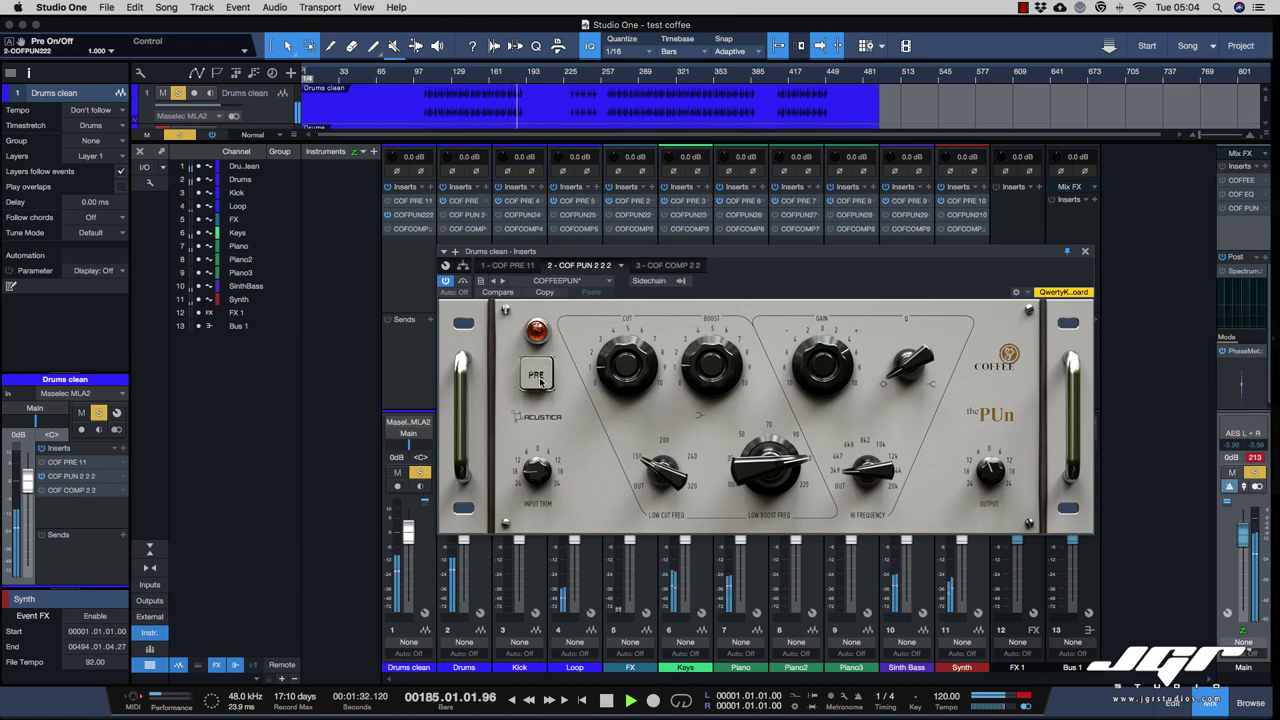
{"action": "left_click", "coordinate": [540, 378]}
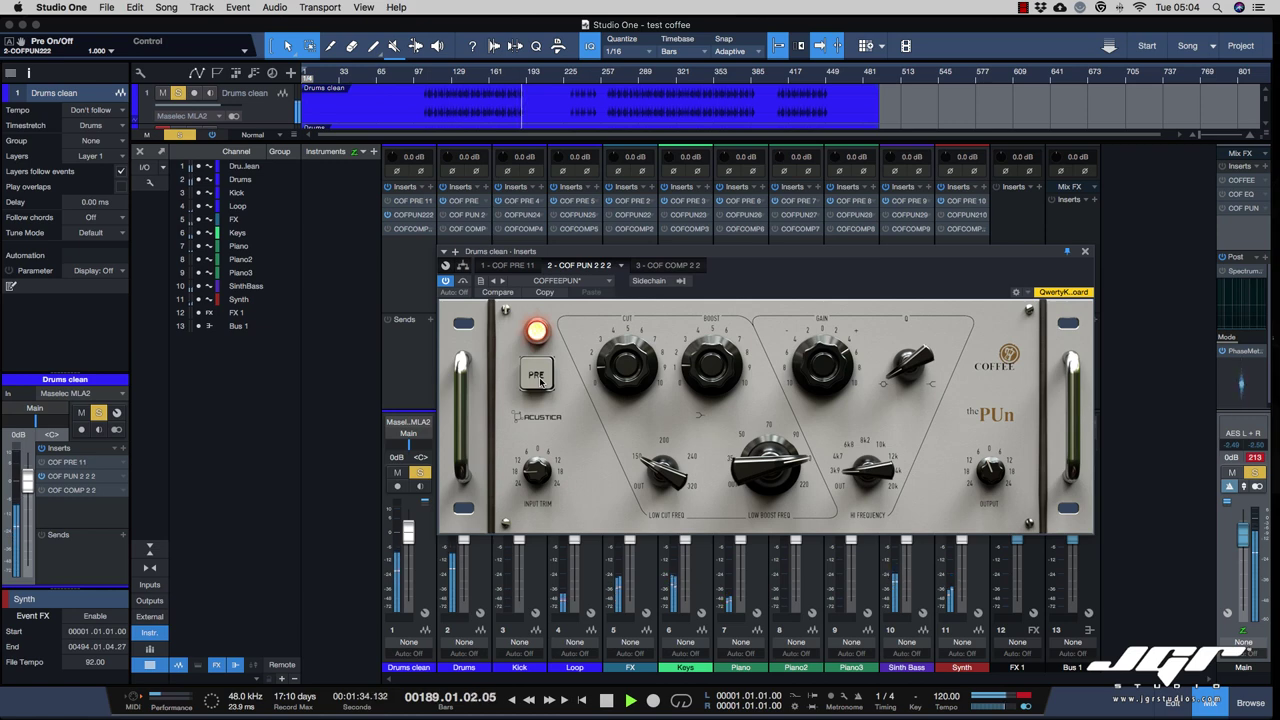
{"action": "key", "text": "space"}
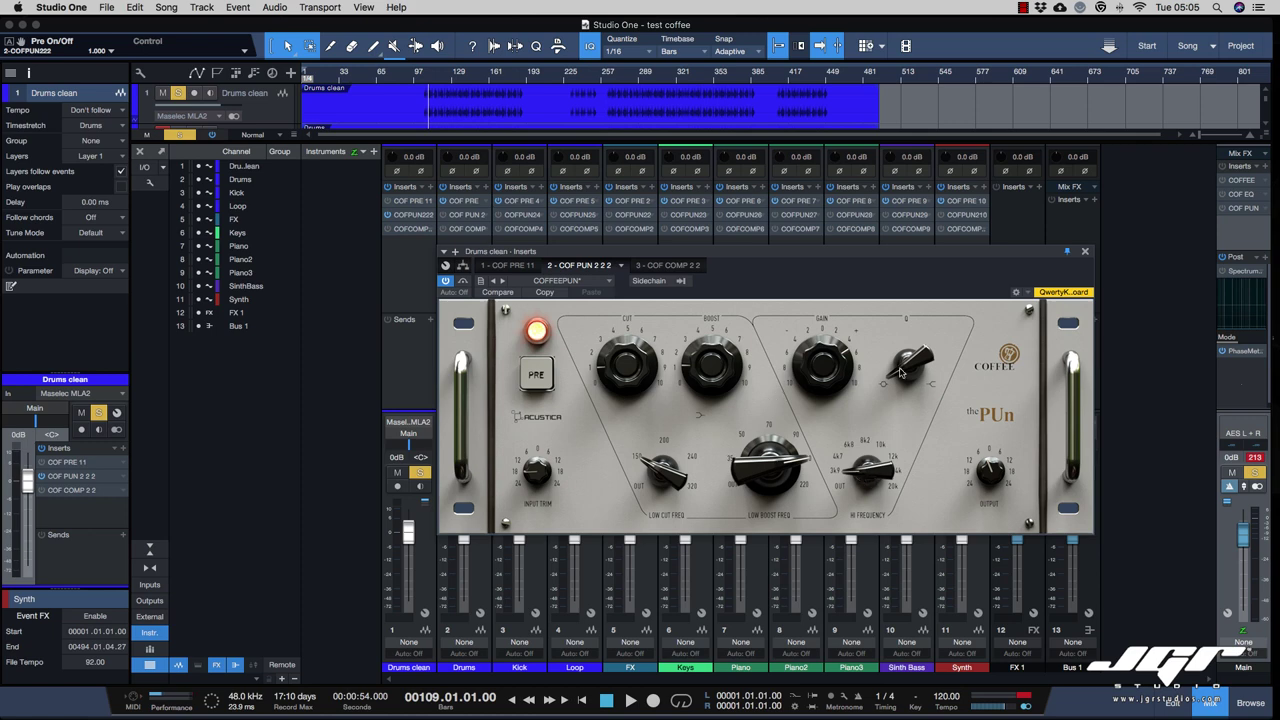
Adjust the EQ's Q and high frequency controls with playback stopped.
{"action": "left_click_drag", "start_coordinate": [902, 377], "coordinate": [905, 376]}
{"action": "left_click_drag", "start_coordinate": [862, 470], "coordinate": [874, 363]}
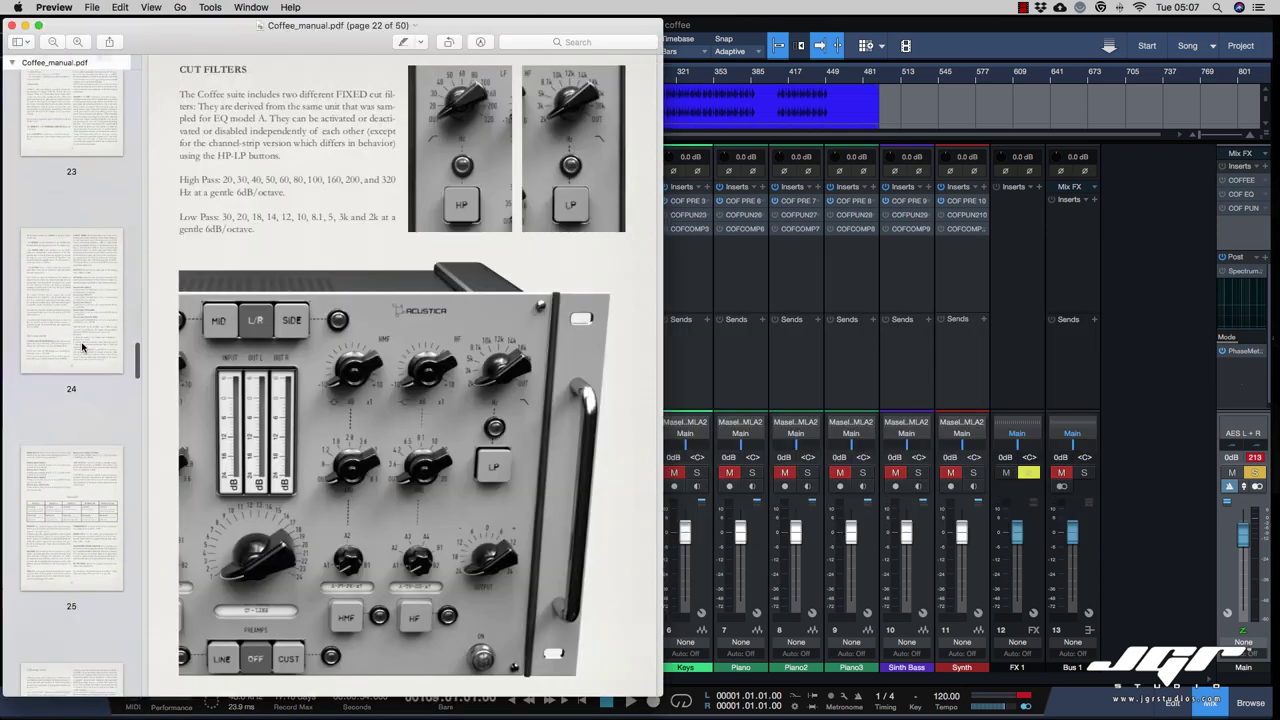
In Coffee_manual.pdf in Preview, go to page 32 and examine the EQ band response graphs through page 33.
{"action": "scroll", "coordinate": [82, 347], "scroll_direction": "down", "scroll_amount": 10}
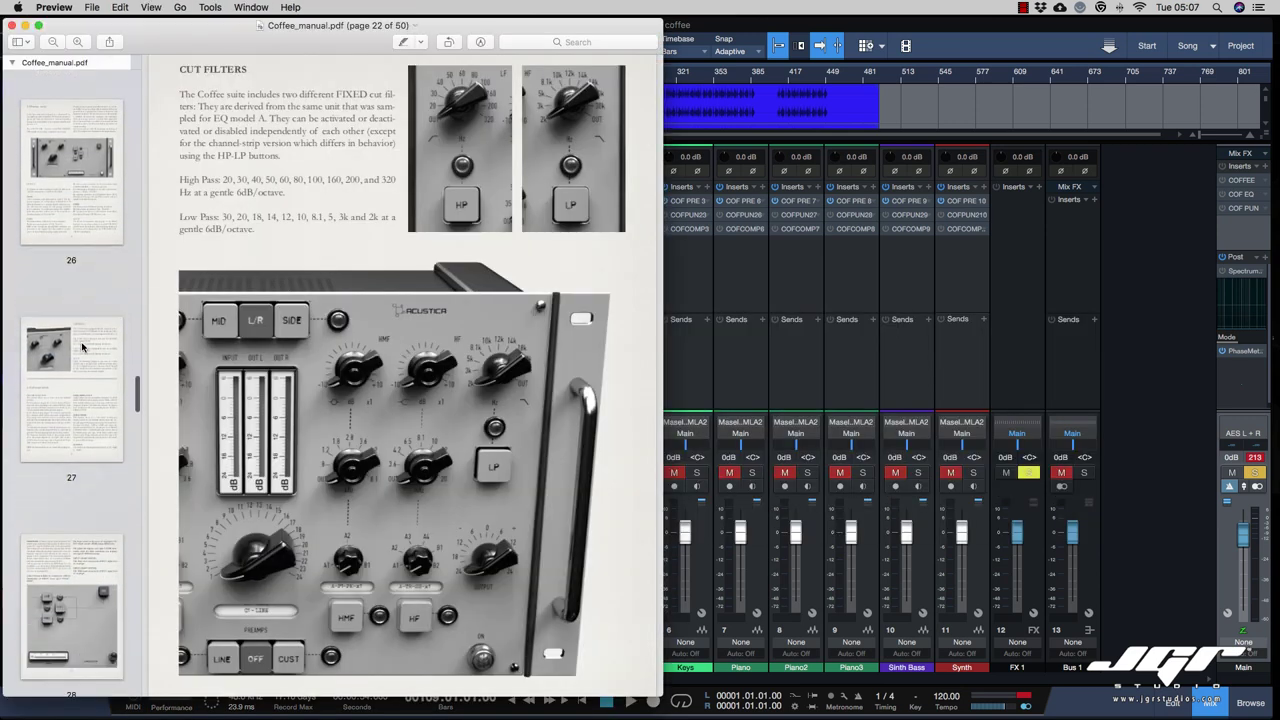
{"action": "scroll", "coordinate": [82, 347], "scroll_direction": "down", "scroll_amount": 6}
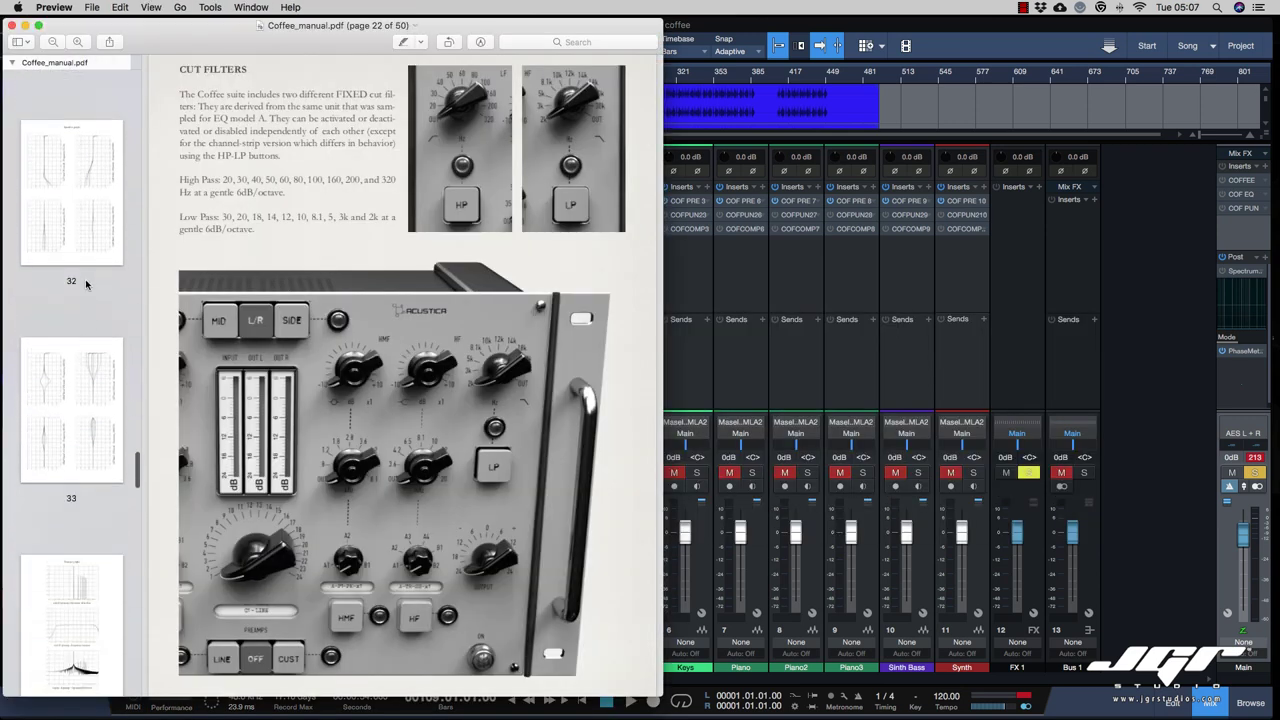
{"action": "scroll", "coordinate": [78, 241], "scroll_direction": "down", "scroll_amount": 1}
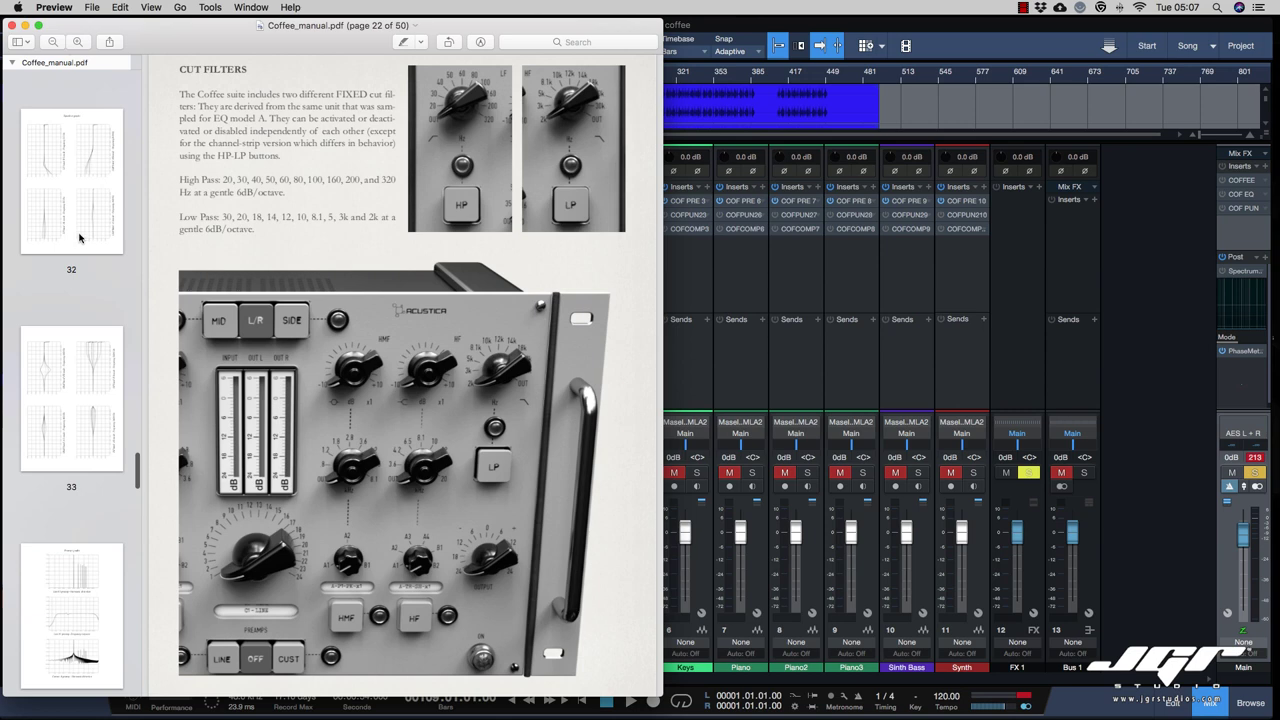
{"action": "left_click", "coordinate": [79, 237]}
{"action": "scroll", "coordinate": [313, 275], "scroll_direction": "down", "scroll_amount": 5}
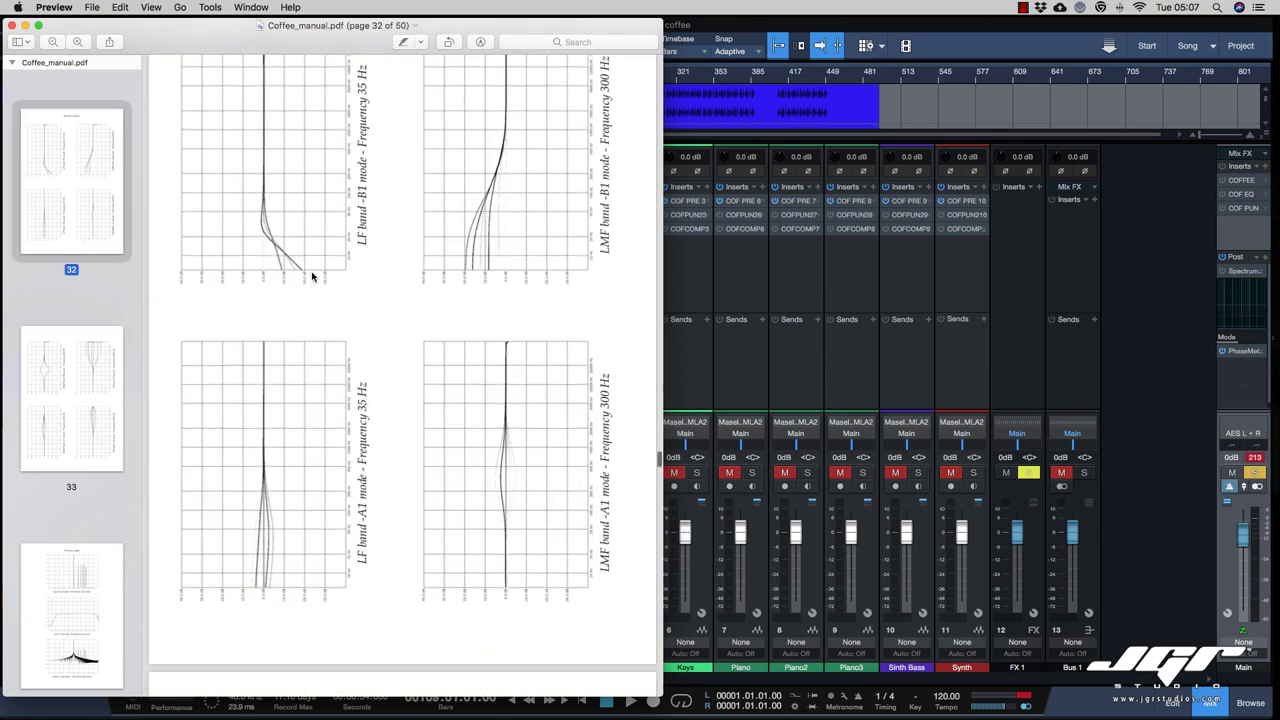
{"action": "scroll", "coordinate": [311, 276], "scroll_direction": "down", "scroll_amount": 10}
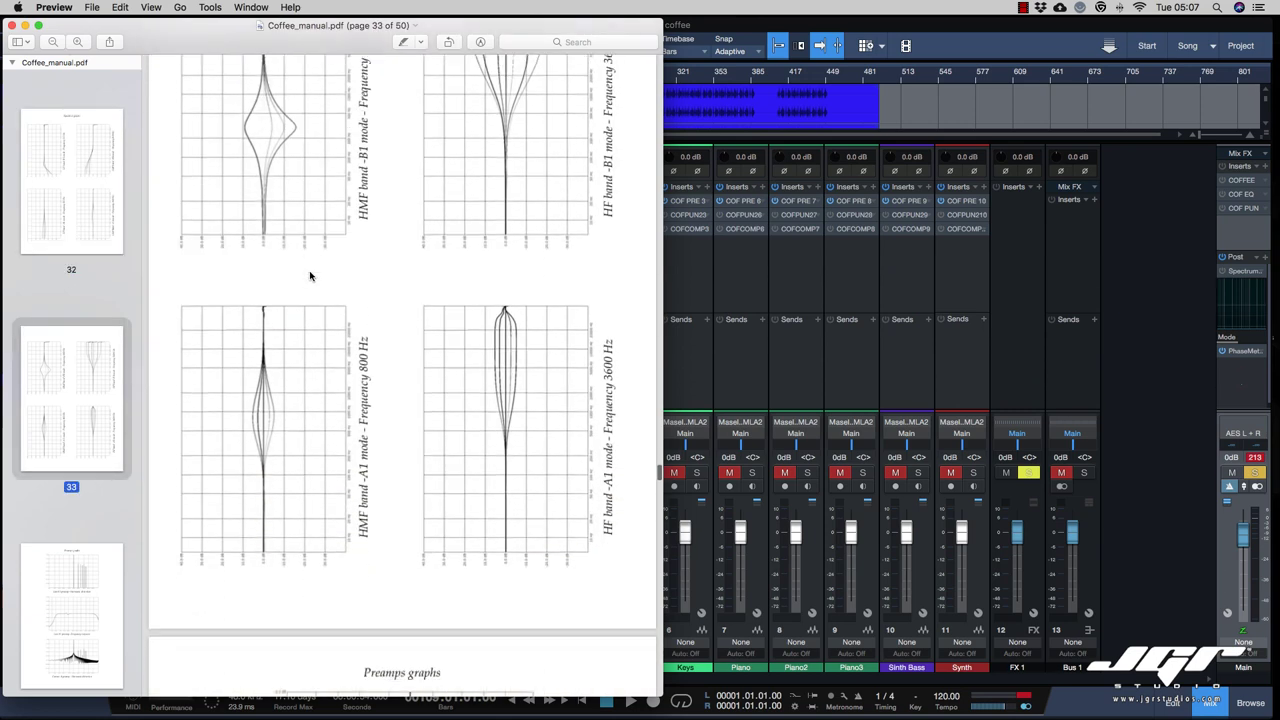
Examine the preamp harmonic distortion and frequency response graphs on pages 34 and 35 of Coffee_manual.pdf.
{"action": "scroll", "coordinate": [310, 276], "scroll_direction": "up", "scroll_amount": 2}
{"action": "scroll", "coordinate": [310, 276], "scroll_direction": "down", "scroll_amount": 10}
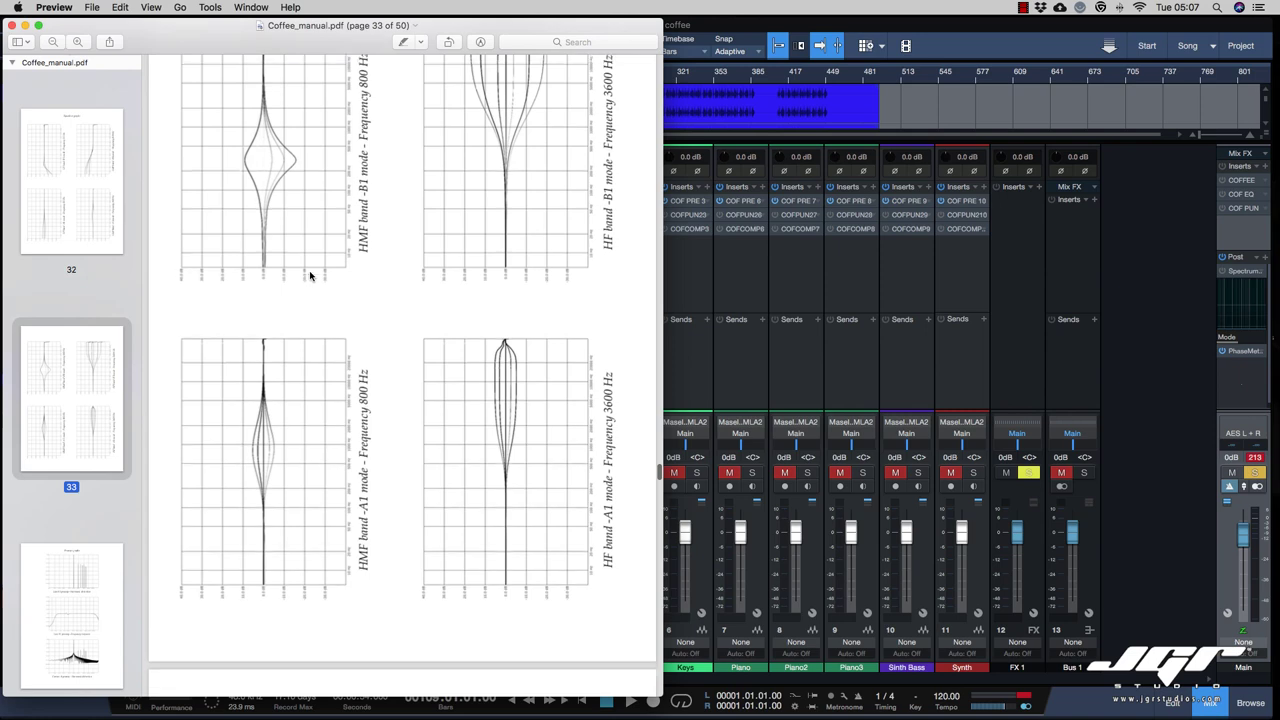
{"action": "scroll", "coordinate": [310, 276], "scroll_direction": "down", "scroll_amount": 3}
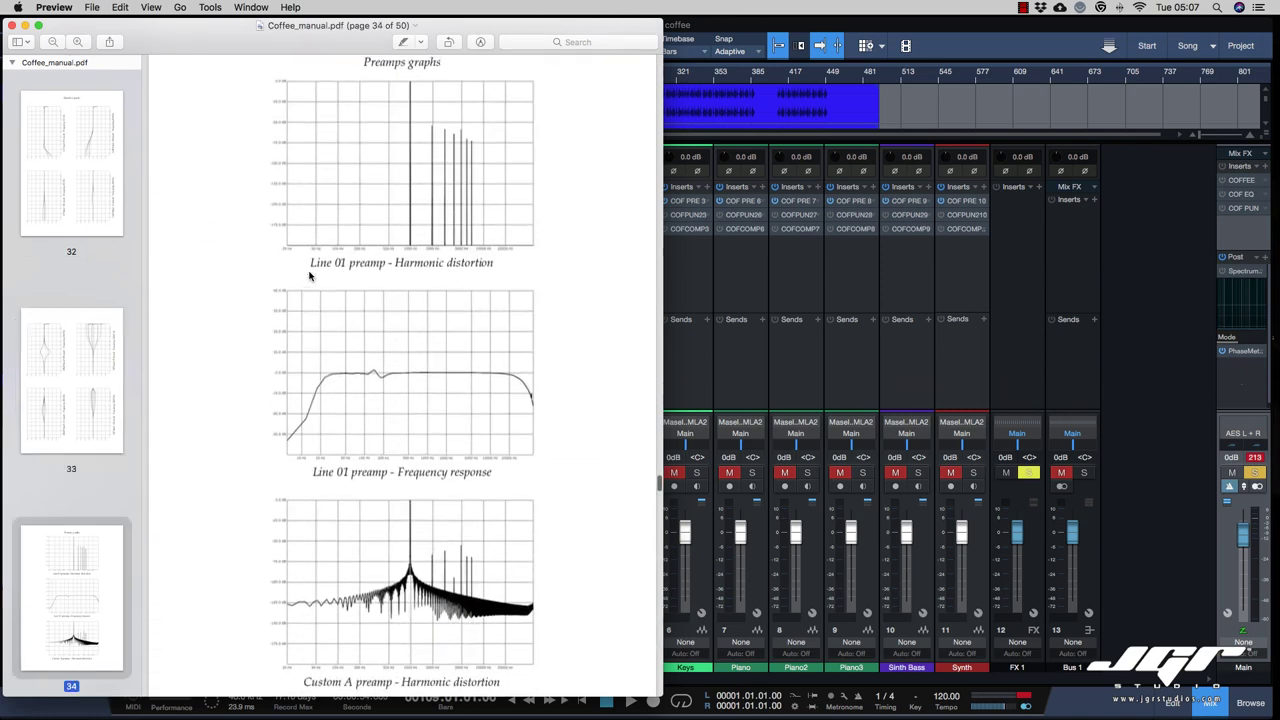
{"action": "scroll", "coordinate": [310, 276], "scroll_direction": "up", "scroll_amount": 2}
{"action": "scroll", "coordinate": [310, 276], "scroll_direction": "up", "scroll_amount": 1}
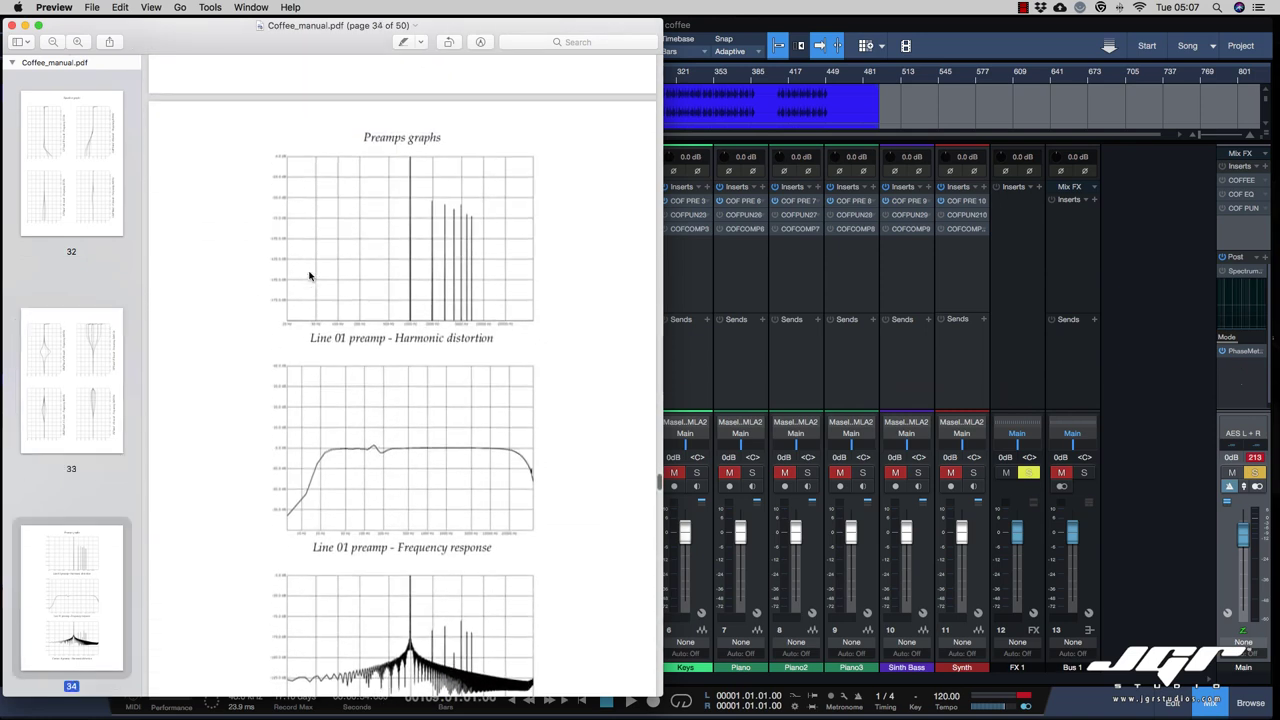
{"action": "scroll", "coordinate": [310, 276], "scroll_direction": "down", "scroll_amount": 10}
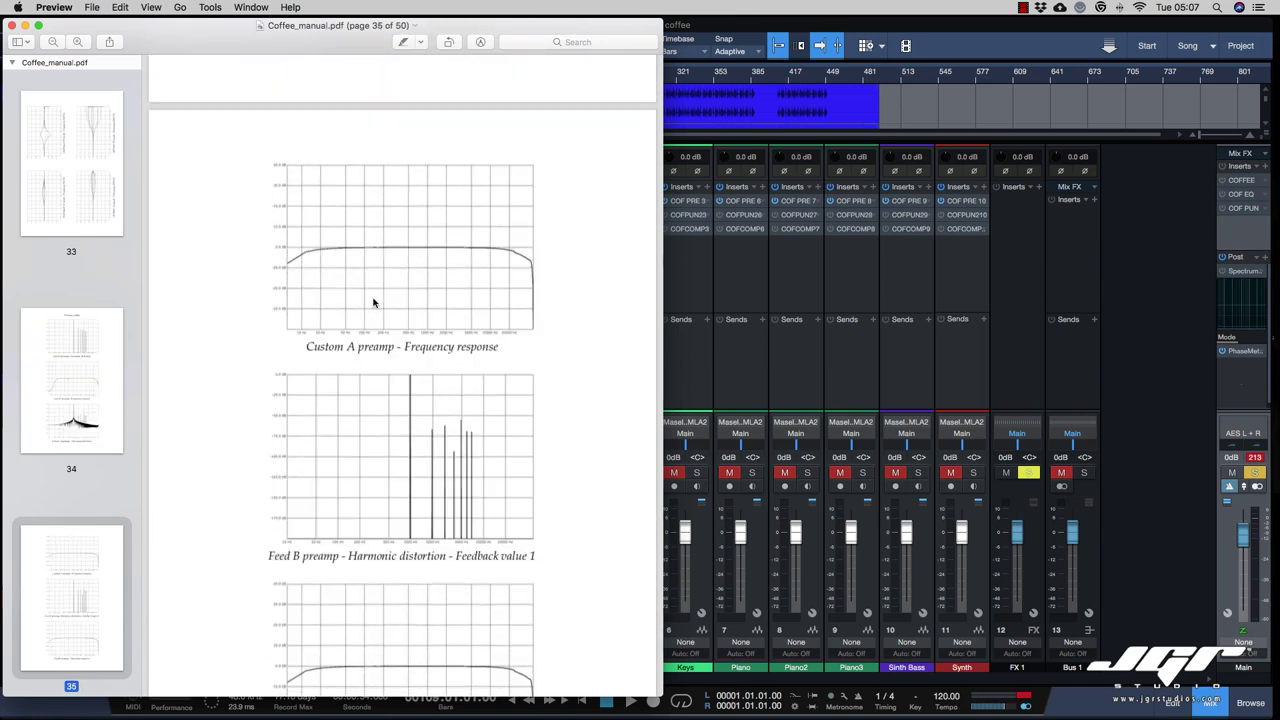
{"action": "scroll", "coordinate": [304, 271], "scroll_direction": "down", "scroll_amount": 1}
{"action": "scroll", "coordinate": [304, 271], "scroll_direction": "down", "scroll_amount": 2}
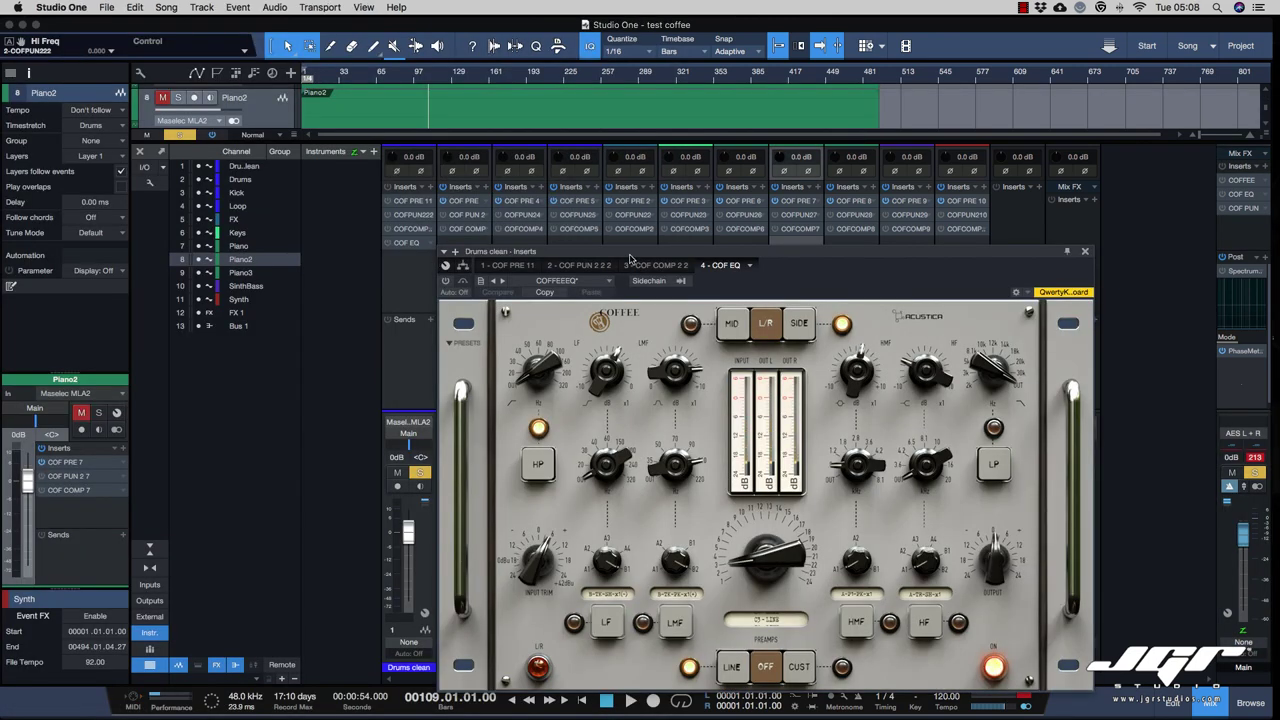
In Studio One, move the COF EQ window higher and compare the high-pass filter off and on at different frequencies during playback.
{"action": "left_click_drag", "start_coordinate": [630, 260], "coordinate": [655, 115]}
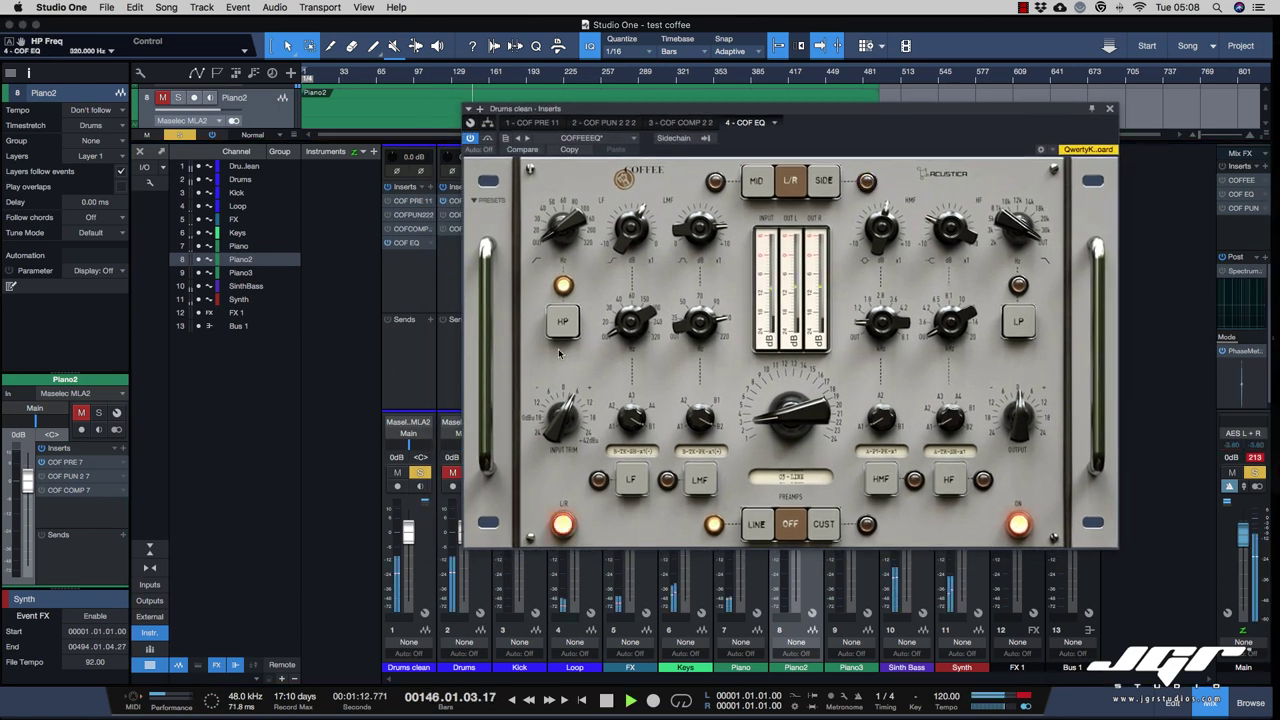
{"action": "key", "text": "space"}
{"action": "key", "text": "space"}
{"action": "left_click_drag", "start_coordinate": [569, 234], "coordinate": [558, 292]}
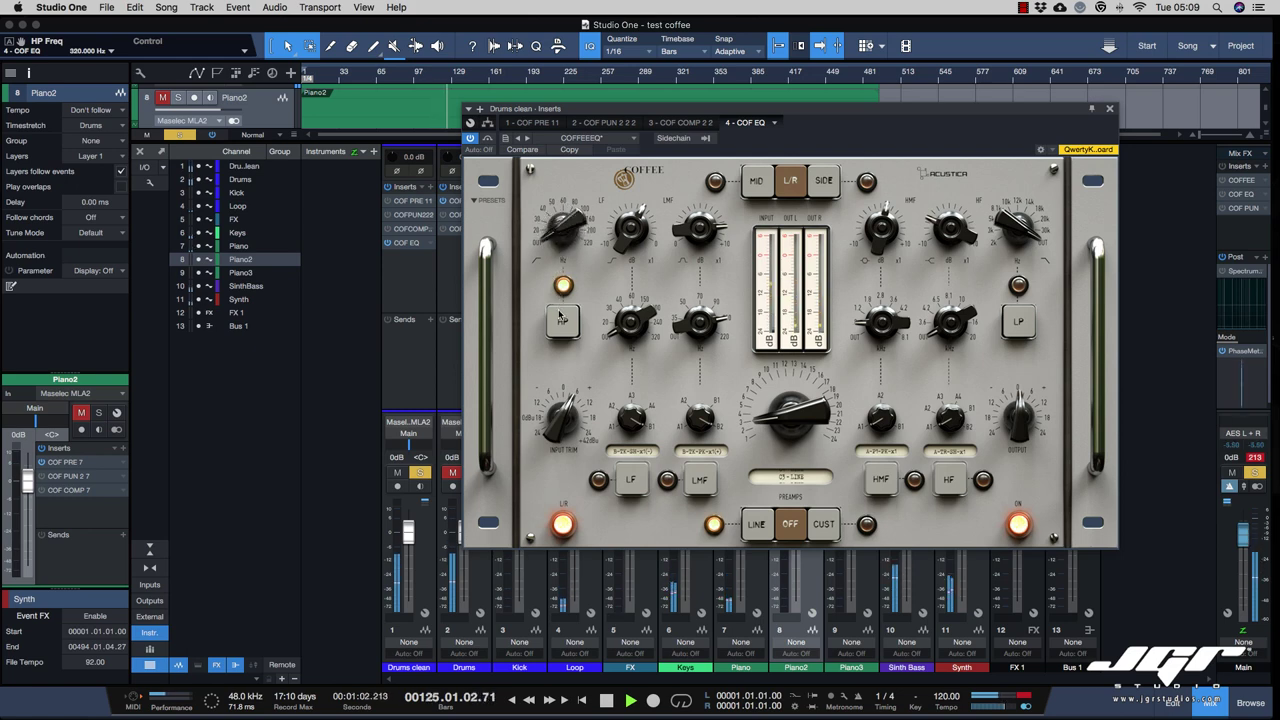
{"action": "left_click", "coordinate": [570, 313]}
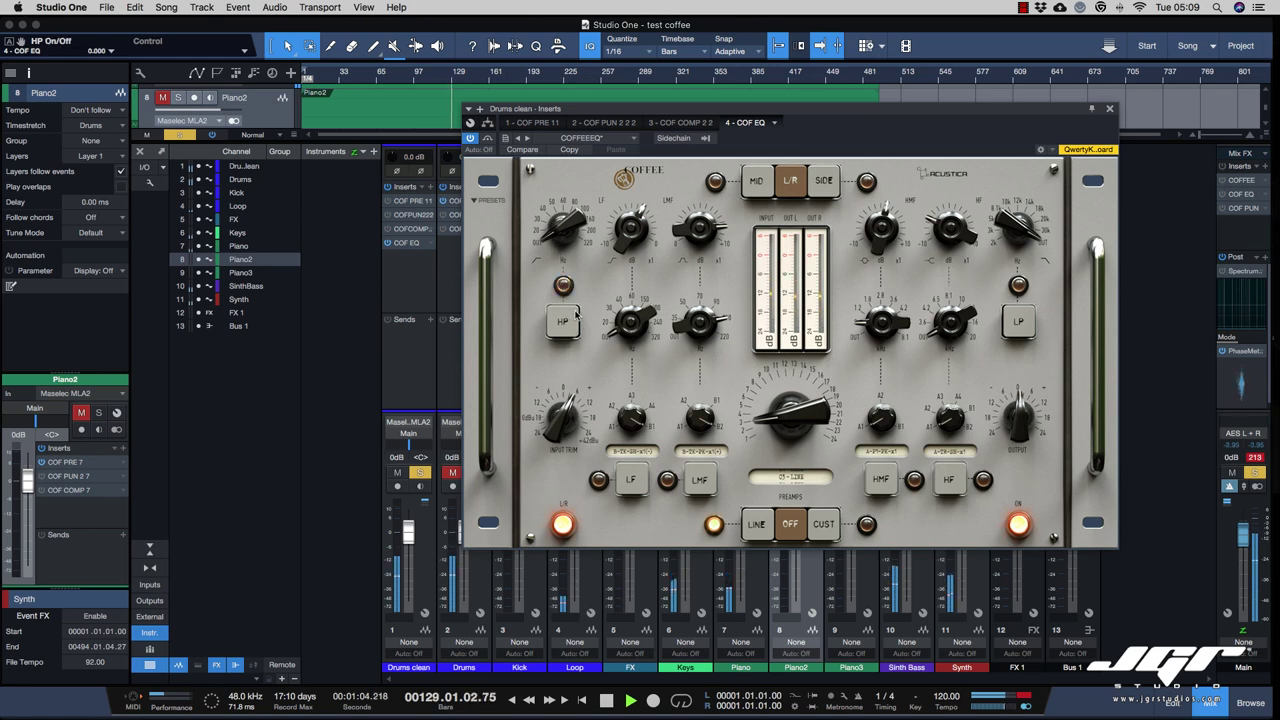
{"action": "left_click", "coordinate": [556, 241]}
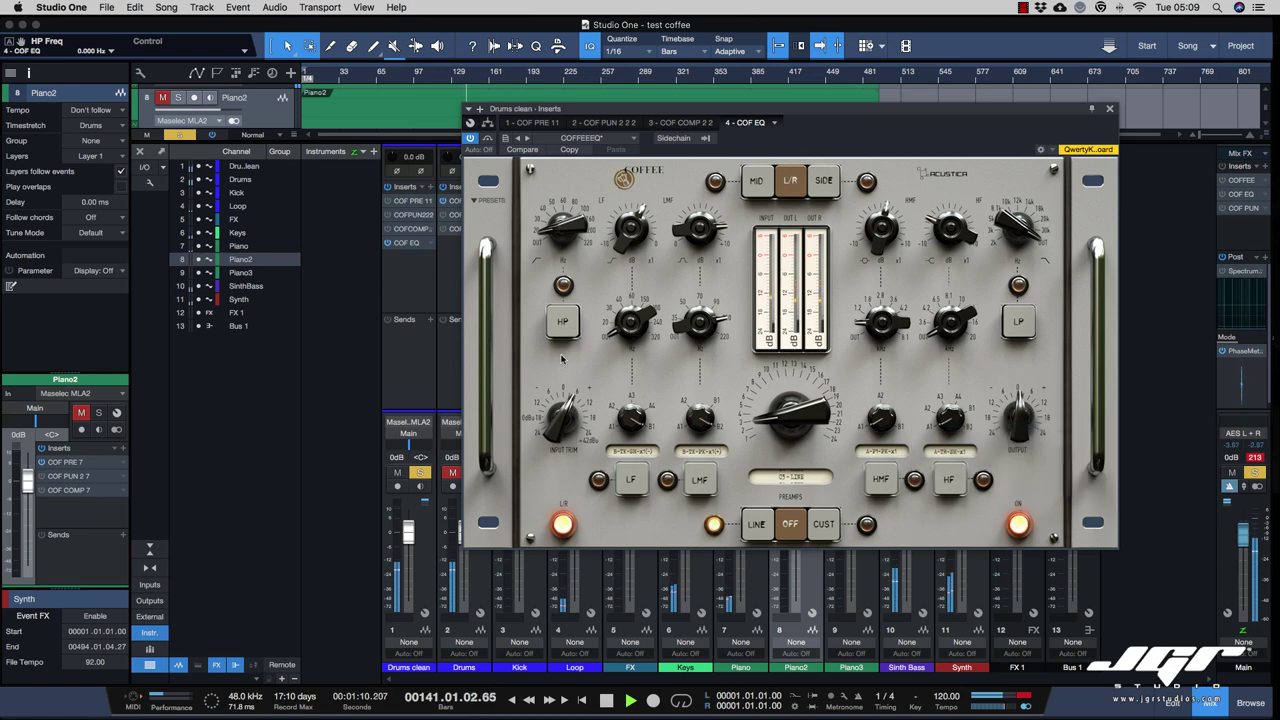
{"action": "left_click", "coordinate": [563, 322]}
{"action": "left_click_drag", "start_coordinate": [567, 229], "coordinate": [648, 392]}
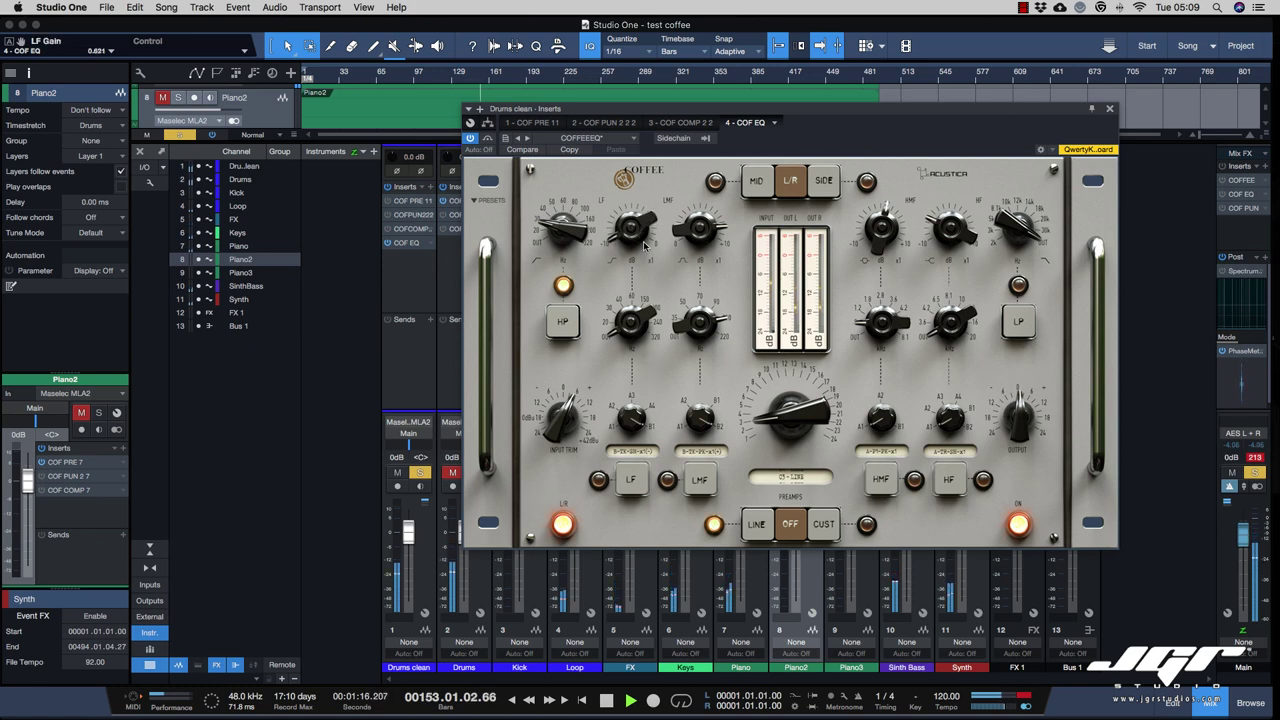
Enable the EQ's LF band, try different models, frequencies and gains on the playing drums, and stop playback.
{"action": "left_click_drag", "start_coordinate": [631, 328], "coordinate": [630, 309]}
{"action": "left_click", "coordinate": [639, 481]}
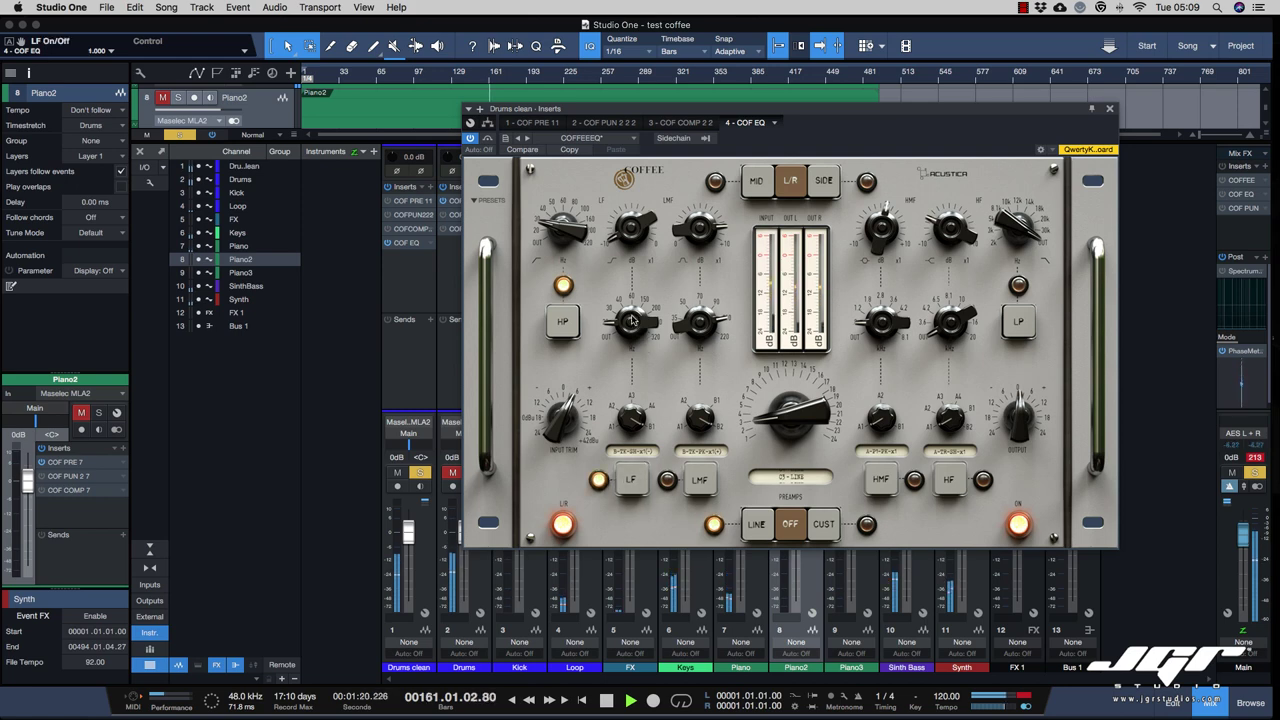
{"action": "left_click_drag", "start_coordinate": [631, 421], "coordinate": [630, 432]}
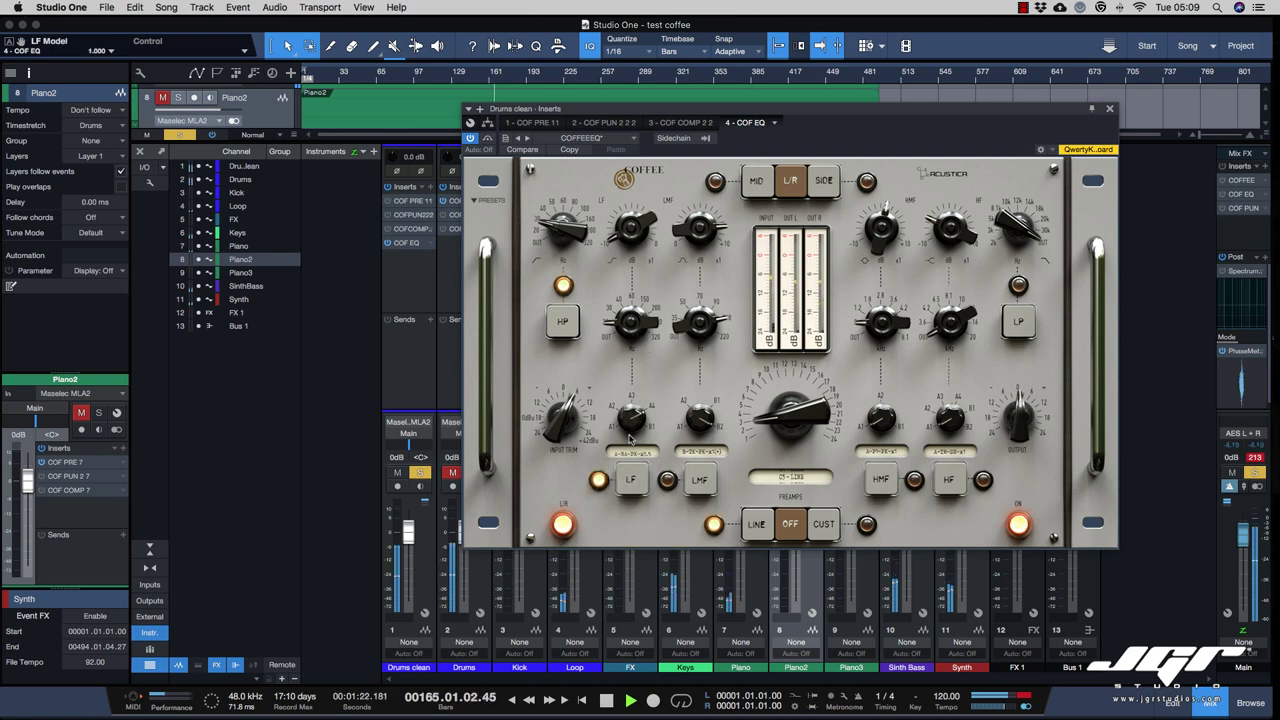
{"action": "left_click_drag", "start_coordinate": [630, 321], "coordinate": [624, 232]}
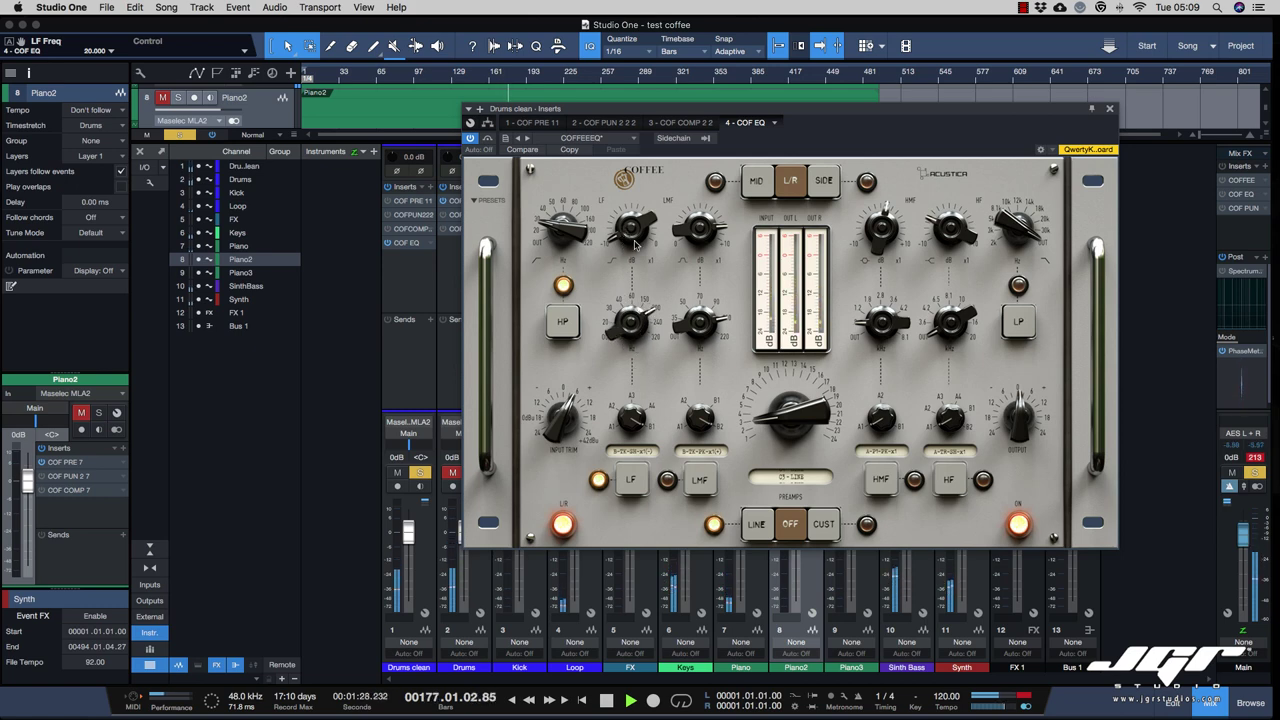
{"action": "left_click_drag", "start_coordinate": [632, 240], "coordinate": [631, 198]}
{"action": "left_click_drag", "start_coordinate": [636, 332], "coordinate": [635, 426]}
{"action": "key", "text": "space"}
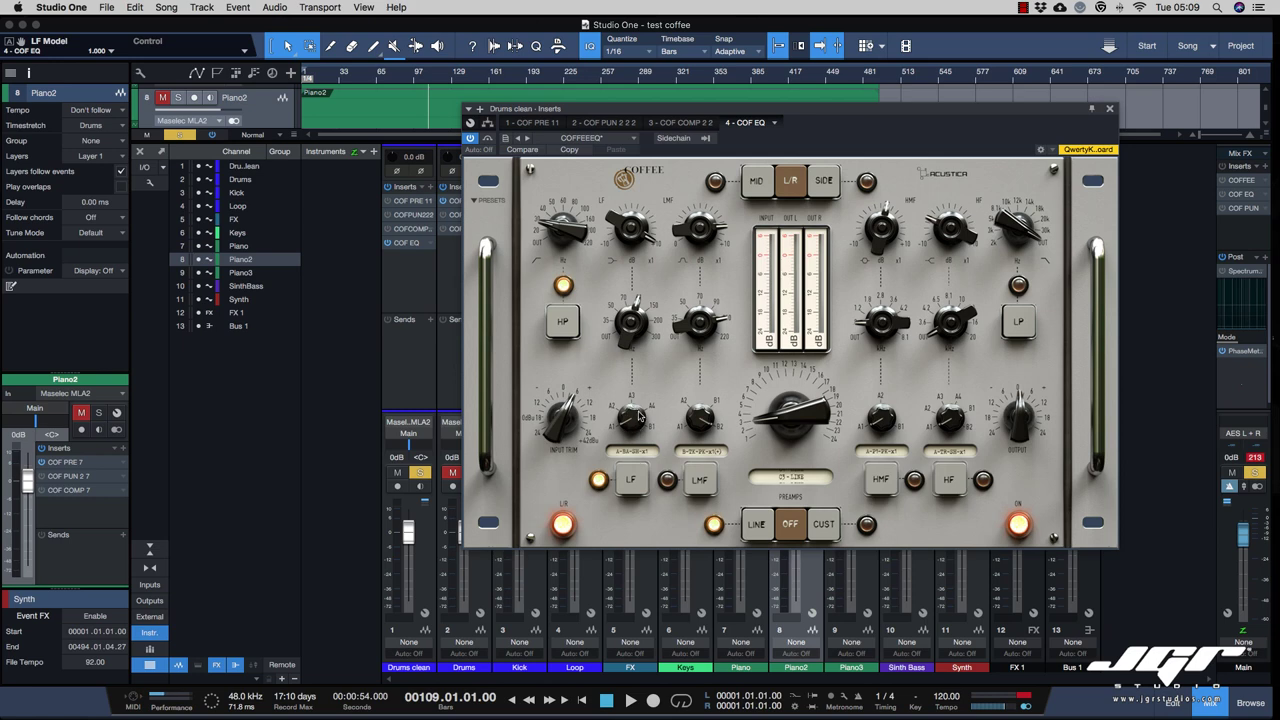
{"action": "left_click", "coordinate": [636, 483]}
{"action": "left_click", "coordinate": [636, 483]}
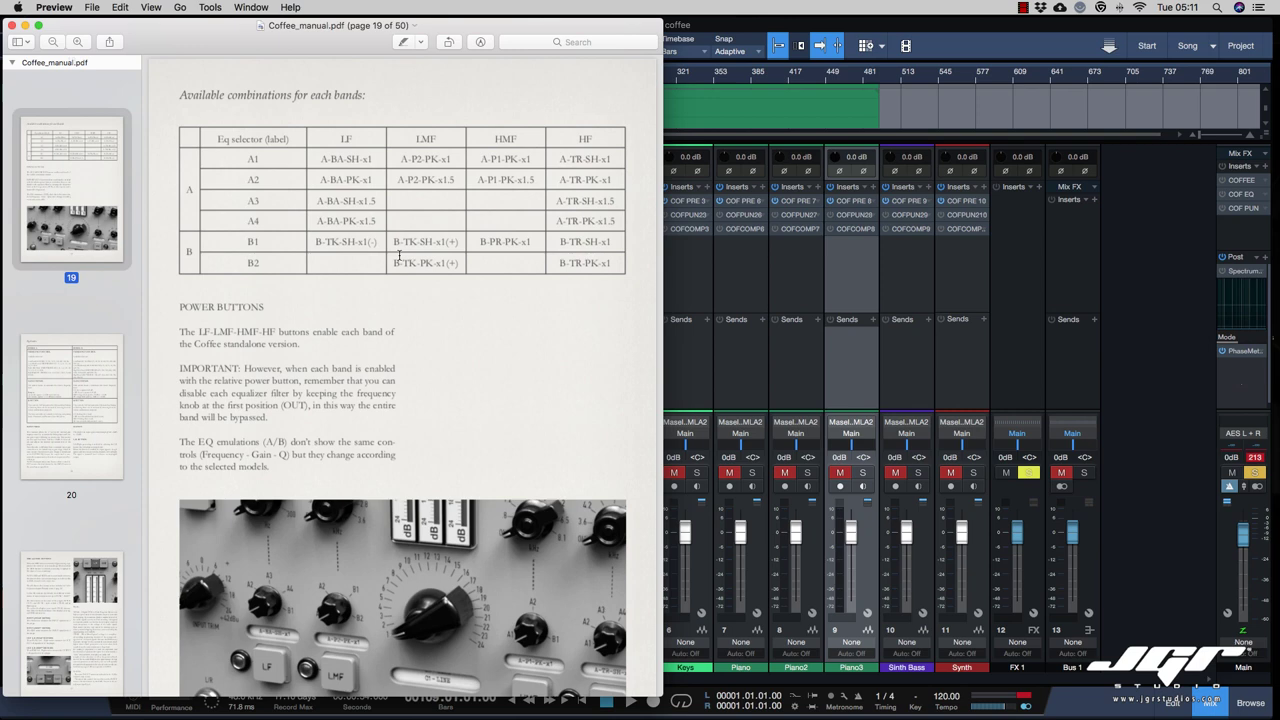
In Coffee_manual.pdf in Preview, read the EQ selector nomenclature on page 18 and match the page 19 band combinations to the plugin's LF models.
{"action": "scroll", "coordinate": [398, 256], "scroll_direction": "up", "scroll_amount": 10}
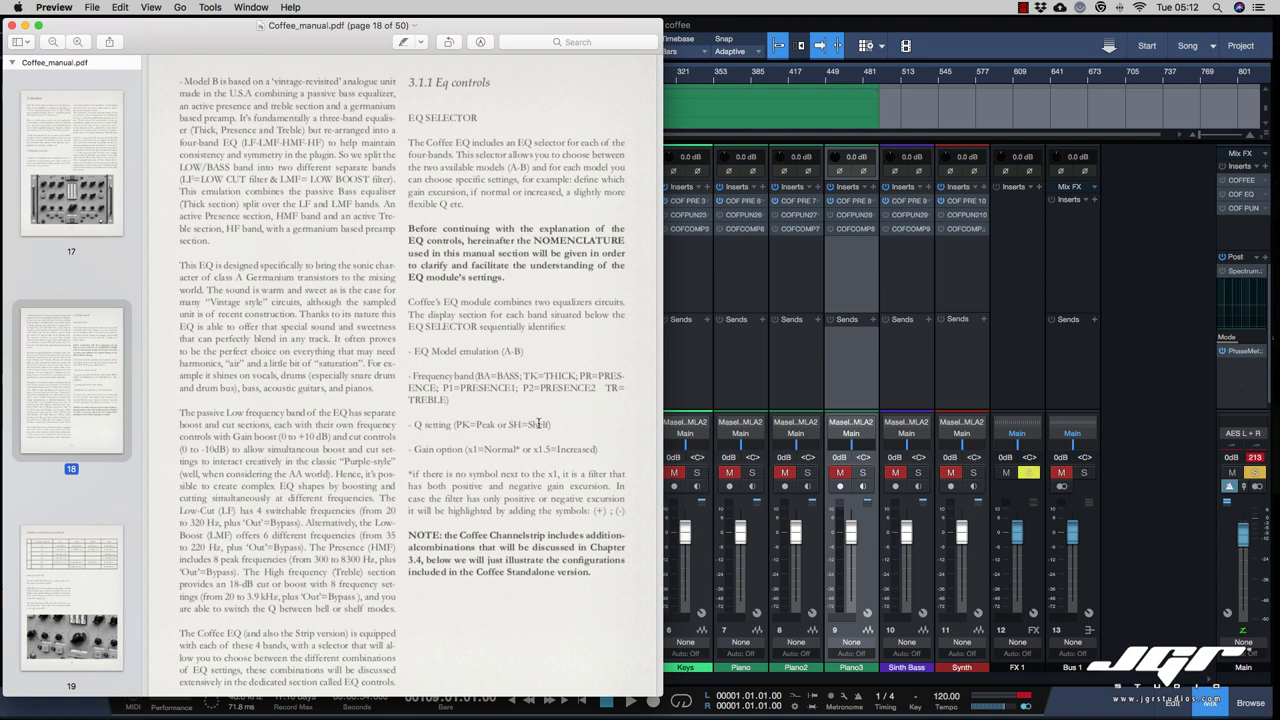
{"action": "scroll", "coordinate": [512, 400], "scroll_direction": "down", "scroll_amount": 10}
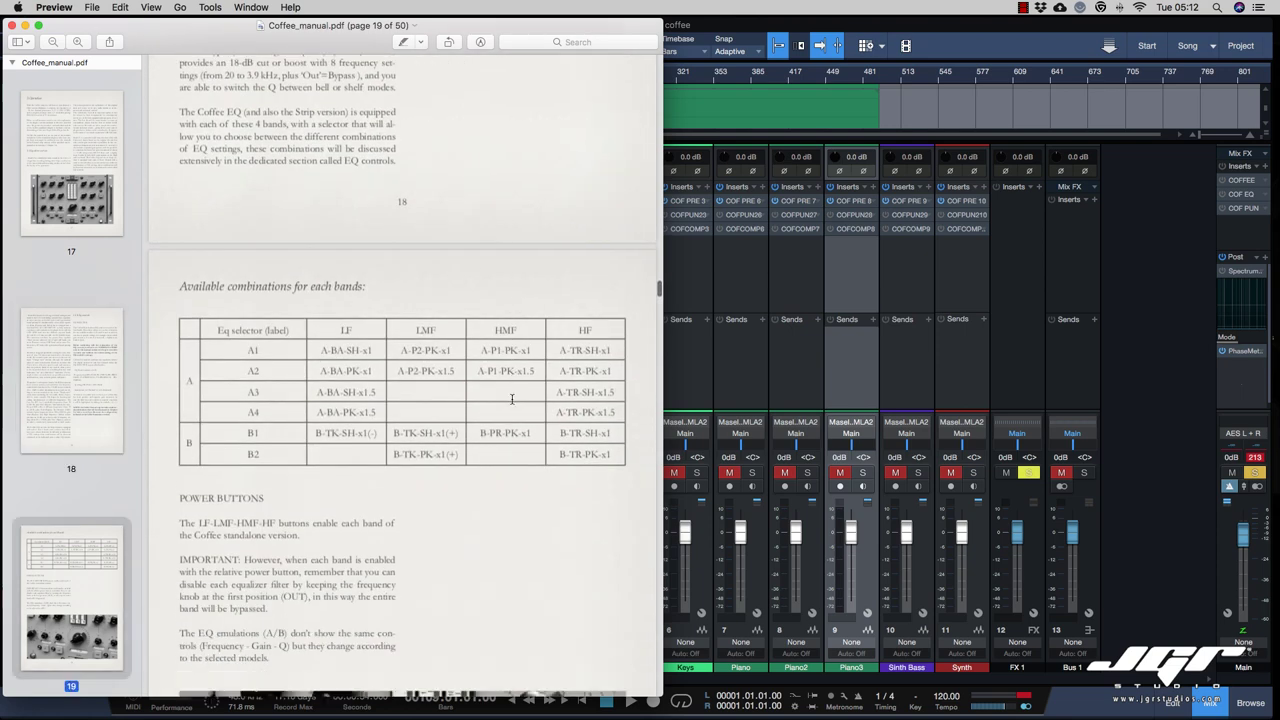
{"action": "left_click_drag", "start_coordinate": [317, 351], "coordinate": [372, 350]}
{"action": "left_click", "coordinate": [1012, 327]}
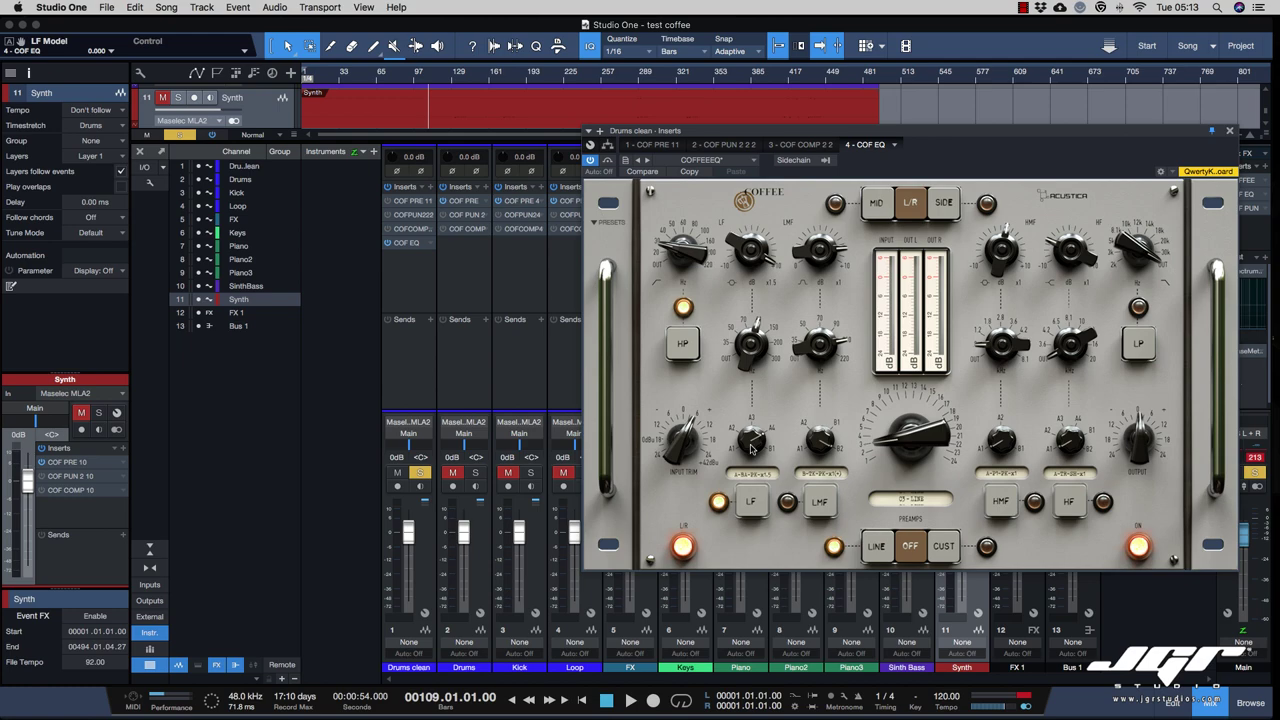
{"action": "key", "text": "super+Tab"}
{"action": "key", "text": "super+Tab"}
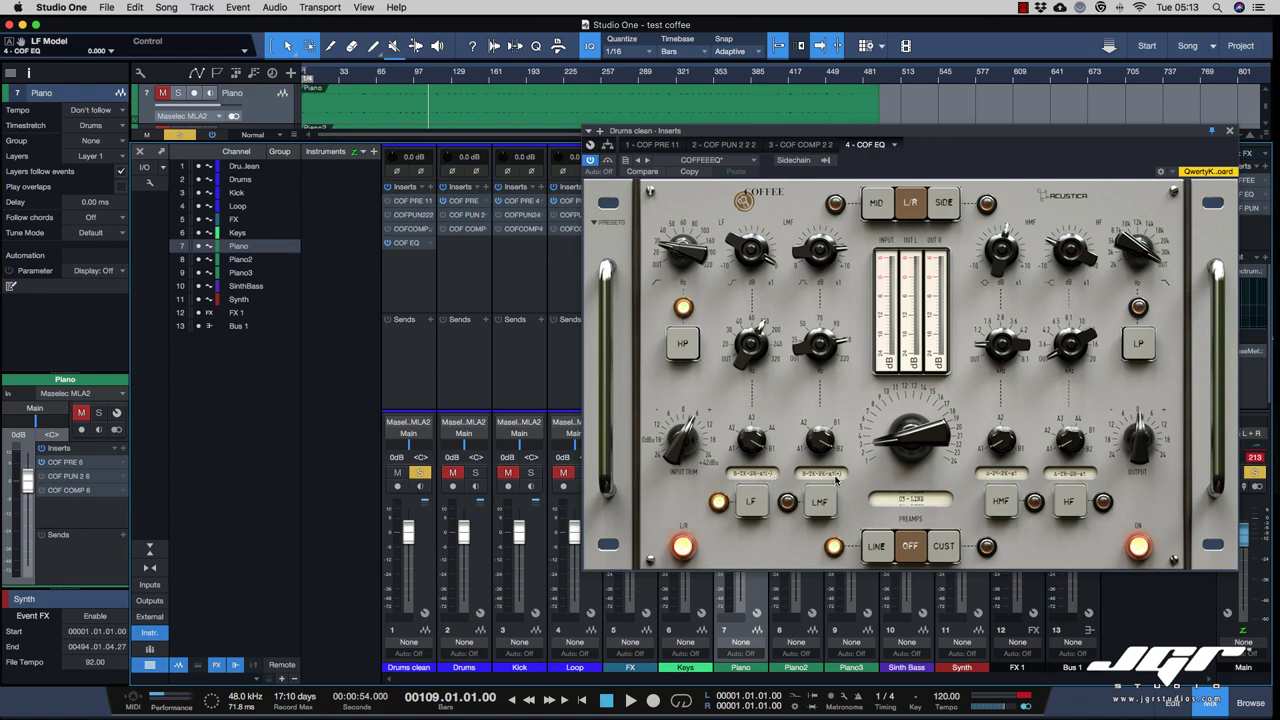
Switch back to the manual in Preview and review the x1.5 gain option on page 18 and the band combinations table on page 19.
{"action": "key", "text": "ctrl+Up"}
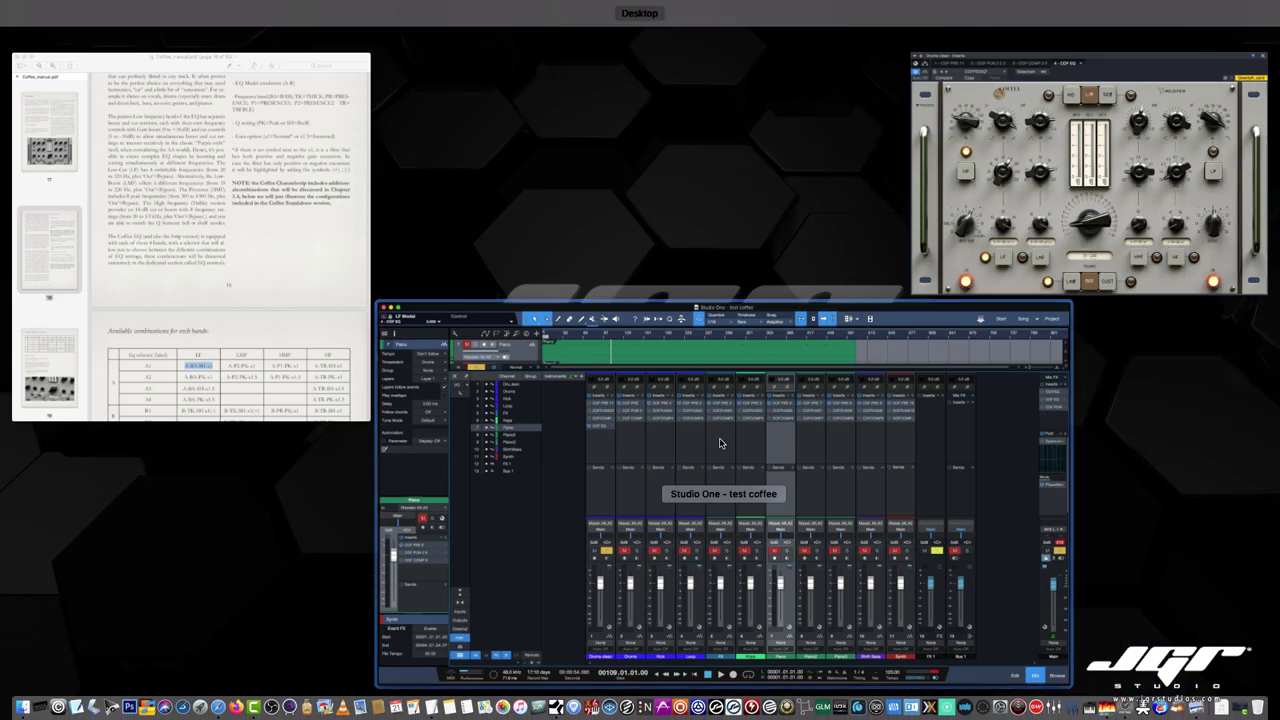
{"action": "left_click", "coordinate": [290, 367]}
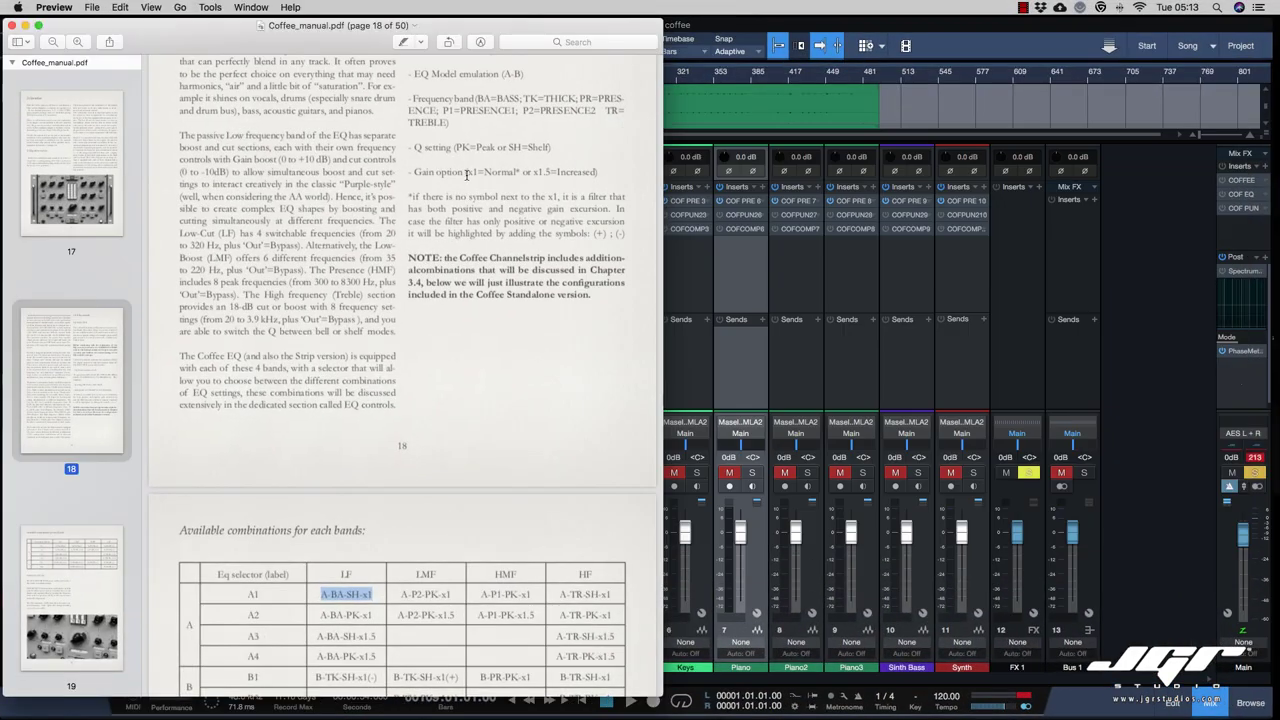
{"action": "left_click_drag", "start_coordinate": [415, 172], "coordinate": [615, 174]}
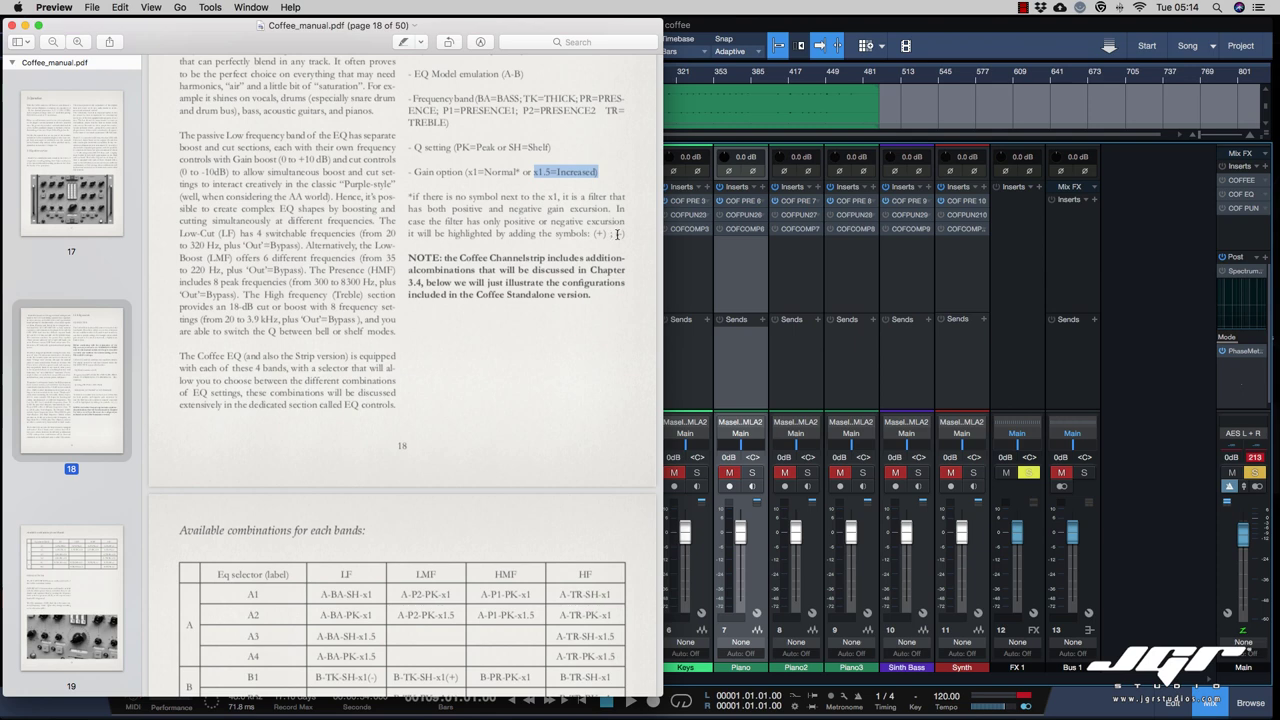
{"action": "scroll", "coordinate": [616, 234], "scroll_direction": "down", "scroll_amount": 10}
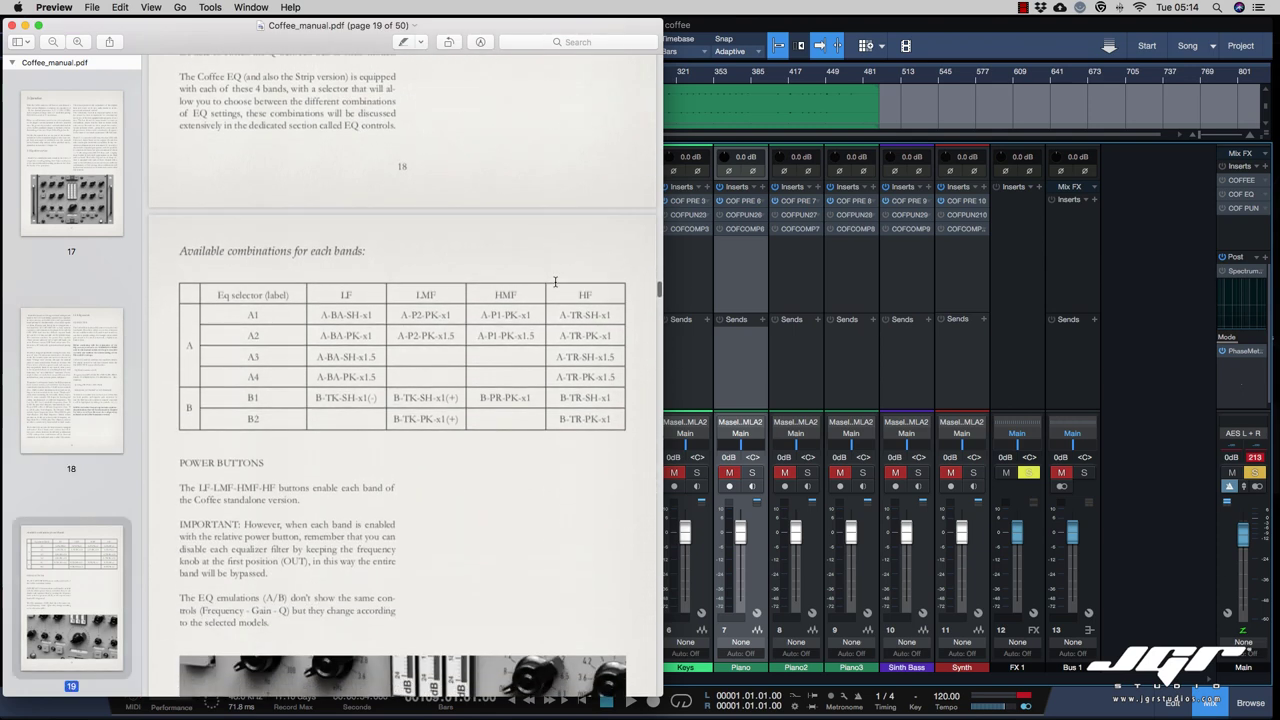
{"action": "scroll", "coordinate": [560, 283], "scroll_direction": "down", "scroll_amount": 7}
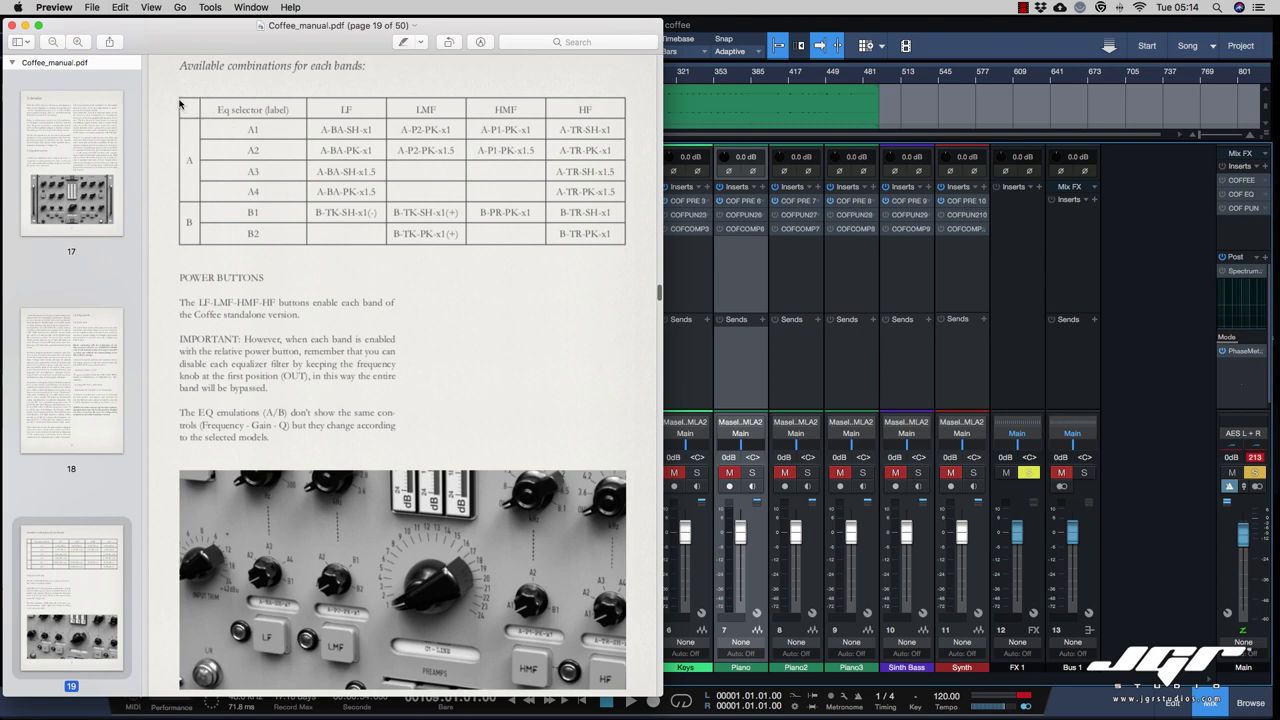
{"action": "mouse_move", "coordinate": [181, 104]}
{"action": "left_mouse_down"}
{"action": "mouse_move", "coordinate": [613, 232]}
{"action": "mouse_move", "coordinate": [199, 113]}
{"action": "left_mouse_up"}
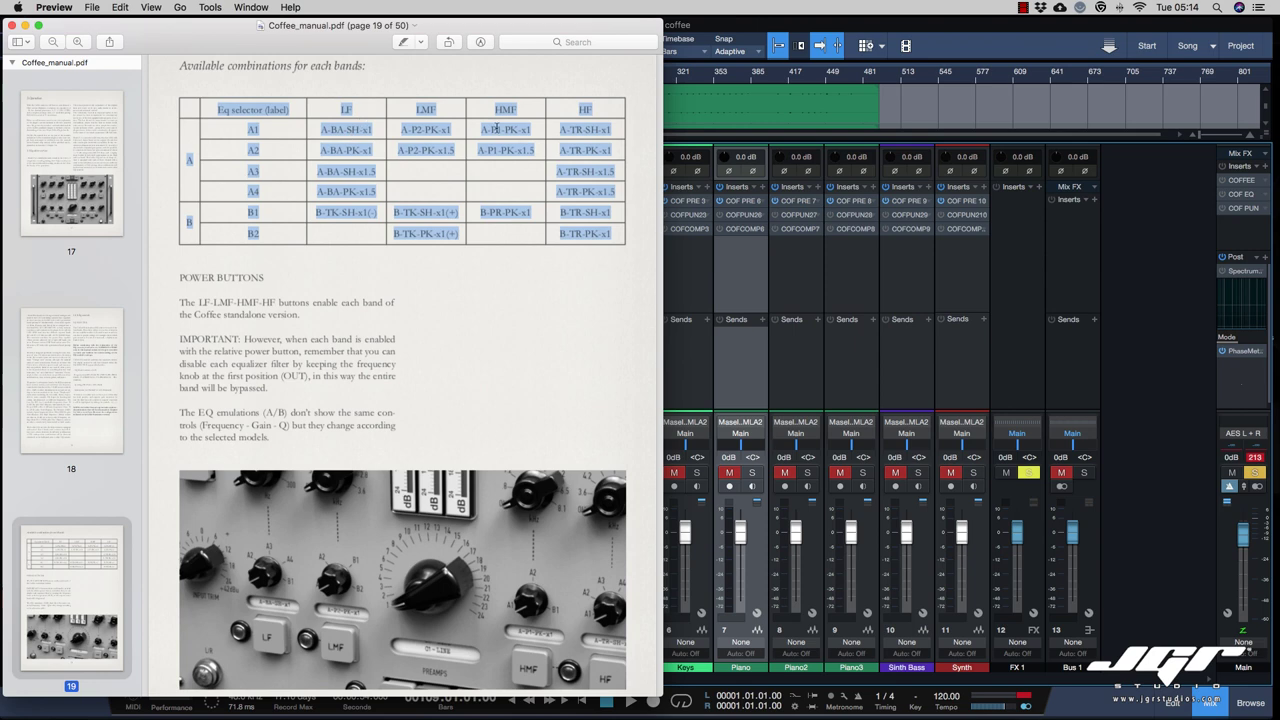
{"action": "left_click", "coordinate": [620, 221]}
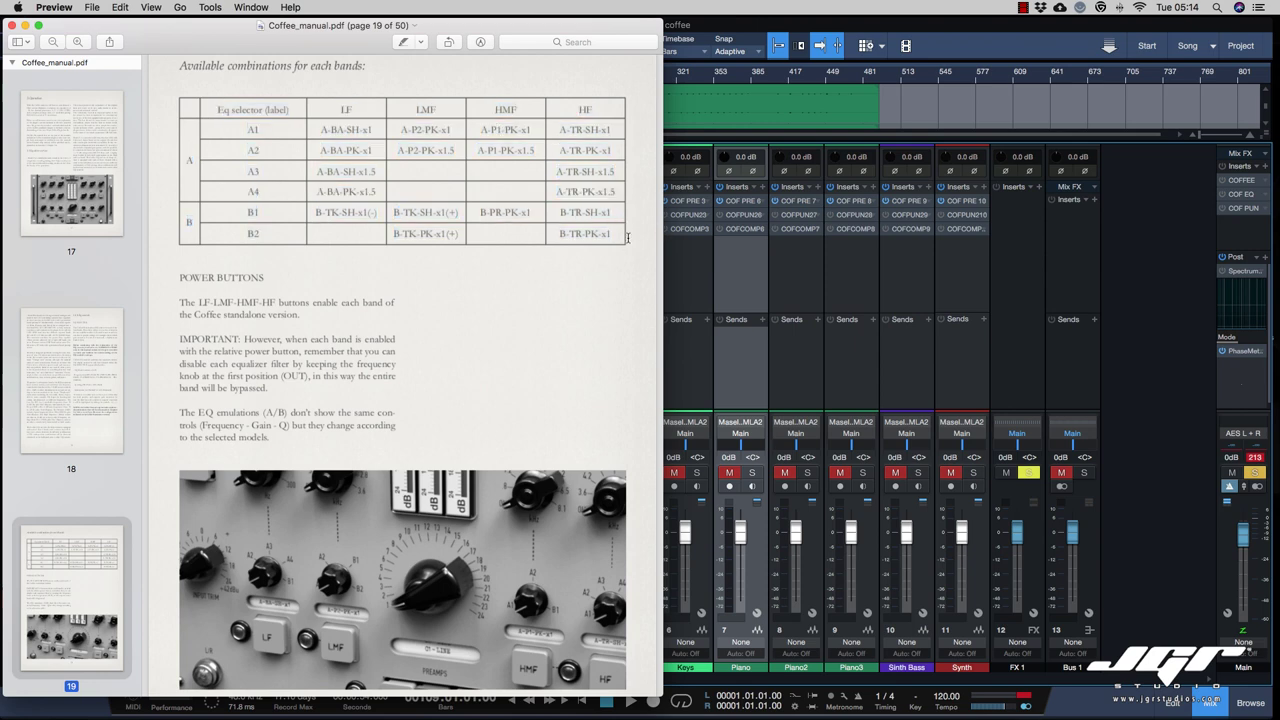
In Studio One, play the drums with the EQ's LF band at 35 Hz and gain 5, and adjust the high-pass filter.
{"action": "left_click", "coordinate": [757, 464]}
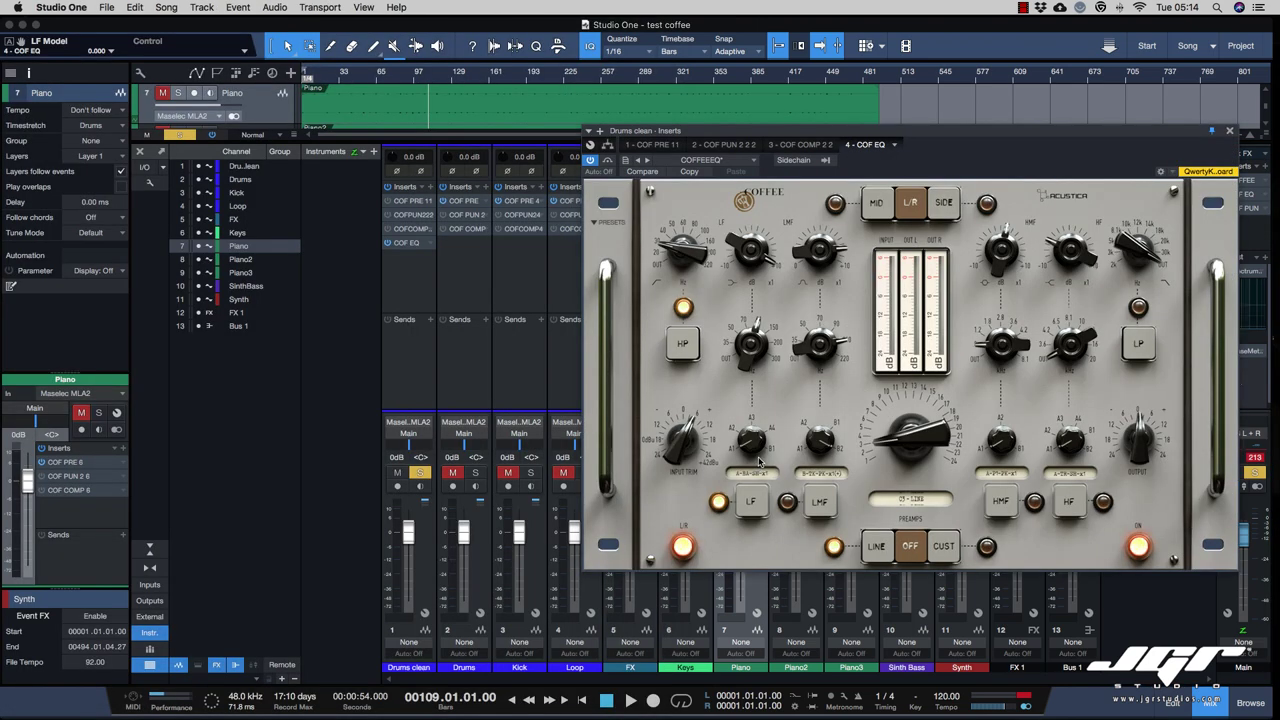
{"action": "key", "text": "space"}
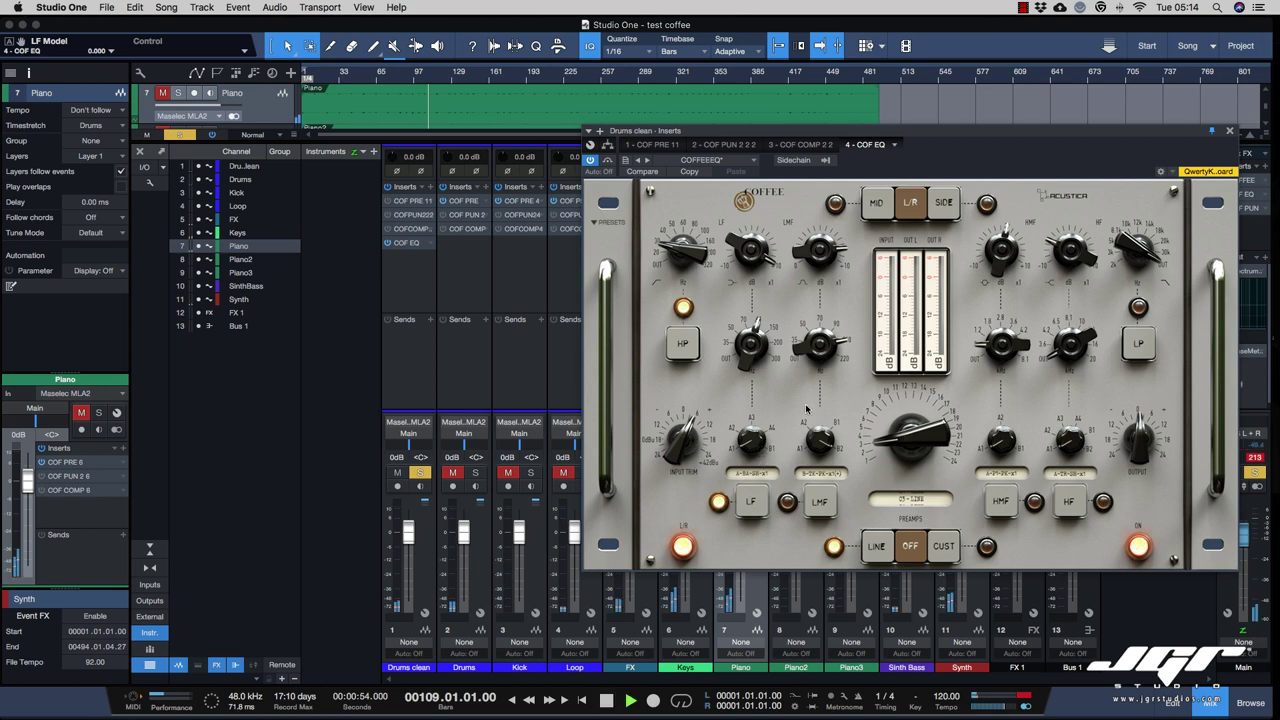
{"action": "left_click_drag", "start_coordinate": [748, 345], "coordinate": [748, 350]}
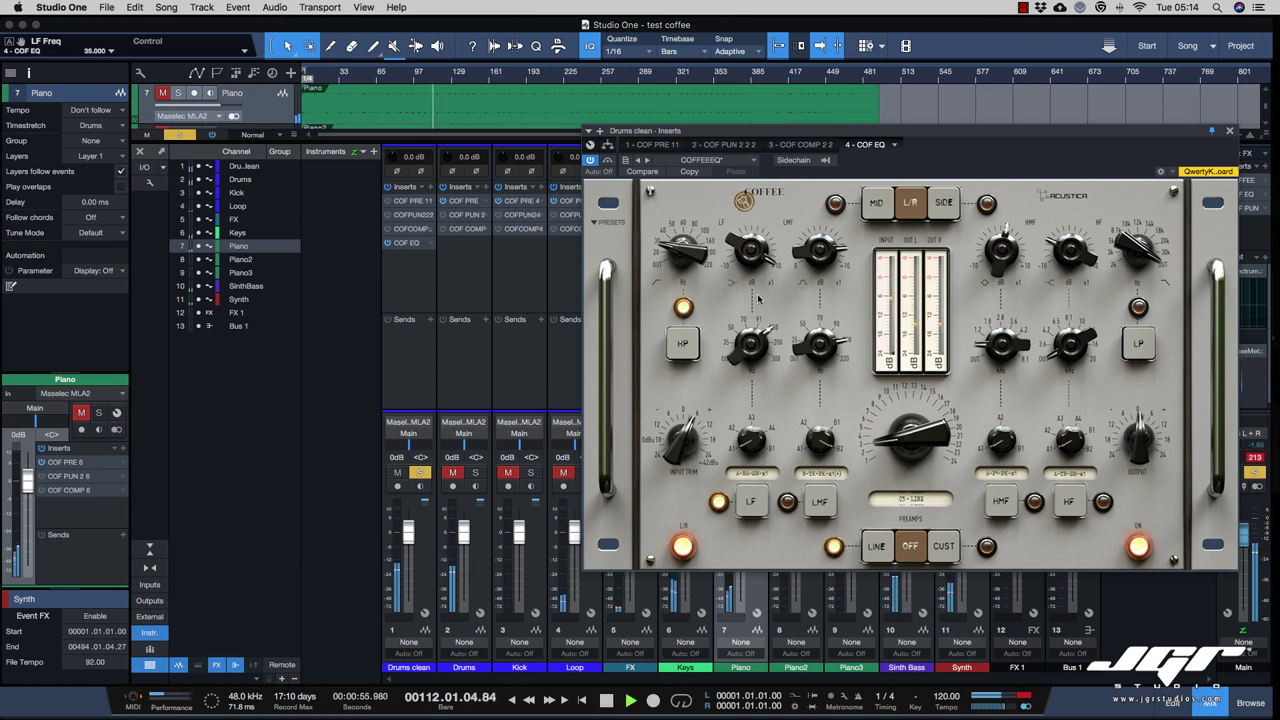
{"action": "mouse_move", "coordinate": [751, 251]}
{"action": "left_mouse_down"}
{"action": "mouse_move", "coordinate": [751, 348]}
{"action": "mouse_move", "coordinate": [739, 272]}
{"action": "left_mouse_up"}
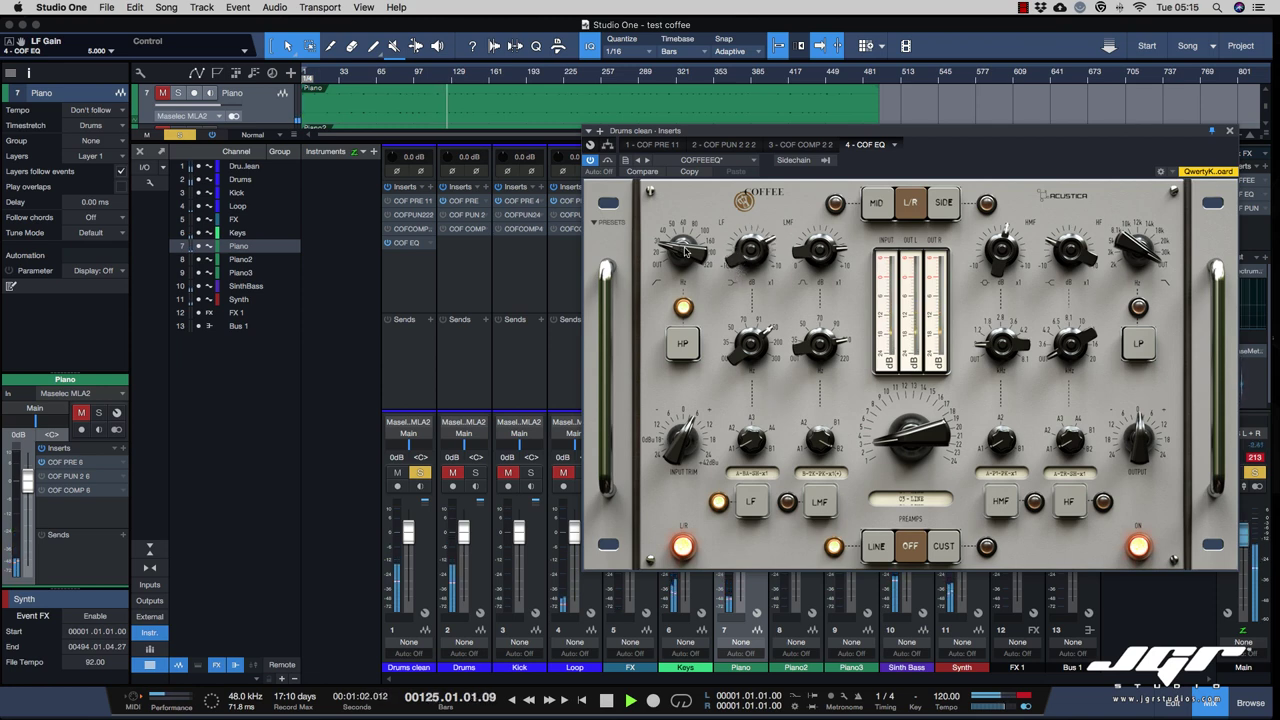
{"action": "left_click_drag", "start_coordinate": [681, 241], "coordinate": [683, 265]}
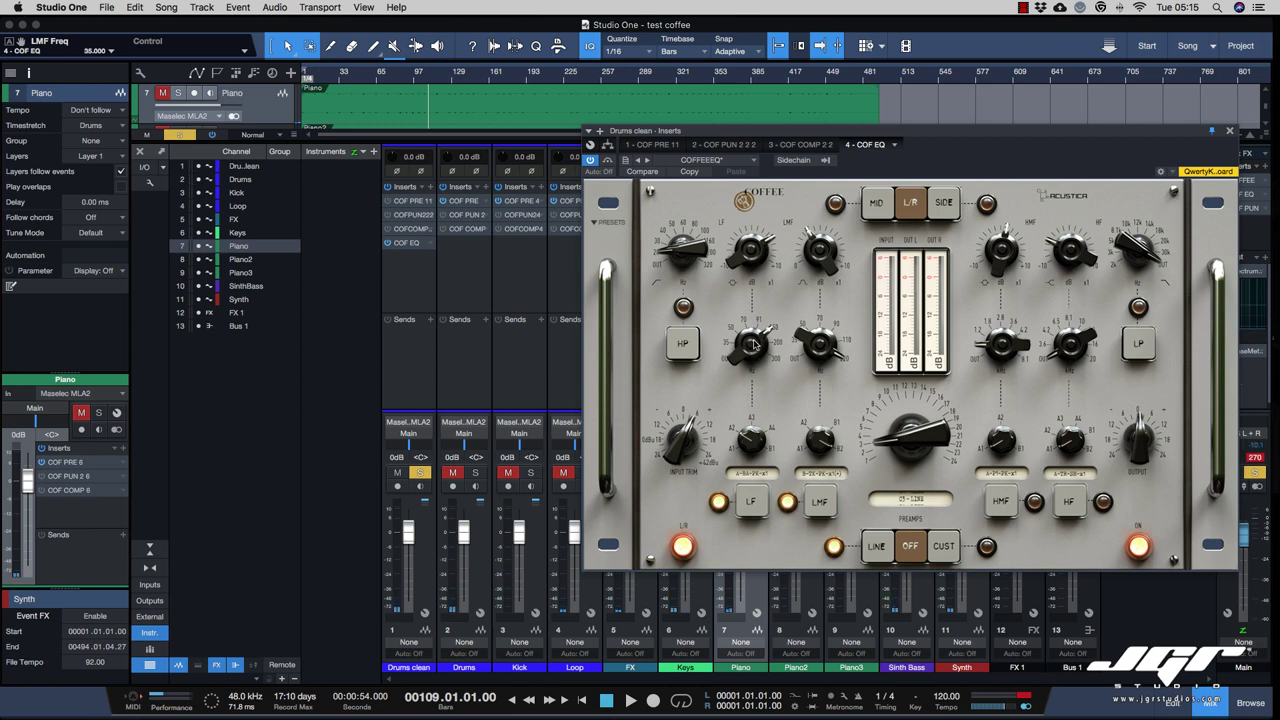
Set the LF band's gain to about 2.4 and, with the drums playing, the LMF band's gain to about -0.4.
{"action": "left_click_drag", "start_coordinate": [754, 344], "coordinate": [752, 248]}
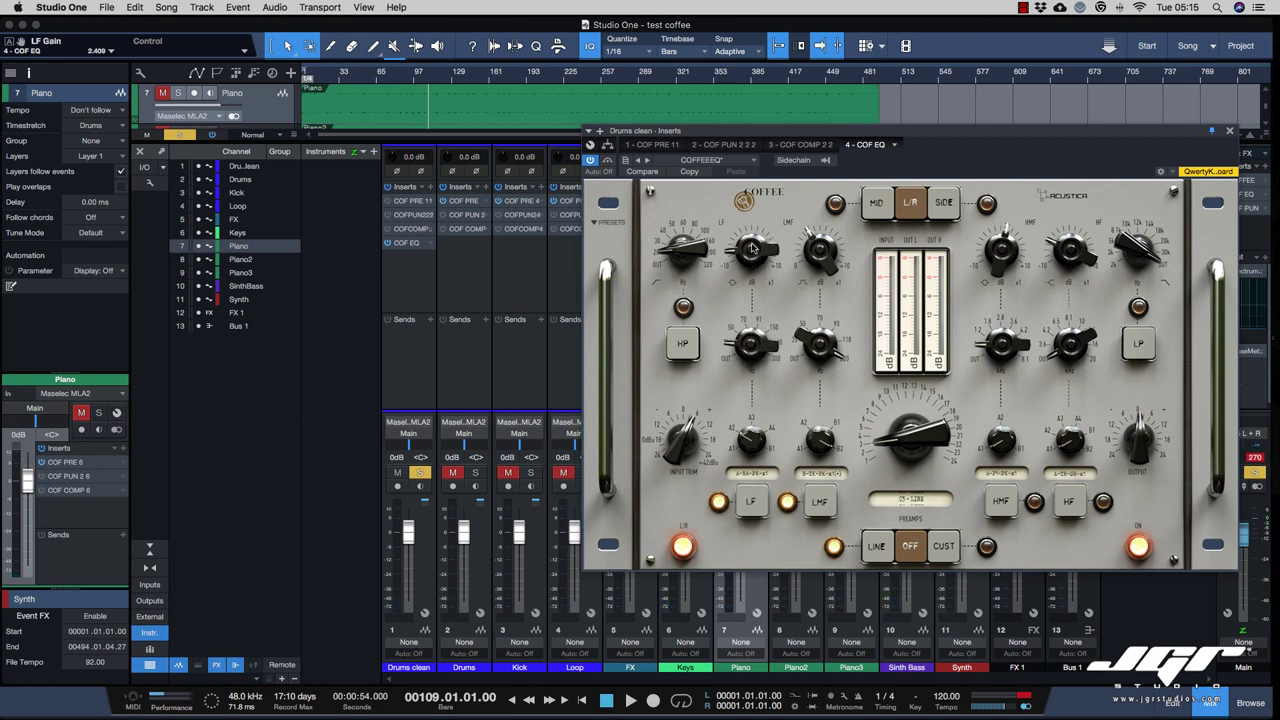
{"action": "key", "text": "space"}
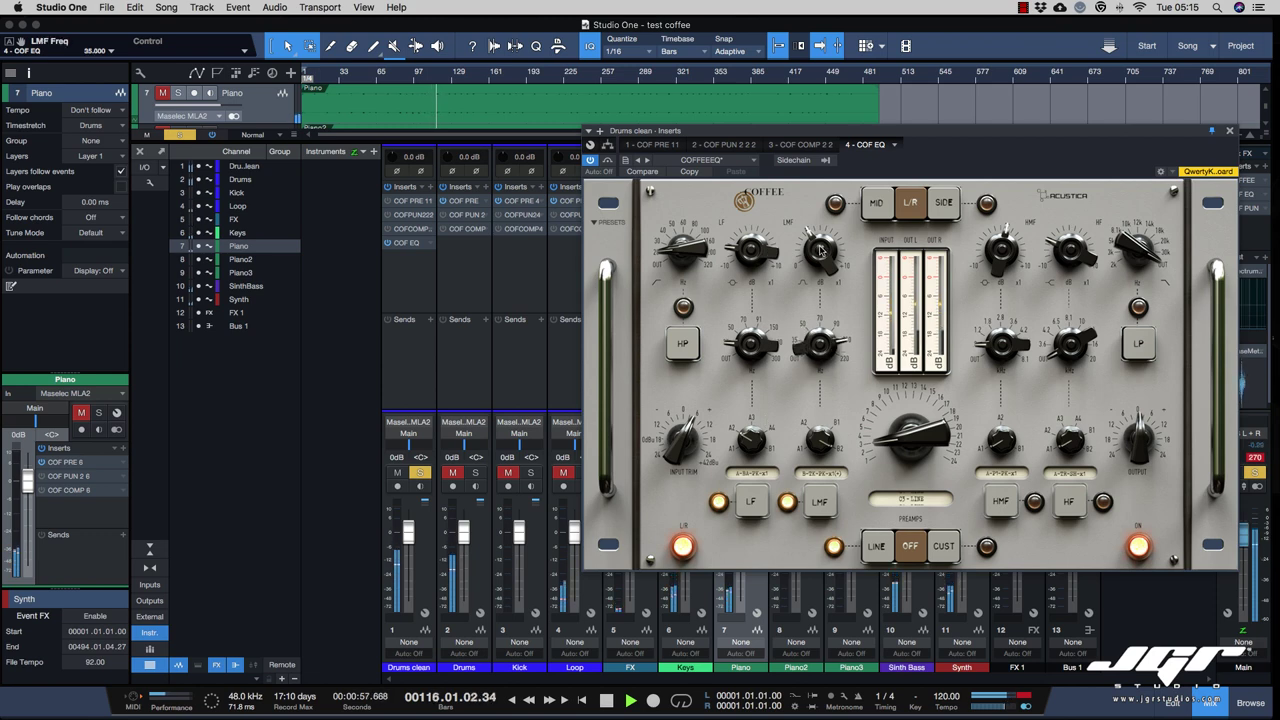
{"action": "left_click_drag", "start_coordinate": [820, 252], "coordinate": [818, 243]}
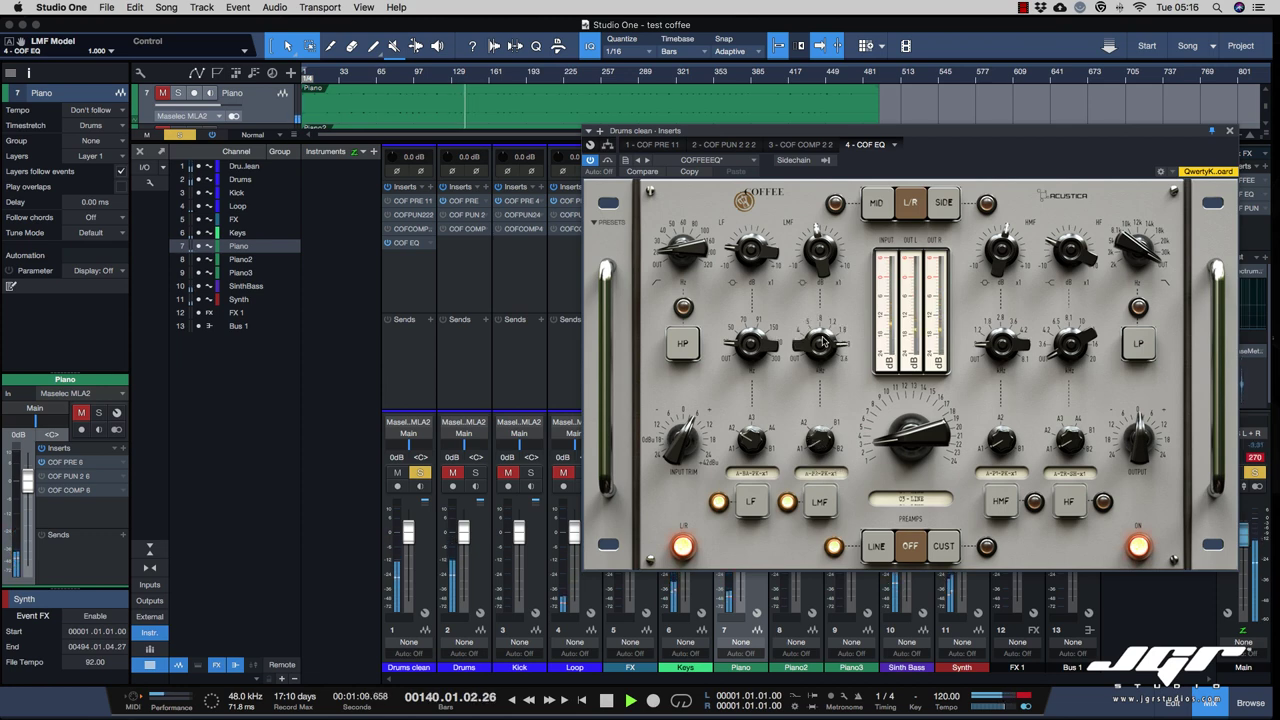
{"action": "left_click_drag", "start_coordinate": [818, 268], "coordinate": [821, 257]}
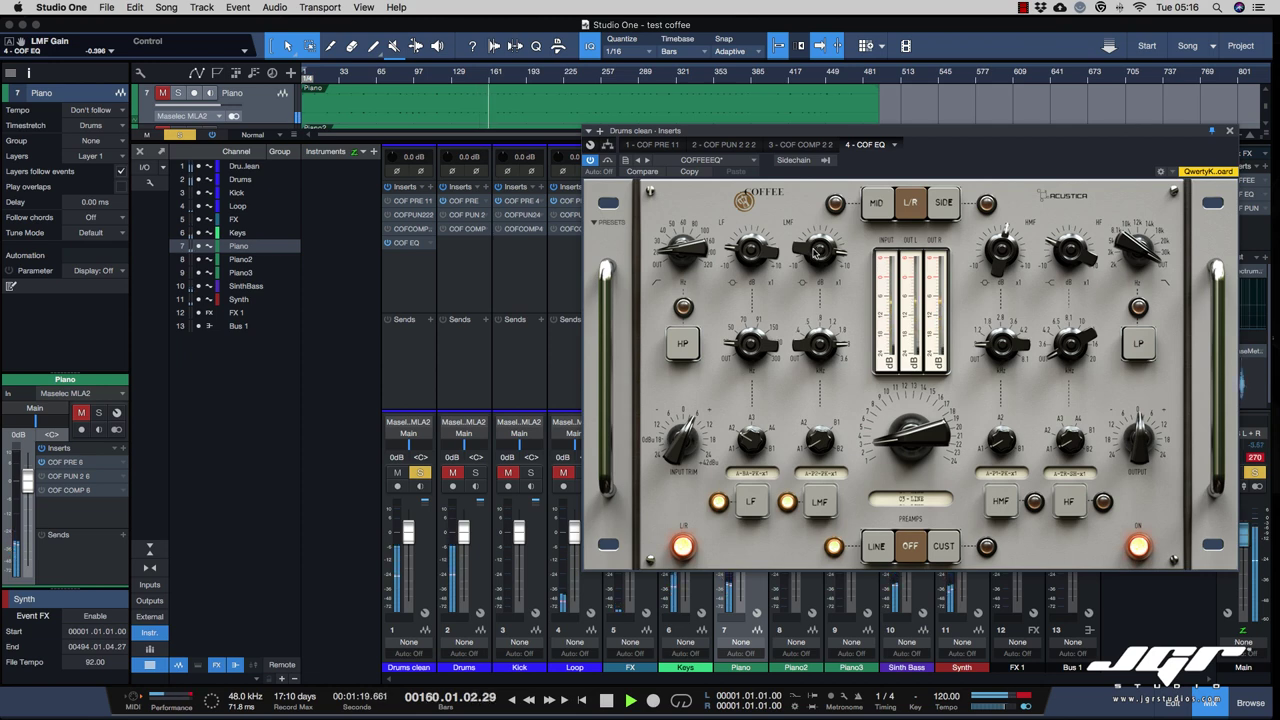
Change the LMF band's model, set its gain to about 3.8, and turn off the preamp while the drums play.
{"action": "left_click_drag", "start_coordinate": [822, 452], "coordinate": [820, 392]}
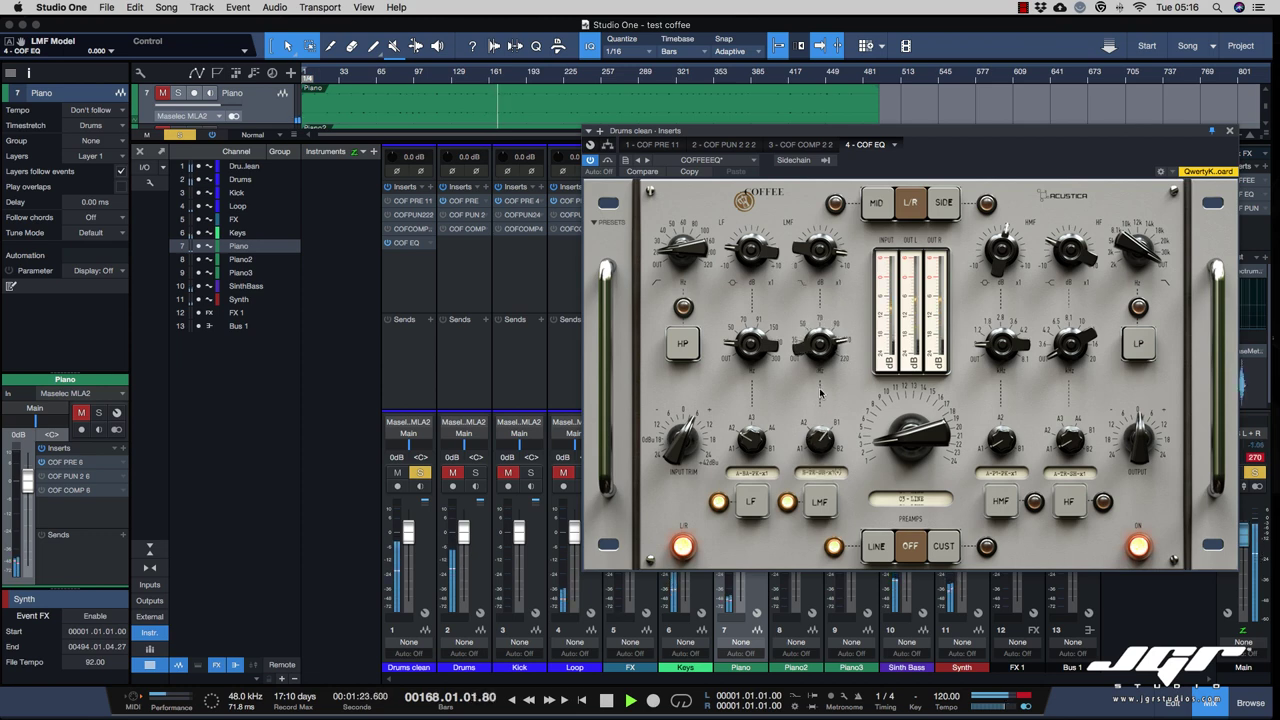
{"action": "left_click_drag", "start_coordinate": [820, 264], "coordinate": [821, 254]}
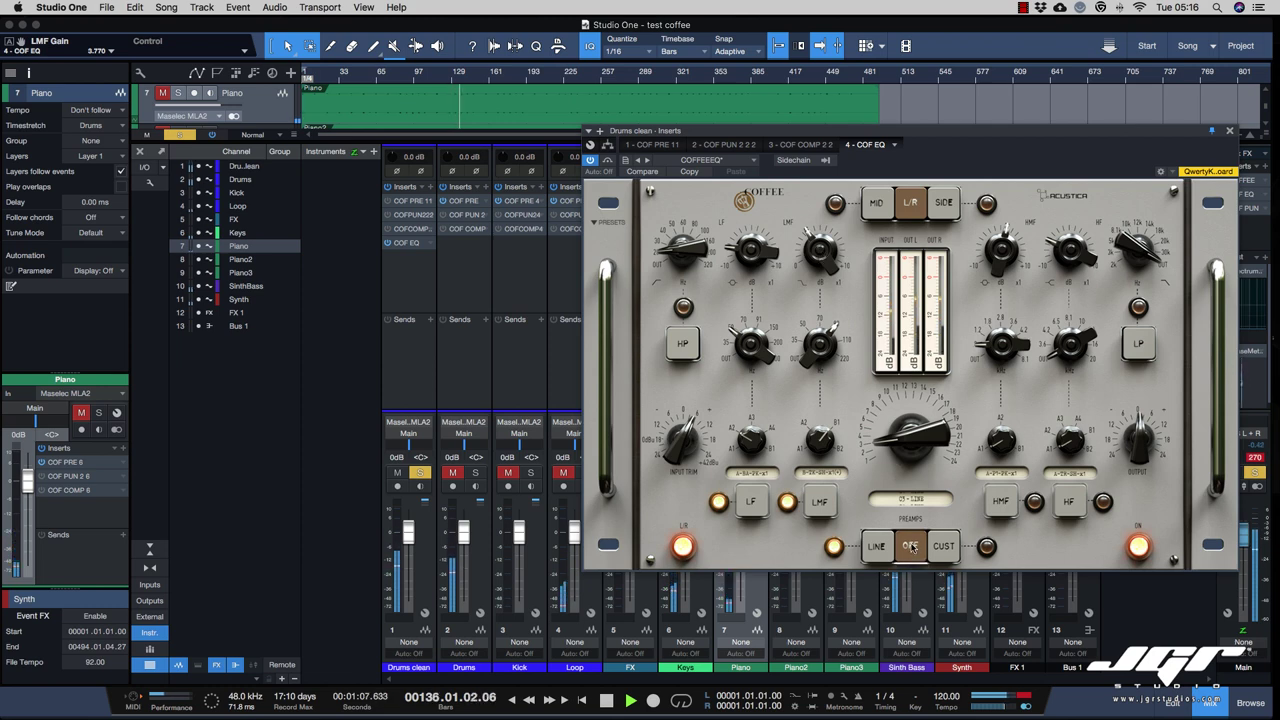
{"action": "left_click_drag", "start_coordinate": [930, 442], "coordinate": [932, 432]}
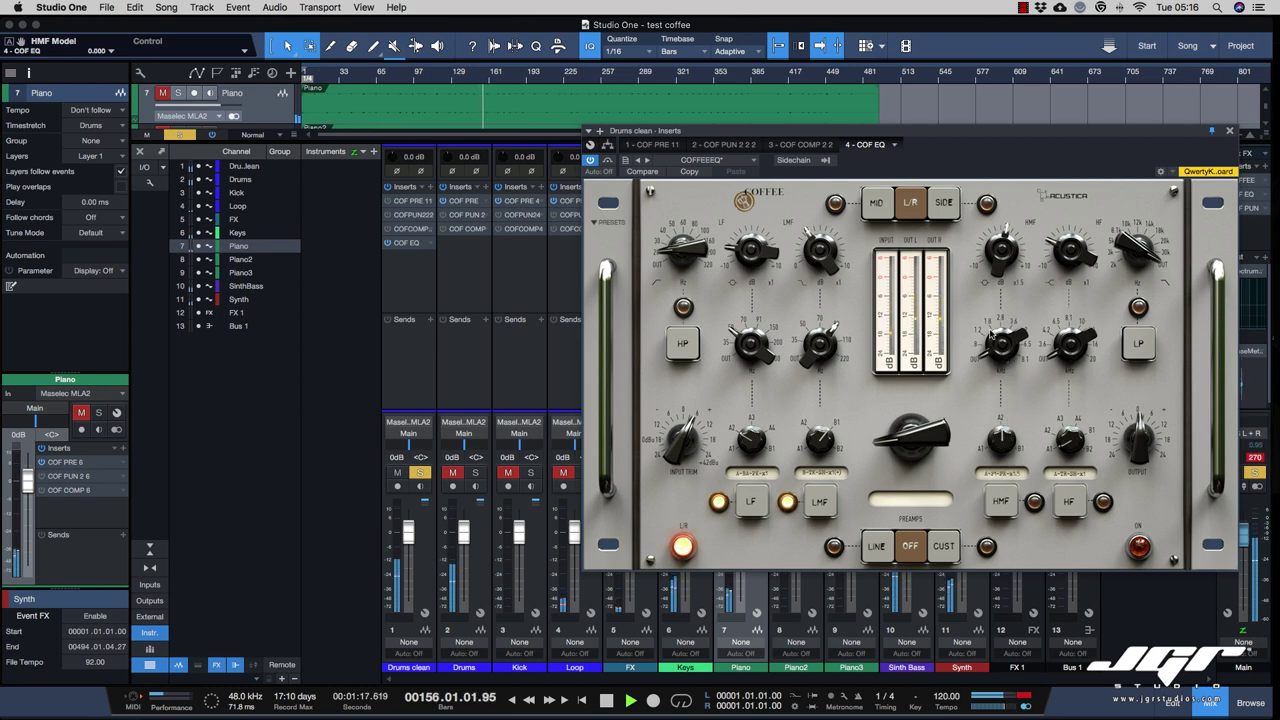
Turn on the HMF band with the x1.5 model, adjust its frequency, and set its gain to about 1.8.
{"action": "left_click_drag", "start_coordinate": [1003, 323], "coordinate": [1007, 359]}
{"action": "left_click_drag", "start_coordinate": [1004, 269], "coordinate": [1003, 254]}
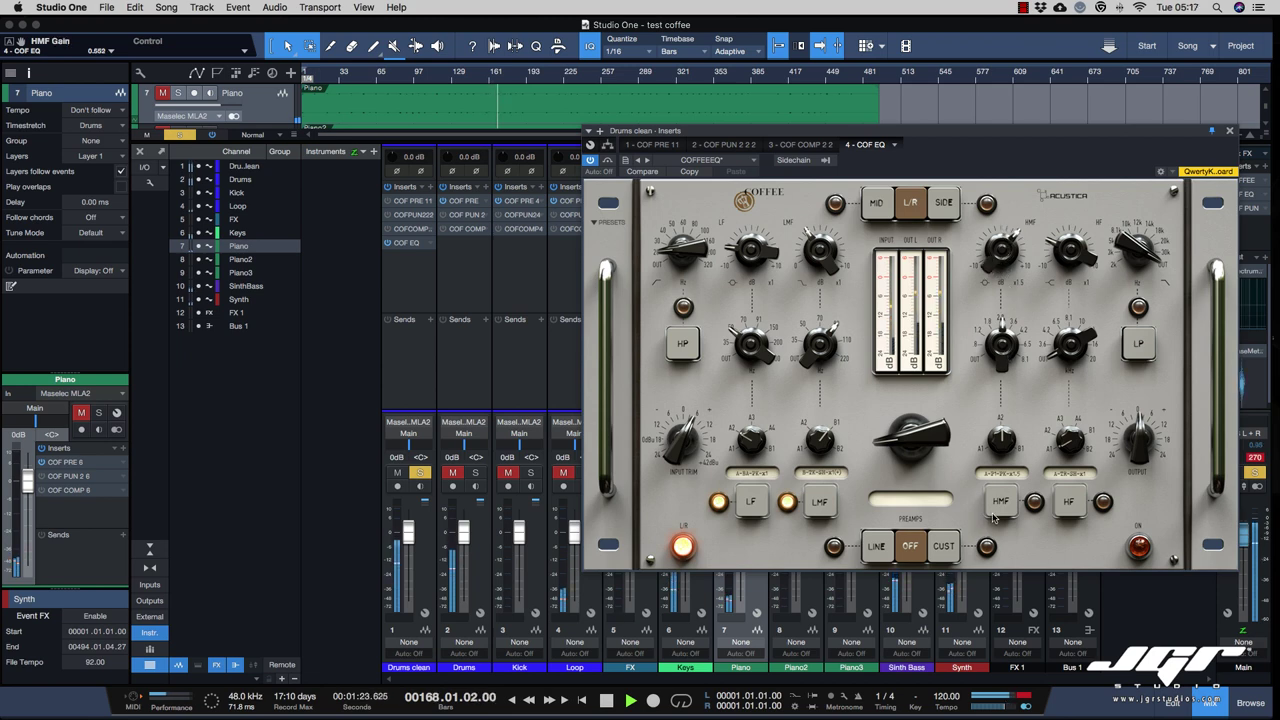
{"action": "left_click", "coordinate": [1034, 502]}
{"action": "left_click_drag", "start_coordinate": [1008, 256], "coordinate": [1007, 258]}
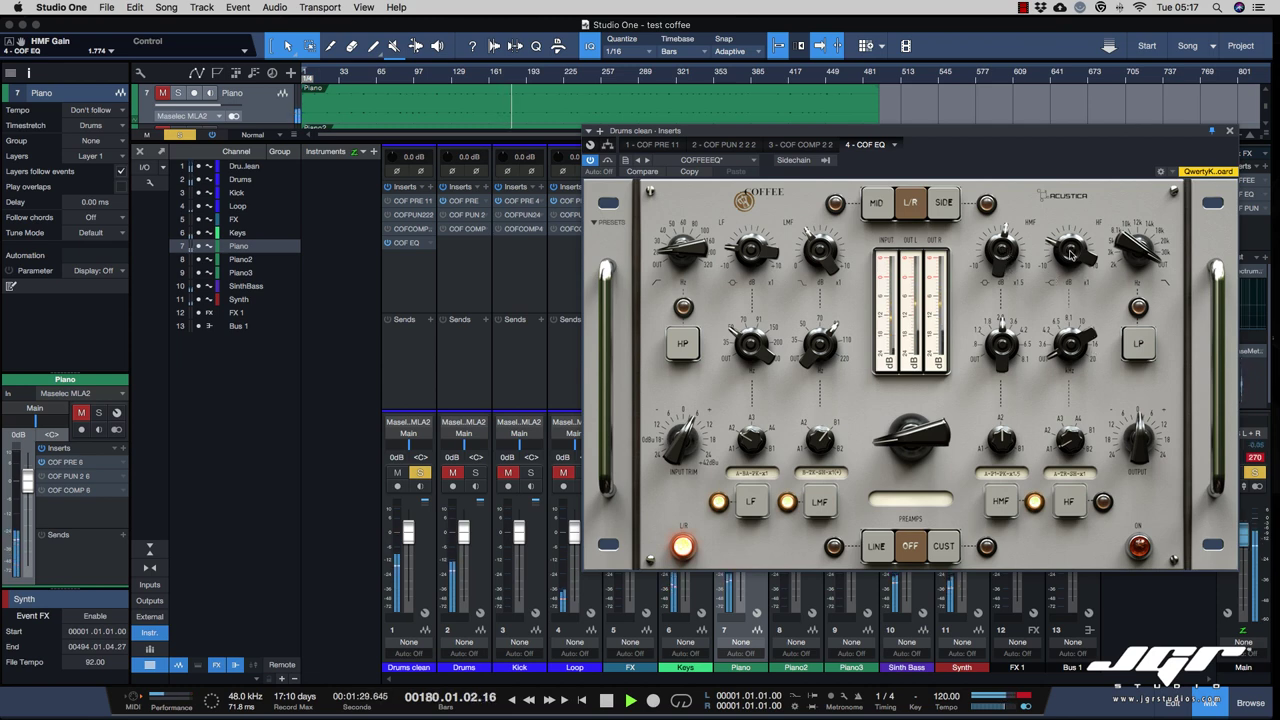
Turn on the HF band with a B model, adjust its frequency, and set its gain to about 1.2 by ear.
{"action": "left_click", "coordinate": [1071, 511]}
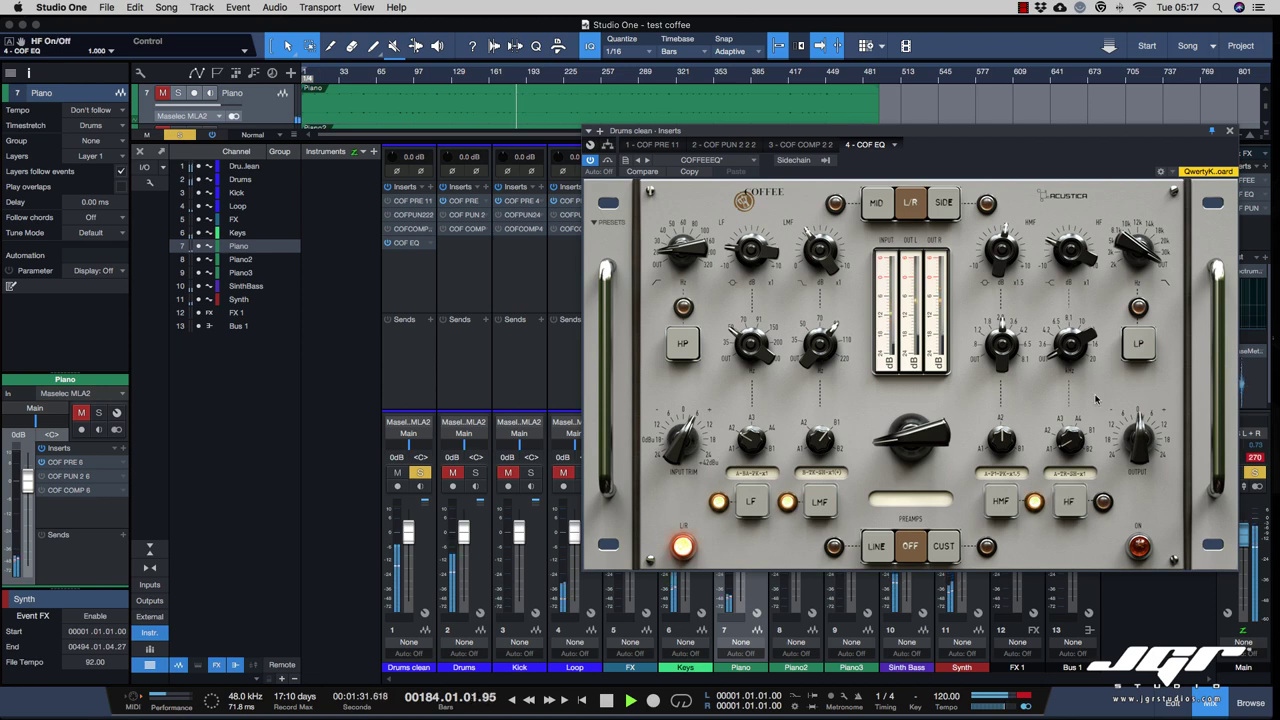
{"action": "left_click", "coordinate": [1072, 453]}
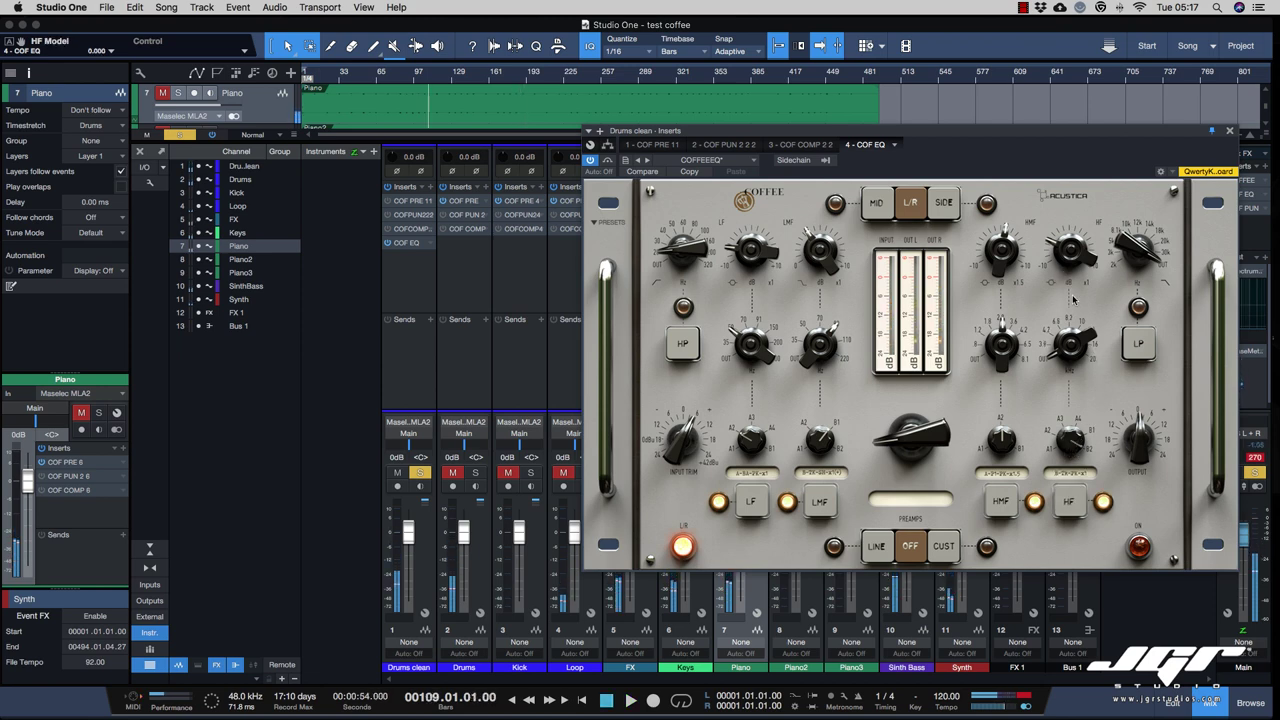
{"action": "left_click_drag", "start_coordinate": [1073, 361], "coordinate": [1062, 132]}
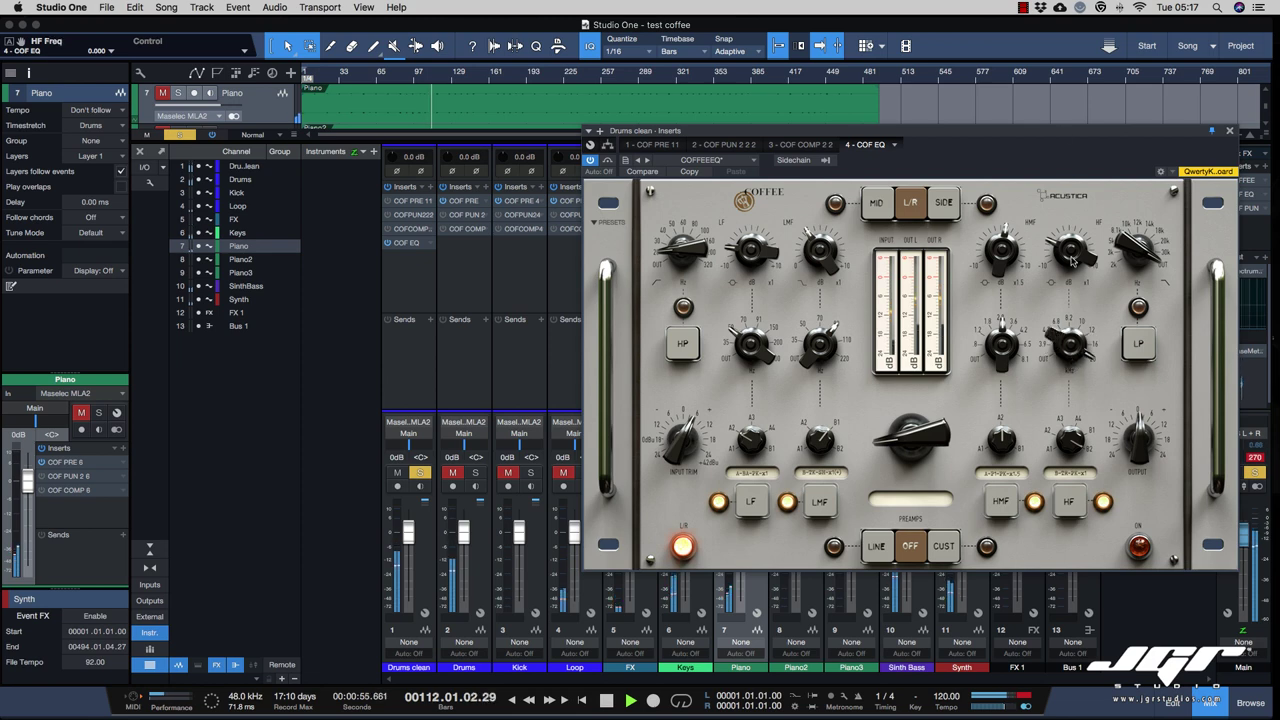
{"action": "mouse_move", "coordinate": [1073, 262]}
{"action": "left_mouse_down"}
{"action": "mouse_move", "coordinate": [1078, 243]}
{"action": "mouse_move", "coordinate": [1076, 260]}
{"action": "left_mouse_up"}
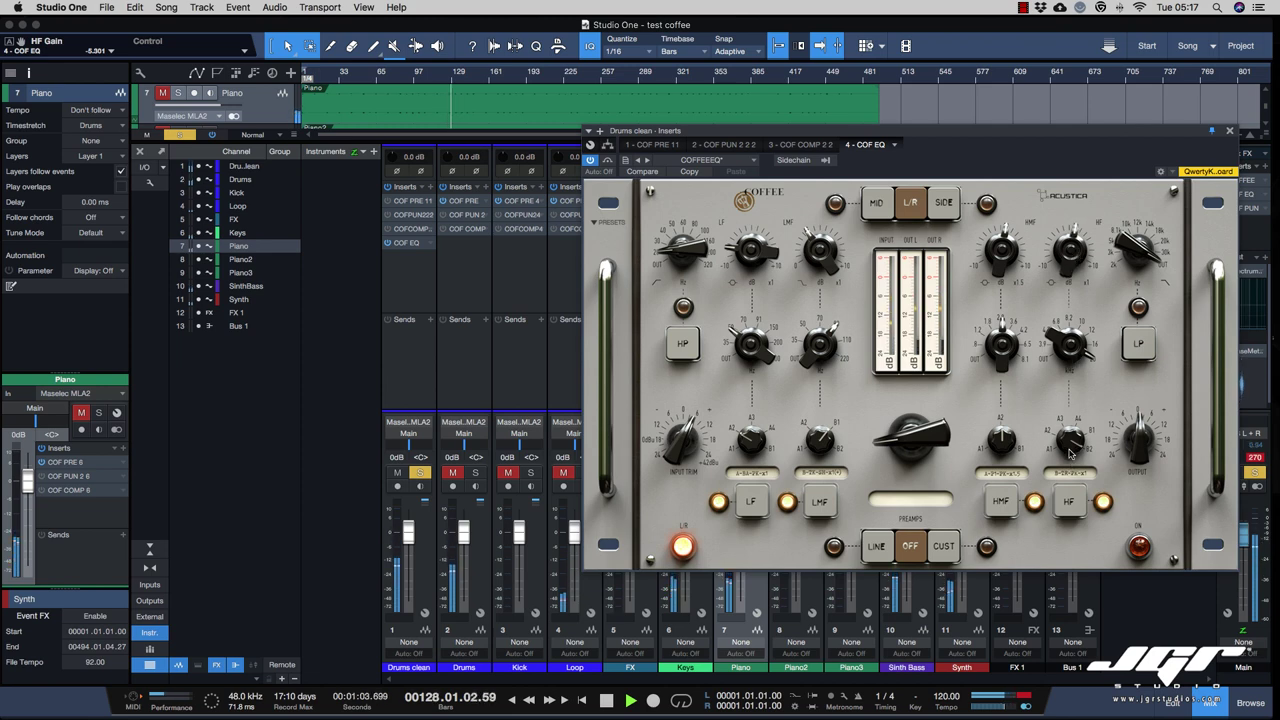
{"action": "left_click_drag", "start_coordinate": [1070, 453], "coordinate": [1070, 473]}
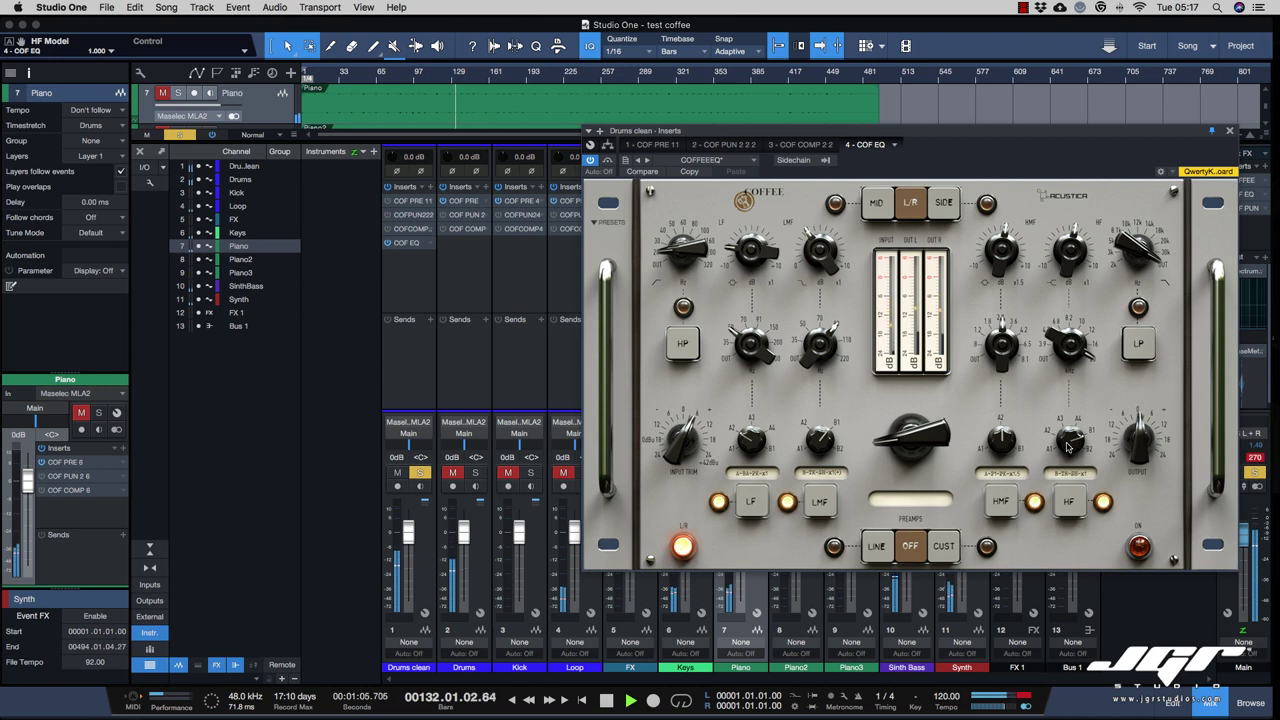
{"action": "left_click_drag", "start_coordinate": [1065, 263], "coordinate": [1064, 257]}
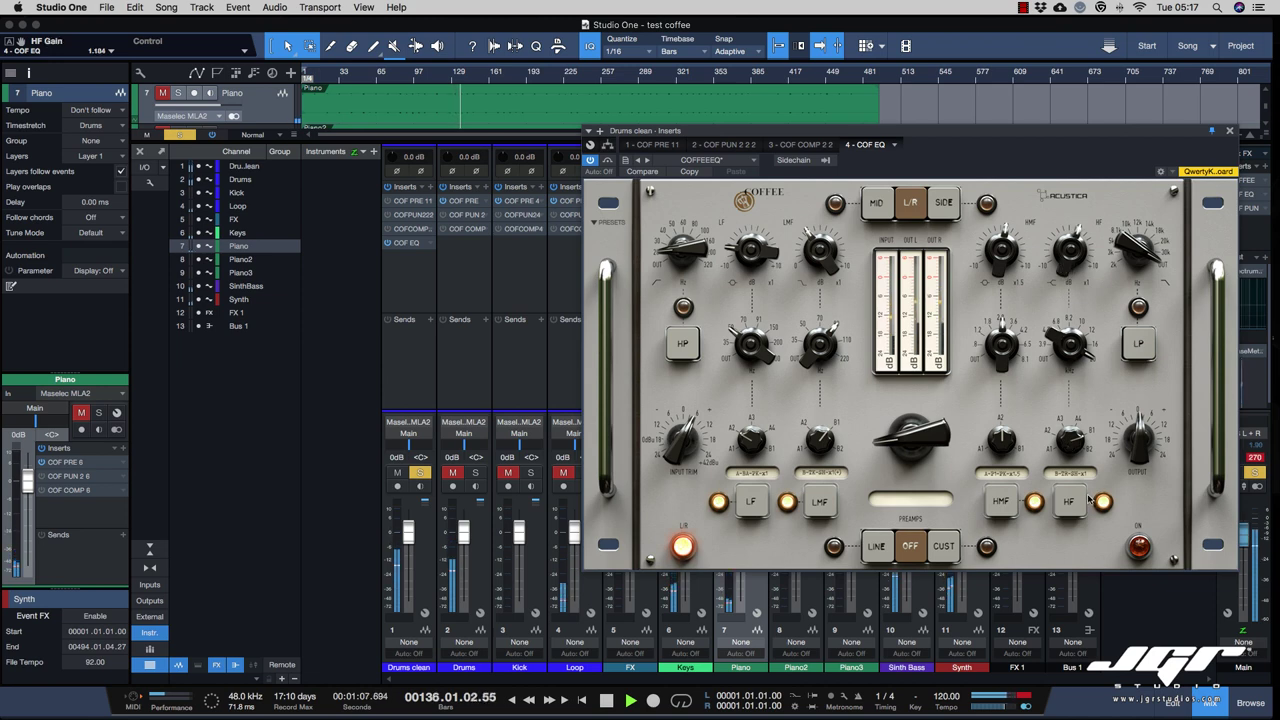
Compare the playing drums with the HF band switched off and on.
{"action": "left_click", "coordinate": [1082, 504]}
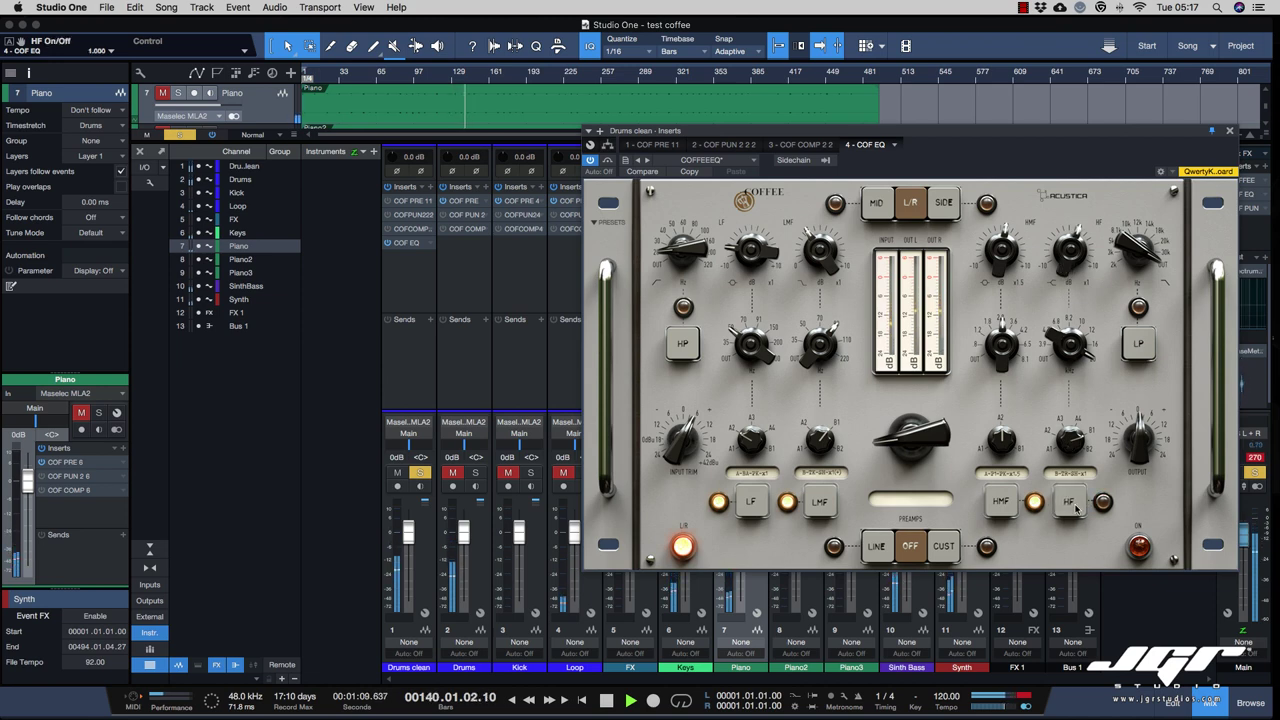
{"action": "left_click", "coordinate": [1074, 505]}
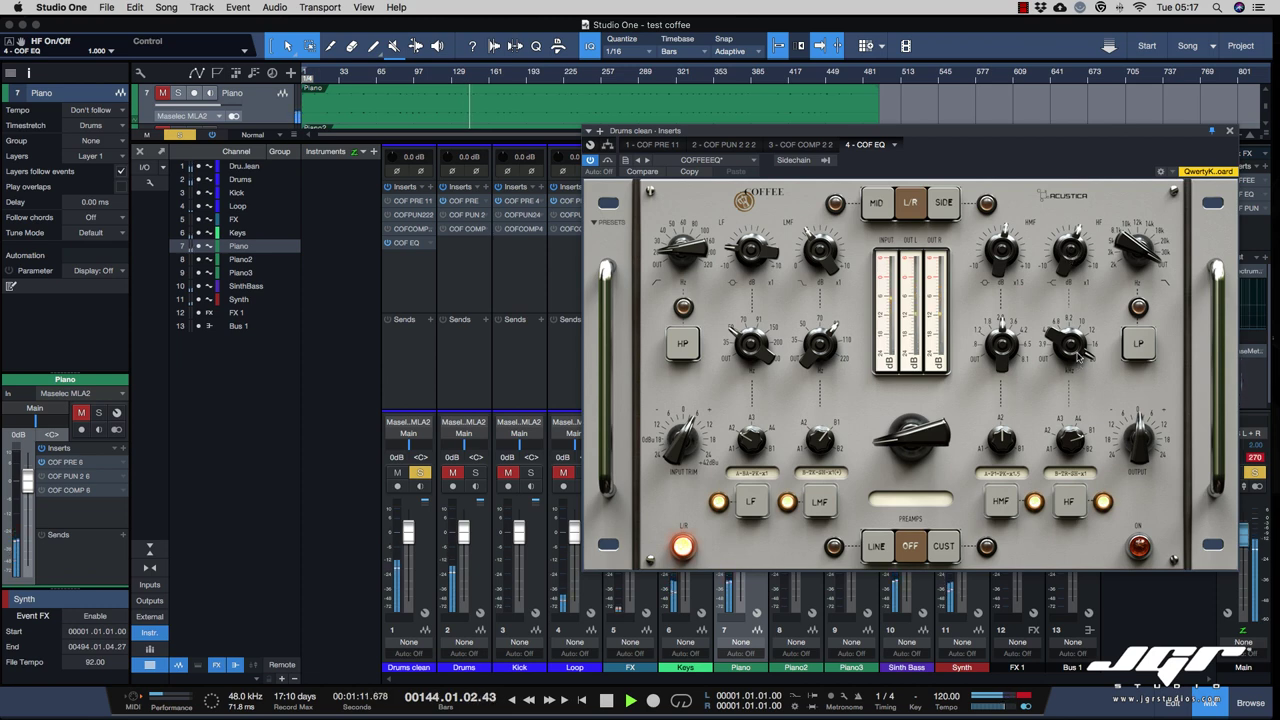
{"action": "left_click", "coordinate": [1069, 508]}
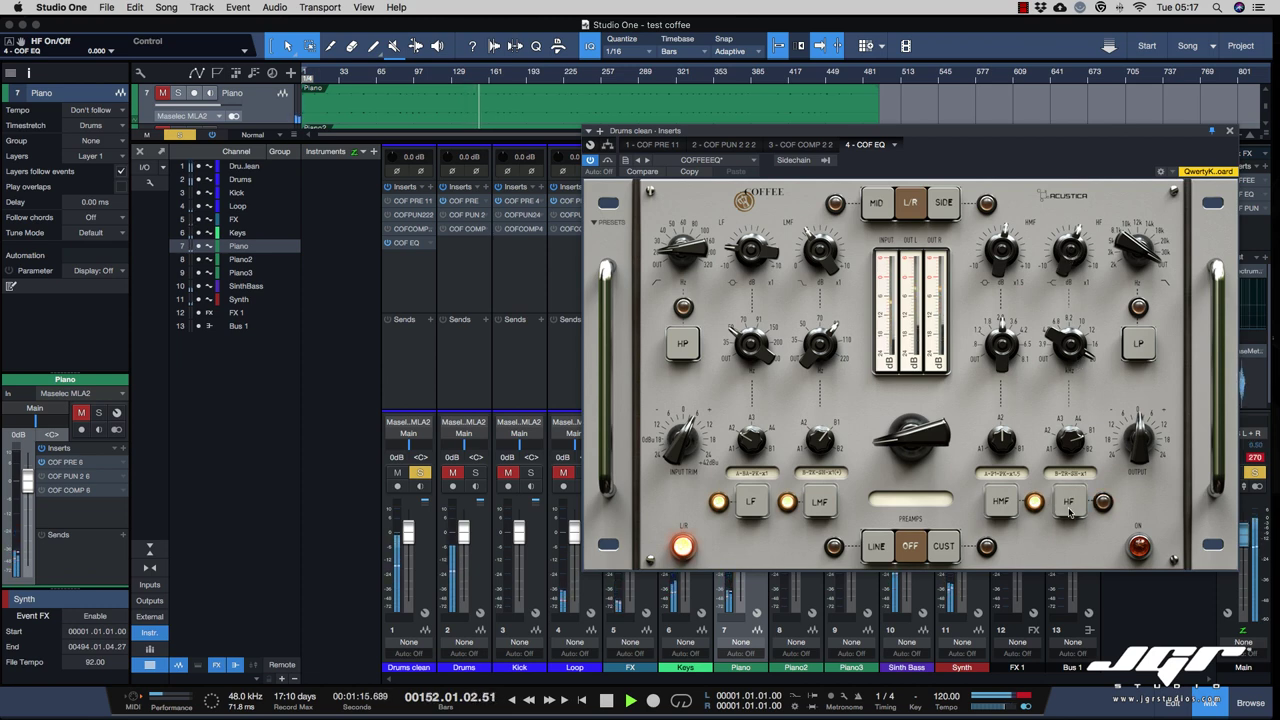
{"action": "left_click", "coordinate": [1069, 510]}
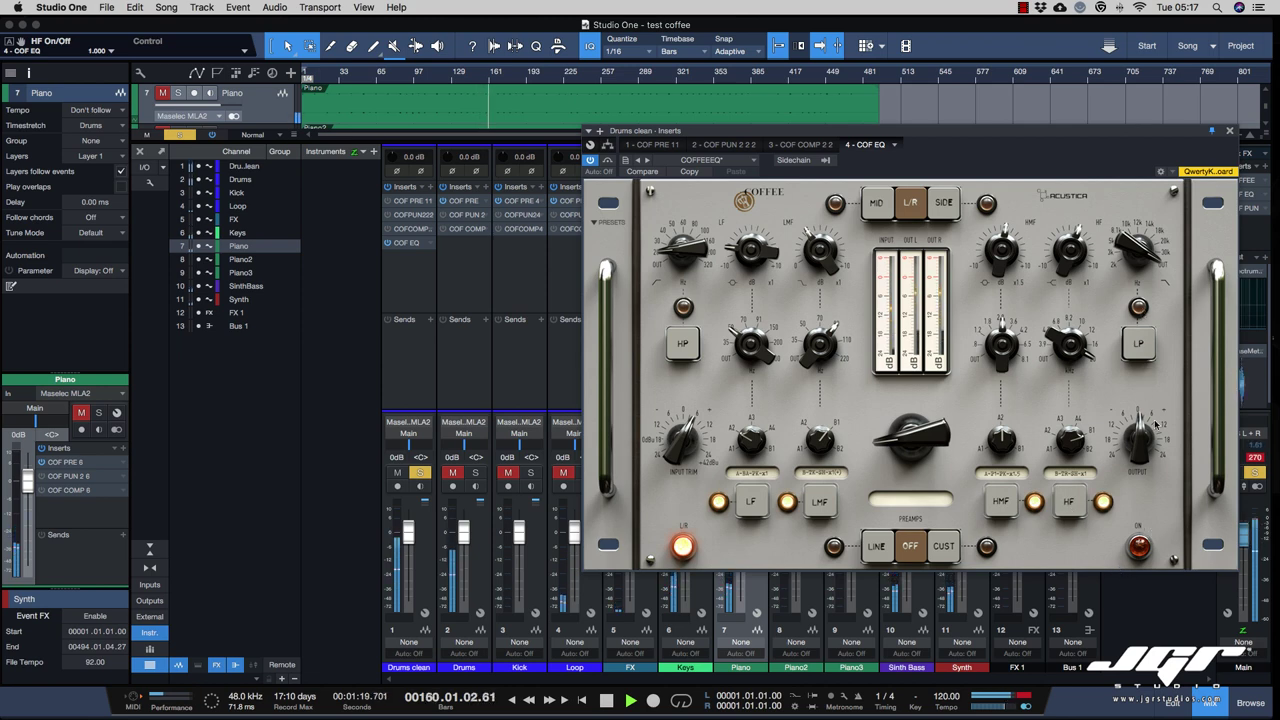
Turn on the low-pass filter and compare the drums repeatedly with the EQ bypassed and active, with the output at about 0.5.
{"action": "left_click", "coordinate": [1146, 331]}
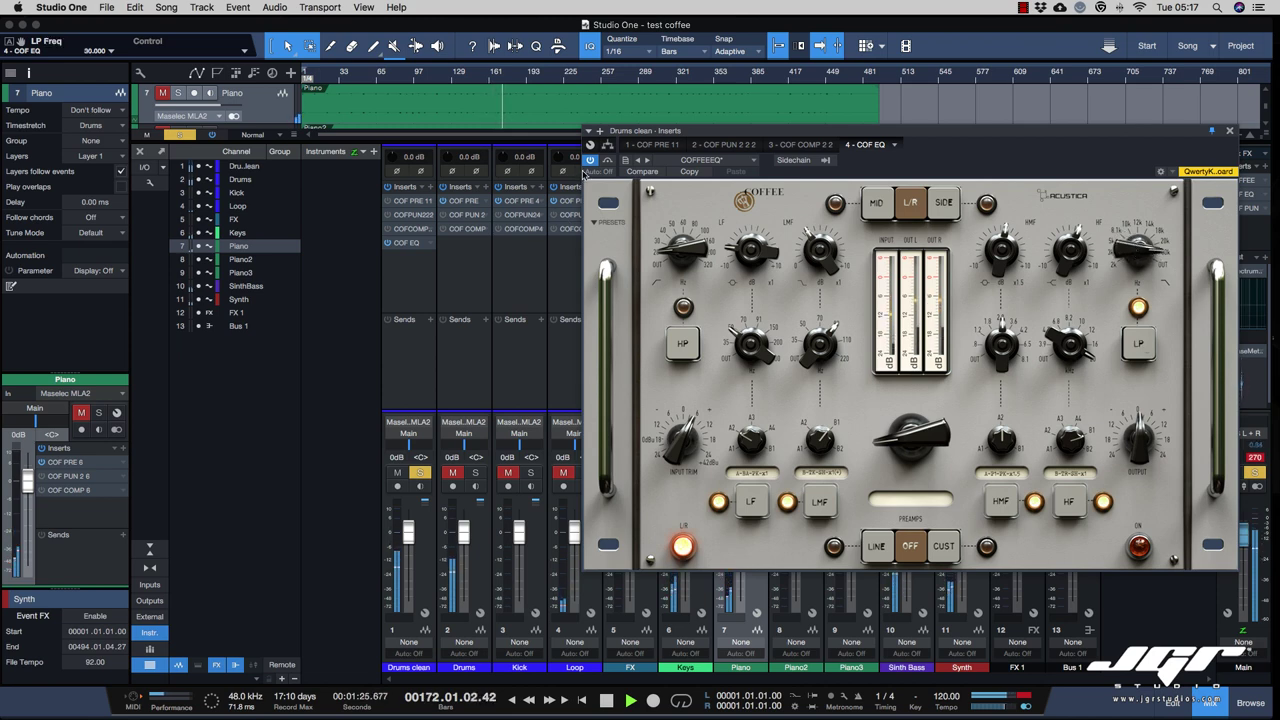
{"action": "left_click", "coordinate": [607, 161]}
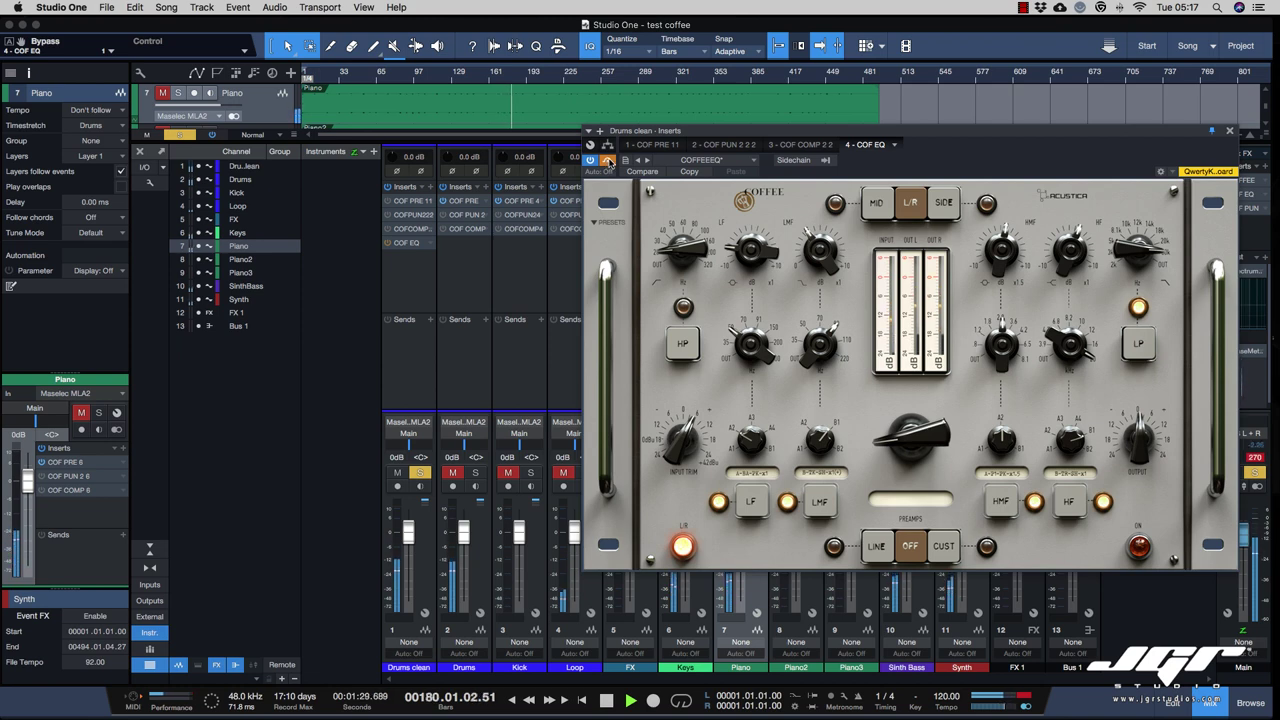
{"action": "left_click", "coordinate": [607, 161]}
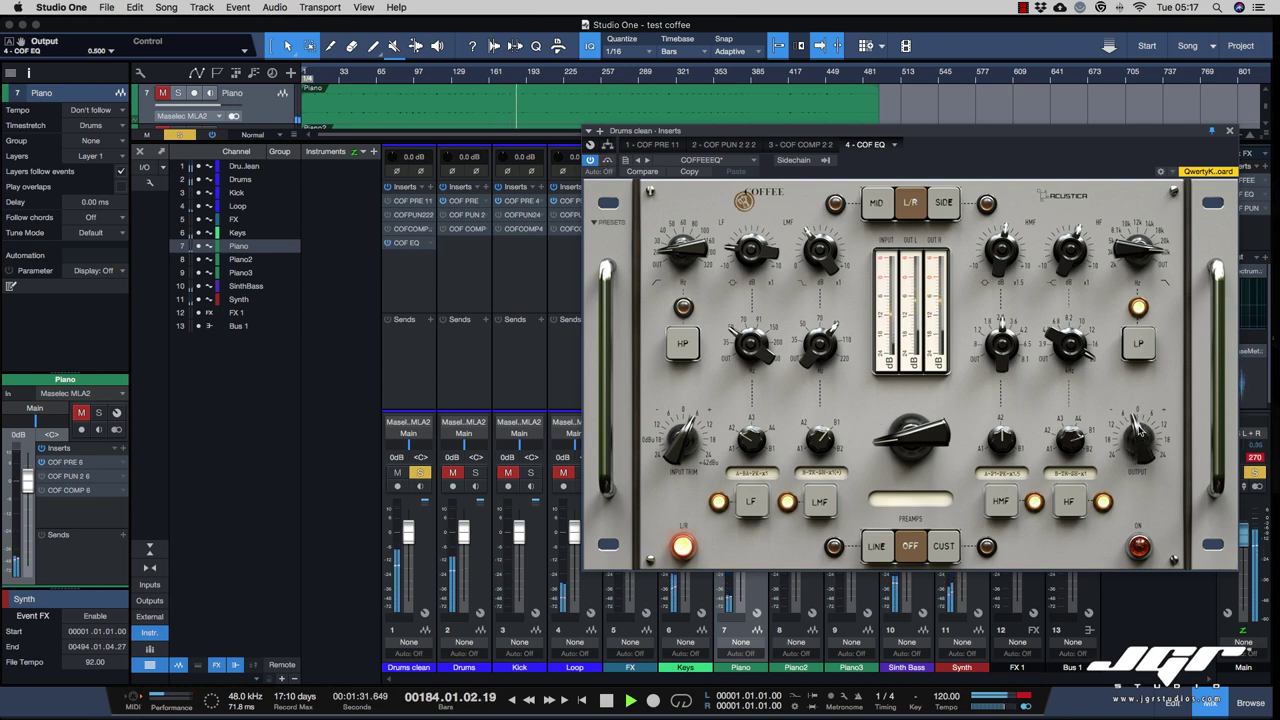
{"action": "left_click", "coordinate": [607, 161]}
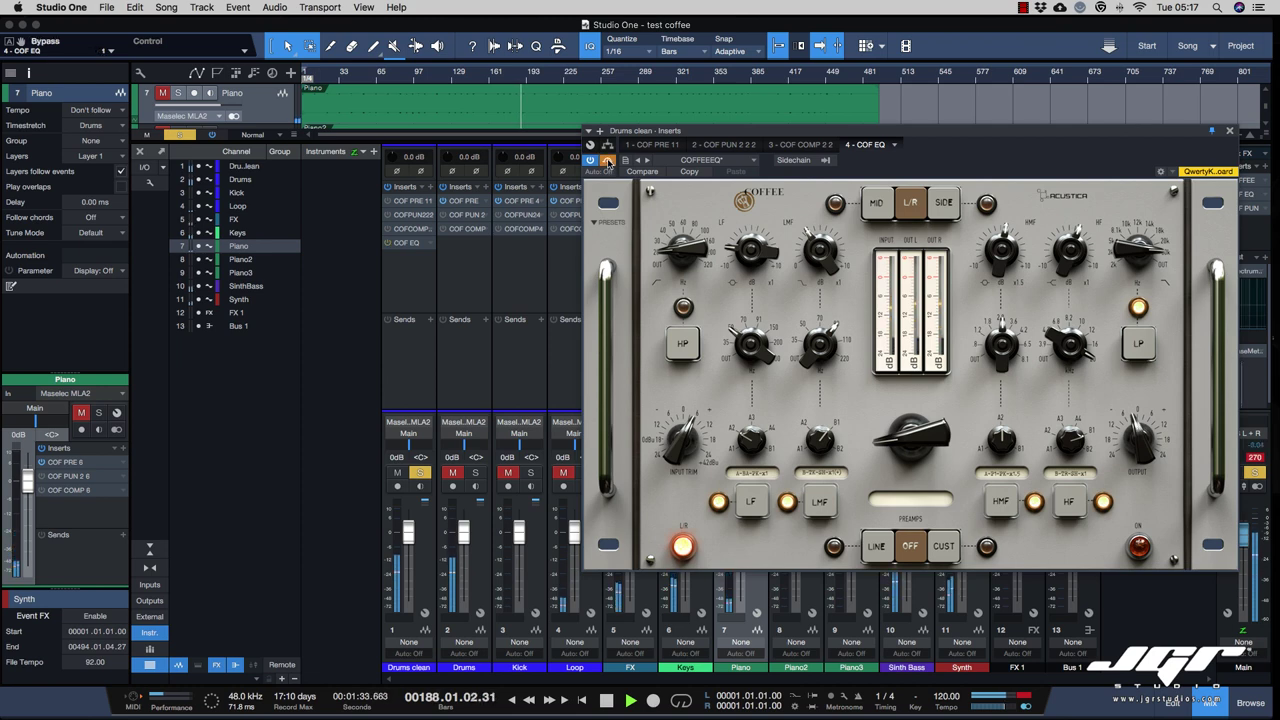
{"action": "key", "text": "space"}
{"action": "key", "text": "space"}
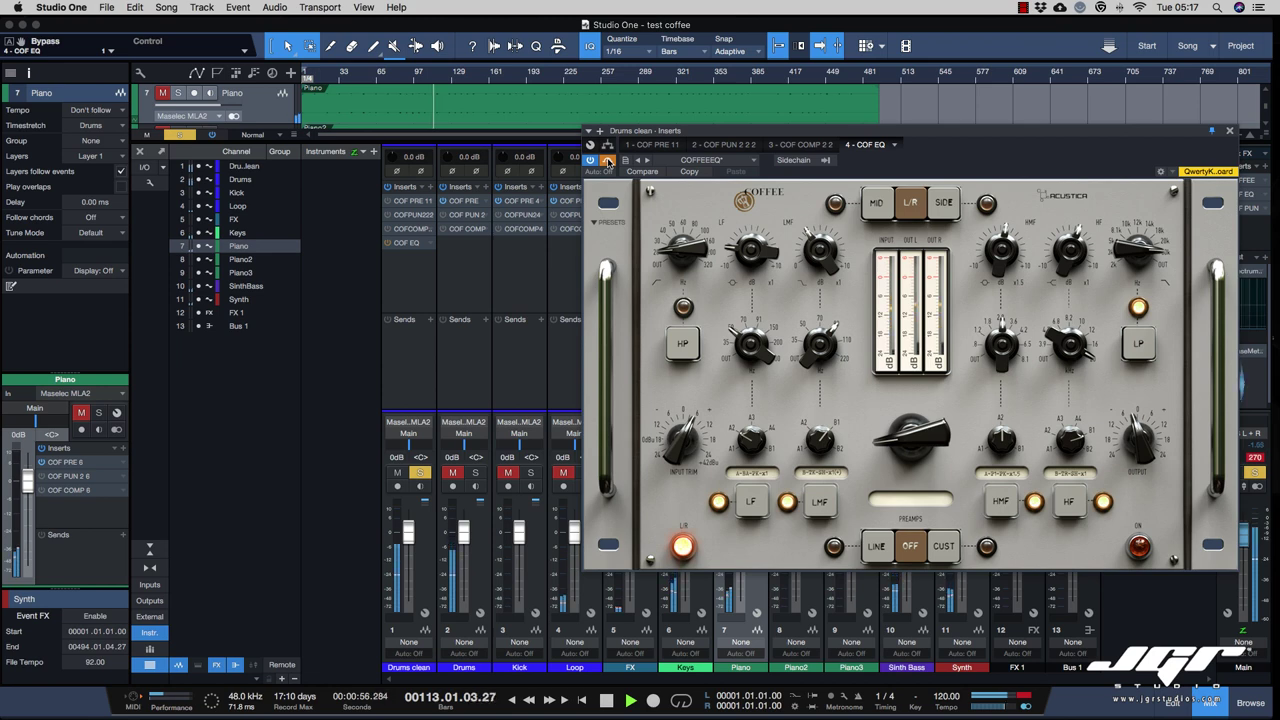
{"action": "left_click", "coordinate": [607, 161]}
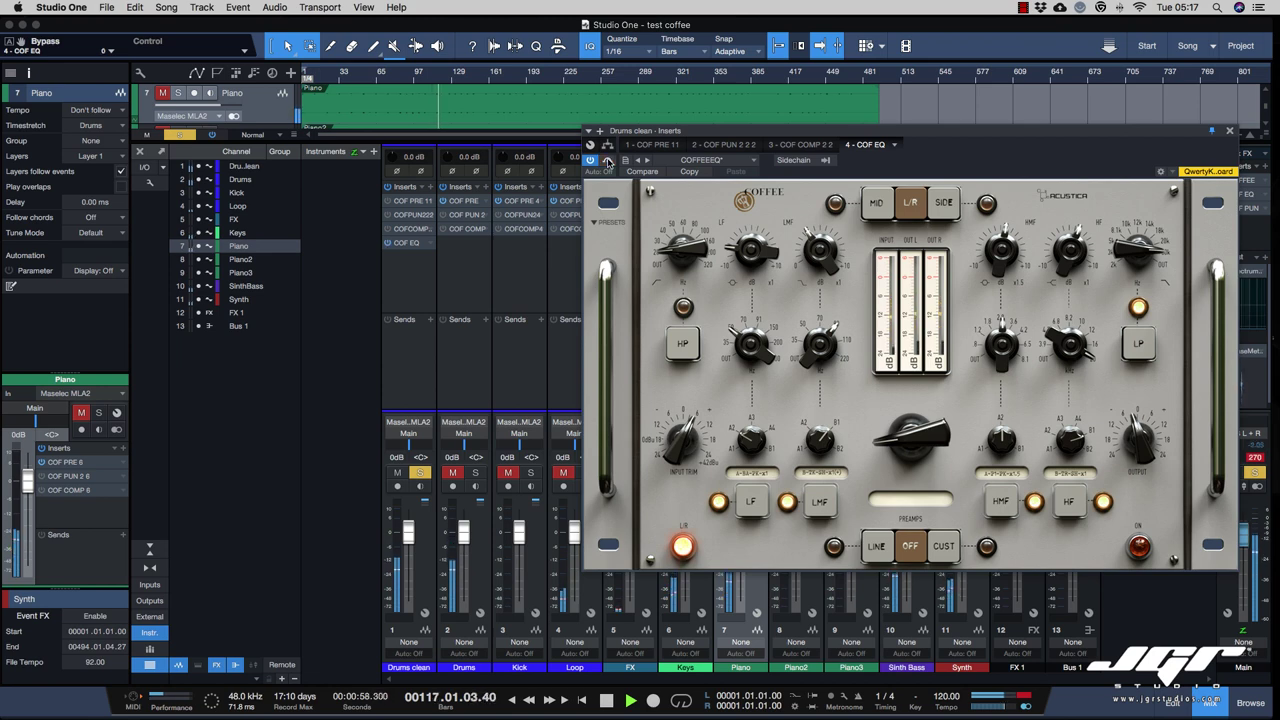
{"action": "left_click", "coordinate": [607, 161]}
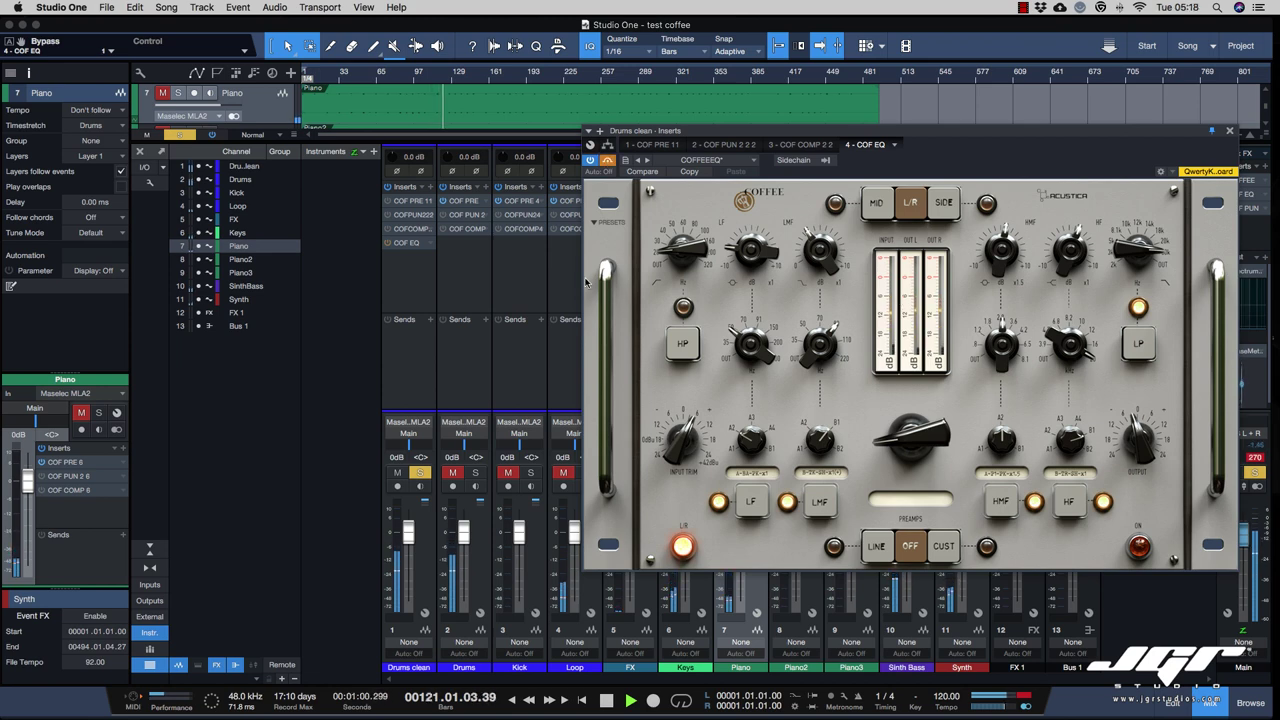
{"action": "left_click", "coordinate": [607, 161]}
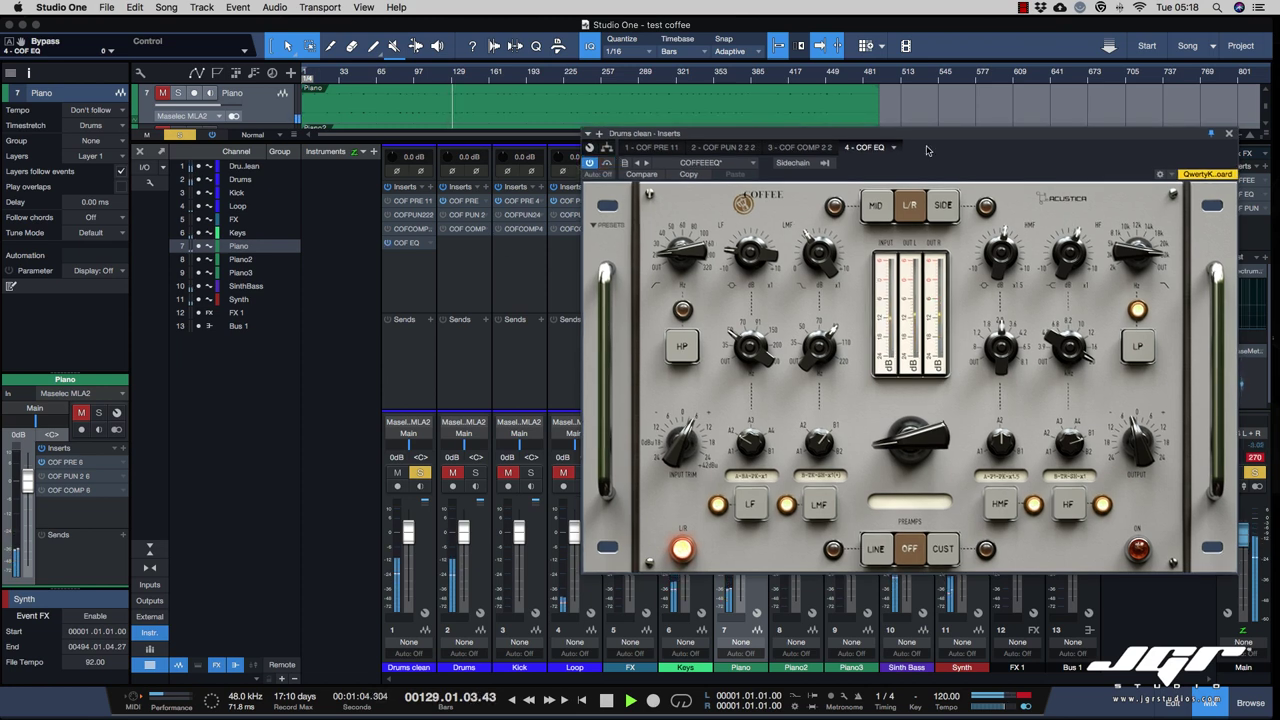
Turn off the low-pass filter, set the HF gain to about 2, and compare the EQ bypassed and active.
{"action": "left_click_drag", "start_coordinate": [928, 134], "coordinate": [912, 128]}
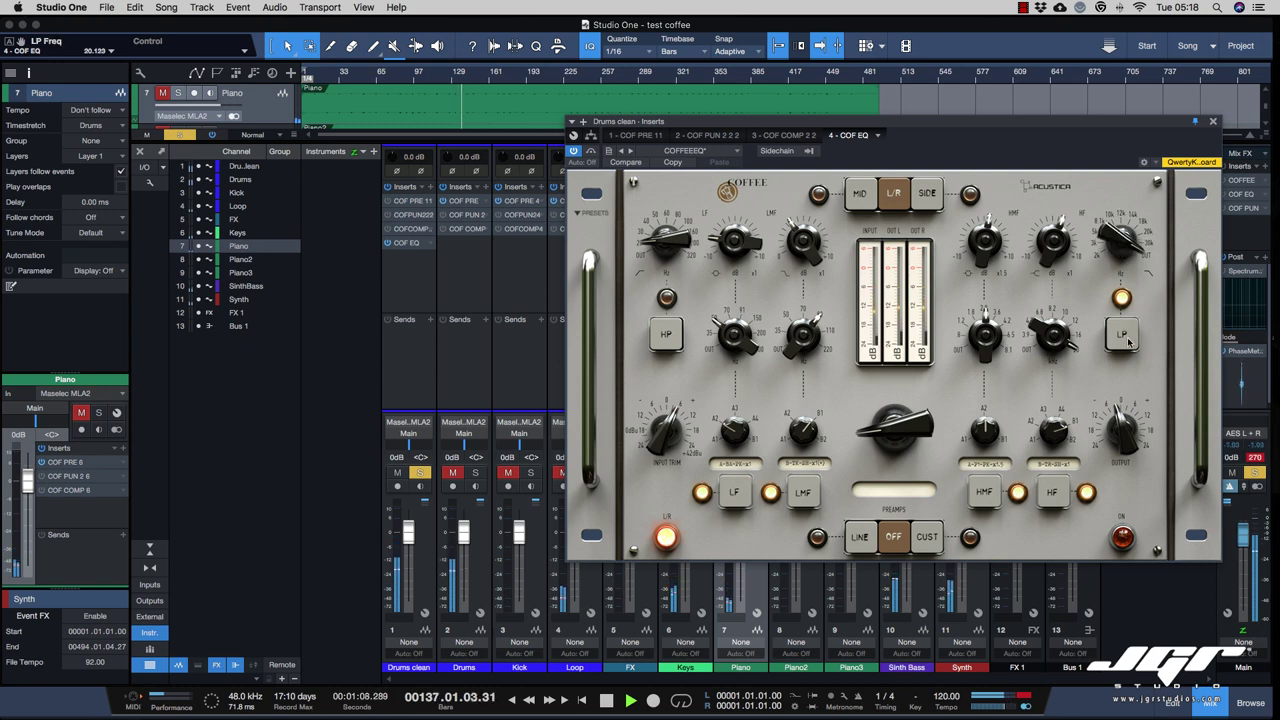
{"action": "left_click", "coordinate": [1122, 297]}
{"action": "left_click", "coordinate": [1054, 244]}
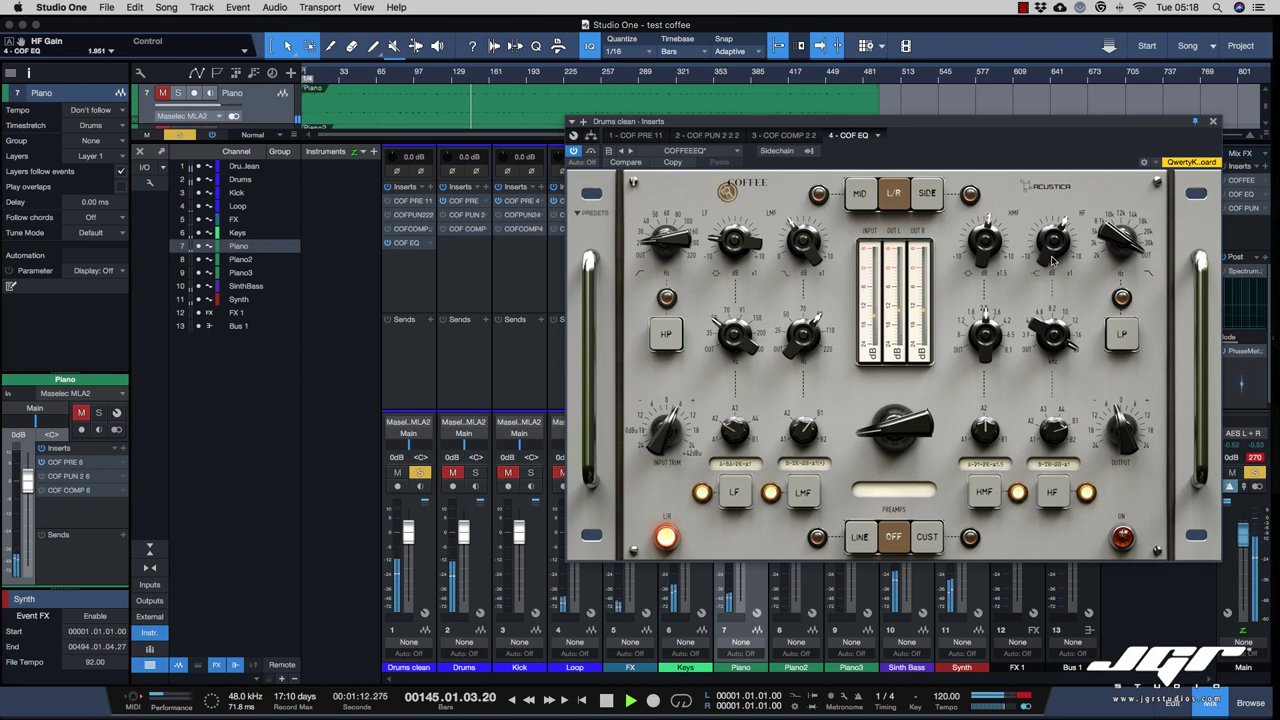
{"action": "left_click", "coordinate": [591, 151]}
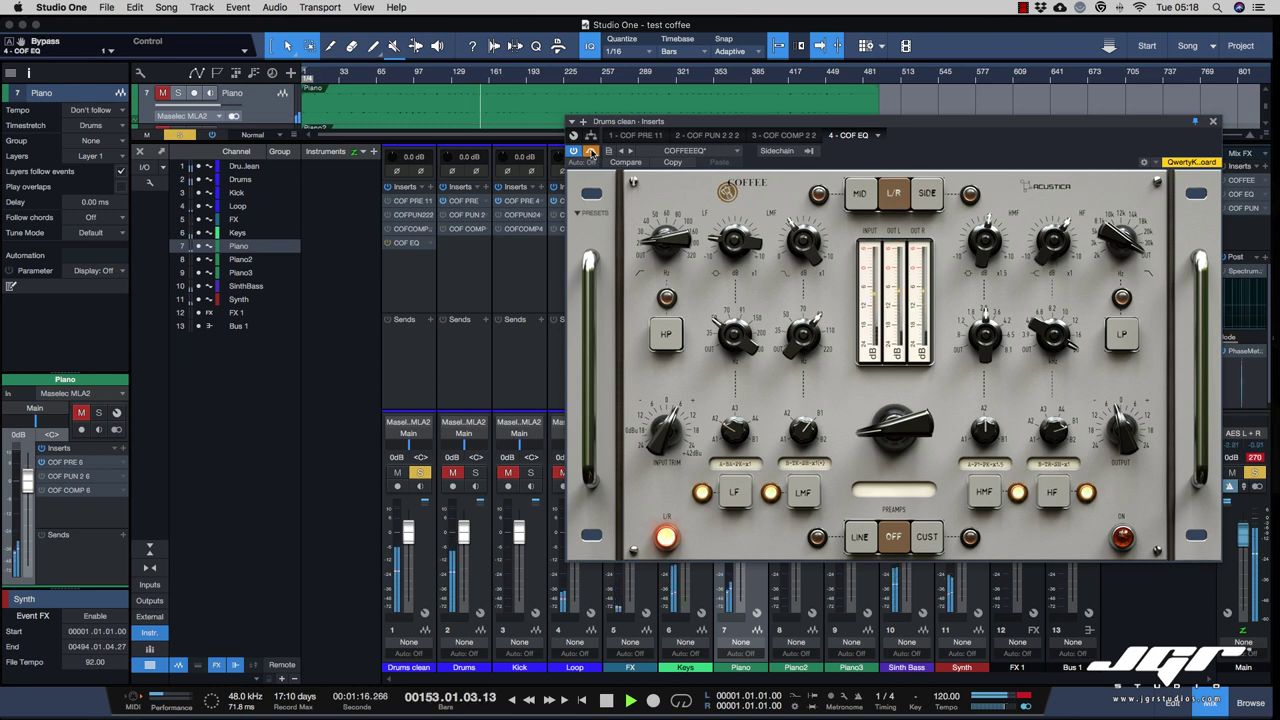
{"action": "left_click", "coordinate": [591, 151]}
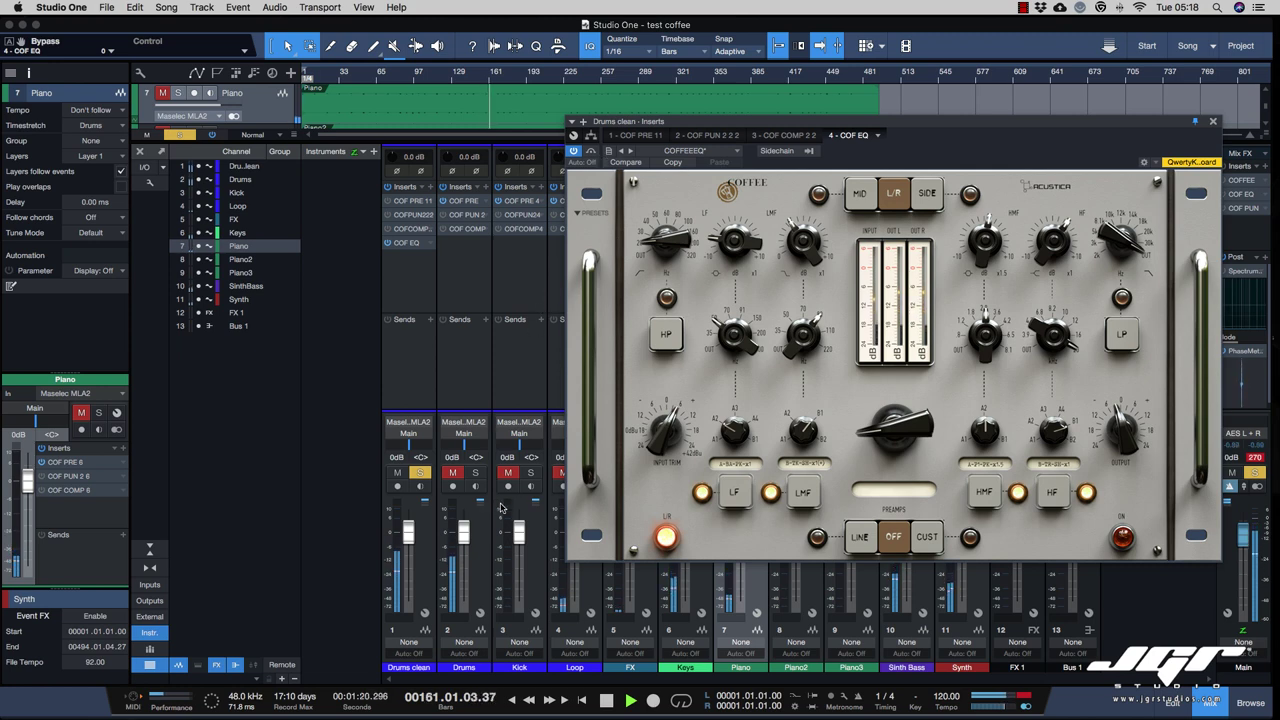
Try soloing the Kick channel, then unsolo Drums clean and mute the Drums channel to hear the full mix.
{"action": "left_click", "coordinate": [531, 476]}
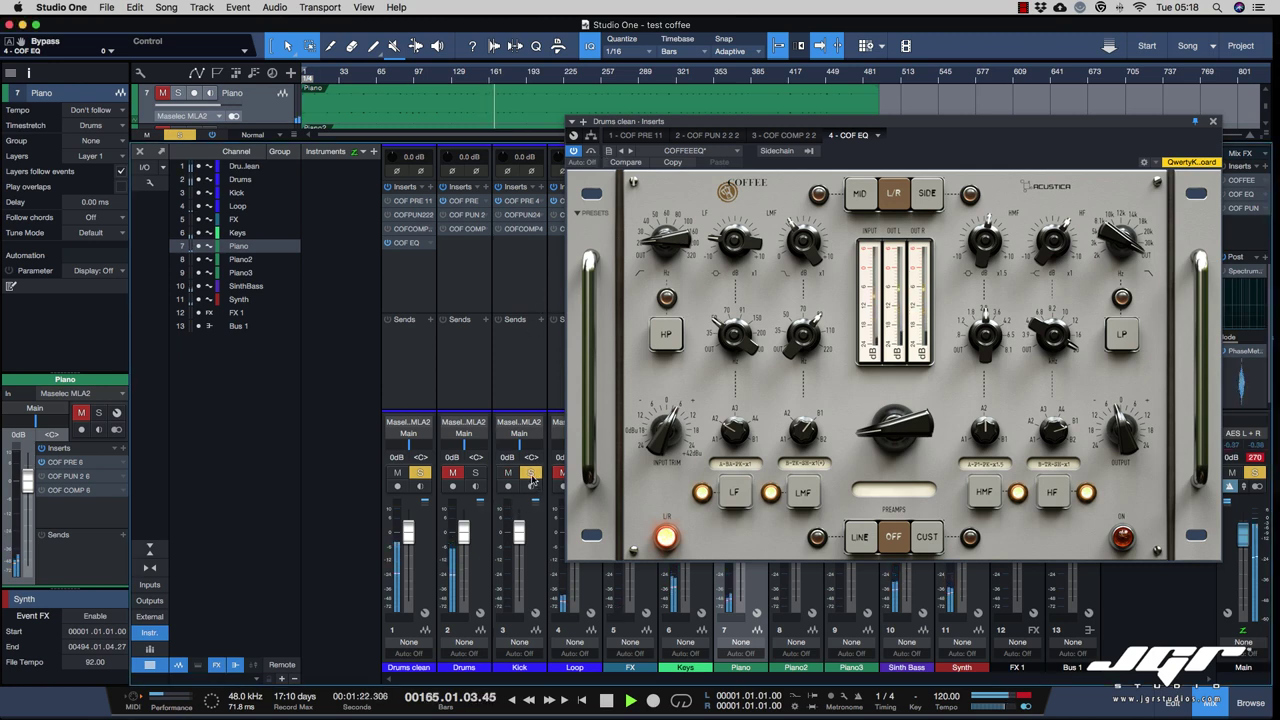
{"action": "left_click", "coordinate": [531, 476]}
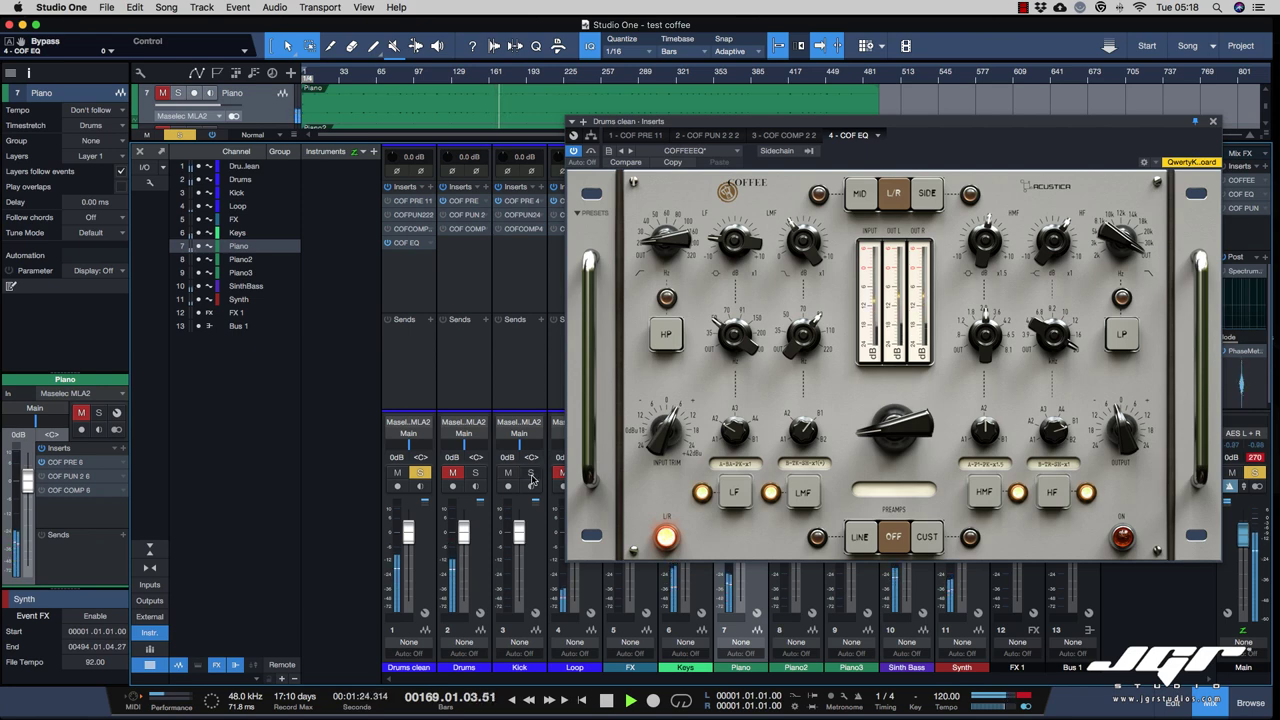
{"action": "left_click", "coordinate": [420, 474]}
{"action": "left_click", "coordinate": [455, 474]}
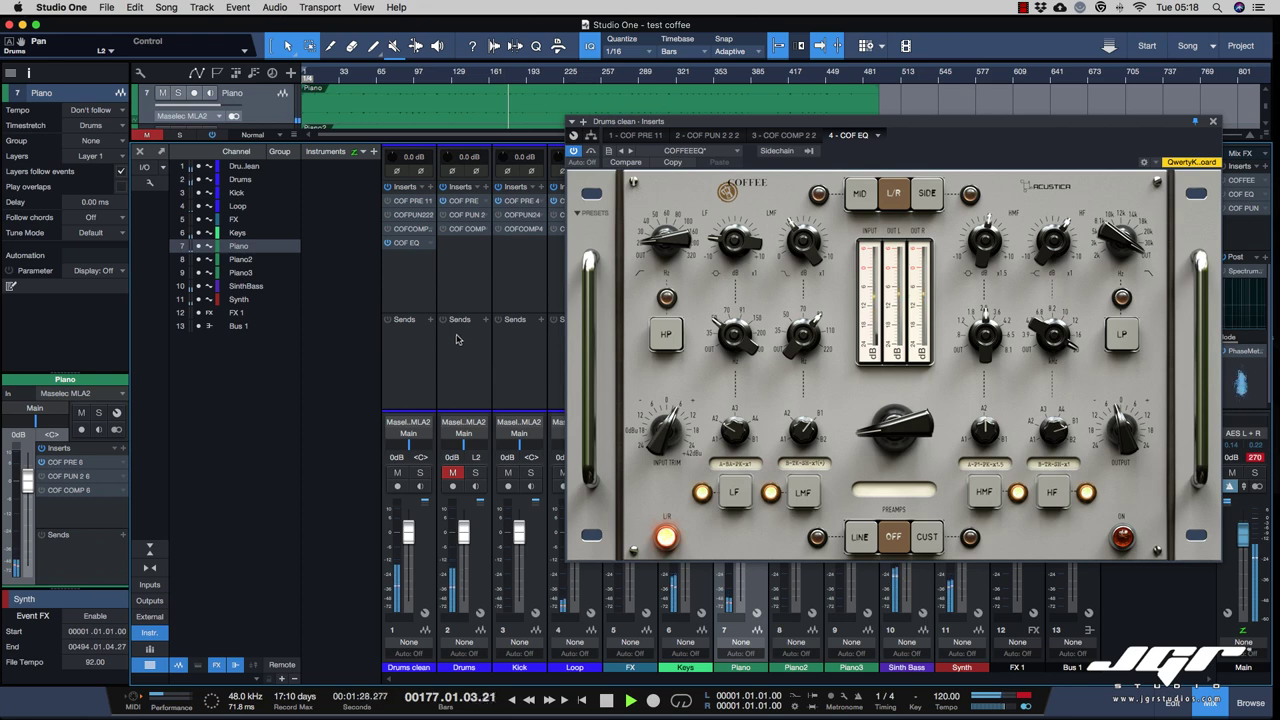
Play the full mix with the drum EQ bypassed and active to compare its effect in context.
{"action": "left_click", "coordinate": [591, 153]}
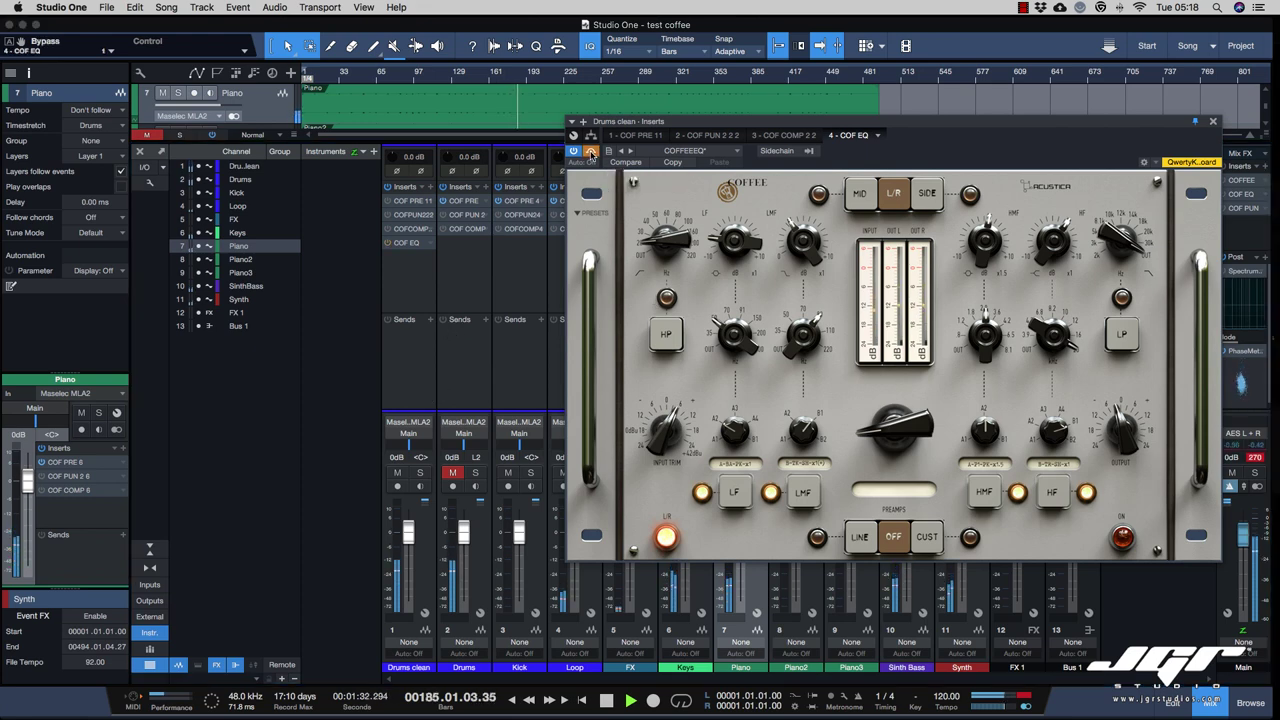
{"action": "key", "text": "space"}
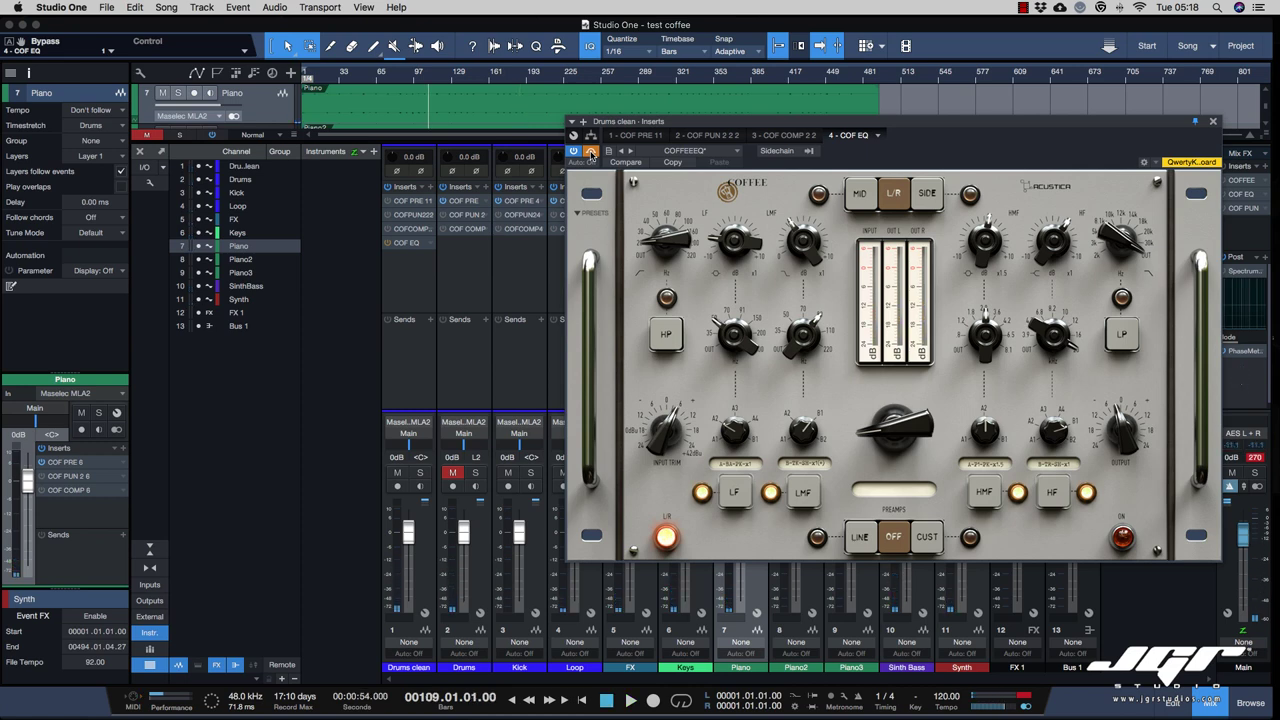
{"action": "left_click", "coordinate": [591, 153]}
{"action": "key", "text": "space"}
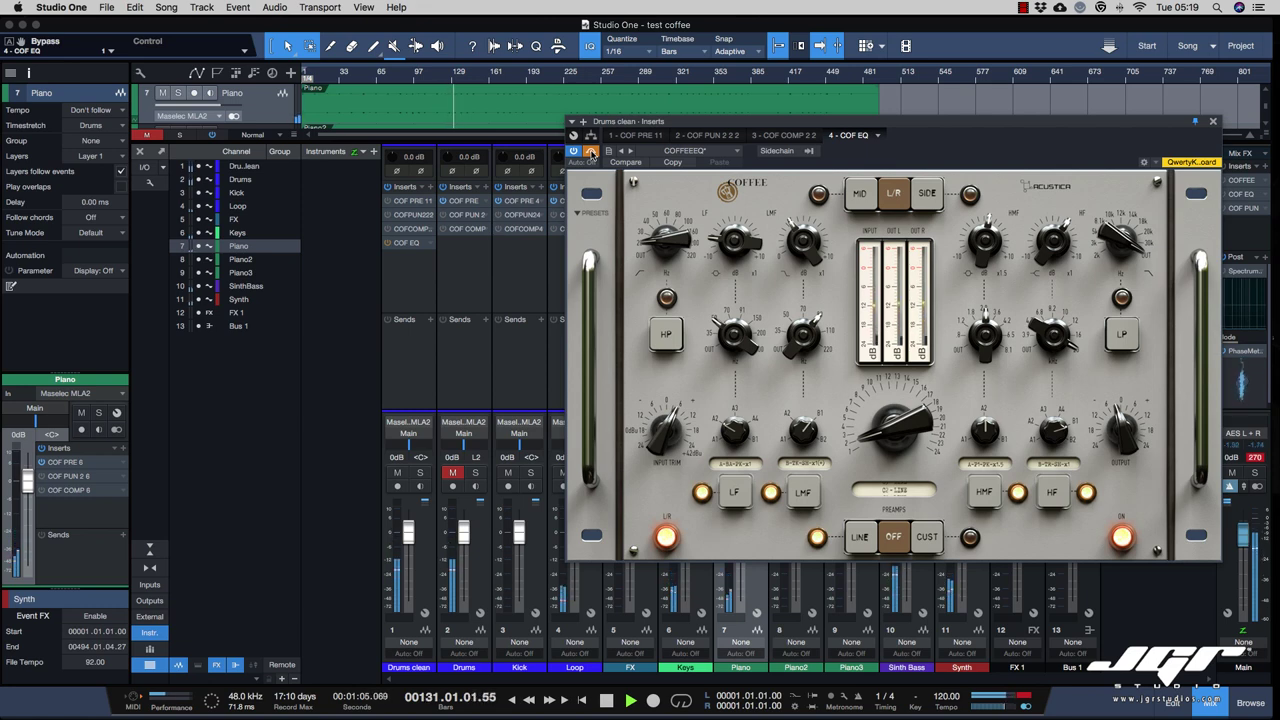
{"action": "left_click", "coordinate": [591, 152]}
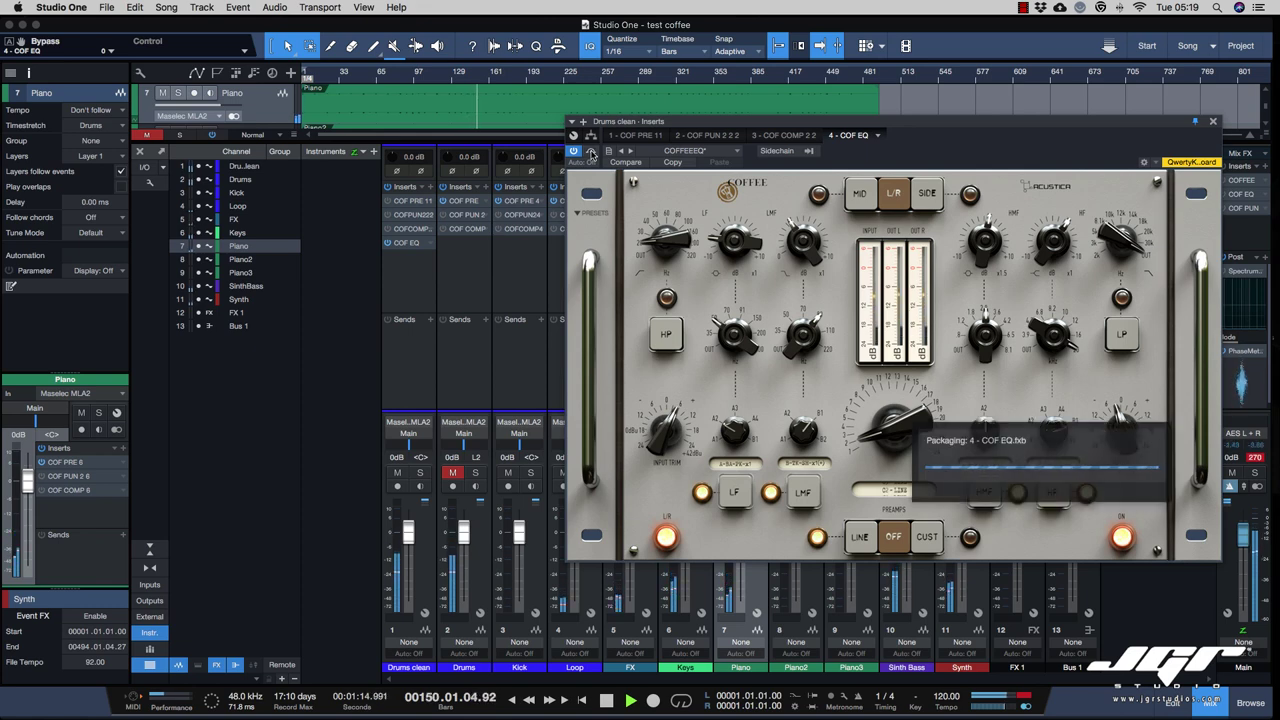
{"action": "left_click_drag", "start_coordinate": [790, 128], "coordinate": [716, 158]}
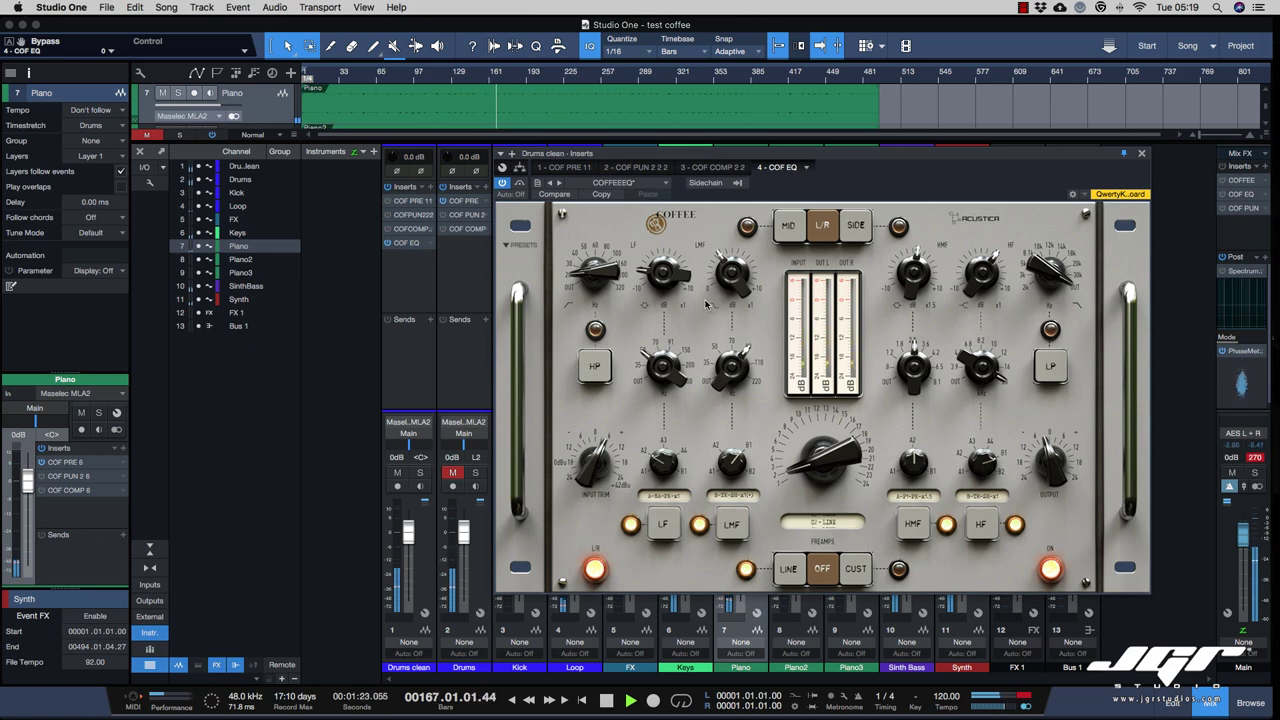
Try the preamp model selector on the drum EQ while the mix plays, and stop playback.
{"action": "left_click_drag", "start_coordinate": [820, 478], "coordinate": [814, 462]}
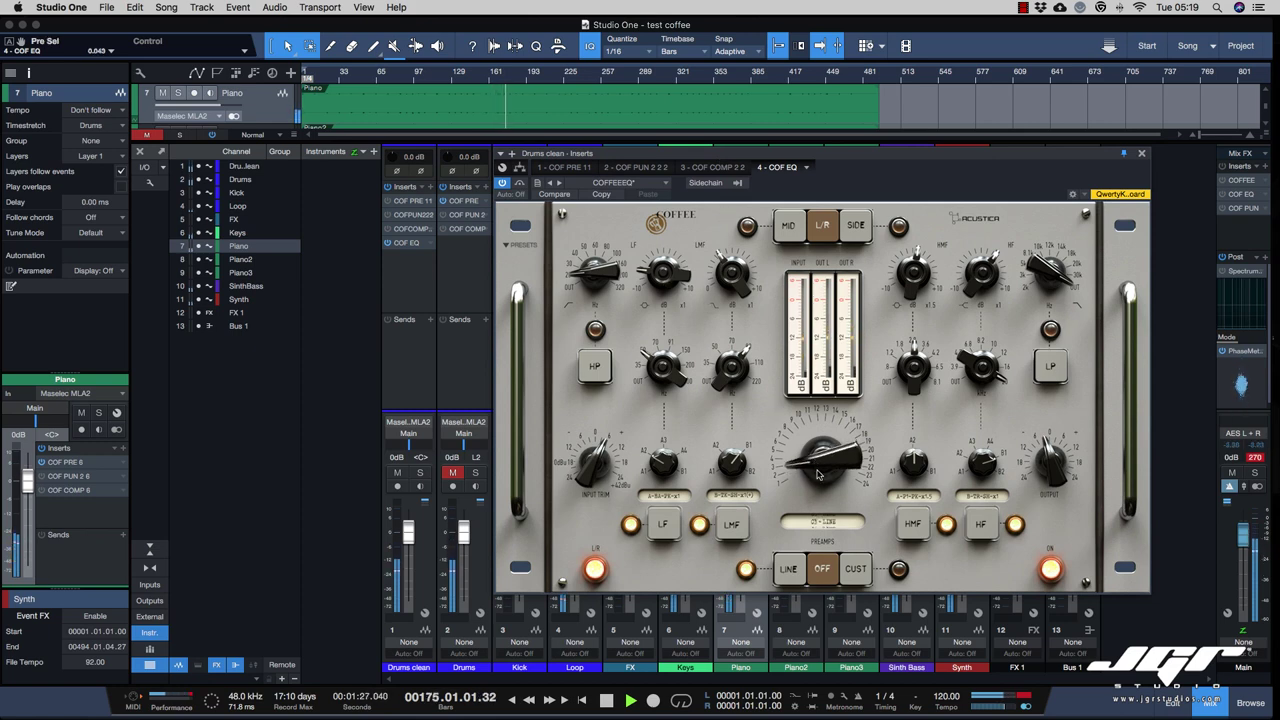
{"action": "left_click_drag", "start_coordinate": [820, 472], "coordinate": [820, 473]}
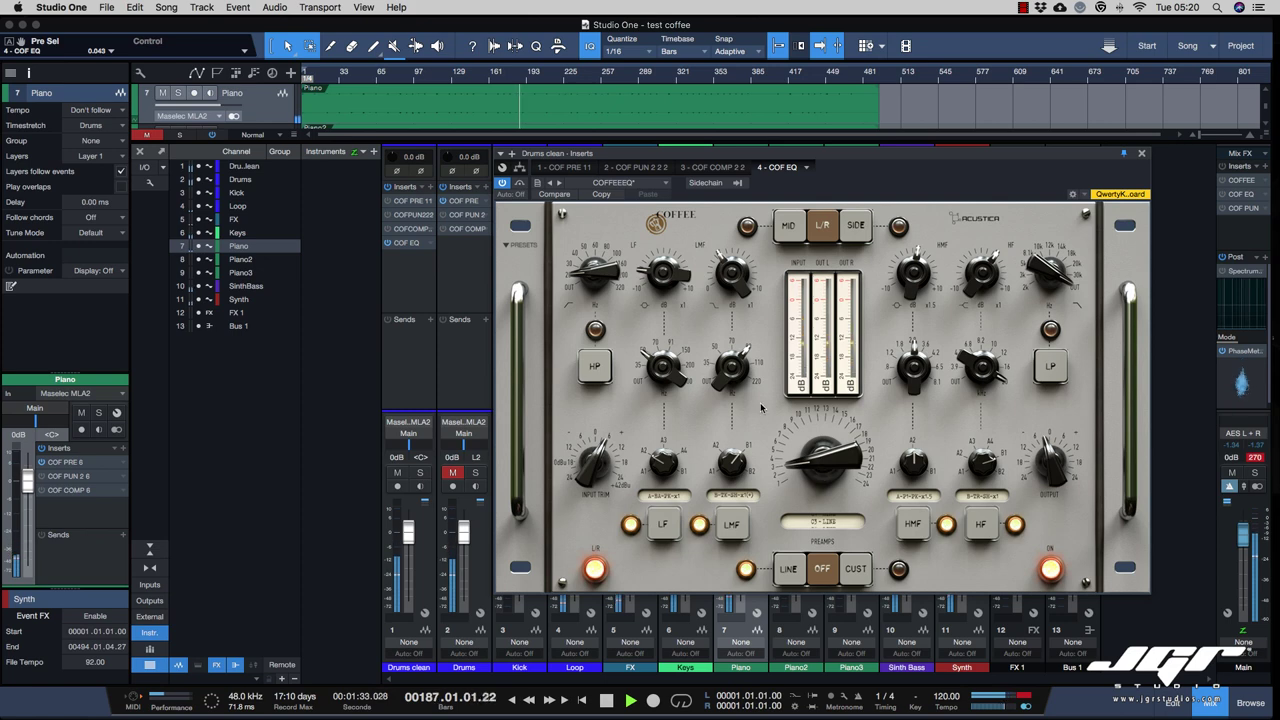
{"action": "key", "text": "space"}
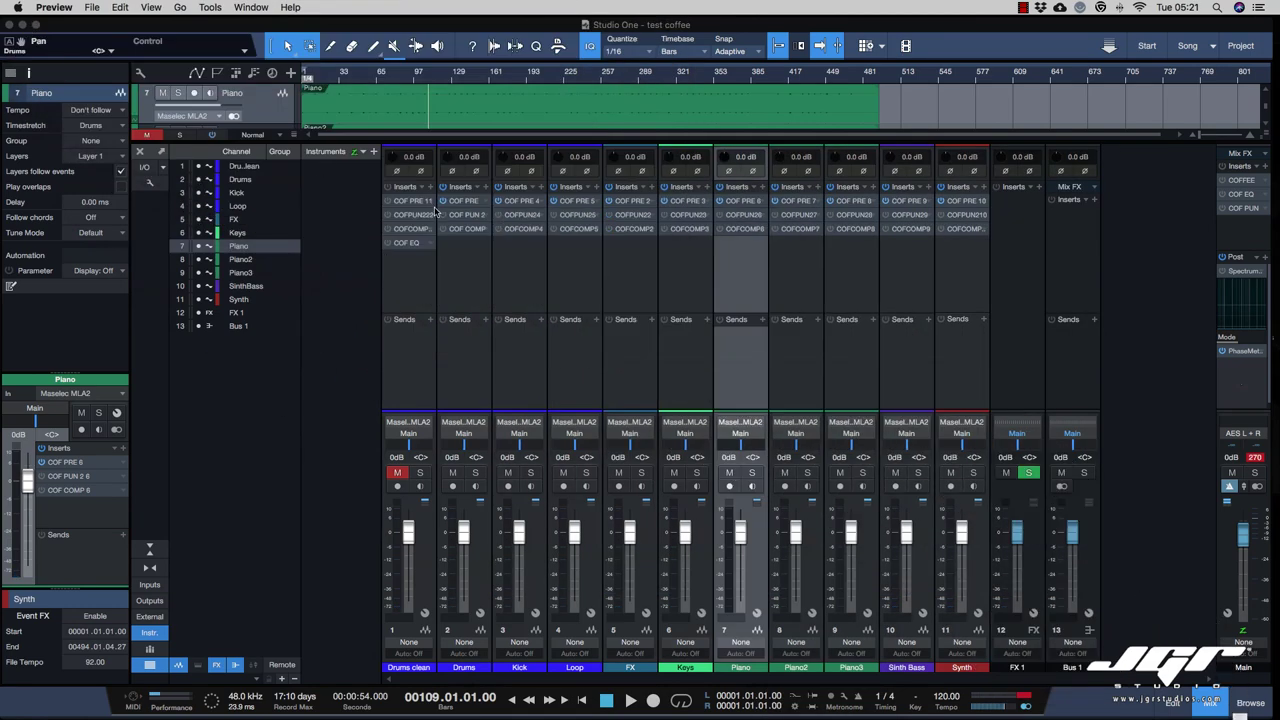
Open the COF EQ on the main bus and switch its processing to mid and finally to side.
{"action": "left_click", "coordinate": [1224, 197]}
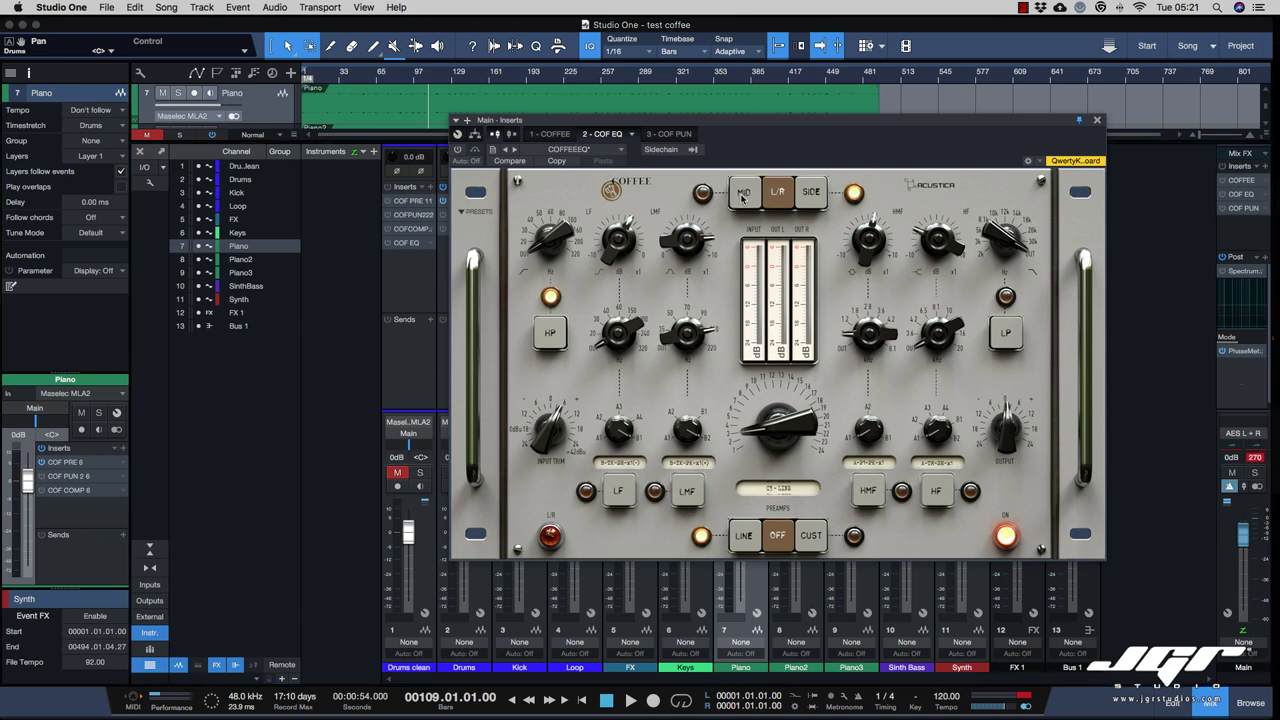
{"action": "left_click", "coordinate": [742, 196]}
{"action": "left_click", "coordinate": [805, 196]}
Add a splitter to the main bus insert routing and place a COF EQ in each of its two branches.
{"action": "left_click", "coordinate": [475, 134]}
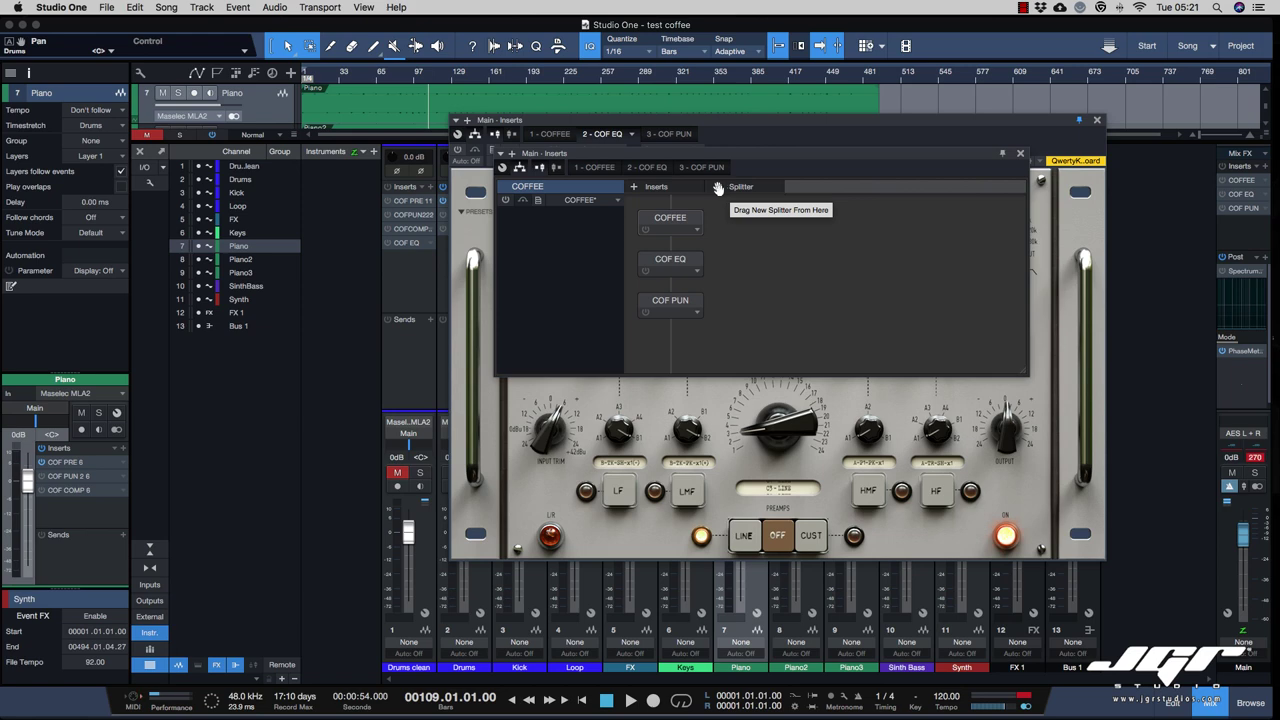
{"action": "left_click_drag", "start_coordinate": [718, 188], "coordinate": [688, 207]}
{"action": "left_click_drag", "start_coordinate": [741, 301], "coordinate": [692, 222]}
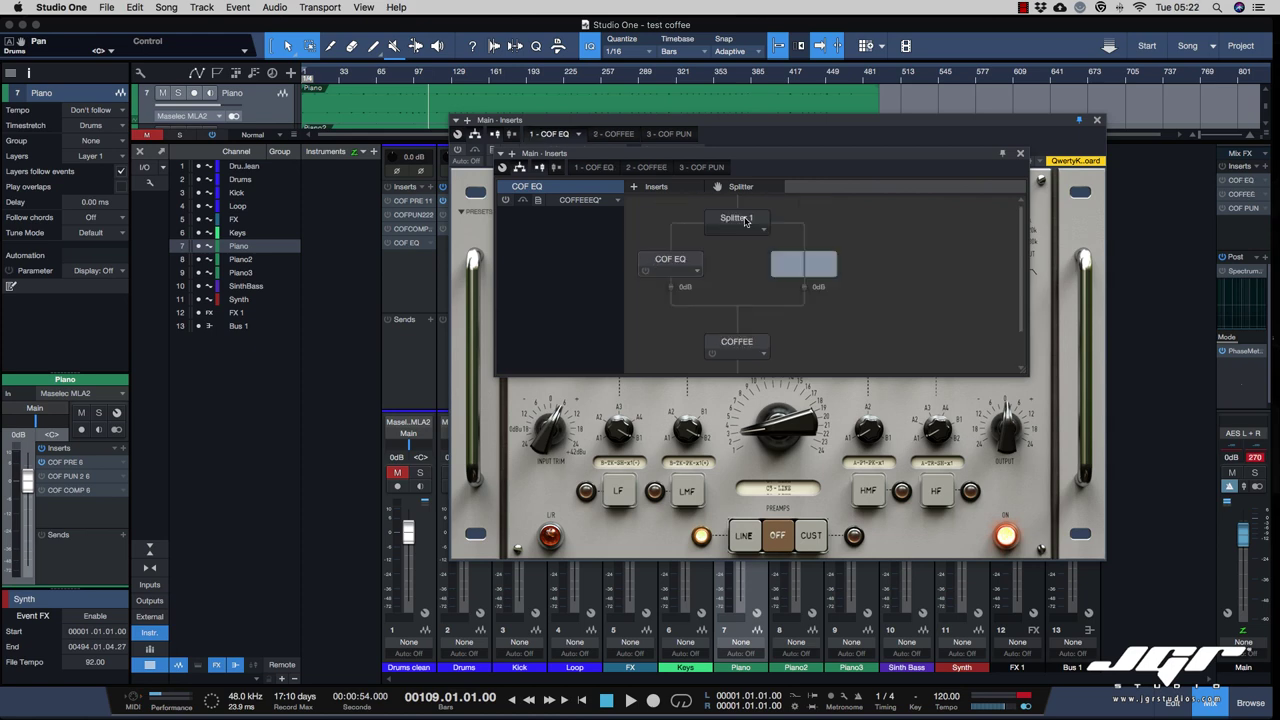
Open the COF EQ in the splitter's first branch, set it to mid, and close the separate COFFEE plugin window.
{"action": "double_click", "coordinate": [670, 260]}
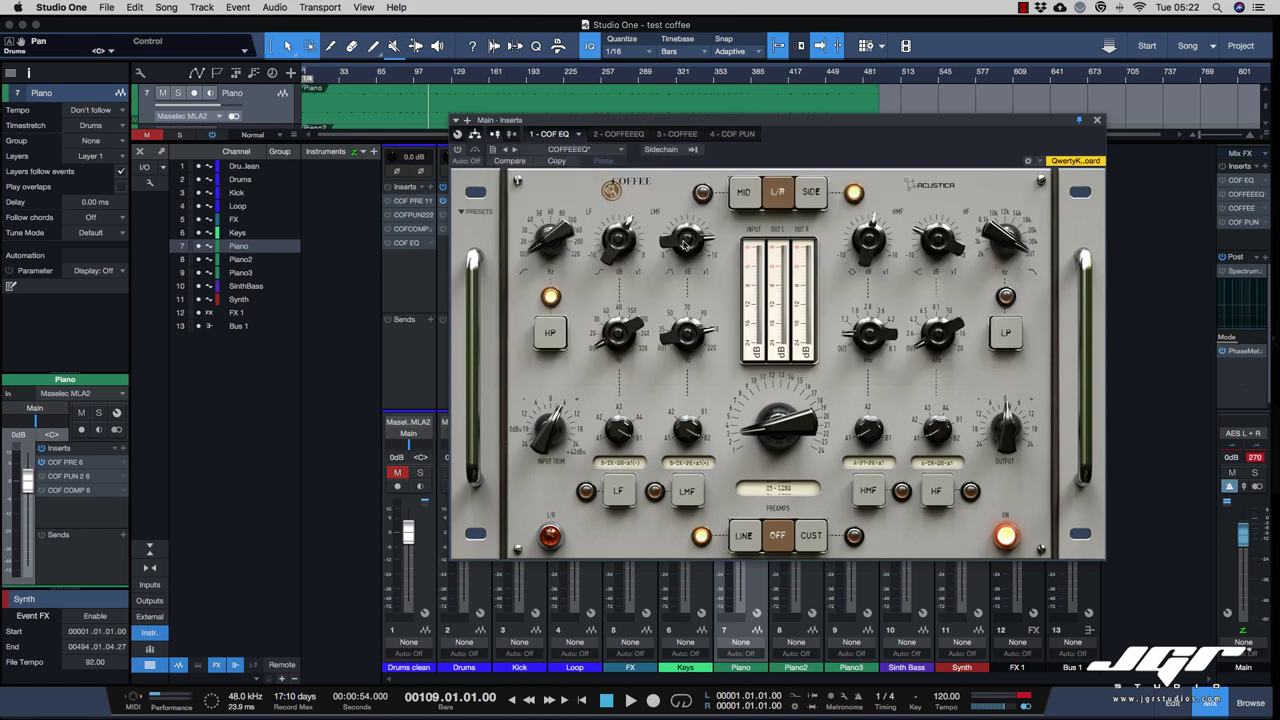
{"action": "left_click", "coordinate": [745, 194]}
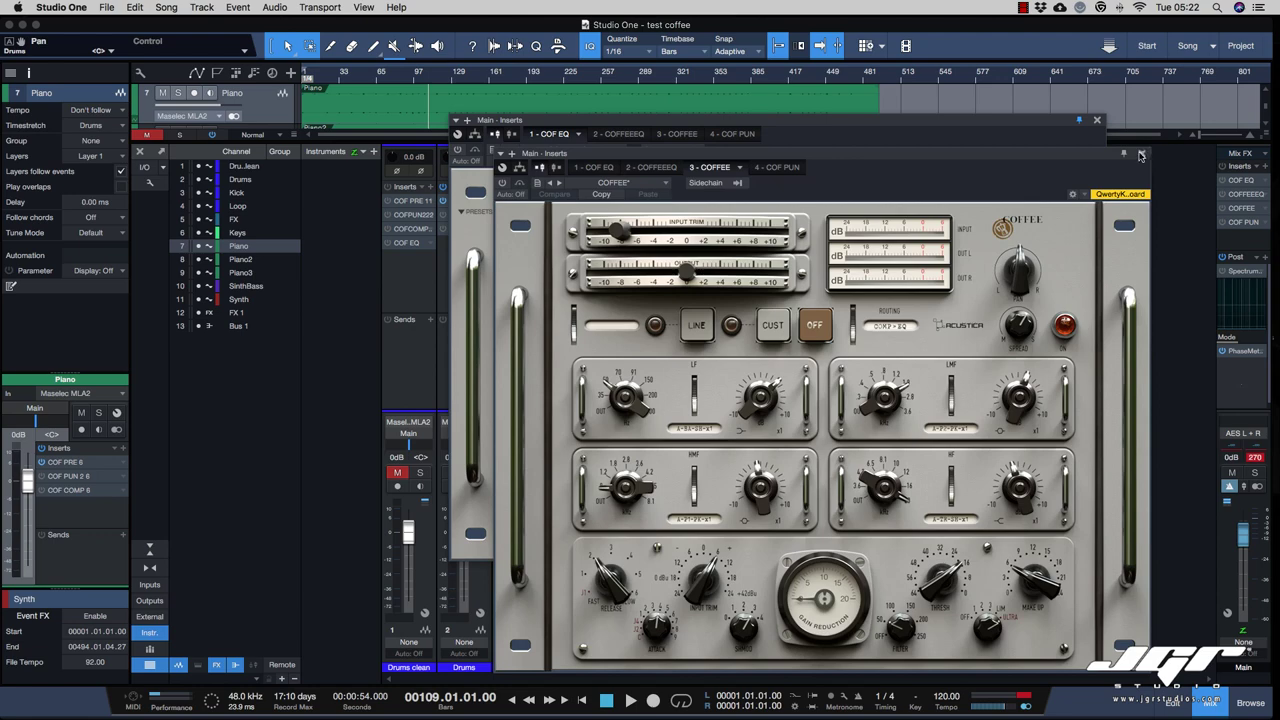
{"action": "left_click", "coordinate": [1140, 154]}
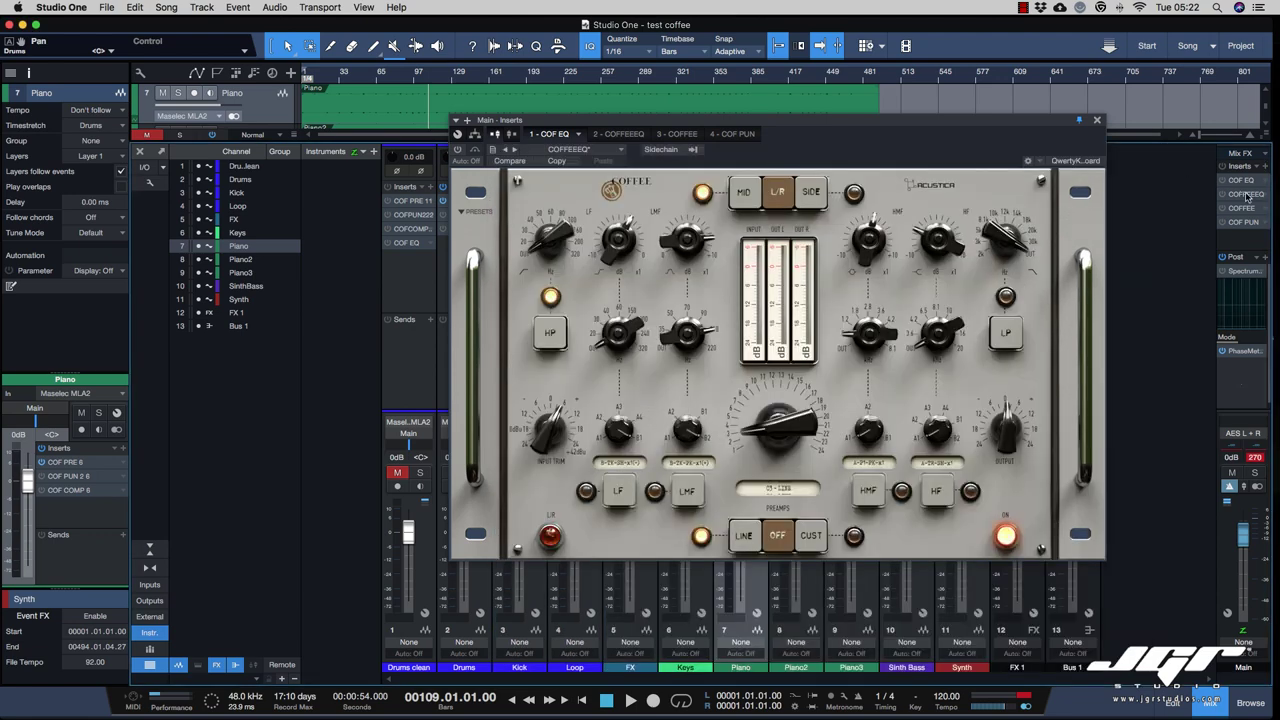
Open the second branch's side EQ and arrange the mid and side EQ windows next to each other.
{"action": "double_click", "coordinate": [1245, 195]}
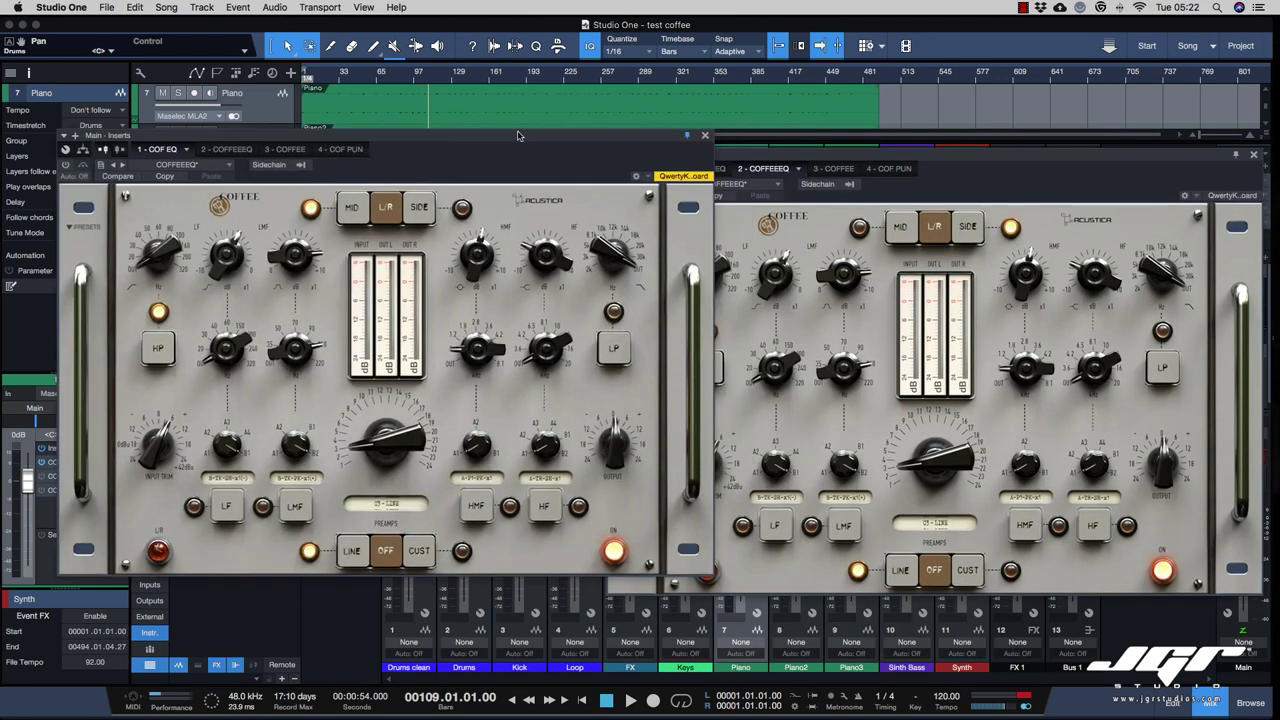
{"action": "left_click_drag", "start_coordinate": [552, 140], "coordinate": [468, 154]}
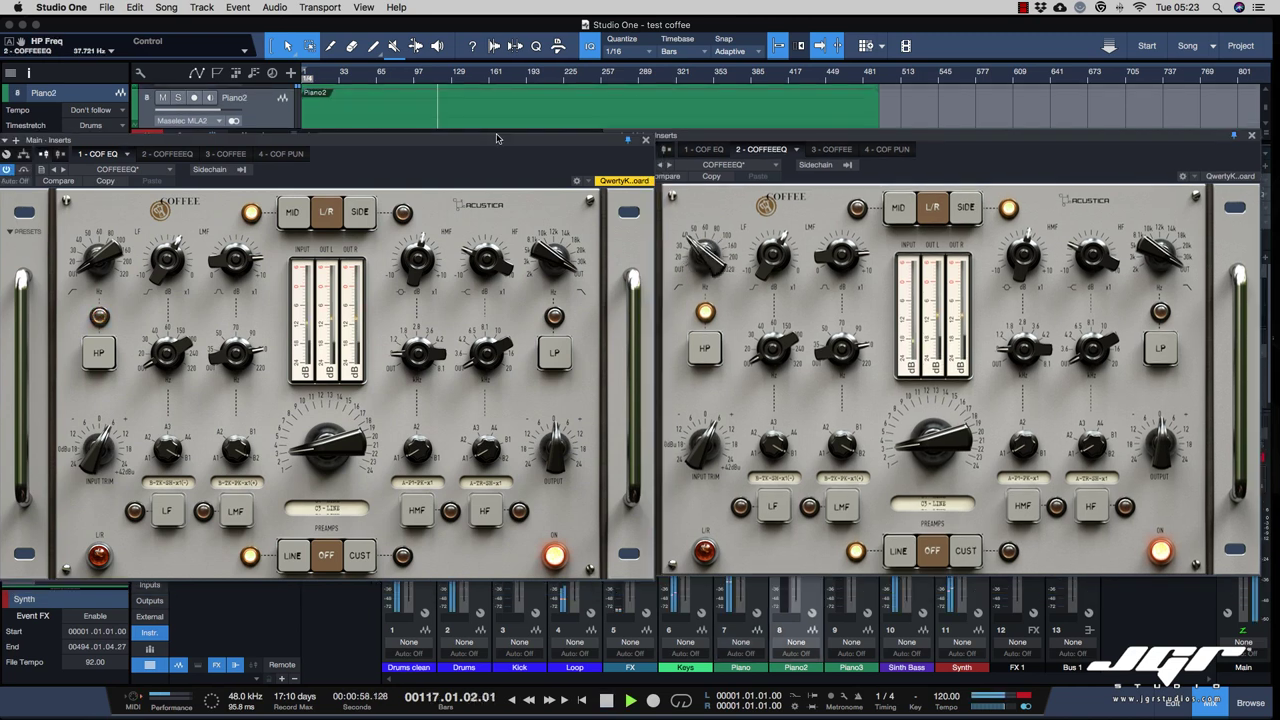
{"action": "left_click_drag", "start_coordinate": [500, 146], "coordinate": [480, 133]}
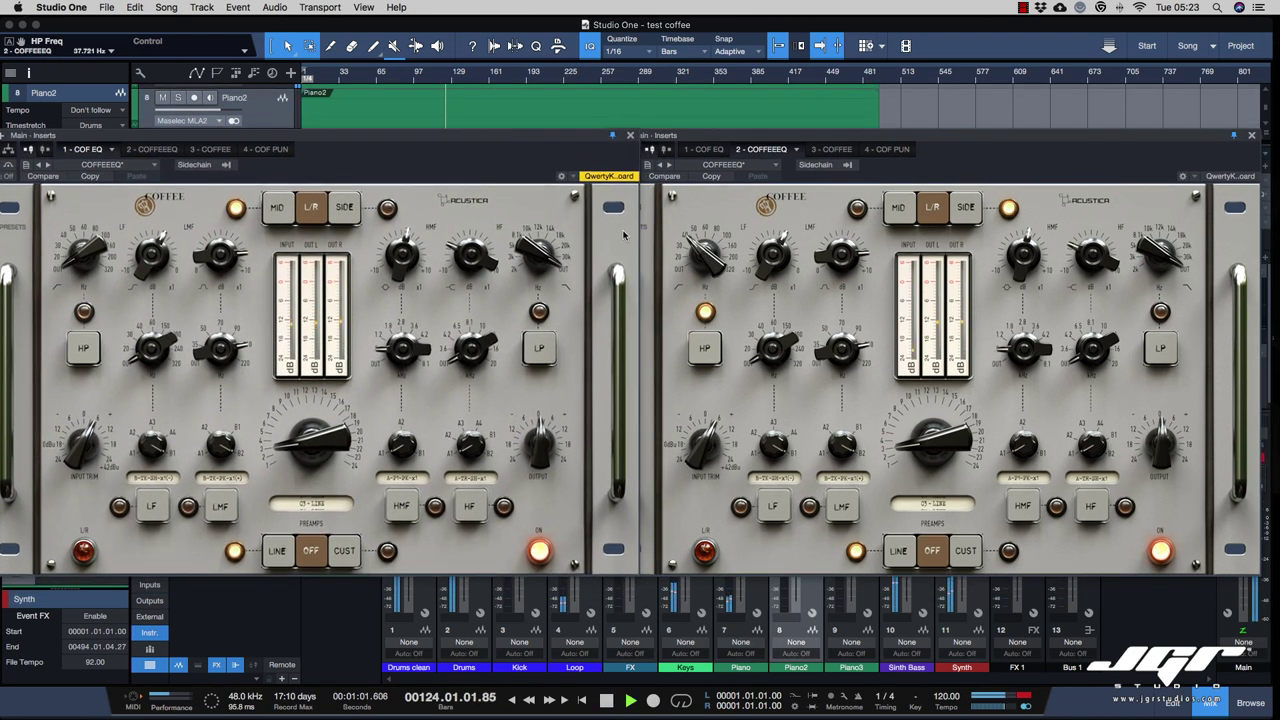
Restart playback, adjust the side EQ's high-pass frequency to about 37.7 Hz, and compare the side EQ bypassed and active.
{"action": "key", "text": "space"}
{"action": "left_click", "coordinate": [706, 259]}
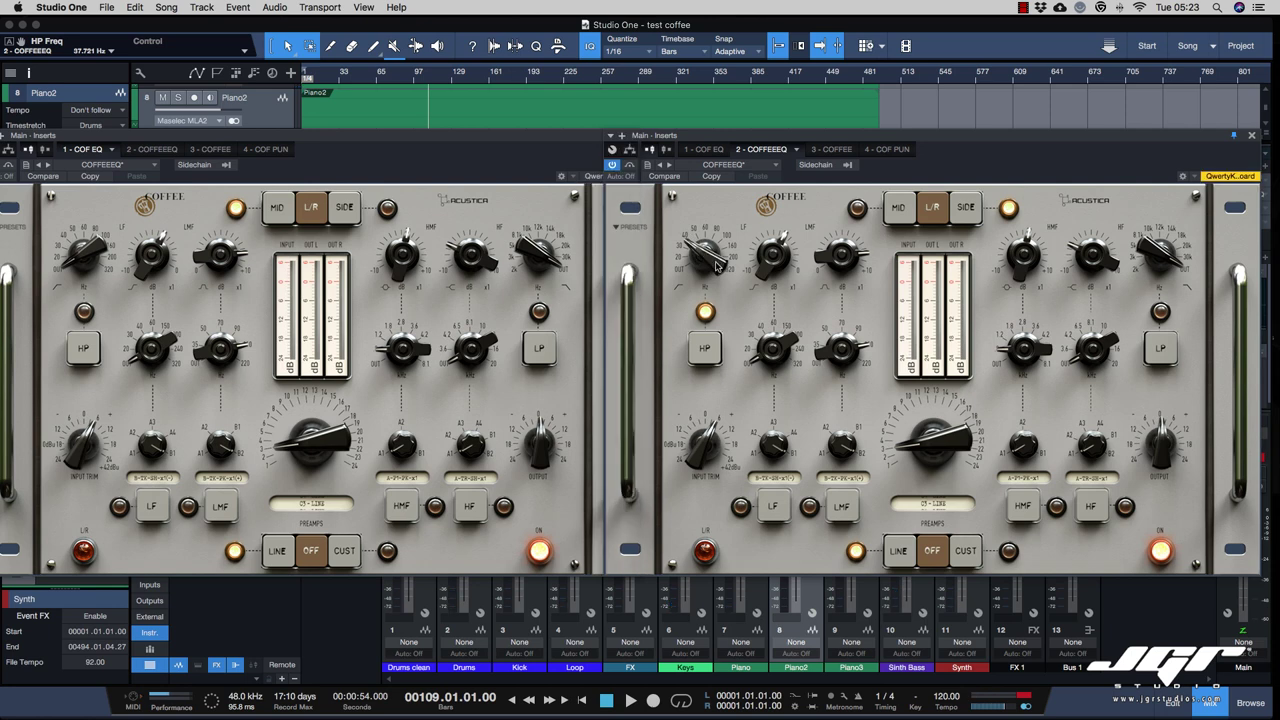
{"action": "key", "text": "space"}
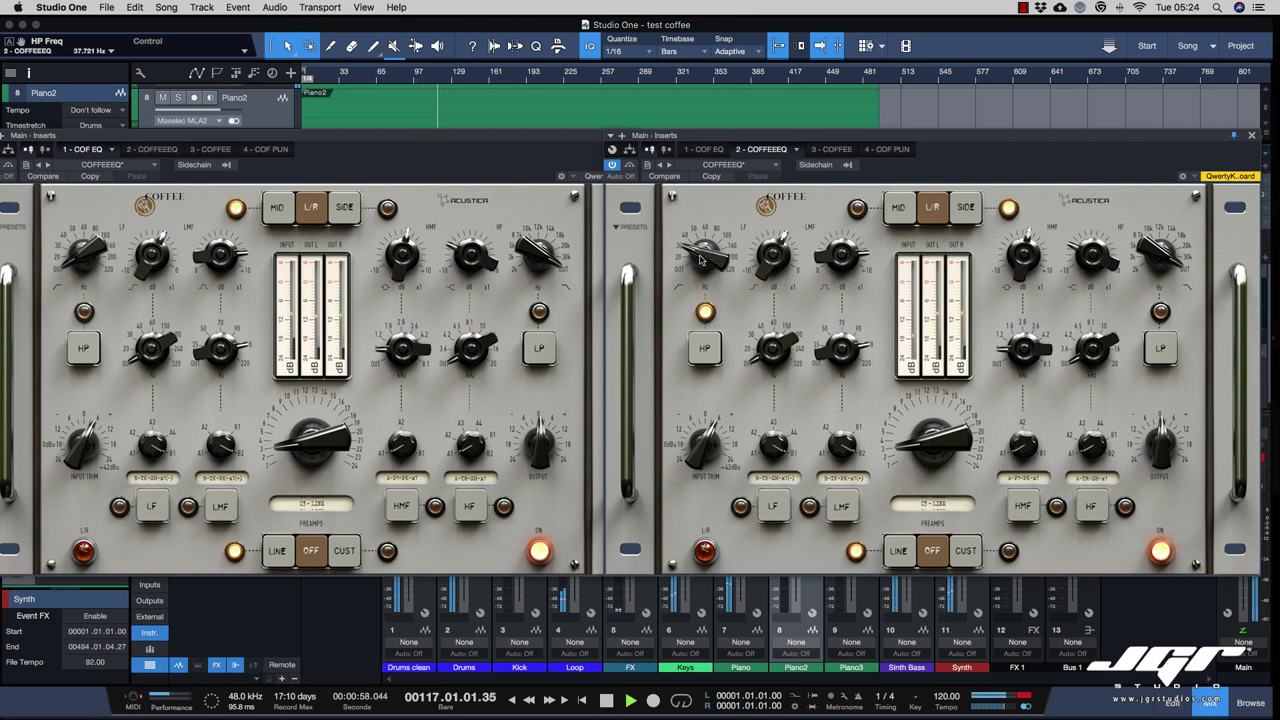
{"action": "left_click_drag", "start_coordinate": [700, 260], "coordinate": [706, 254]}
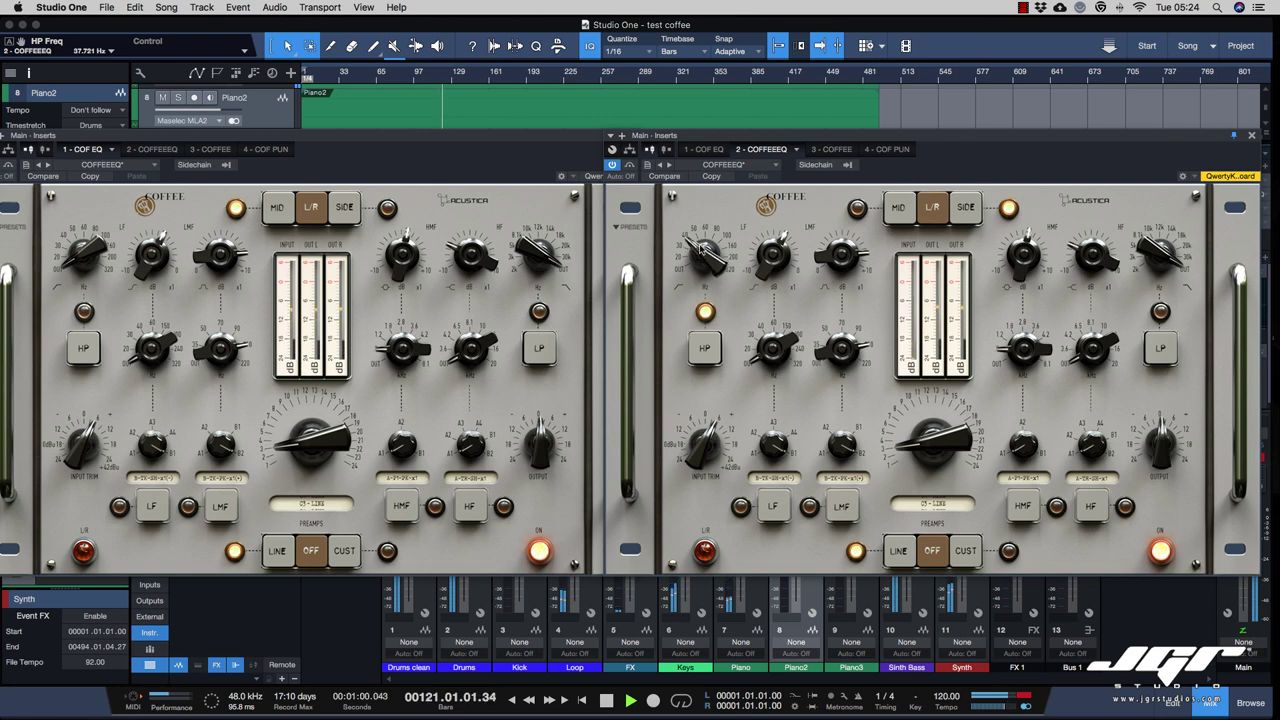
{"action": "left_click", "coordinate": [629, 165]}
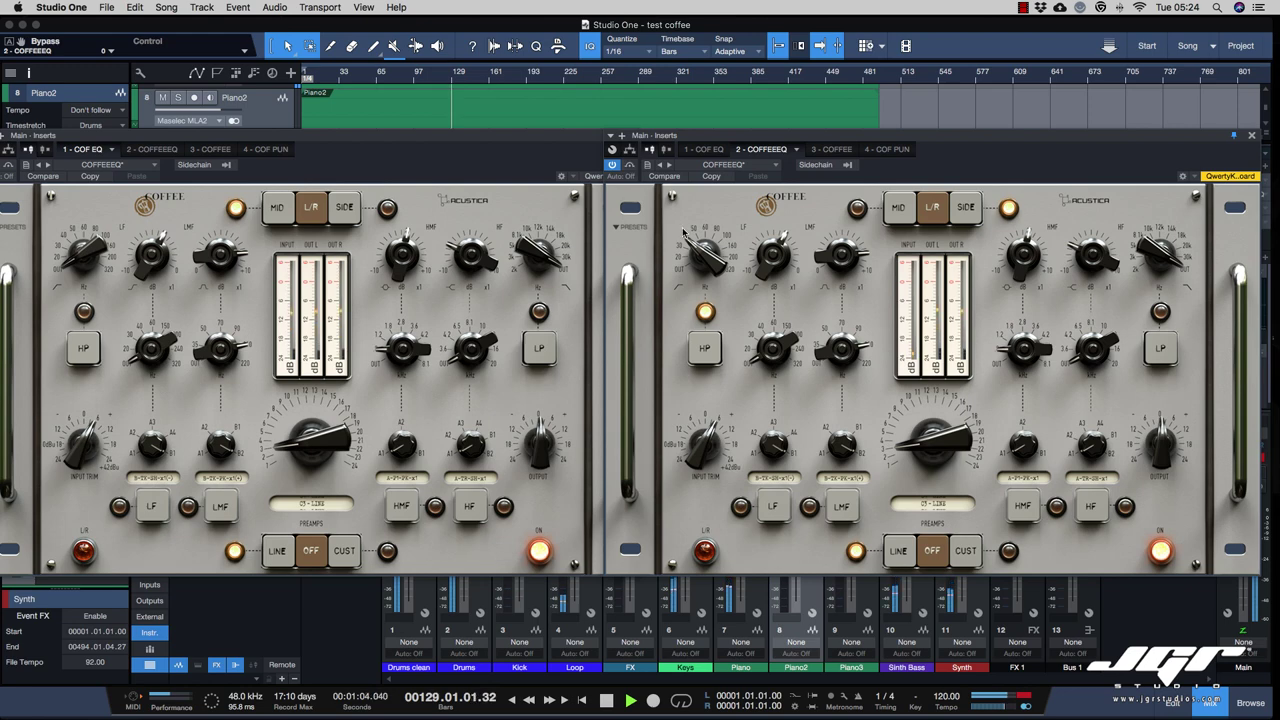
Move both EQ windows slightly lower, keeping them side by side.
{"action": "mouse_move", "coordinate": [509, 134]}
{"action": "left_mouse_down"}
{"action": "mouse_move", "coordinate": [510, 215]}
{"action": "mouse_move", "coordinate": [513, 152]}
{"action": "left_mouse_up"}
{"action": "left_click_drag", "start_coordinate": [676, 130], "coordinate": [678, 153]}
{"action": "left_click", "coordinate": [512, 155]}
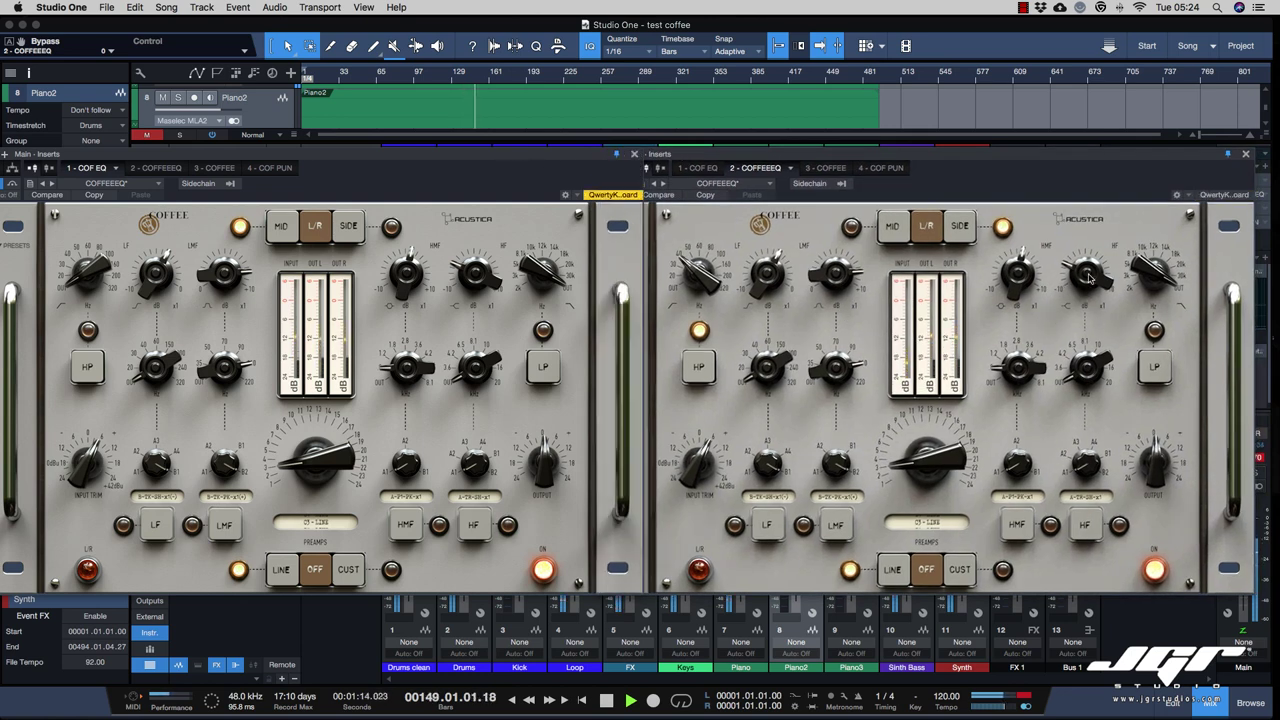
Turn on the side EQ's HF band, change its HF model, and adjust the HF frequency by ear.
{"action": "left_click", "coordinate": [1087, 530]}
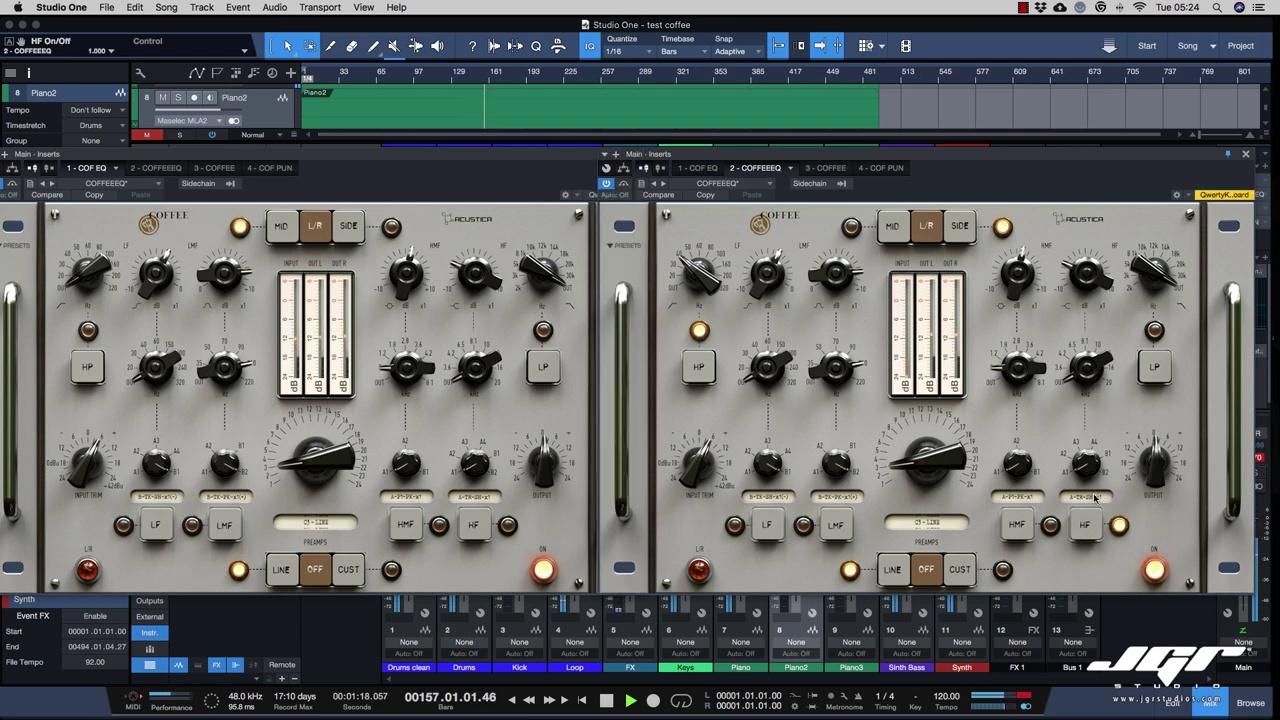
{"action": "mouse_move", "coordinate": [1083, 475]}
{"action": "left_mouse_down"}
{"action": "mouse_move", "coordinate": [1087, 499]}
{"action": "mouse_move", "coordinate": [1085, 455]}
{"action": "left_mouse_up"}
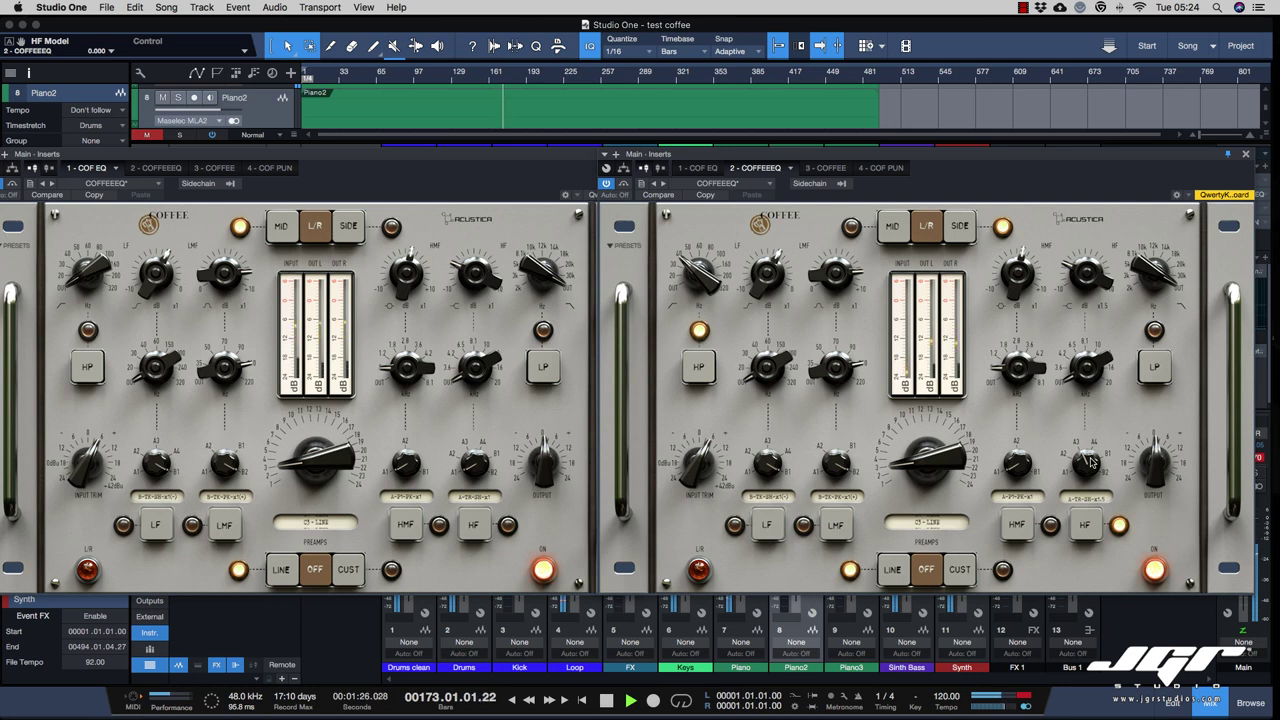
{"action": "left_click_drag", "start_coordinate": [1090, 461], "coordinate": [1092, 443]}
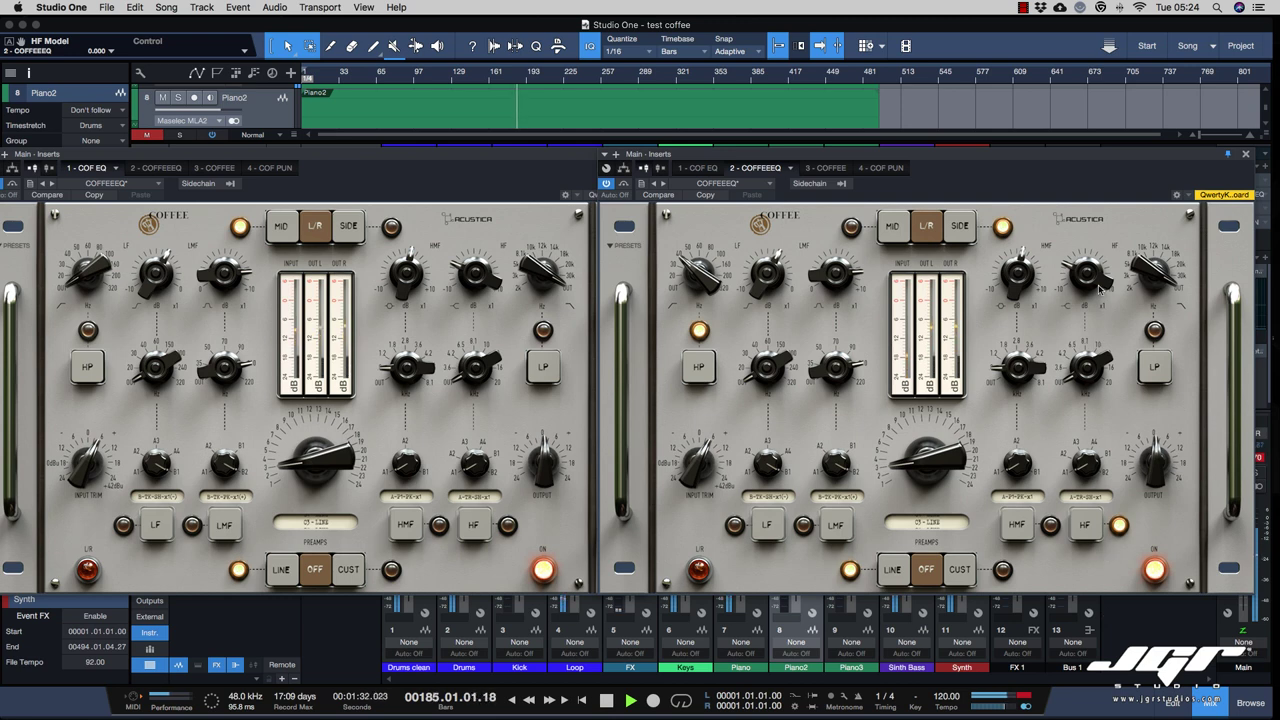
{"action": "left_click_drag", "start_coordinate": [1088, 365], "coordinate": [1093, 375]}
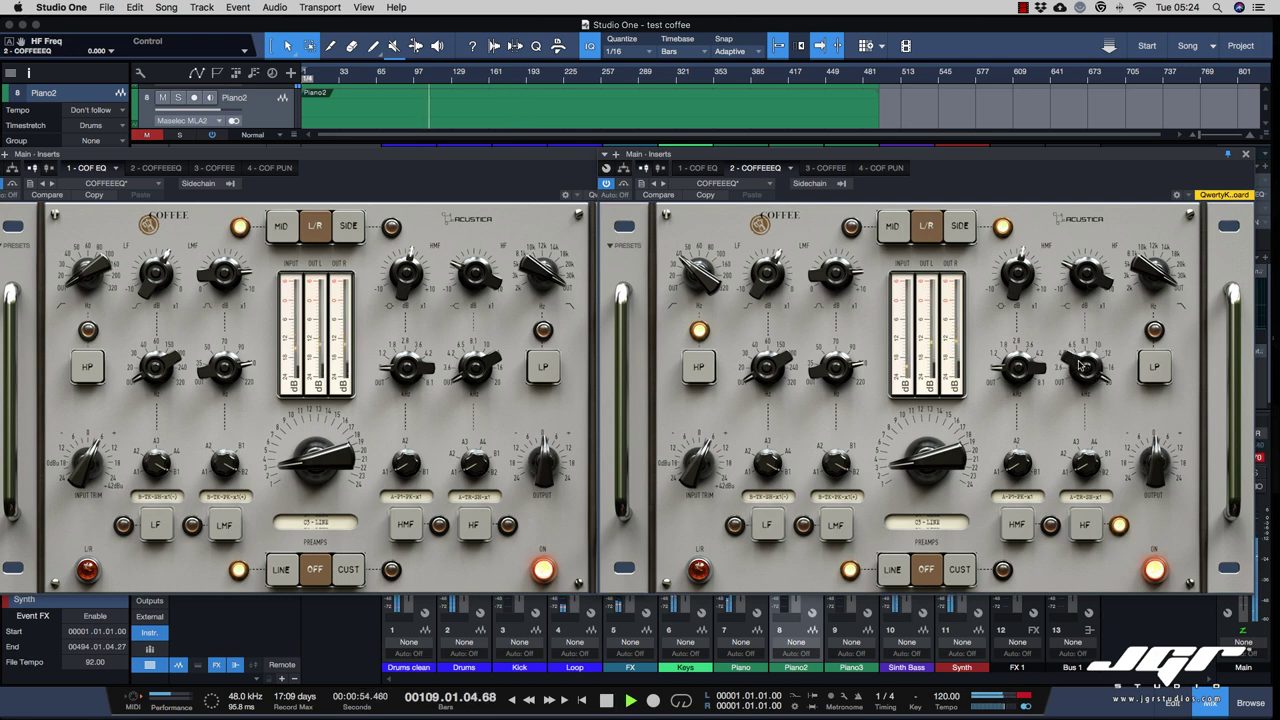
Adjust the HF gain on the side EQ by ear, trying different amounts while the mix plays.
{"action": "left_click_drag", "start_coordinate": [1088, 274], "coordinate": [1088, 203]}
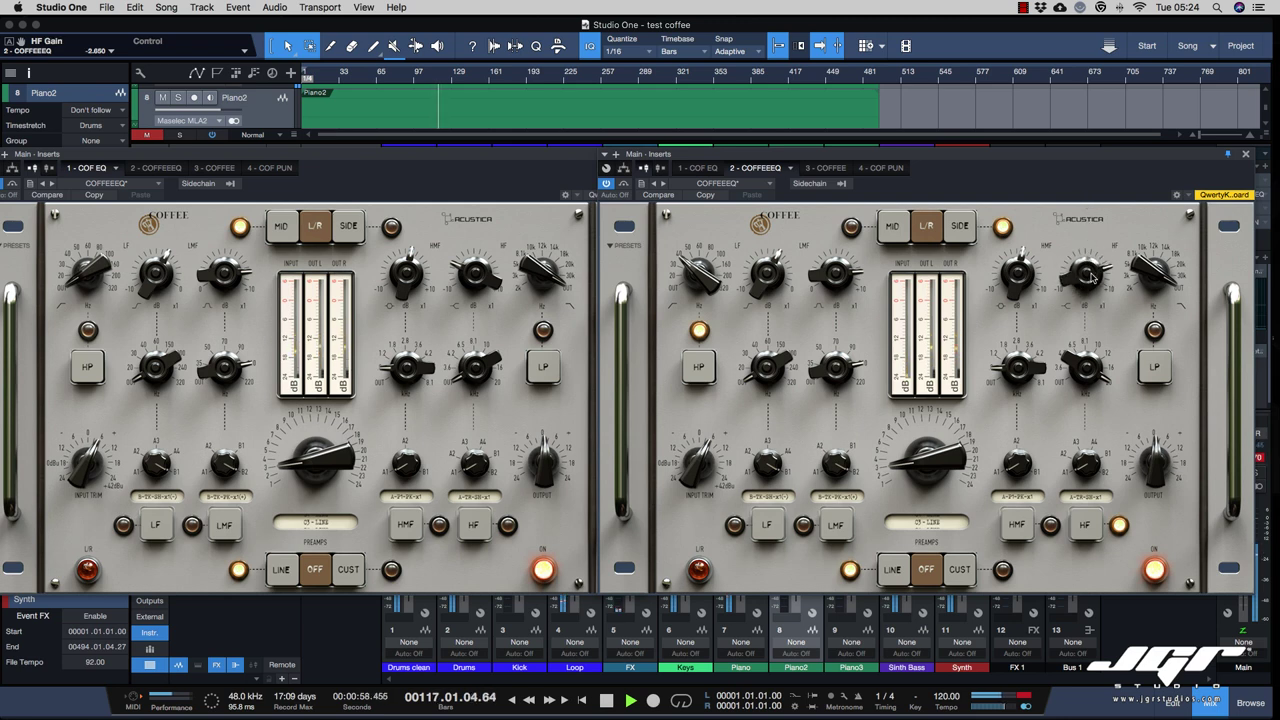
{"action": "left_click_drag", "start_coordinate": [1090, 275], "coordinate": [1089, 238]}
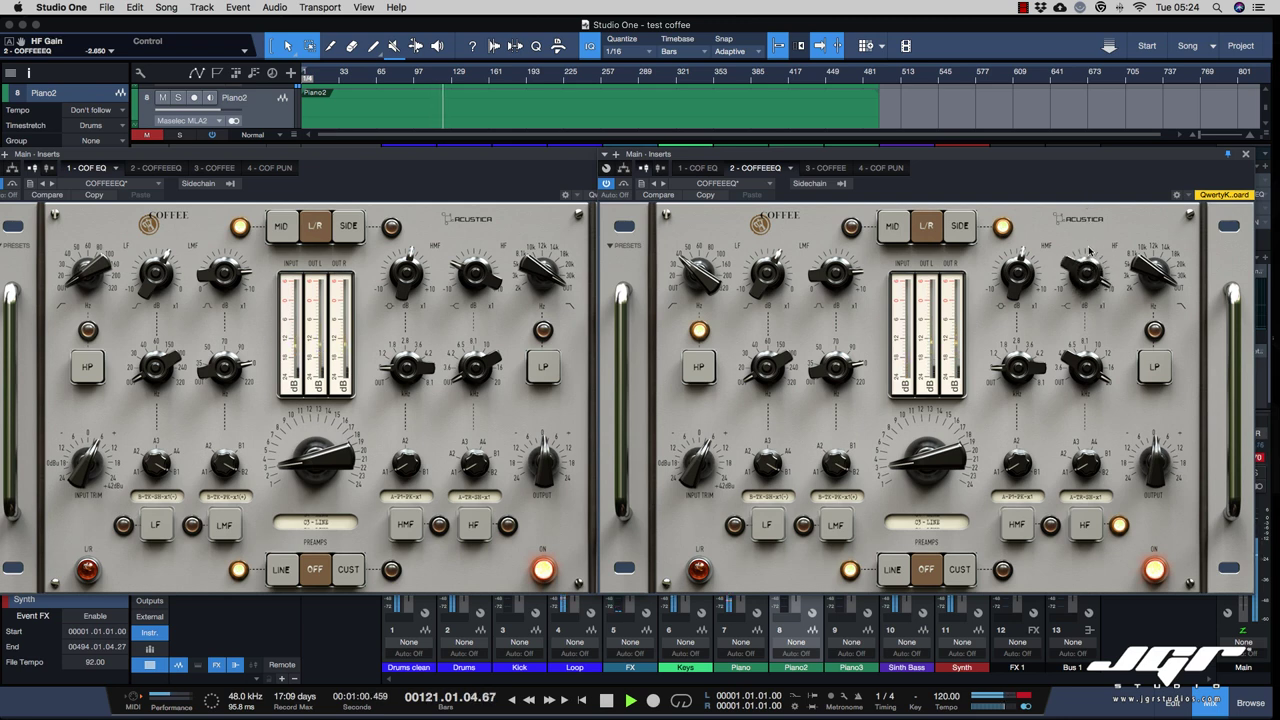
{"action": "left_click_drag", "start_coordinate": [1083, 272], "coordinate": [1120, 453]}
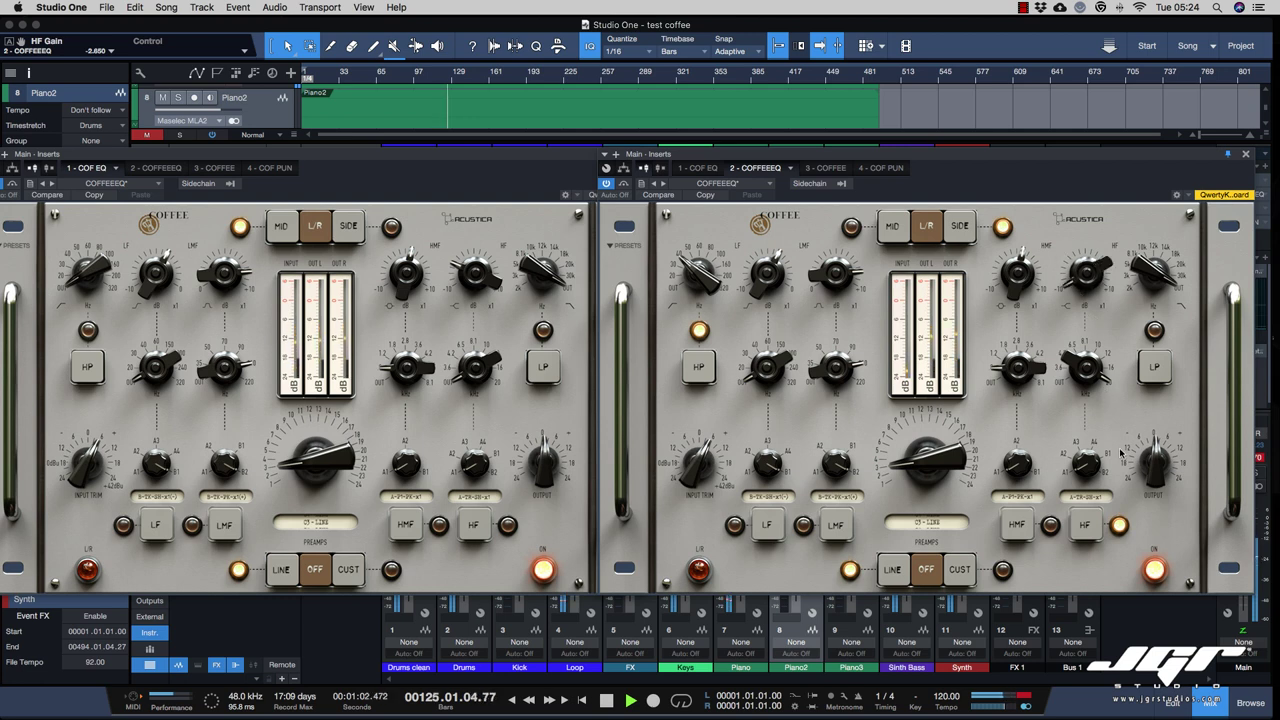
{"action": "mouse_move", "coordinate": [1088, 286]}
{"action": "left_mouse_down"}
{"action": "mouse_move", "coordinate": [1081, 236]}
{"action": "mouse_move", "coordinate": [1081, 273]}
{"action": "left_mouse_up"}
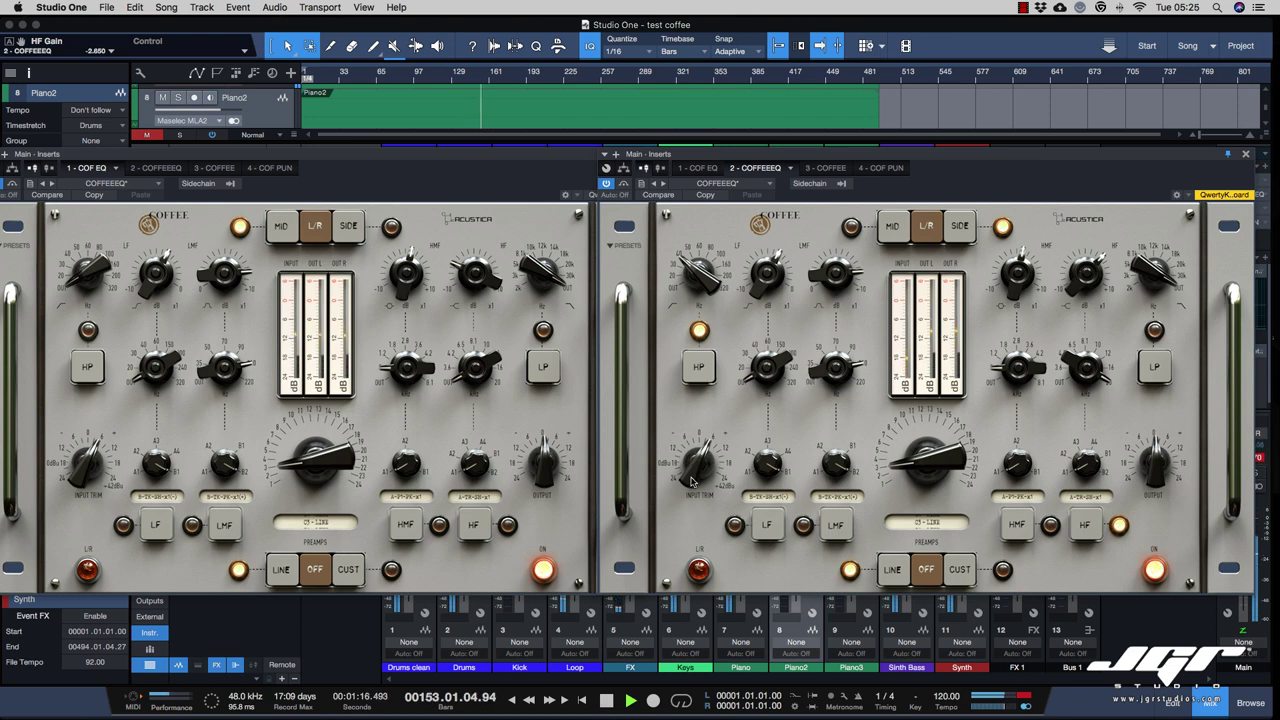
Set the mid EQ's input trim to about 0.6 and turn off the preamps on both EQs.
{"action": "left_click", "coordinate": [80, 467]}
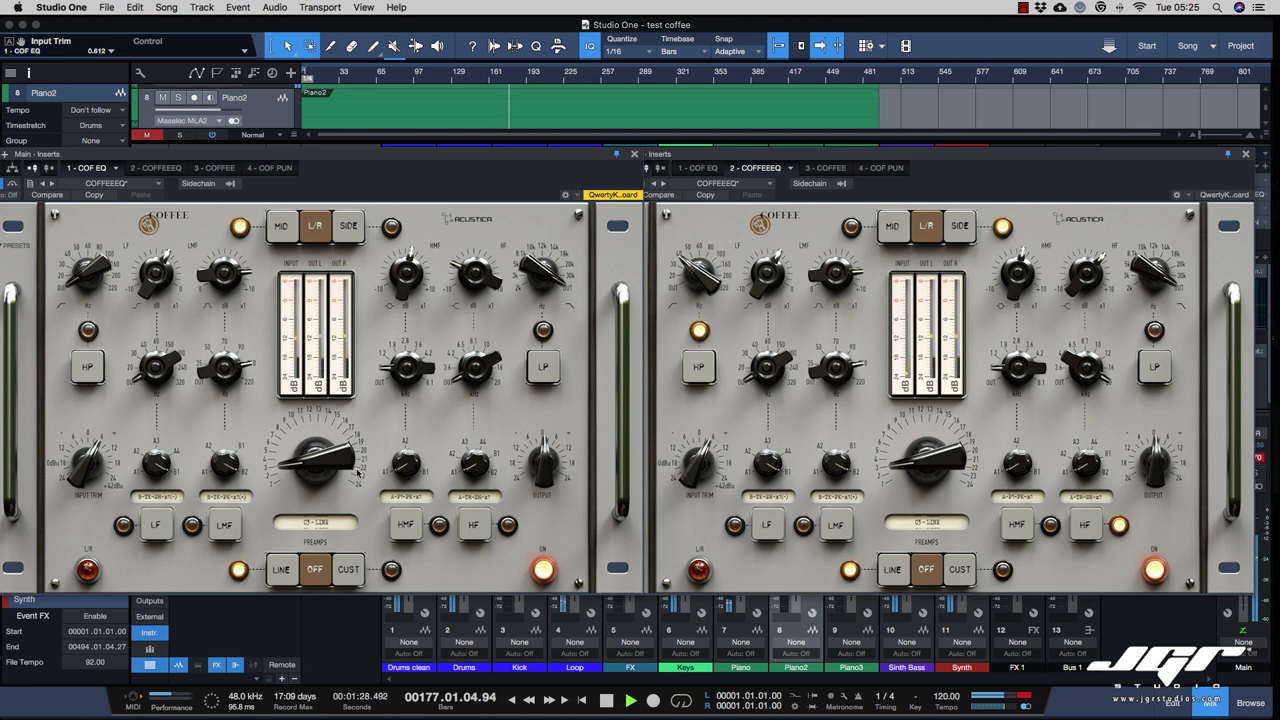
{"action": "left_click", "coordinate": [315, 570]}
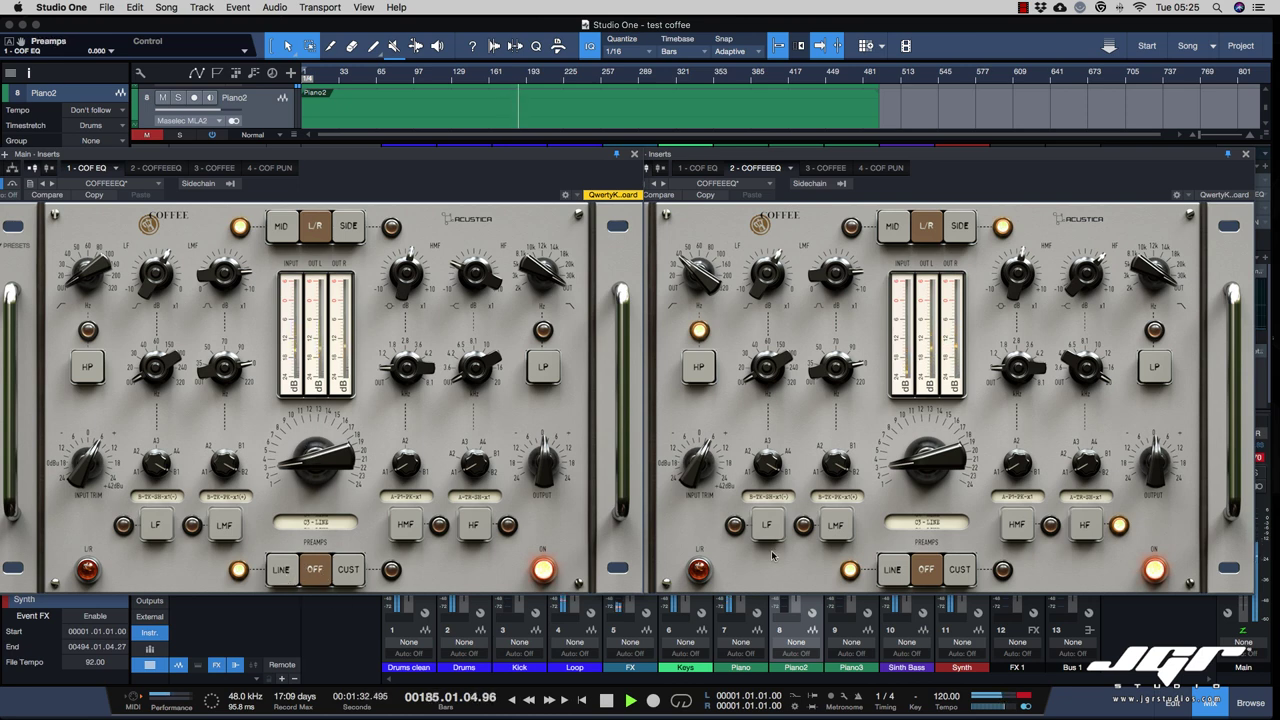
{"action": "left_click", "coordinate": [776, 556]}
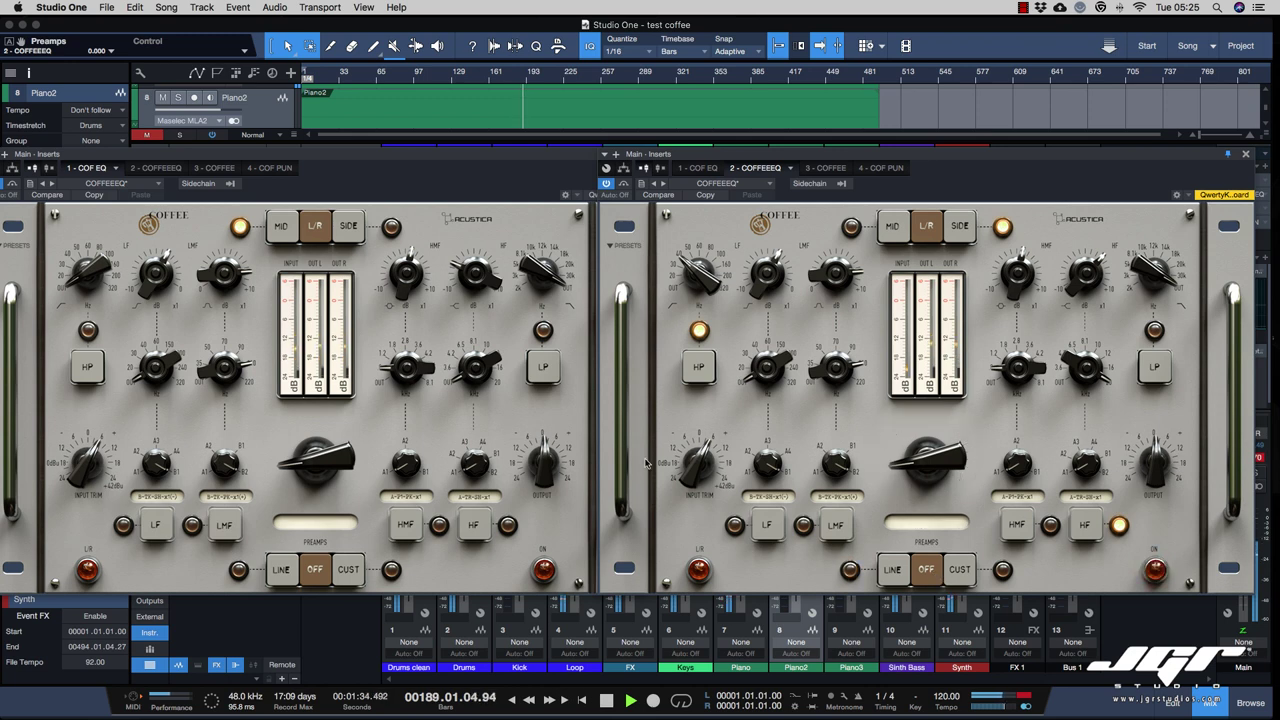
Fine-tune the mid EQ's input trim to about 0.62 and the side EQ's output to about 0.54, comparing all inserts bypassed and active.
{"action": "key", "text": "space"}
{"action": "key", "text": "space"}
{"action": "left_click", "coordinate": [86, 466]}
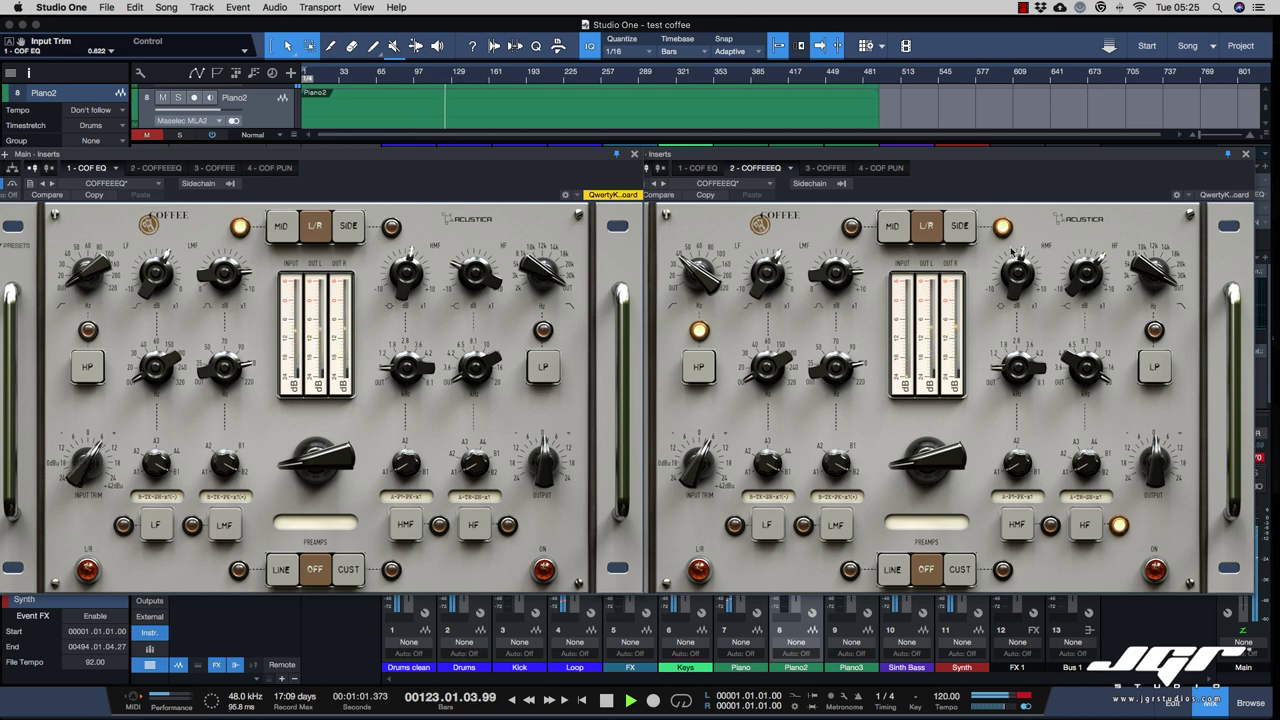
{"action": "left_click", "coordinate": [1088, 284]}
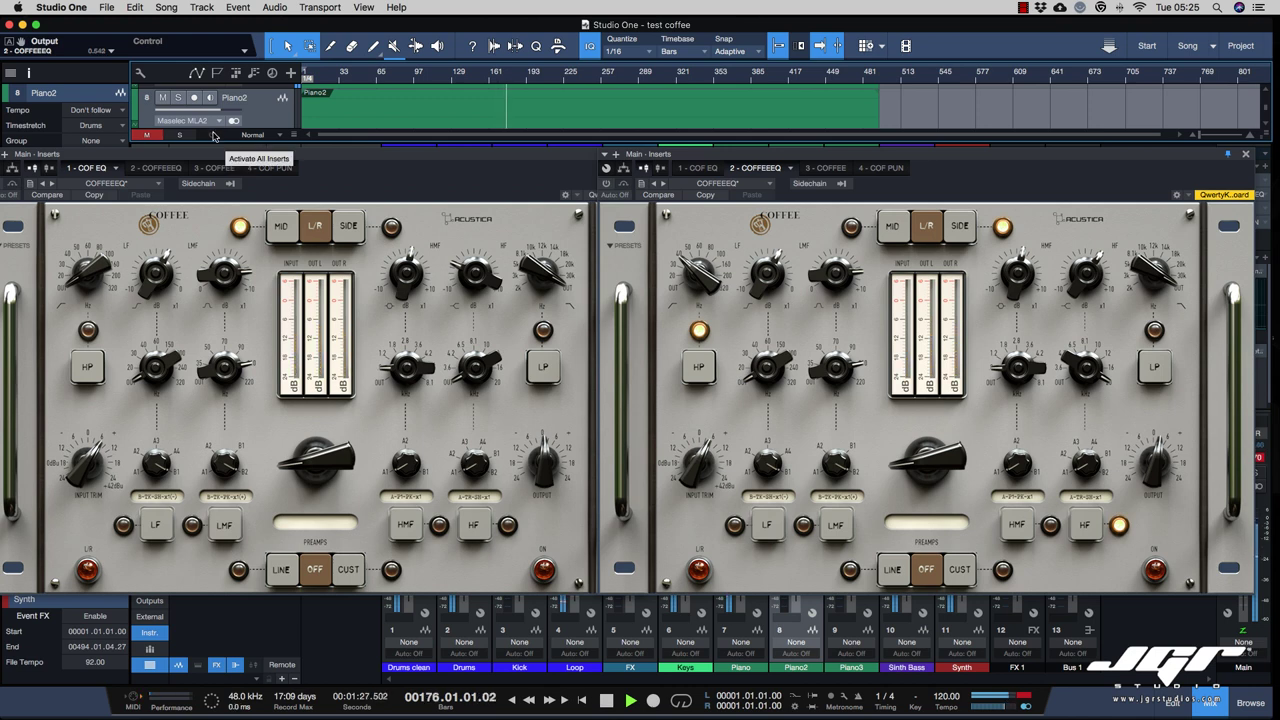
{"action": "left_click", "coordinate": [213, 135]}
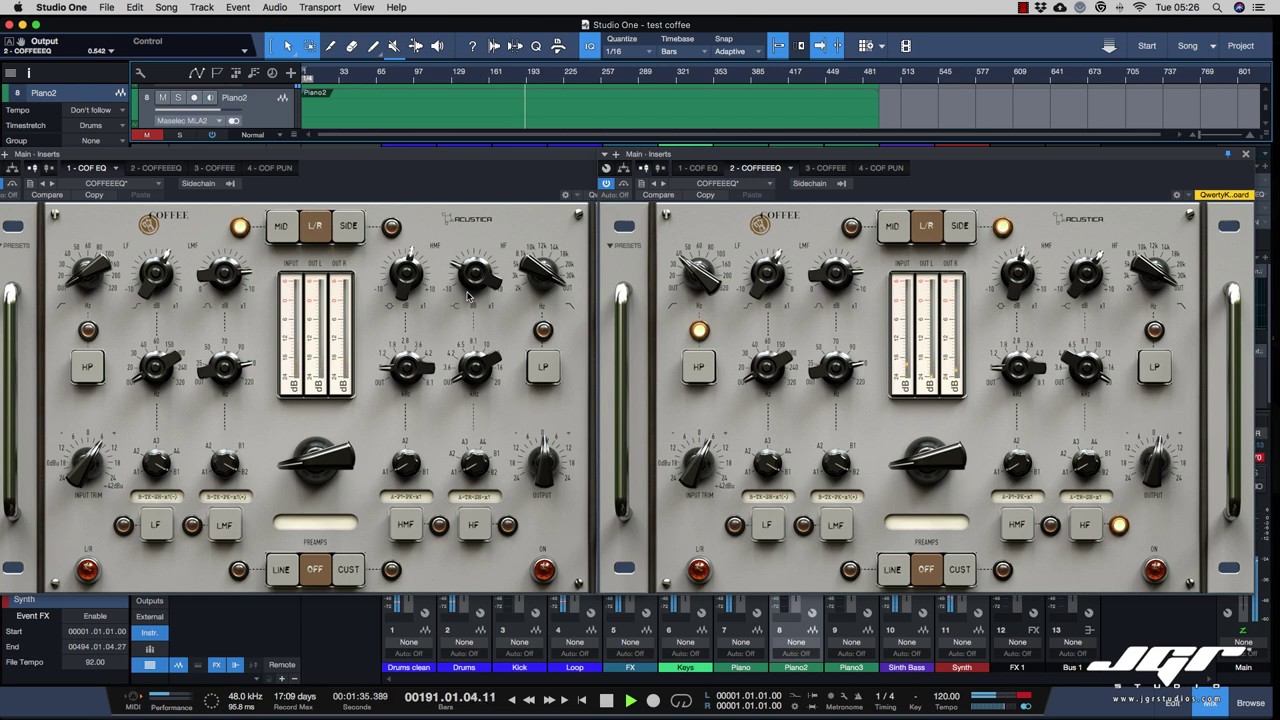
{"action": "key", "text": "space"}
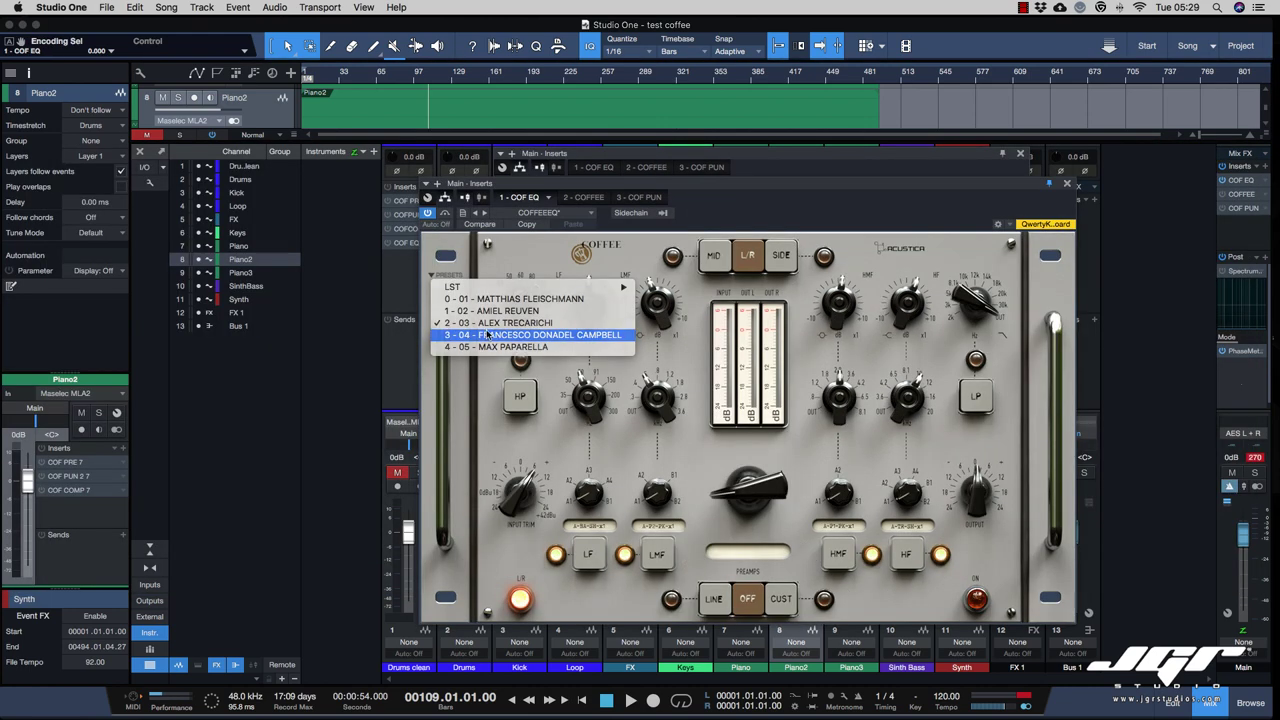
Audition presets 04, 01, 02 and 03 on the main bus COF EQ while the mix plays.
{"action": "left_click", "coordinate": [545, 288]}
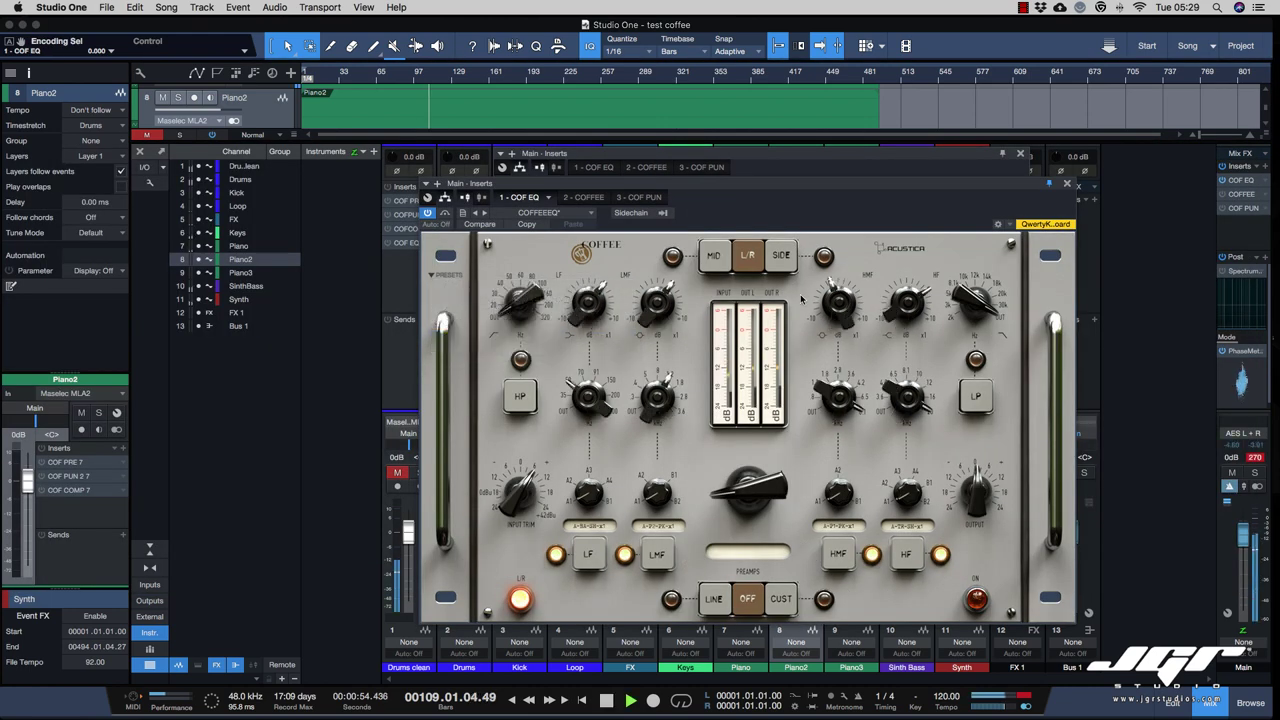
{"action": "left_click", "coordinate": [448, 276]}
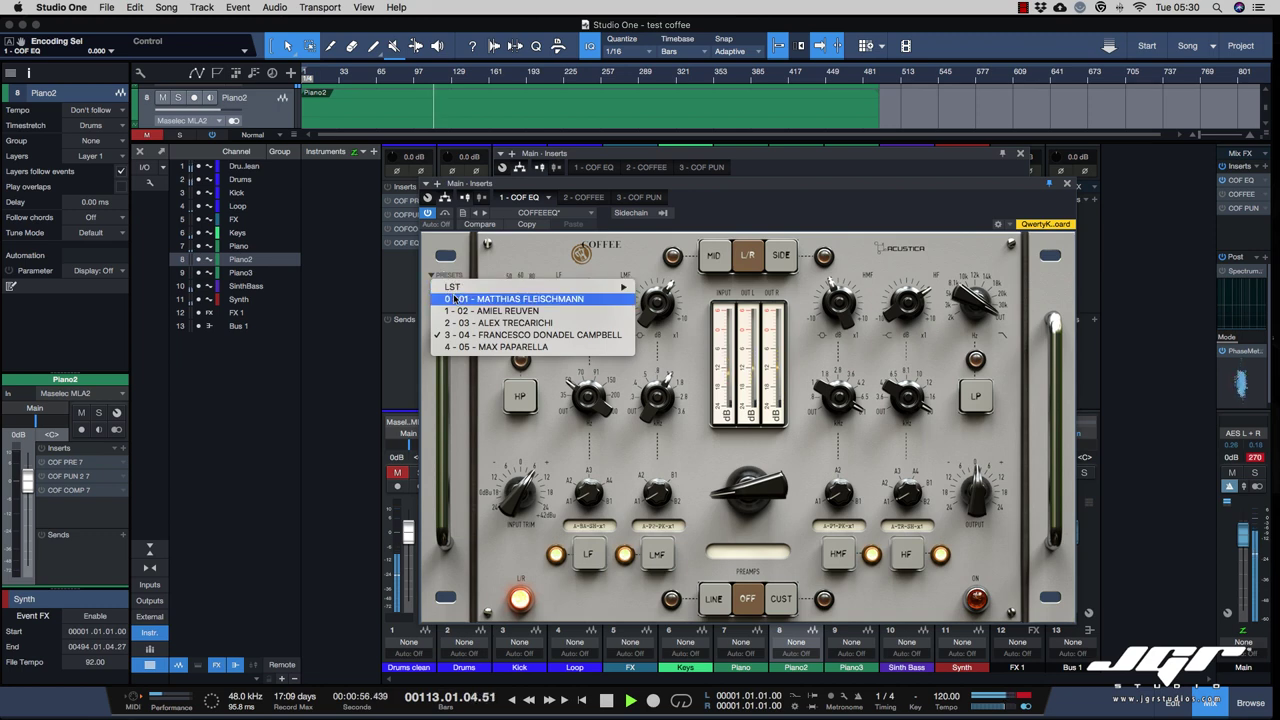
{"action": "left_click", "coordinate": [448, 289]}
{"action": "left_click", "coordinate": [448, 276]}
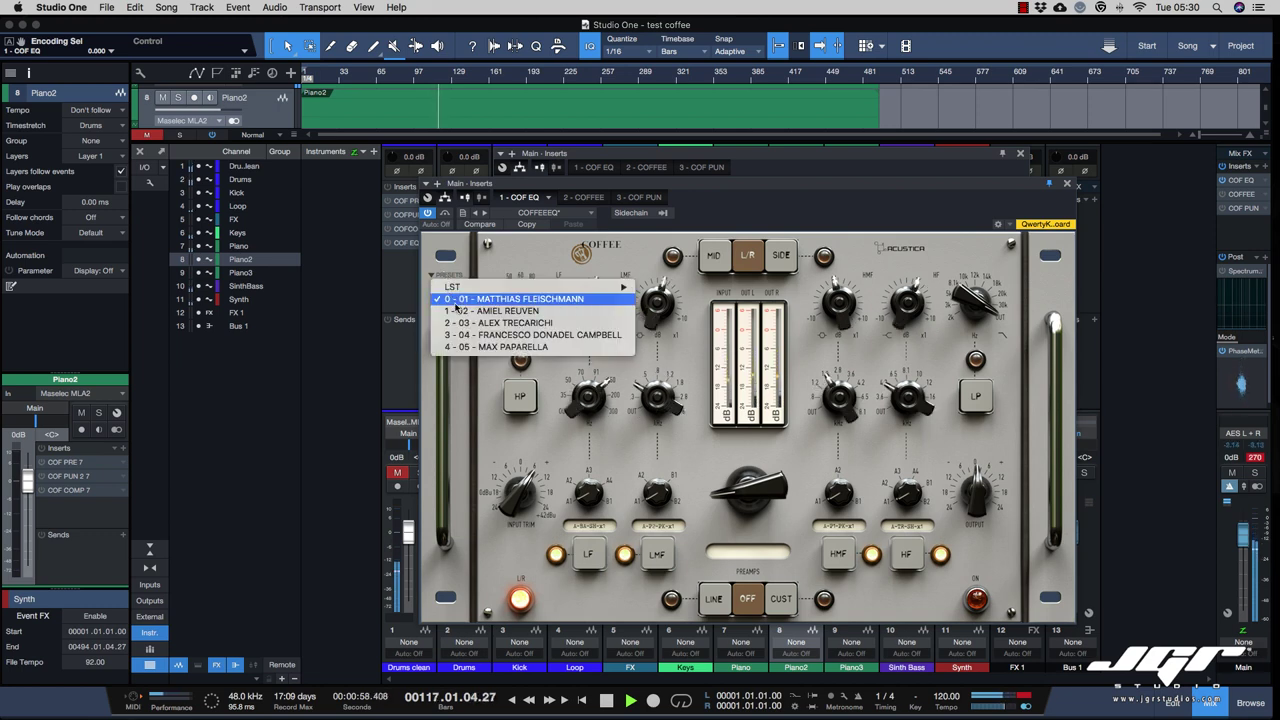
{"action": "left_click", "coordinate": [461, 311]}
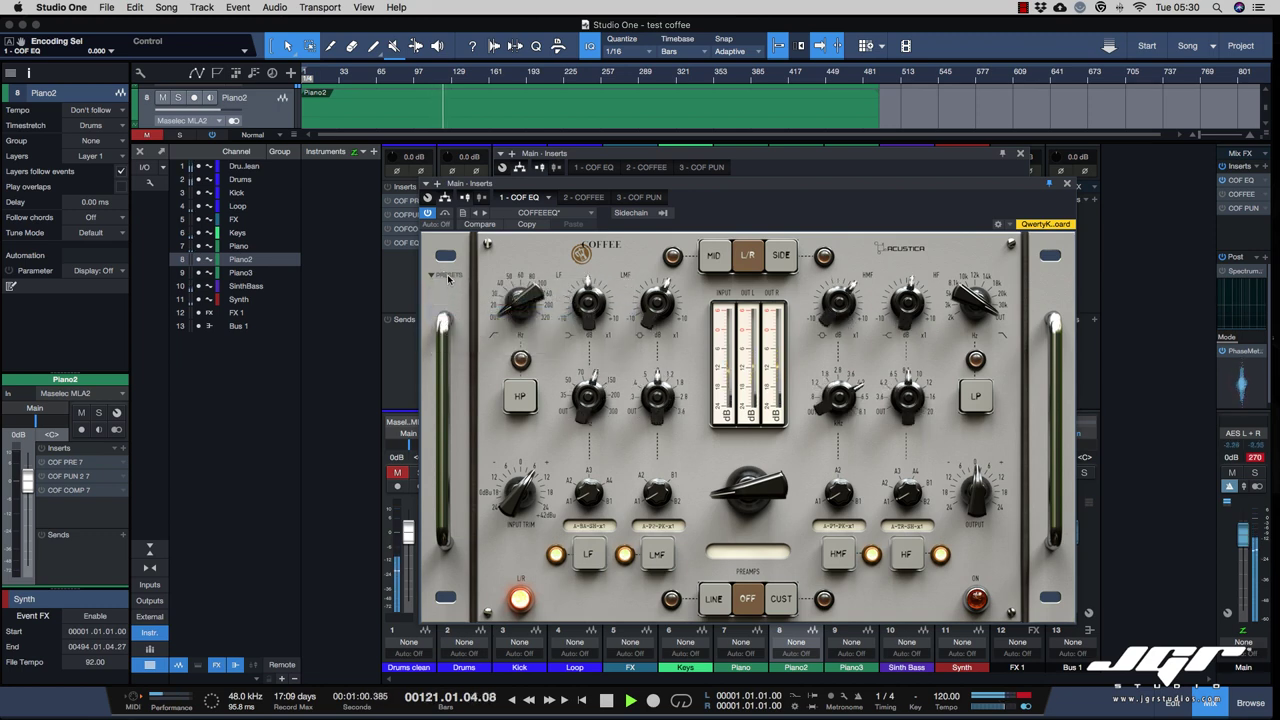
{"action": "left_click", "coordinate": [447, 276]}
{"action": "left_click", "coordinate": [462, 322]}
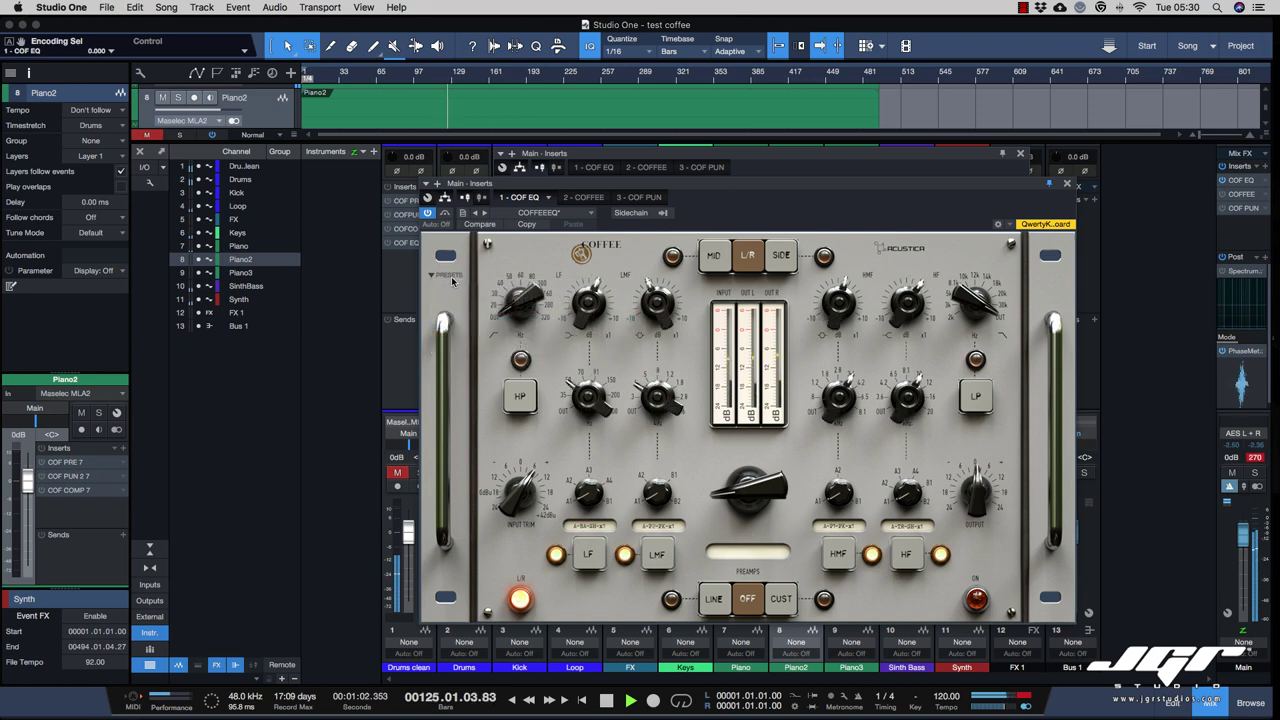
Audition preset 04 again and compare it with preset 05 on the main bus COF EQ.
{"action": "left_click", "coordinate": [452, 280]}
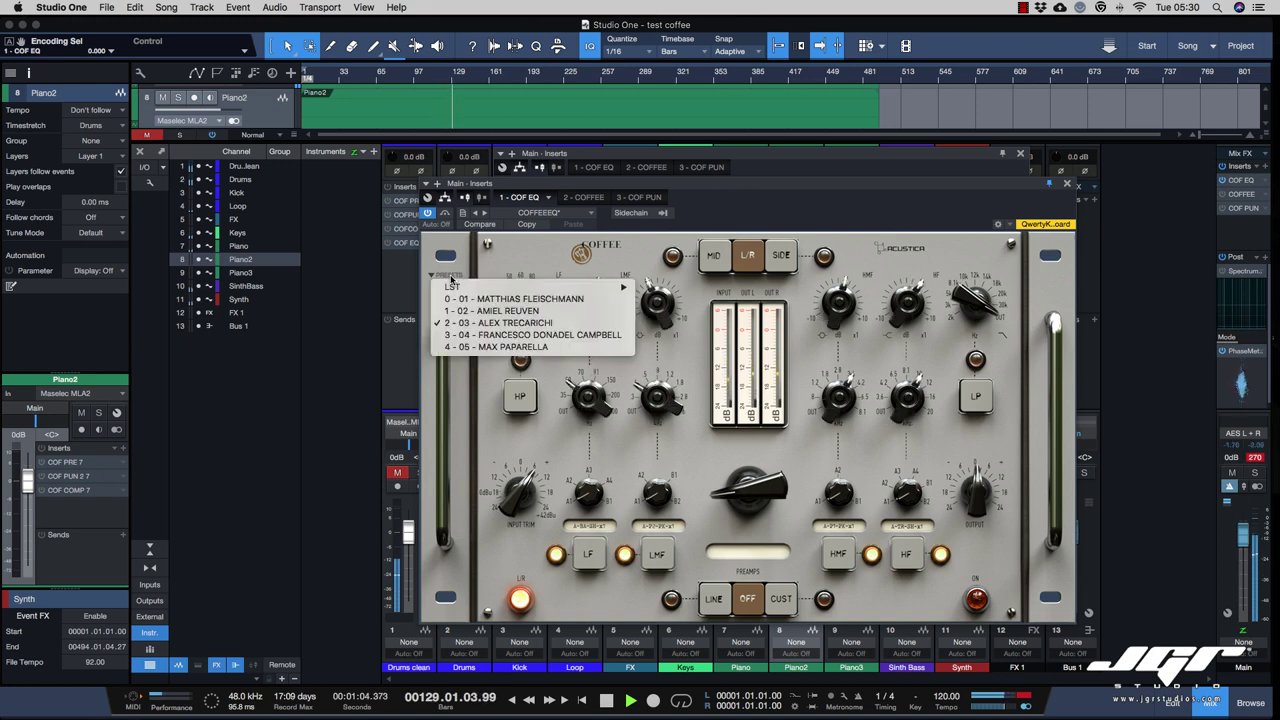
{"action": "left_click", "coordinate": [465, 335]}
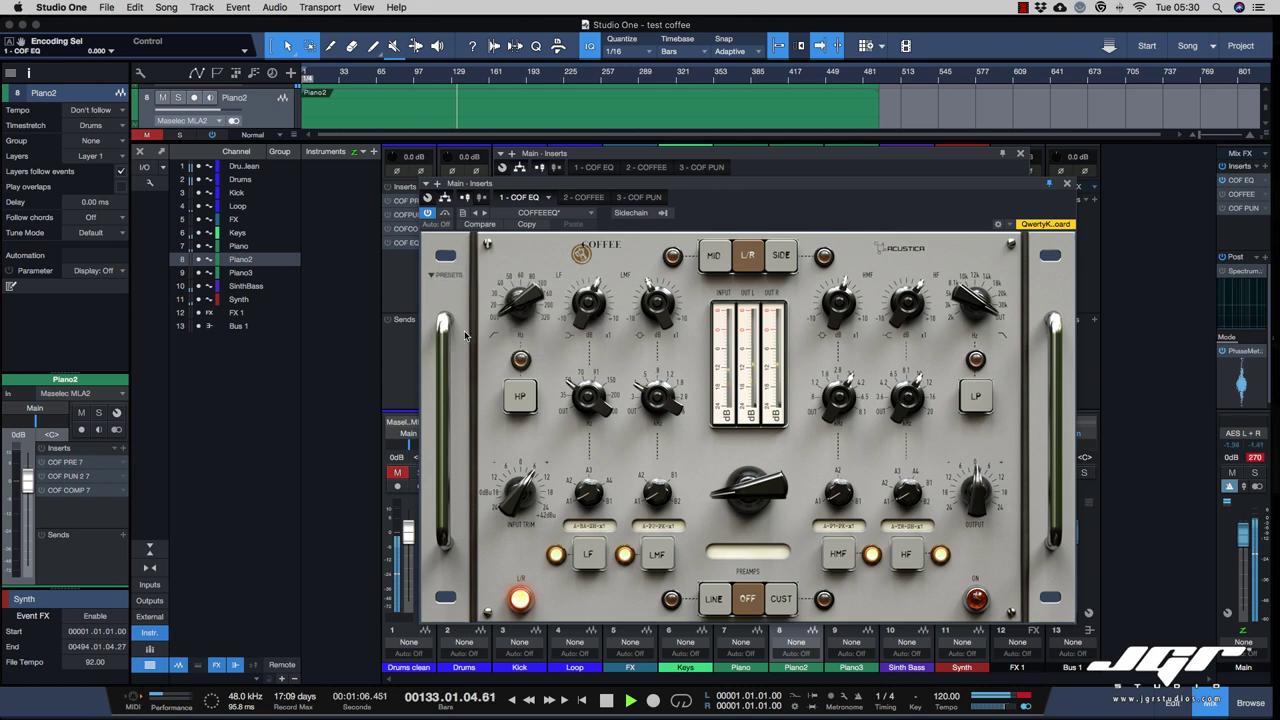
{"action": "left_click", "coordinate": [445, 276]}
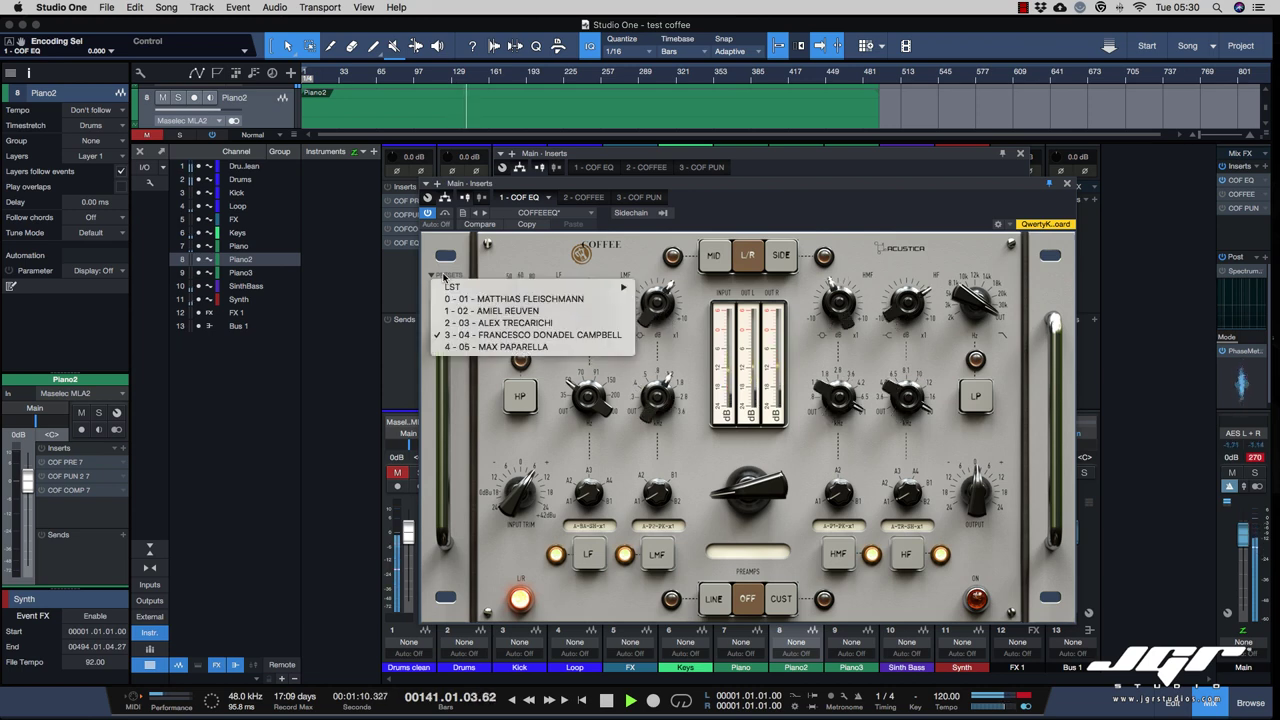
{"action": "left_click", "coordinate": [478, 347]}
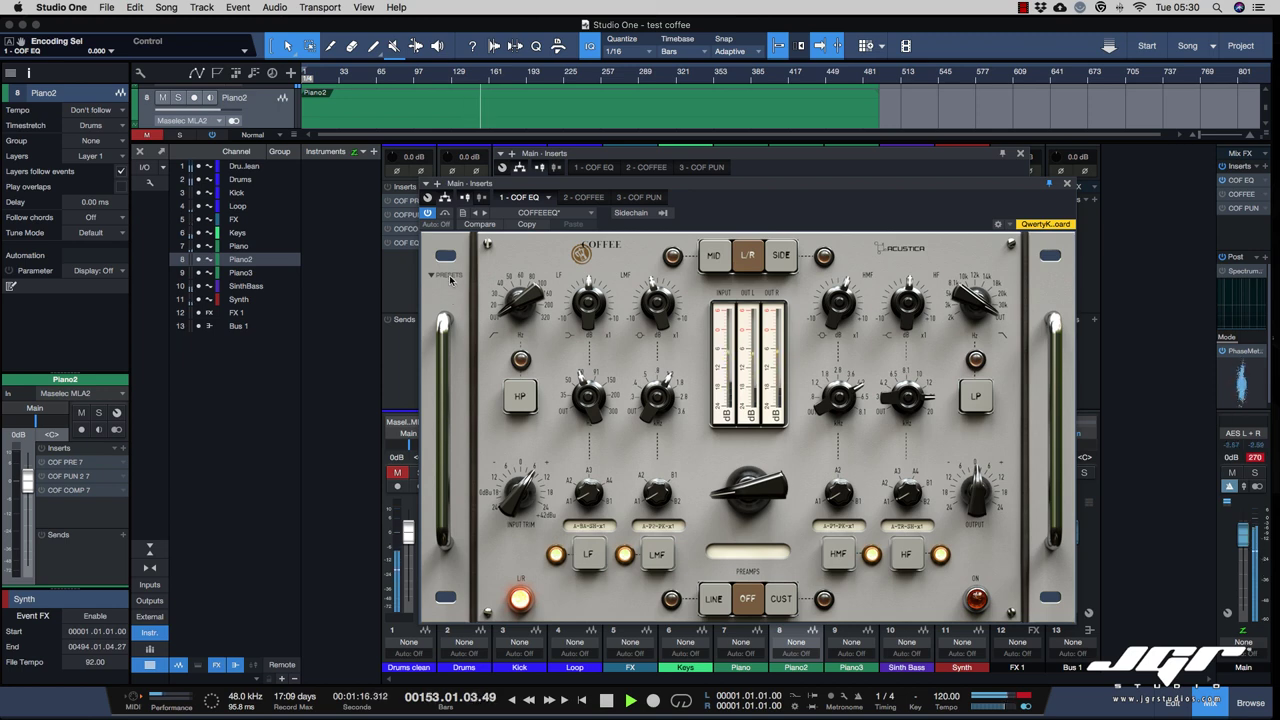
Compare the main bus COF EQ bypassed and active, and load preset 04.
{"action": "left_click", "coordinate": [445, 214]}
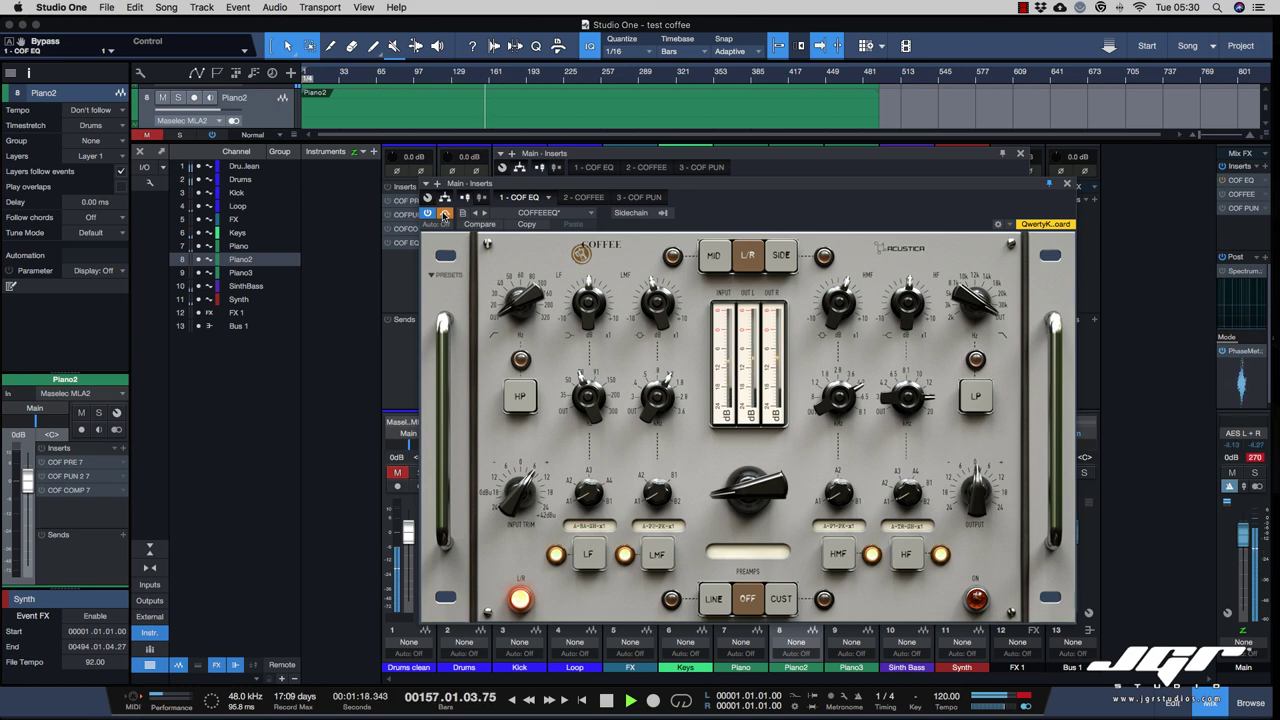
{"action": "left_click", "coordinate": [446, 253]}
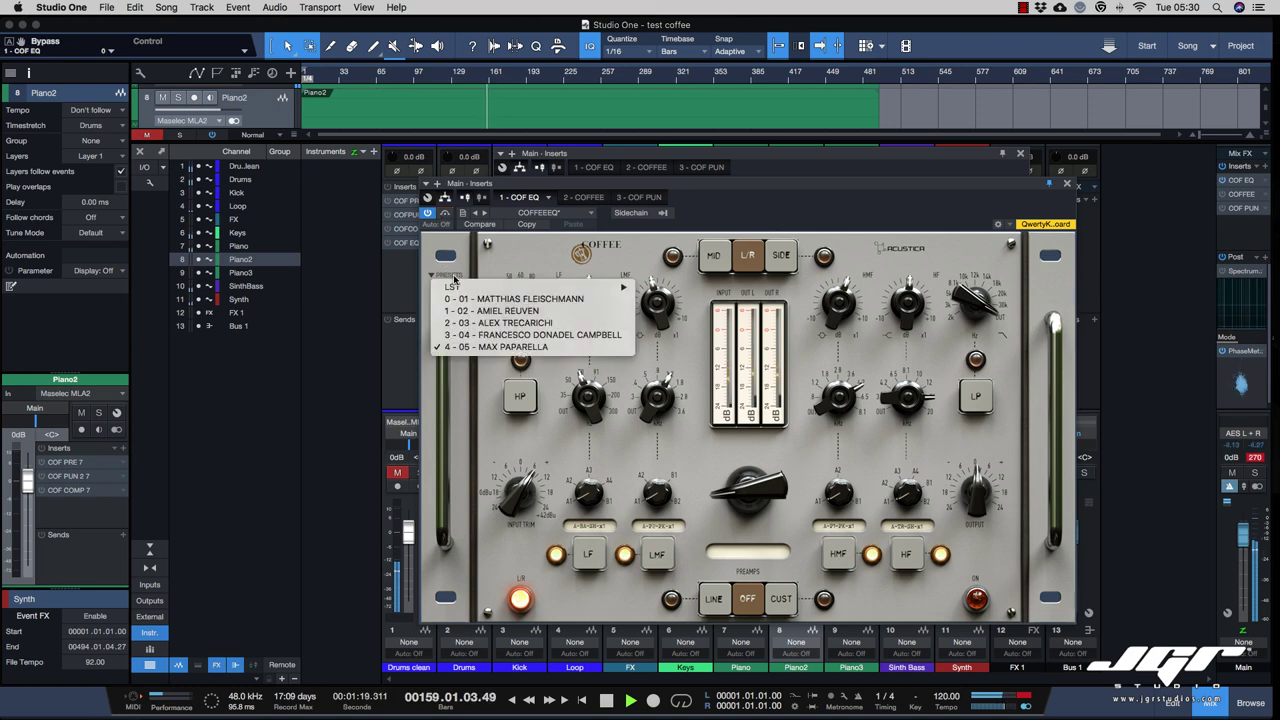
{"action": "left_click", "coordinate": [467, 334]}
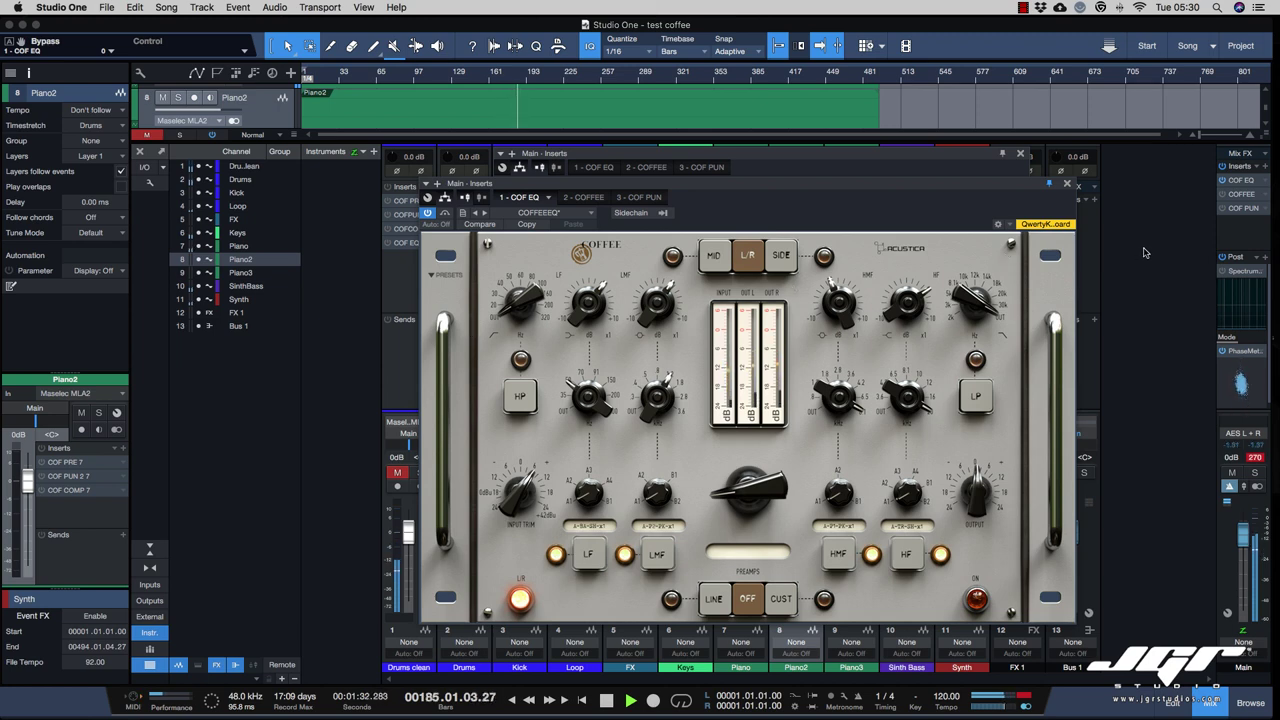
Close the EQ and insert routing windows, open the COFFEE insert on the main channel, and stop playback.
{"action": "left_click", "coordinate": [1067, 187]}
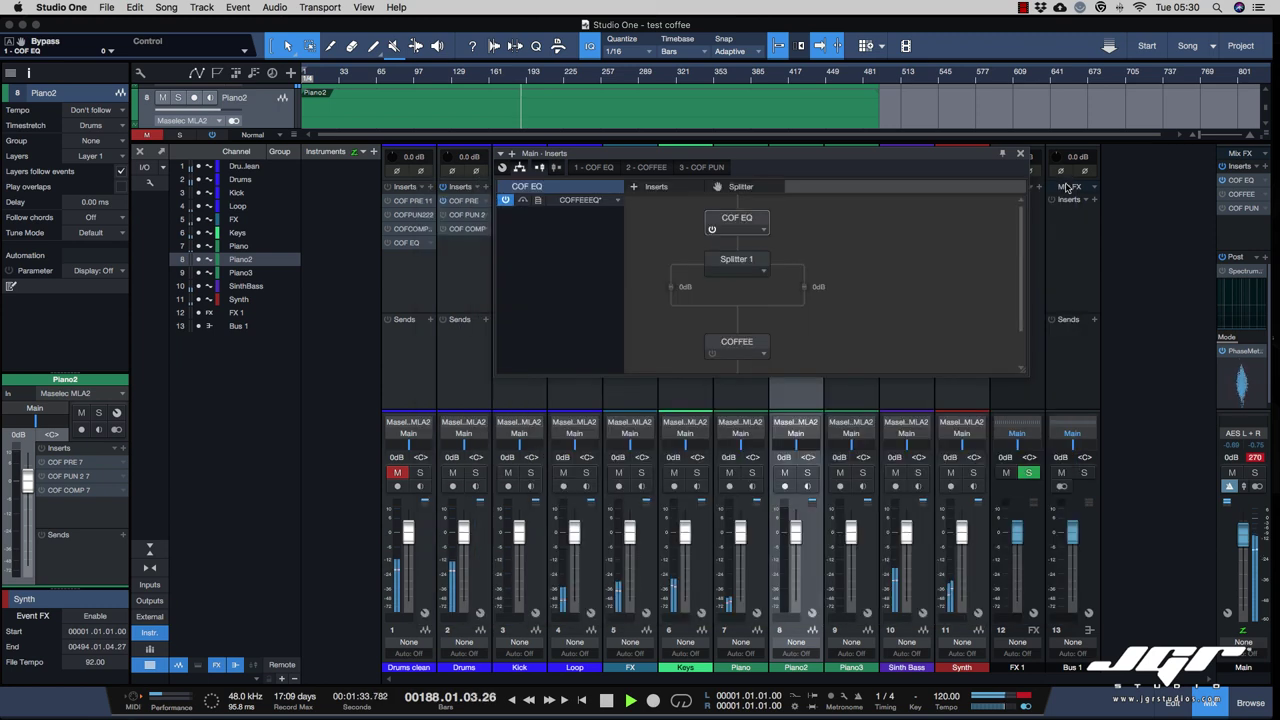
{"action": "left_click", "coordinate": [1020, 154]}
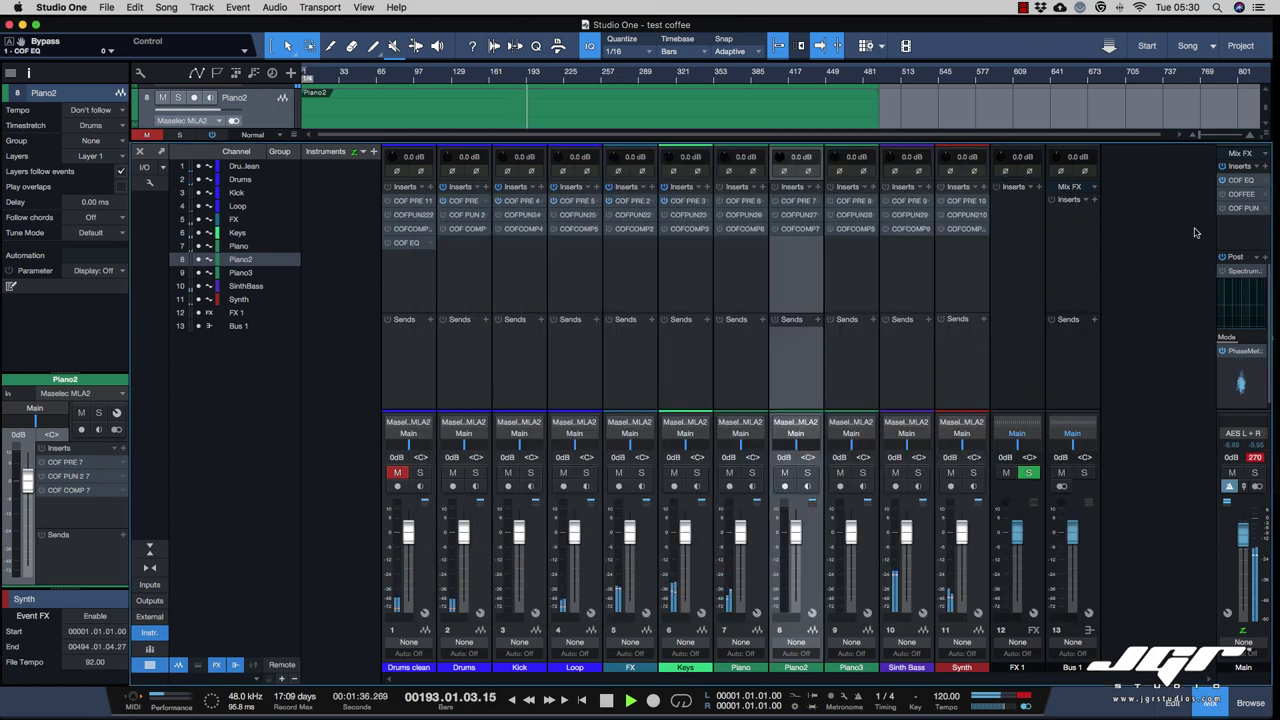
{"action": "left_click", "coordinate": [1238, 194]}
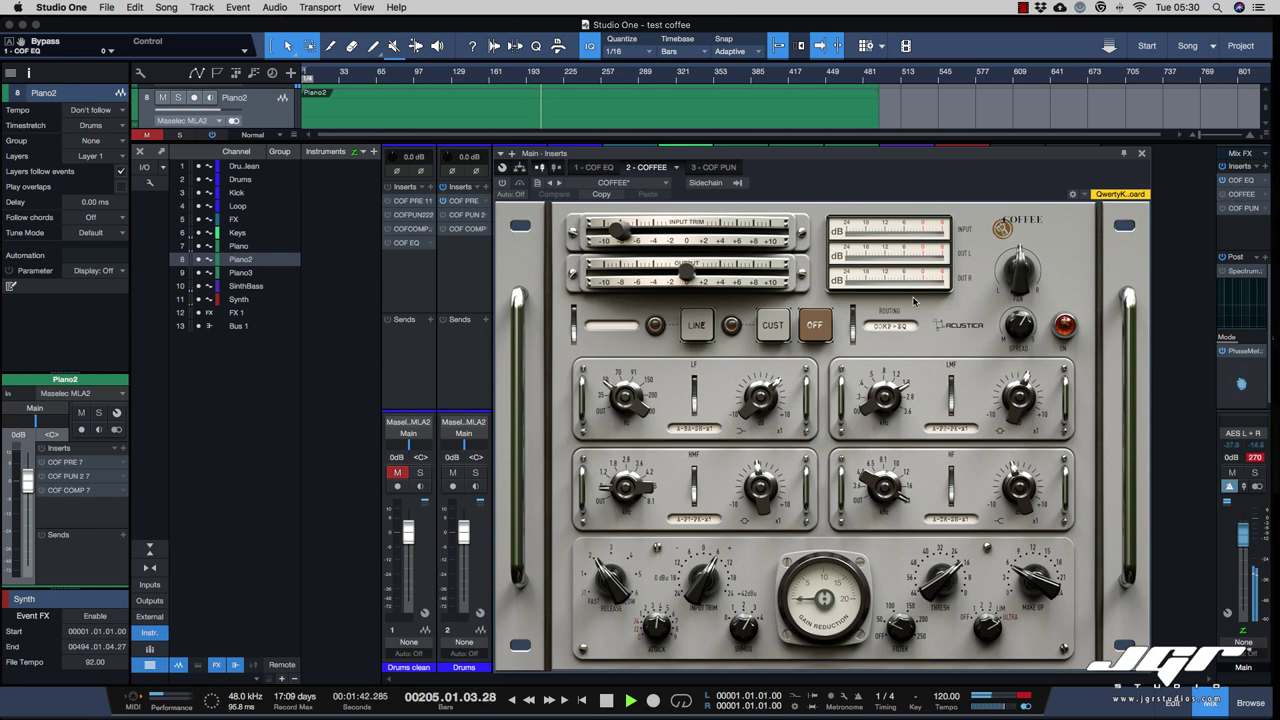
{"action": "key", "text": "space"}
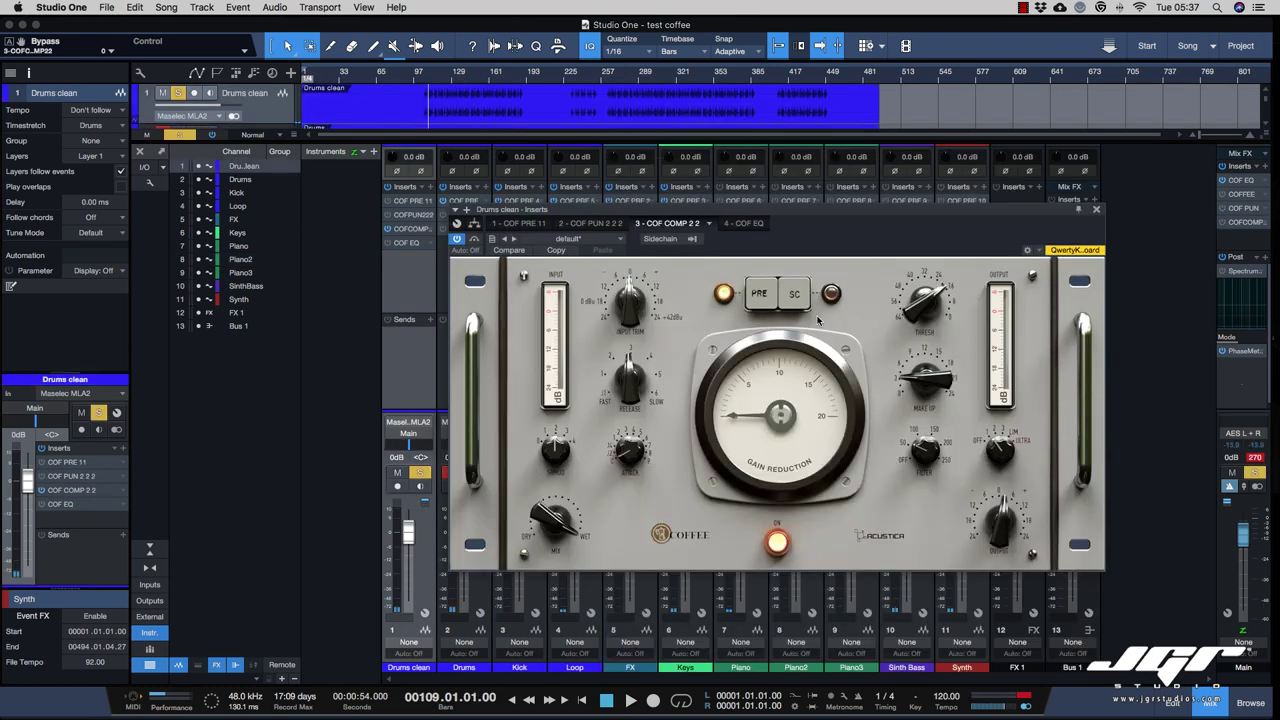
Set the Comp Sel of COF COMP on Drums clean to 1.000:1 and start playback to compare bypassed and active.
{"action": "left_click", "coordinate": [1000, 452]}
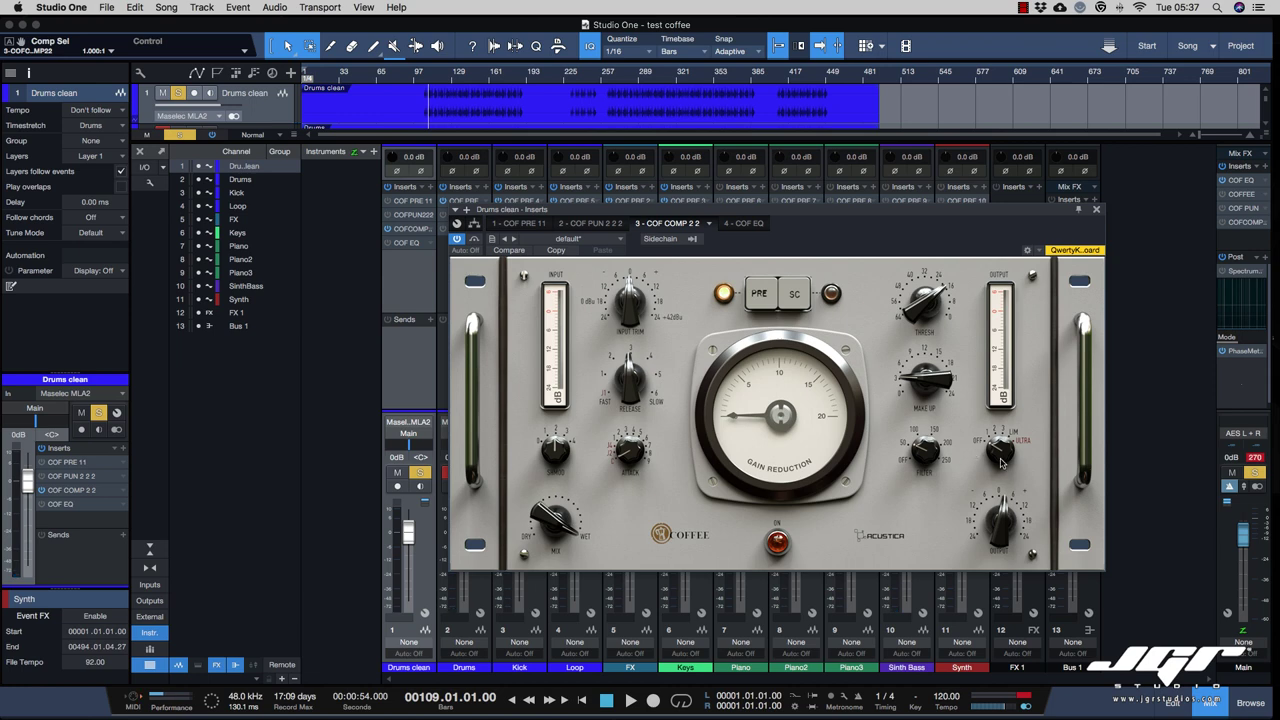
{"action": "key", "text": "space"}
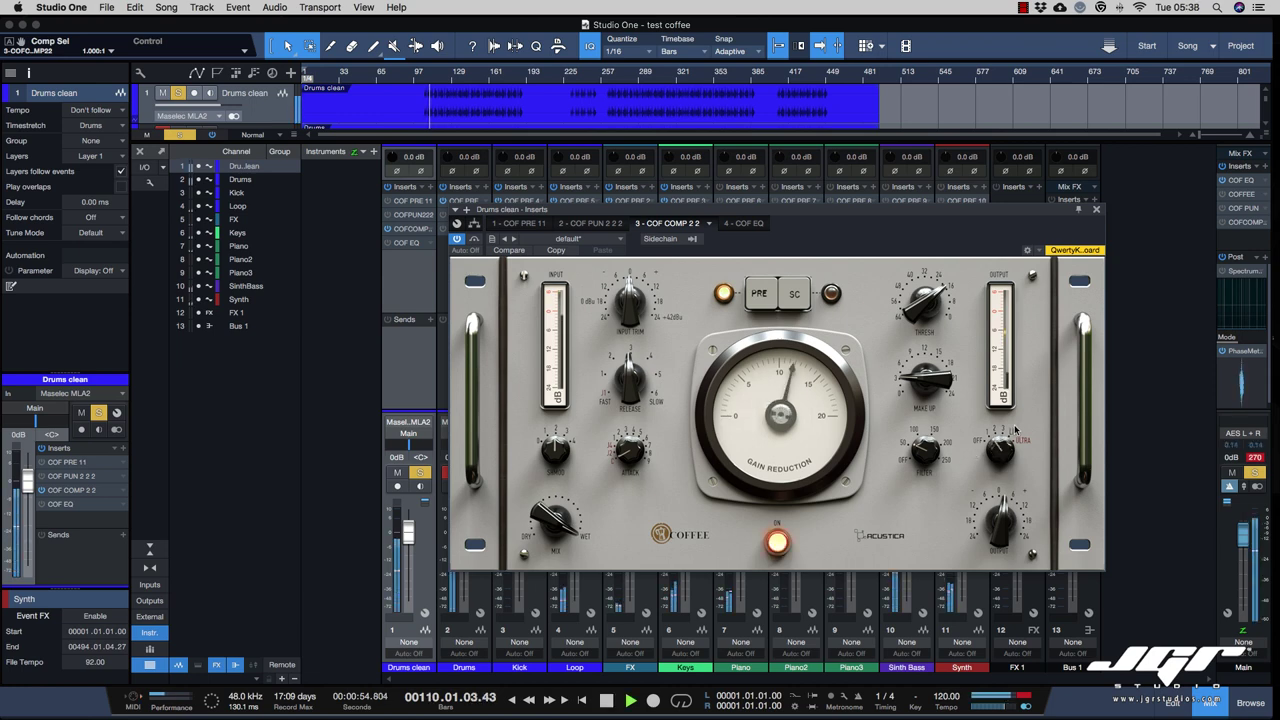
{"action": "left_click", "coordinate": [474, 242]}
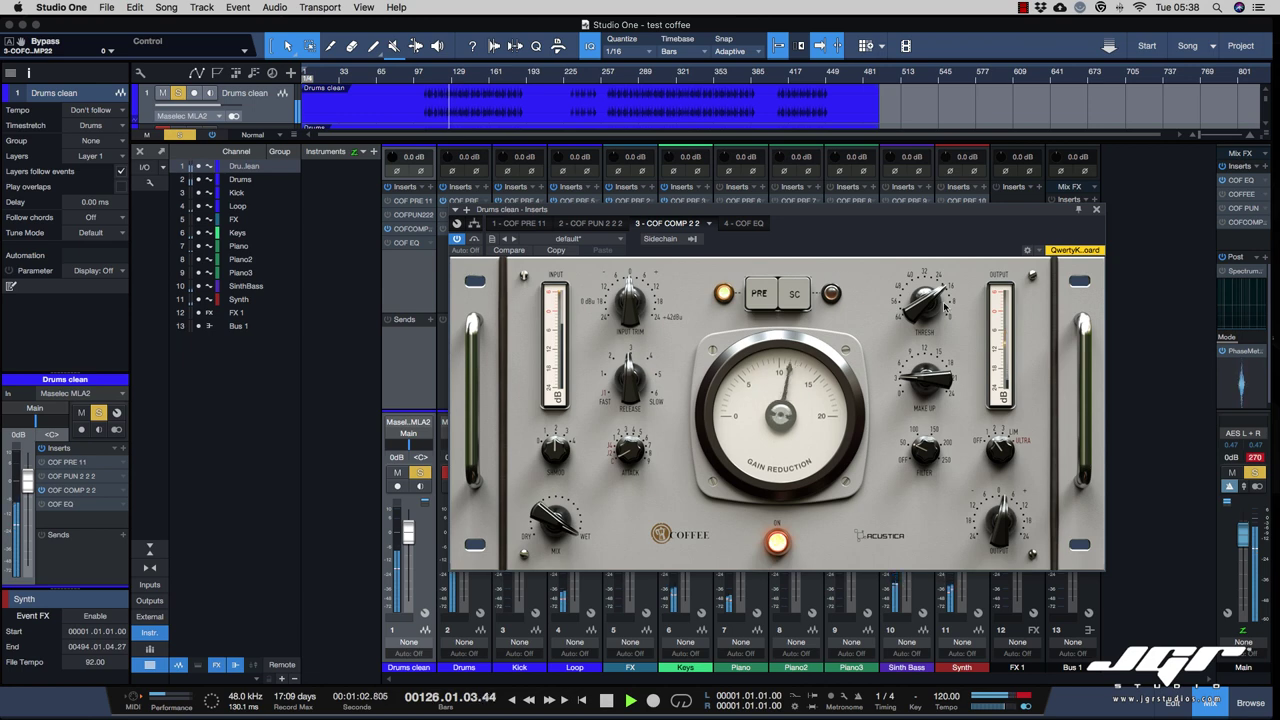
Adjust the drum compressor's threshold and input trim by ear, and set SHMOD to about 2.6 ms.
{"action": "mouse_move", "coordinate": [922, 303]}
{"action": "left_mouse_down"}
{"action": "mouse_move", "coordinate": [925, 333]}
{"action": "mouse_move", "coordinate": [922, 317]}
{"action": "left_mouse_up"}
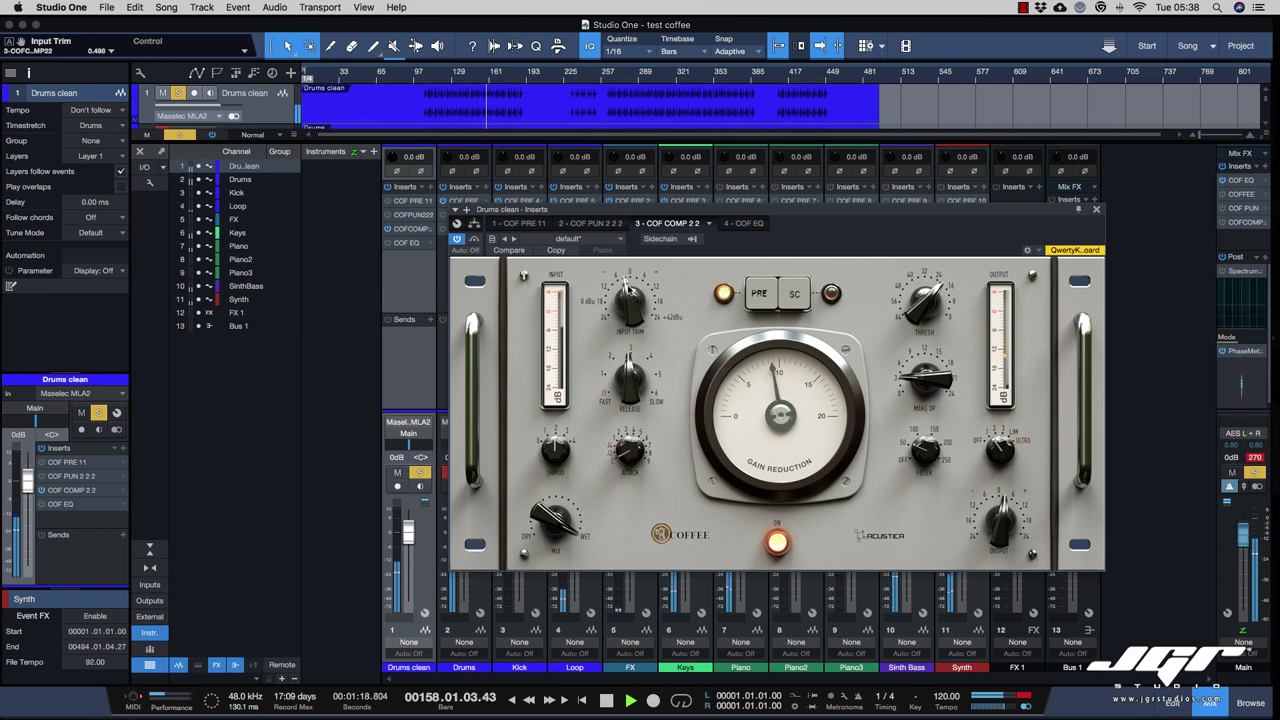
{"action": "left_click_drag", "start_coordinate": [627, 289], "coordinate": [624, 304]}
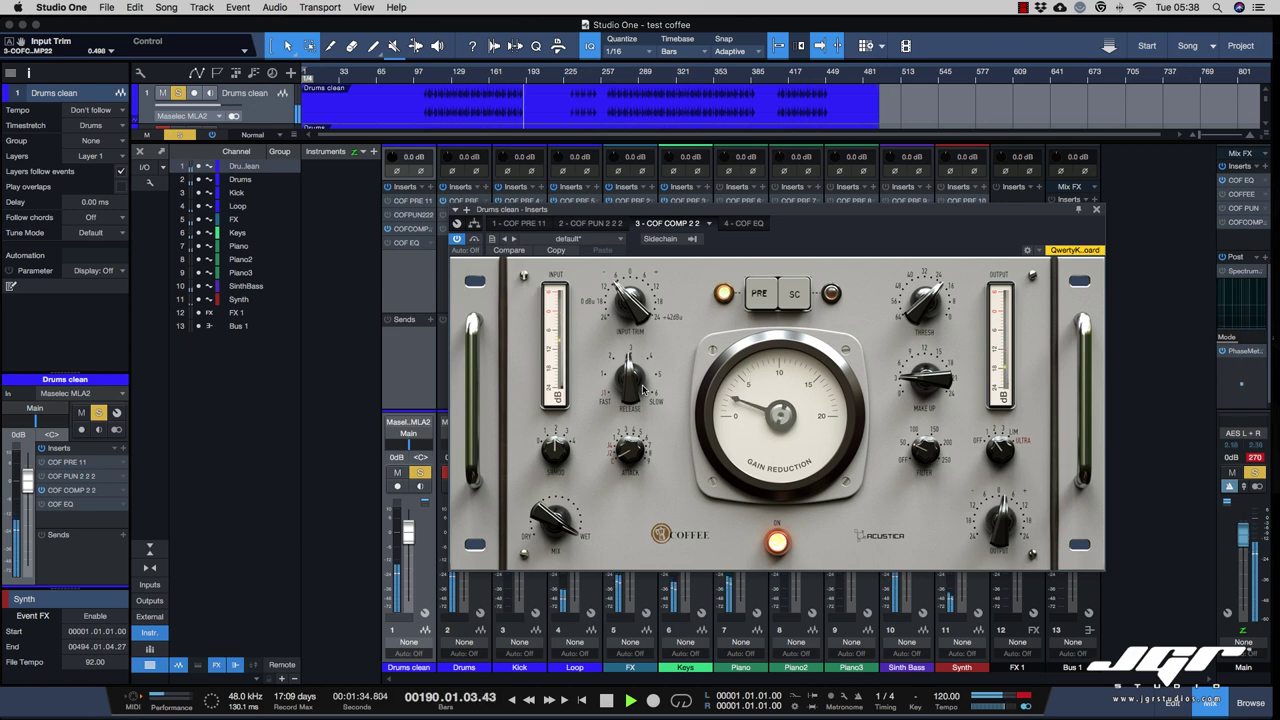
{"action": "left_click", "coordinate": [553, 450]}
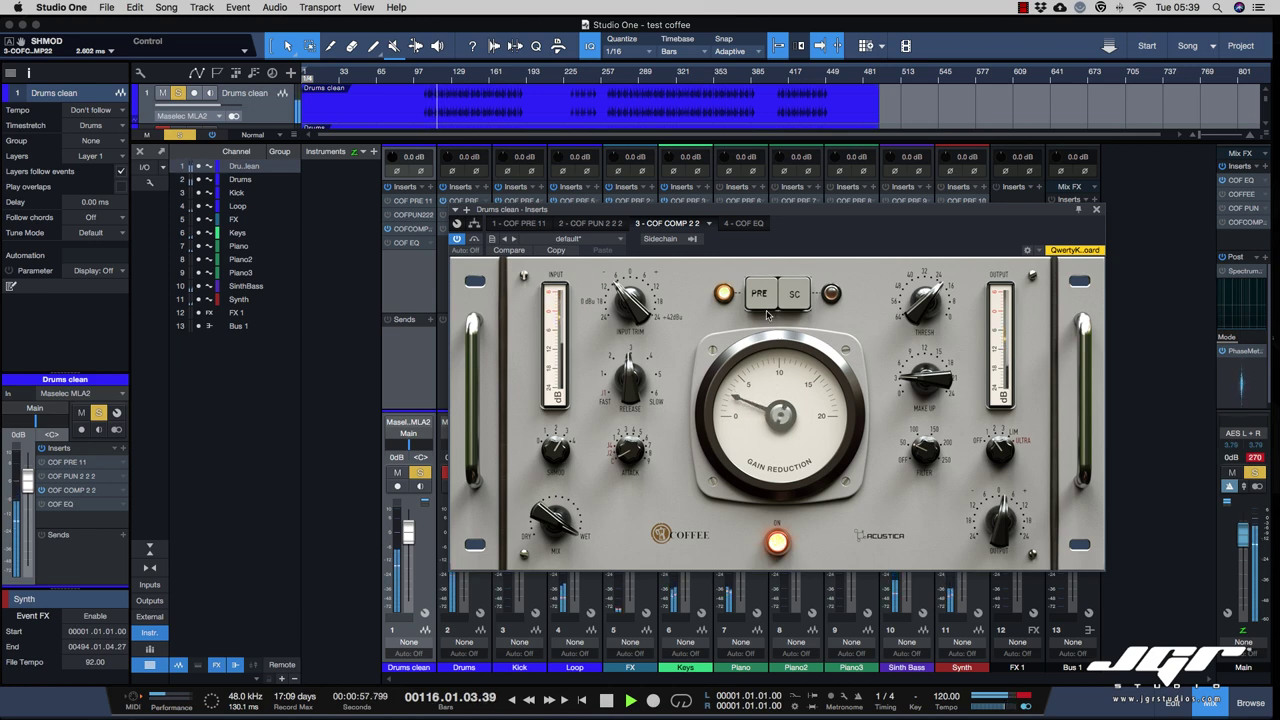
Set the drum compressor's threshold to about -20.65 dB and make-up to about 3.46 dB, comparing bypassed and active.
{"action": "left_click", "coordinate": [474, 241]}
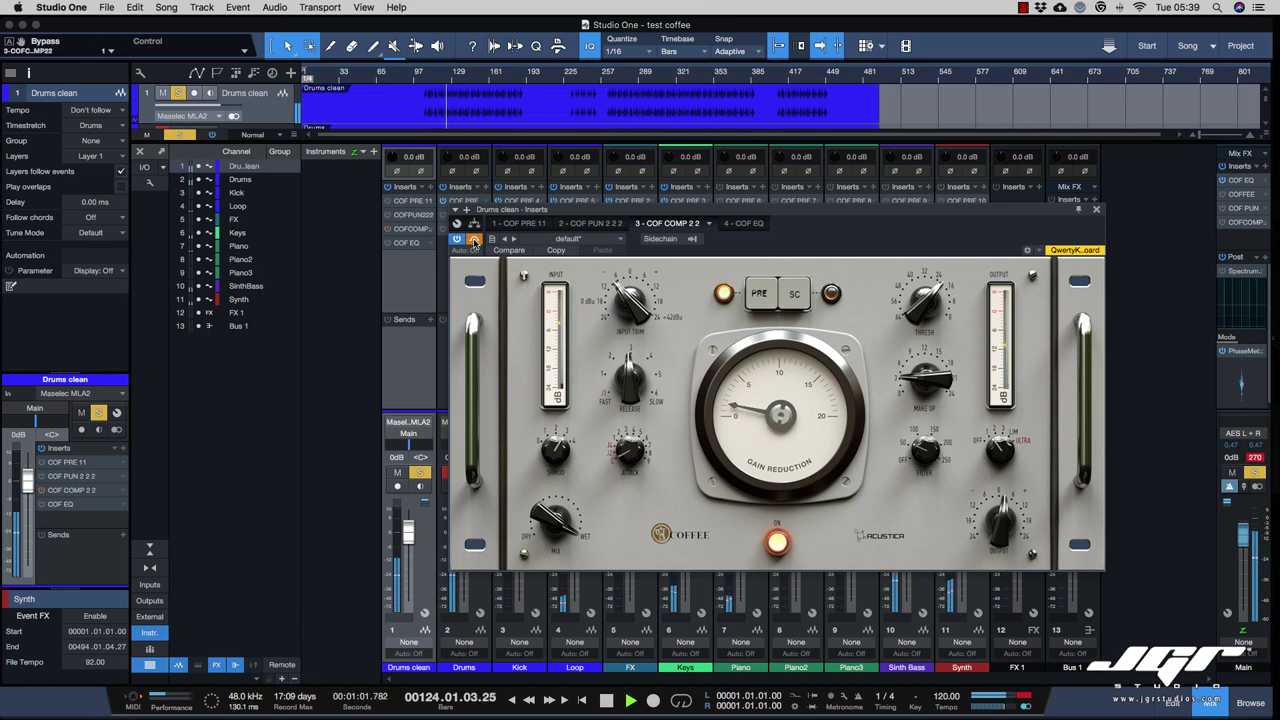
{"action": "left_click", "coordinate": [474, 241]}
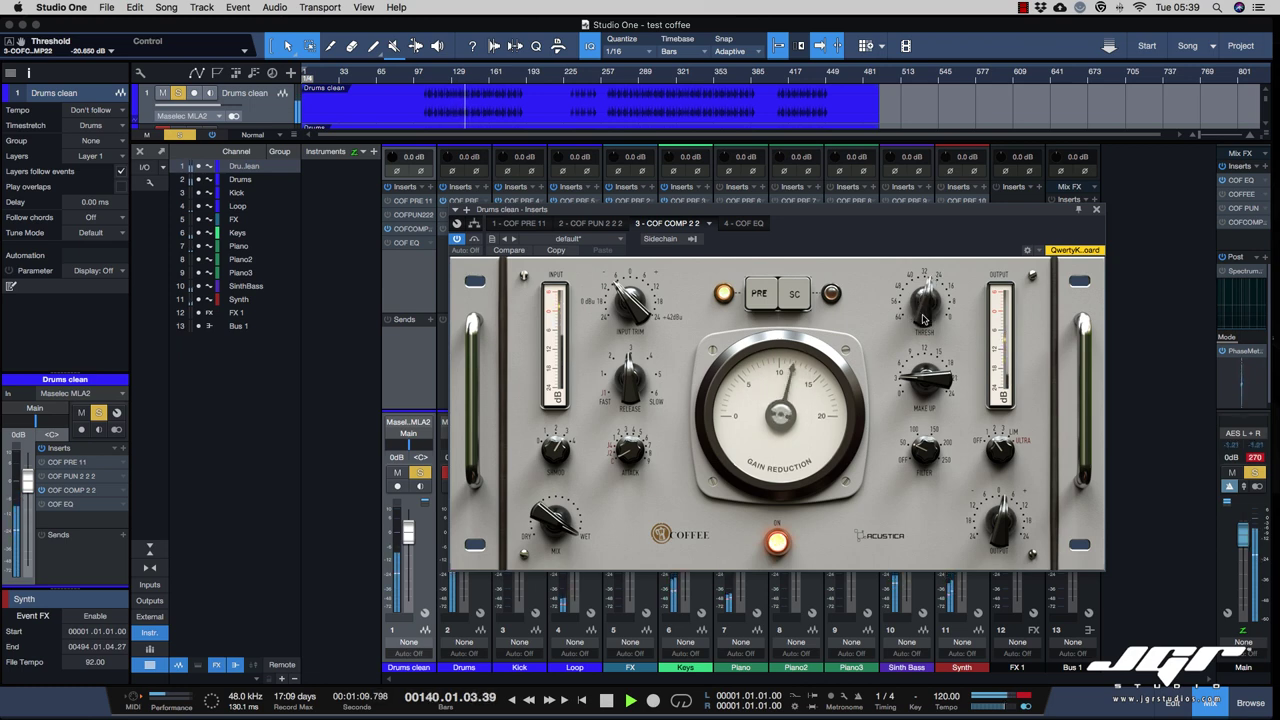
{"action": "left_click_drag", "start_coordinate": [921, 388], "coordinate": [922, 376]}
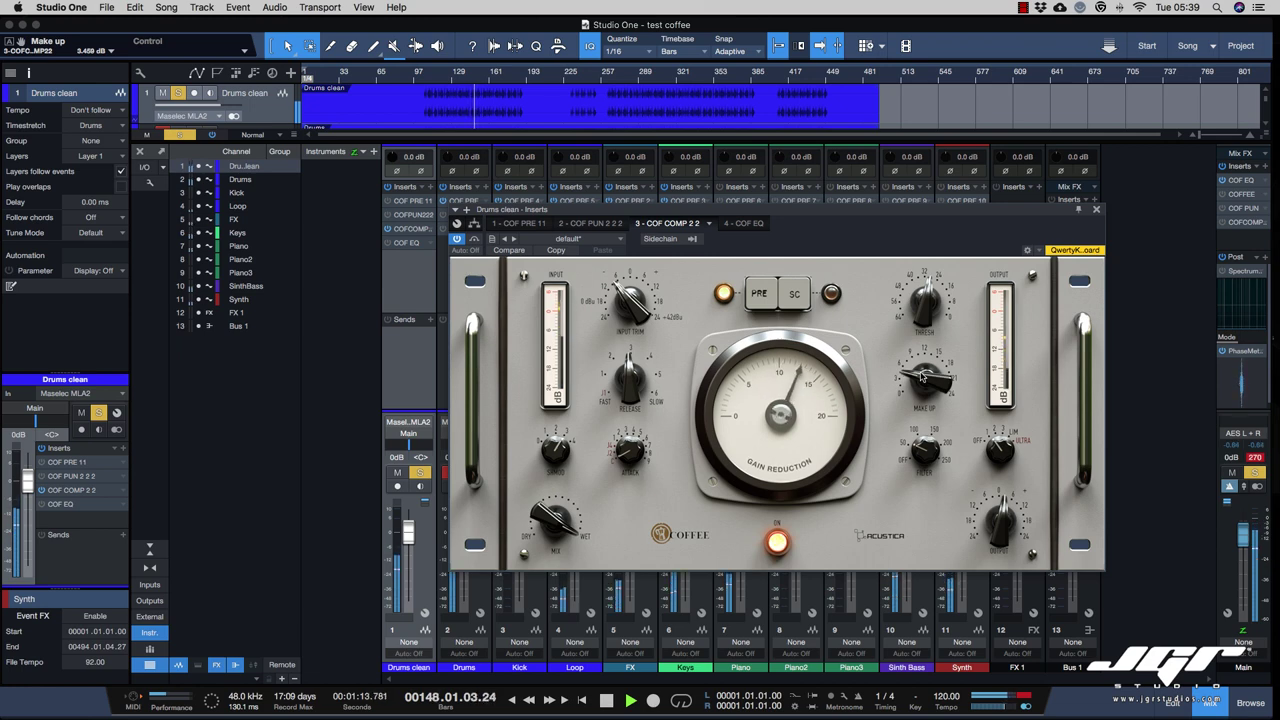
{"action": "left_click", "coordinate": [472, 242]}
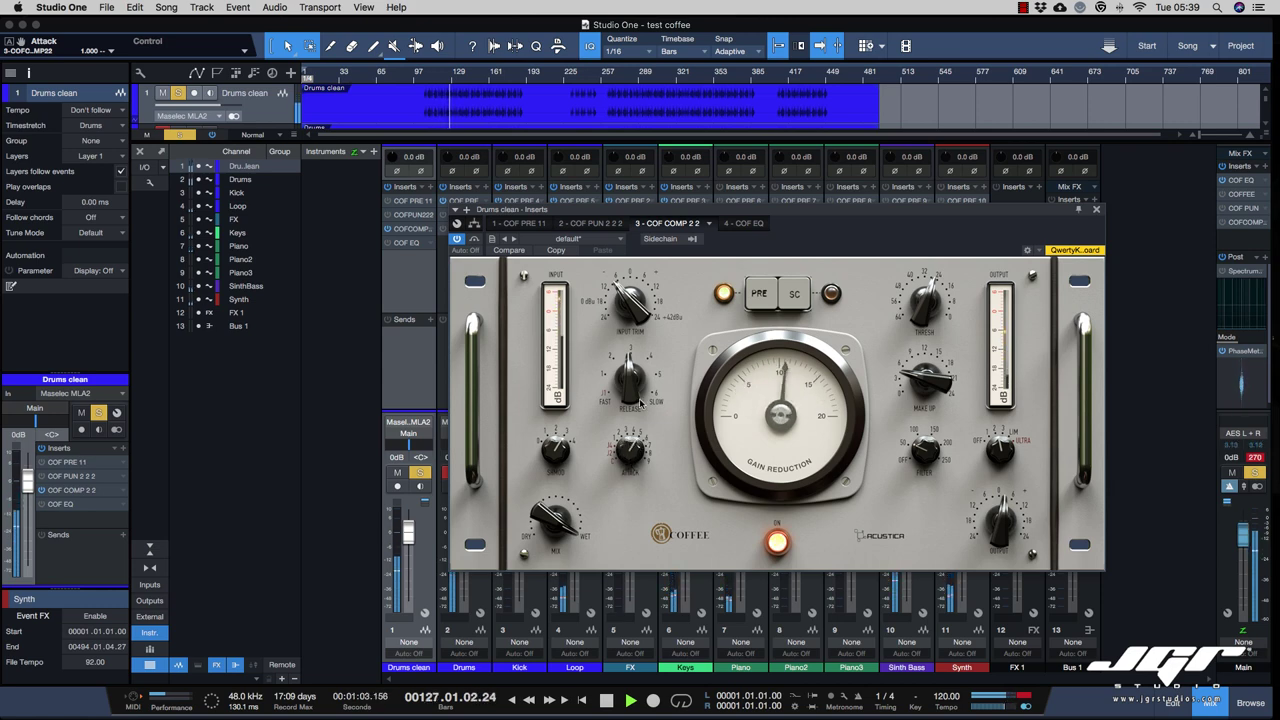
Set the drum compressor's release to 4 s and make-up to about 4.75 dB, comparing bypassed and active.
{"action": "left_click_drag", "start_coordinate": [626, 390], "coordinate": [627, 378]}
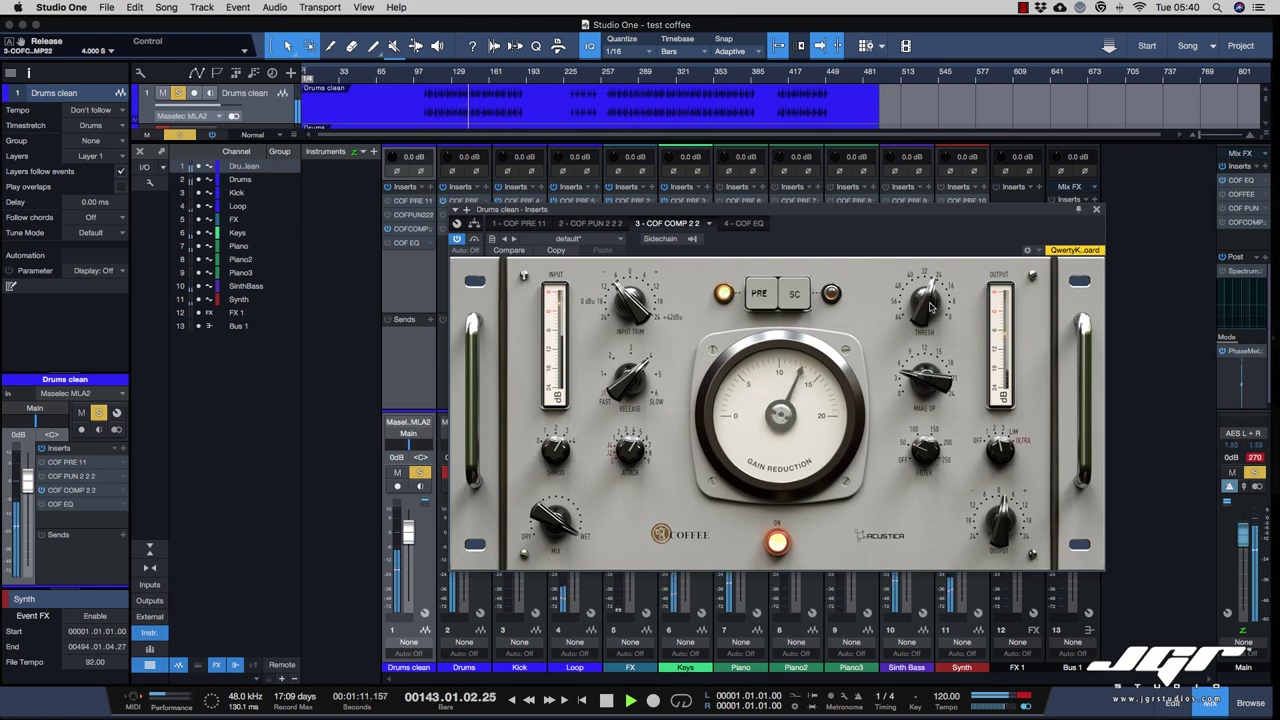
{"action": "left_click", "coordinate": [474, 239]}
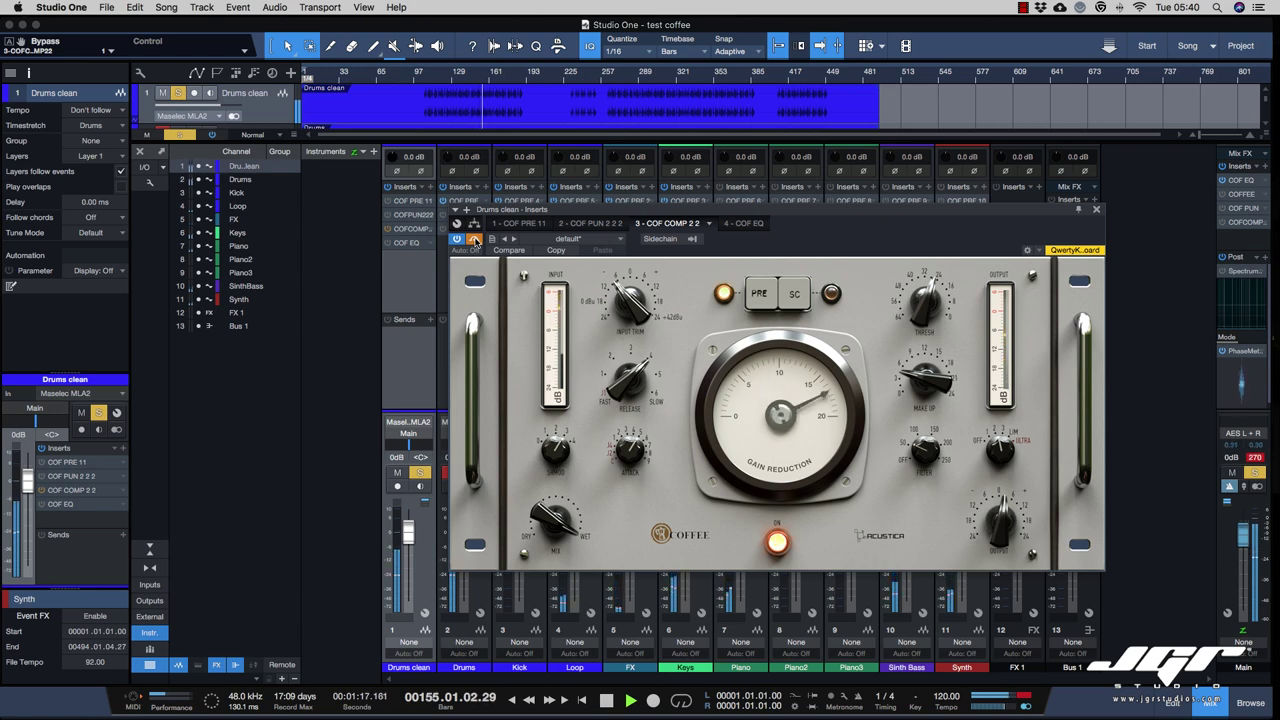
{"action": "left_click", "coordinate": [474, 240]}
{"action": "left_click_drag", "start_coordinate": [928, 376], "coordinate": [929, 380]}
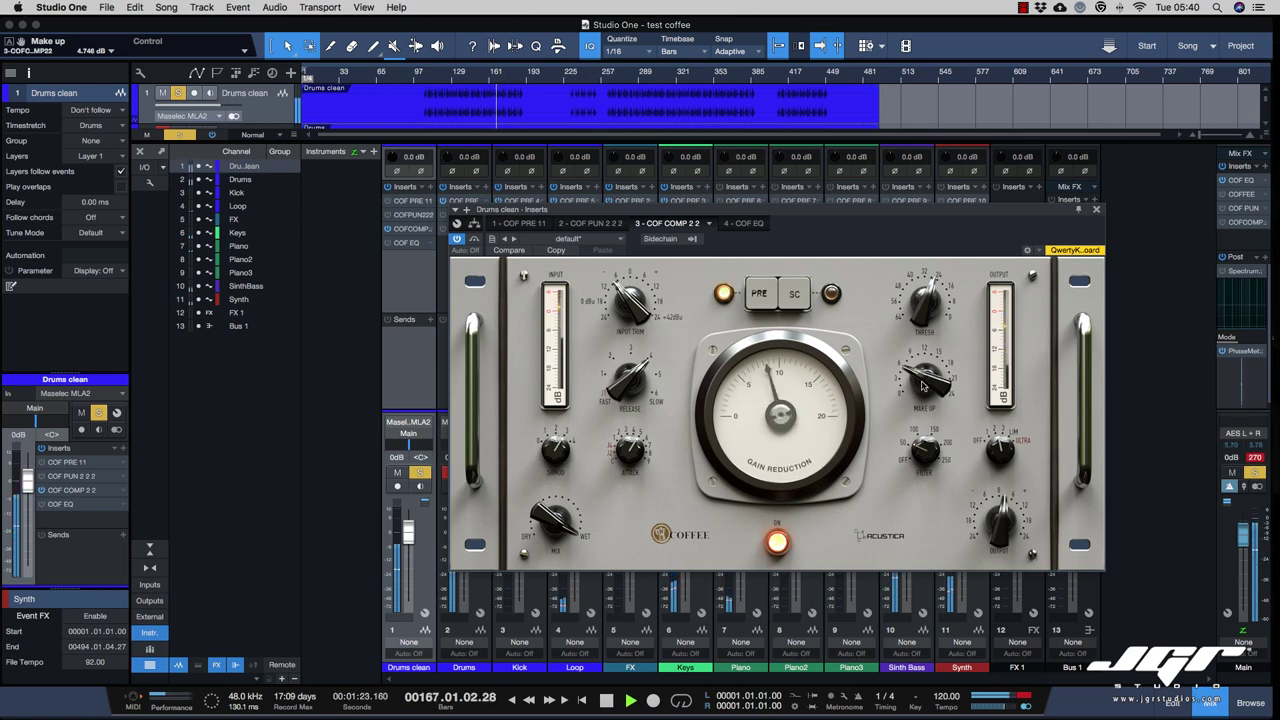
Set the drum compressor's threshold to about -23.6 dB and its release to 1 s while the drums play.
{"action": "left_click_drag", "start_coordinate": [632, 380], "coordinate": [633, 412]}
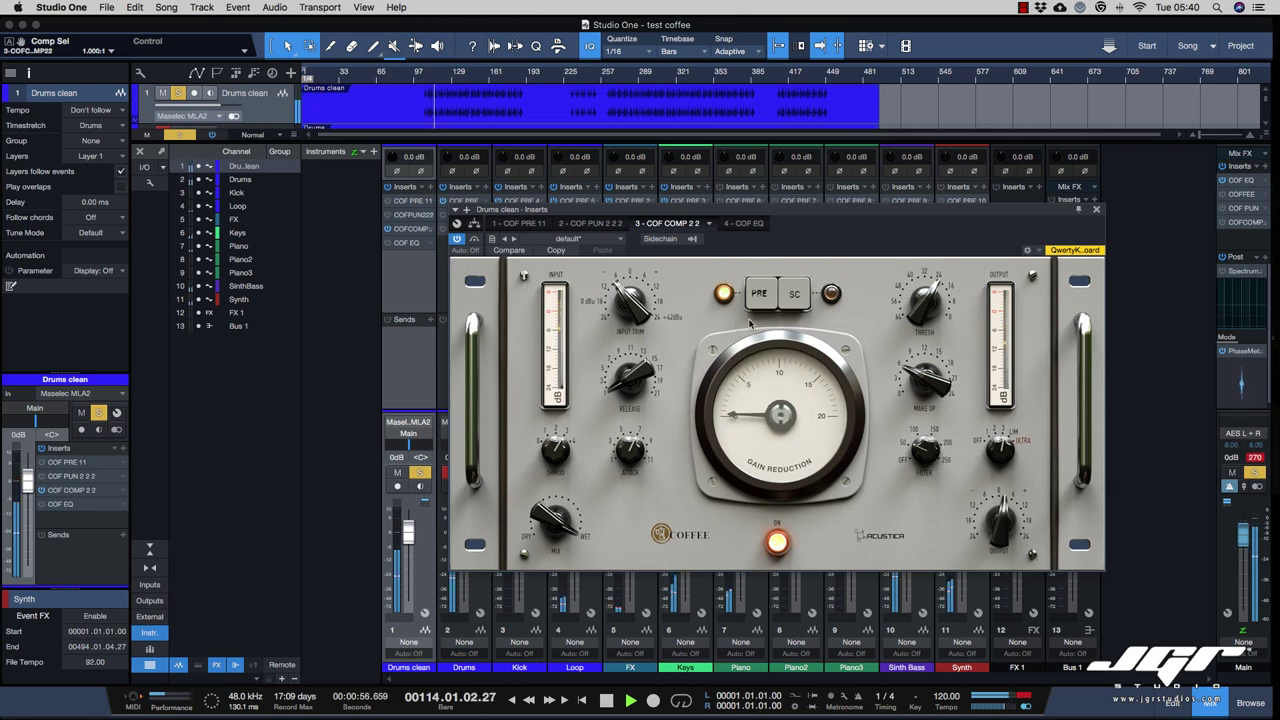
{"action": "left_click_drag", "start_coordinate": [921, 310], "coordinate": [917, 302]}
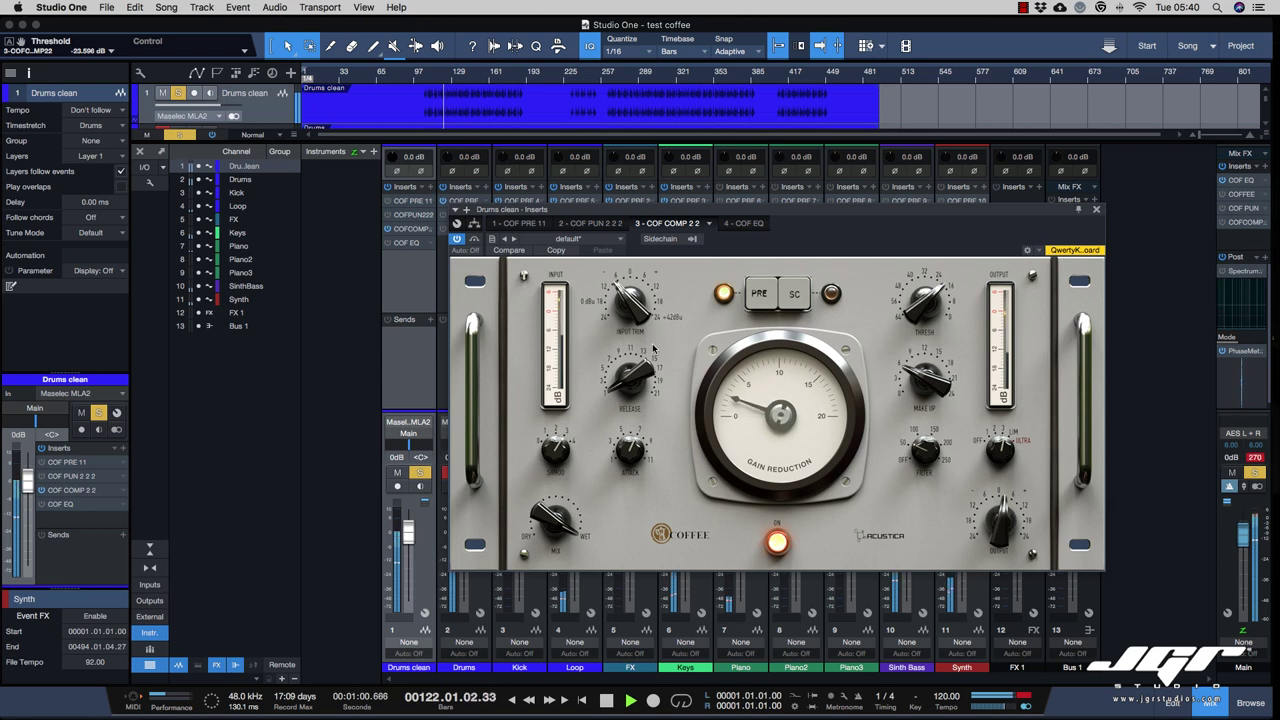
{"action": "left_click_drag", "start_coordinate": [621, 388], "coordinate": [621, 398]}
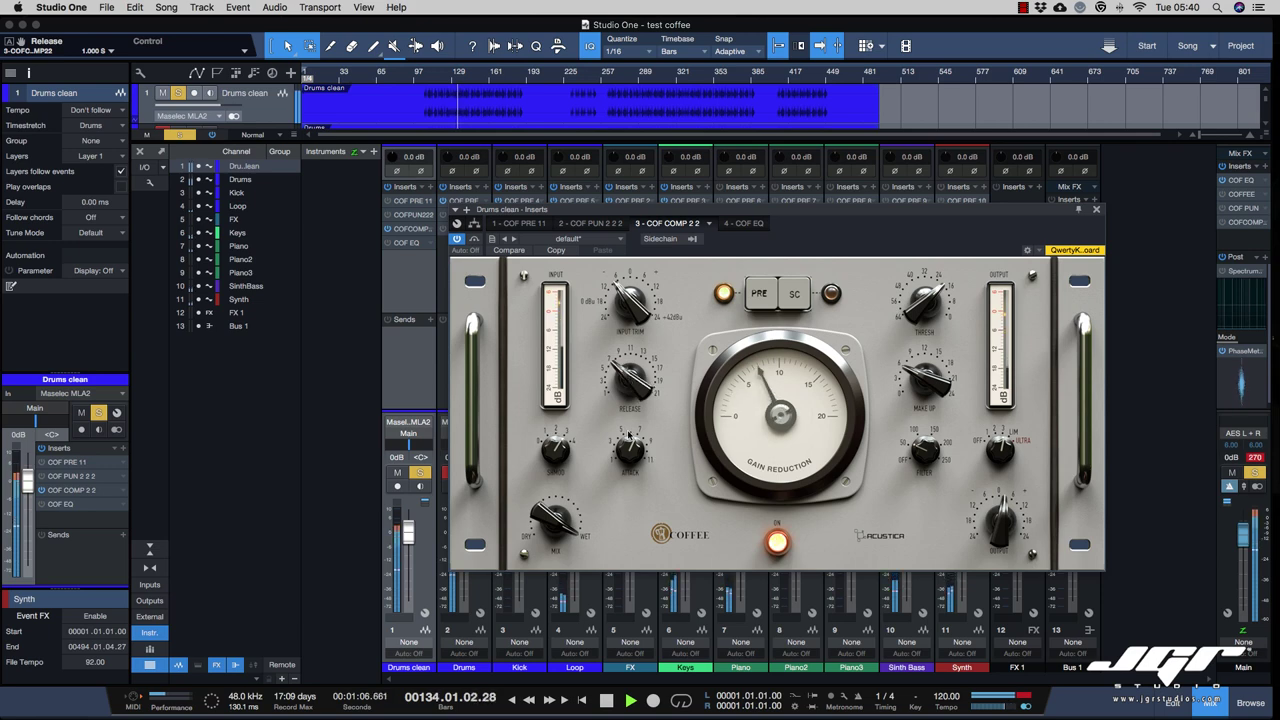
Set the drum compressor's attack to 6, SHMOD to about 3.83 ms and make-up to about 5.85 dB.
{"action": "left_click", "coordinate": [630, 449]}
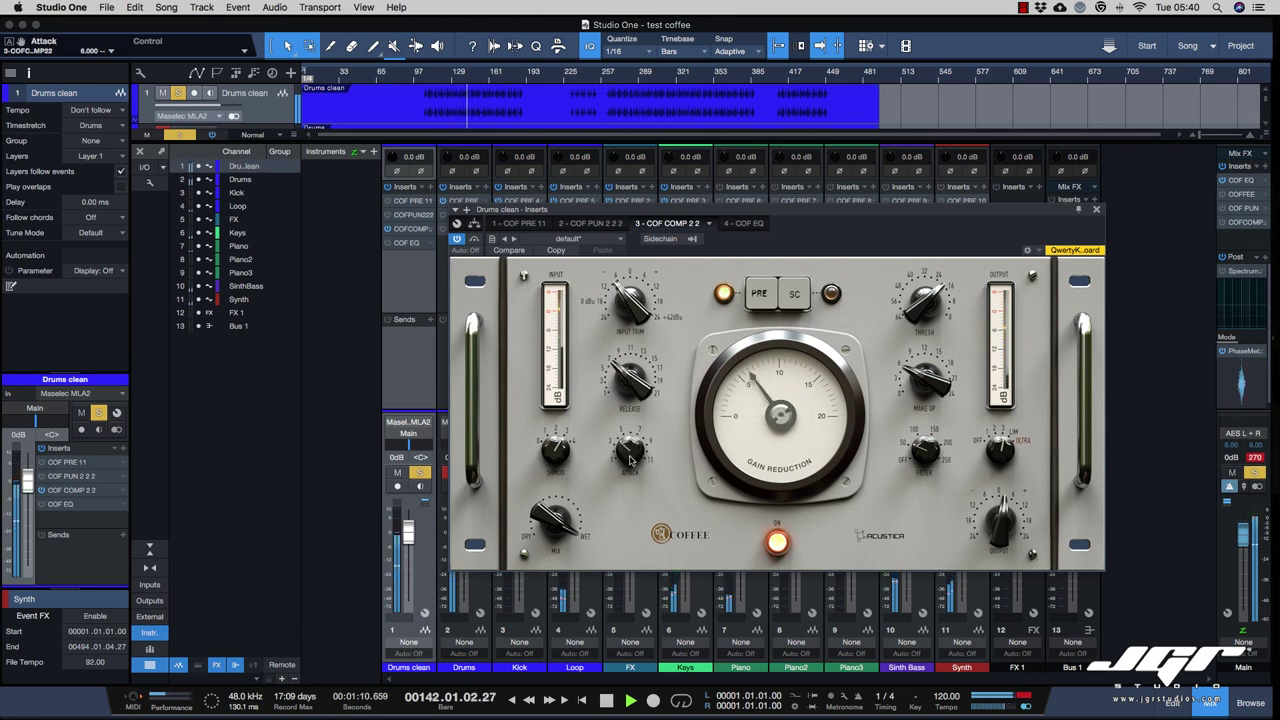
{"action": "left_click_drag", "start_coordinate": [558, 453], "coordinate": [561, 470]}
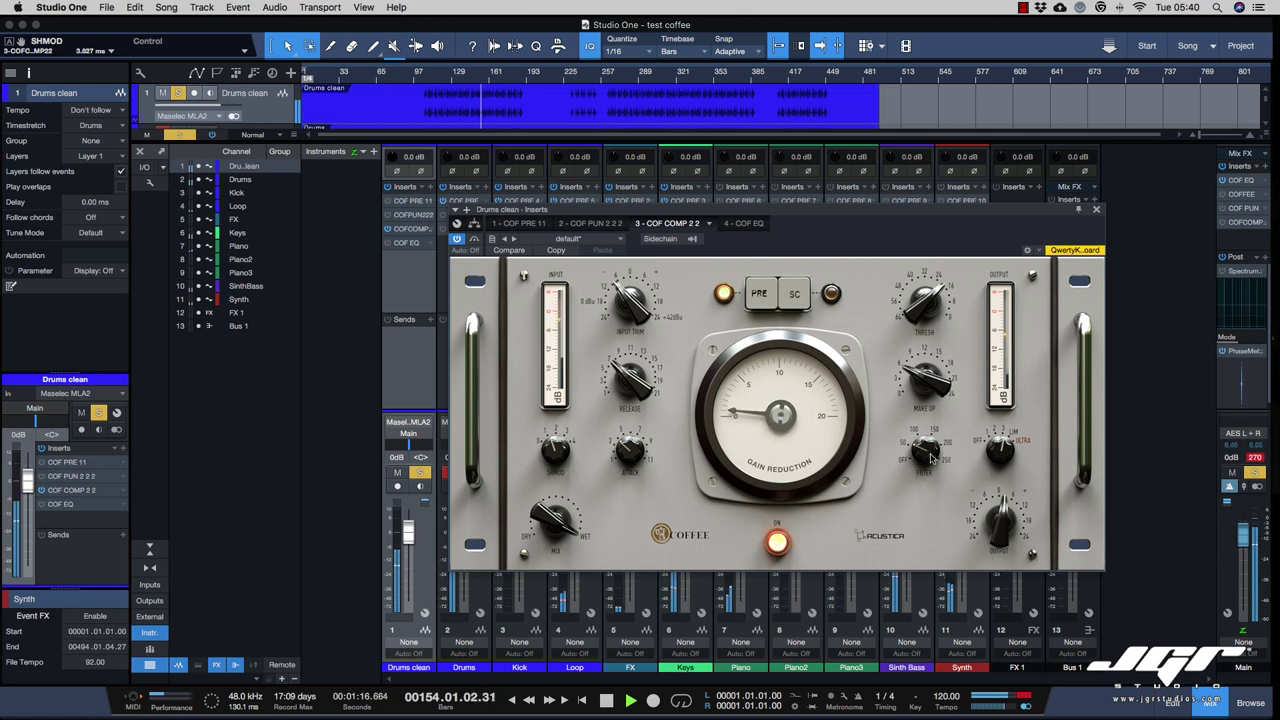
{"action": "left_click", "coordinate": [923, 385]}
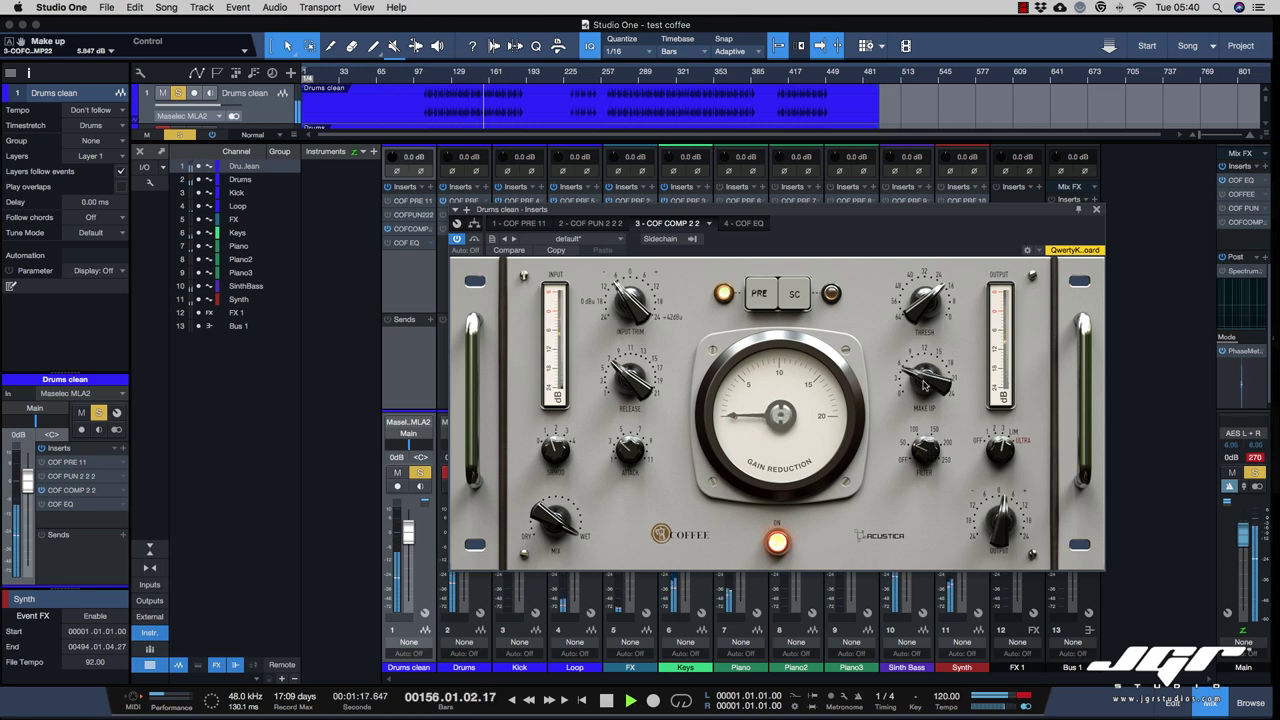
Compare the drum compressor bypassed and active while fine-tuning its make-up gain.
{"action": "left_click", "coordinate": [474, 240]}
{"action": "left_click", "coordinate": [474, 240]}
{"action": "left_click_drag", "start_coordinate": [945, 379], "coordinate": [945, 380]}
{"action": "left_click", "coordinate": [474, 240]}
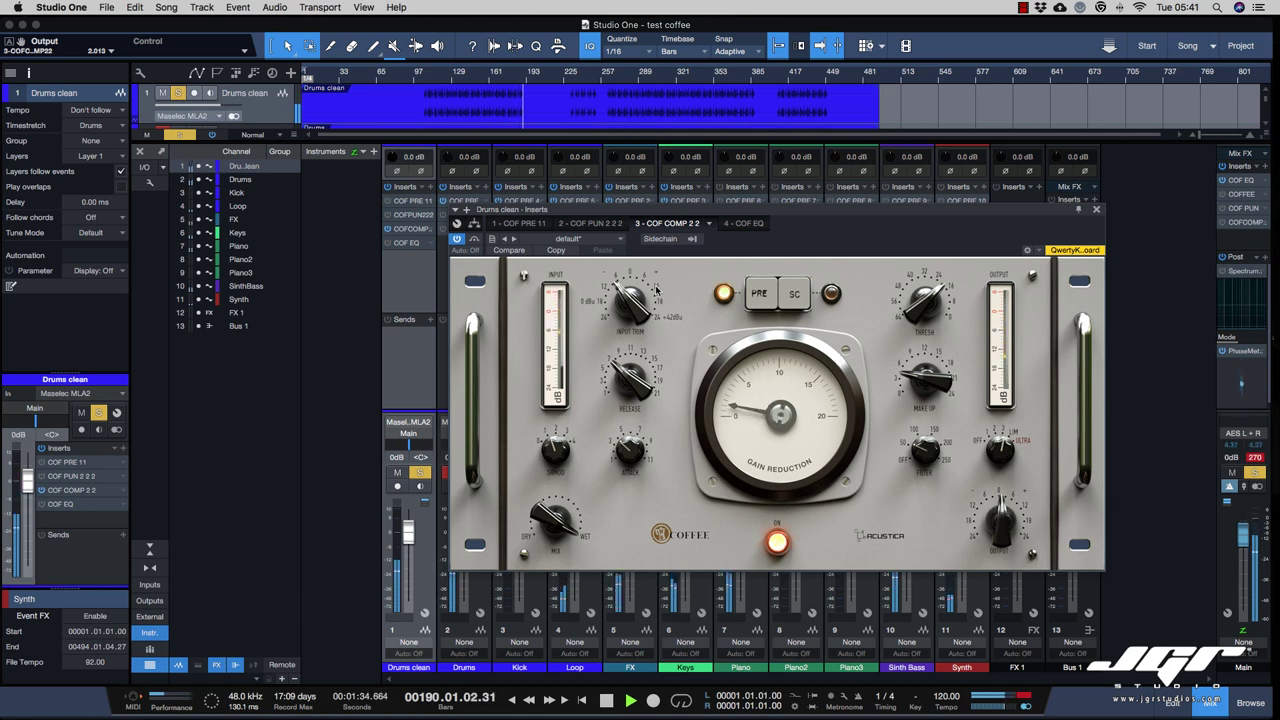
Set the drum compressor's Comp Sel to 1:1 and threshold to about -33.87 dB while replaying, readjusting its release.
{"action": "key", "text": "space"}
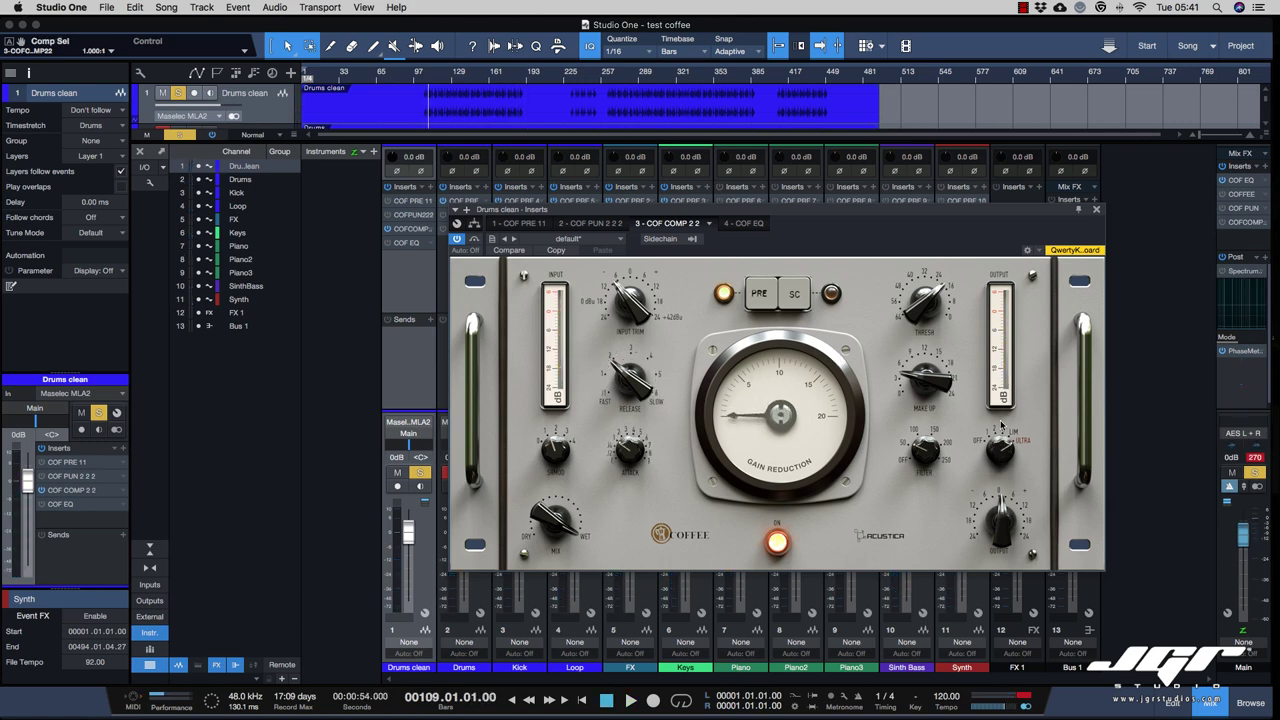
{"action": "key", "text": "space"}
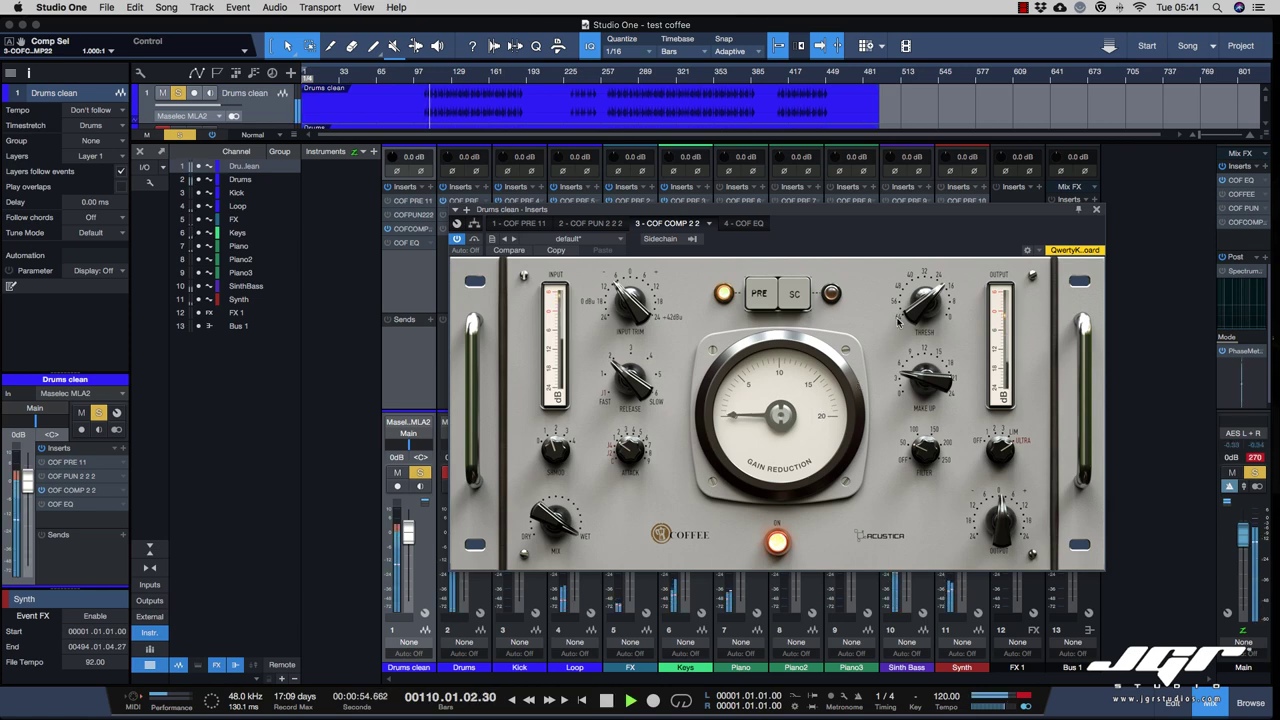
{"action": "left_click_drag", "start_coordinate": [921, 285], "coordinate": [918, 322]}
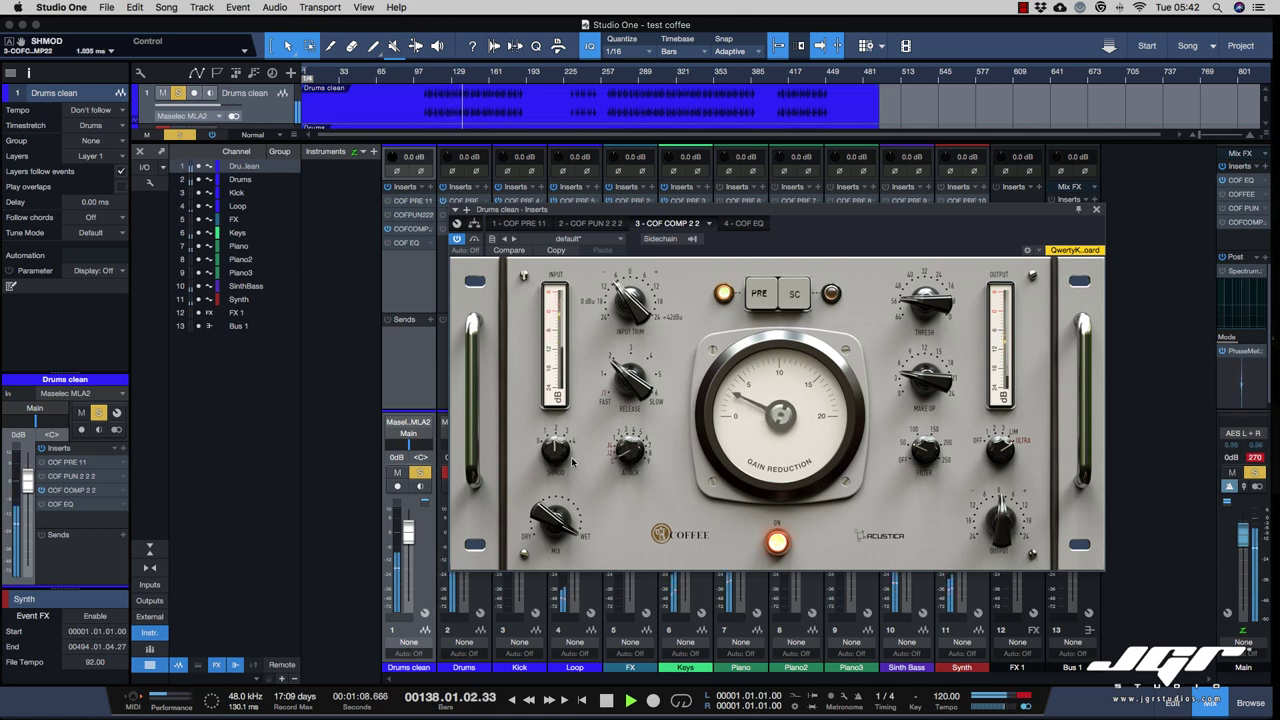
{"action": "mouse_move", "coordinate": [631, 380]}
{"action": "left_mouse_down"}
{"action": "mouse_move", "coordinate": [630, 405]}
{"action": "mouse_move", "coordinate": [628, 380]}
{"action": "left_mouse_up"}
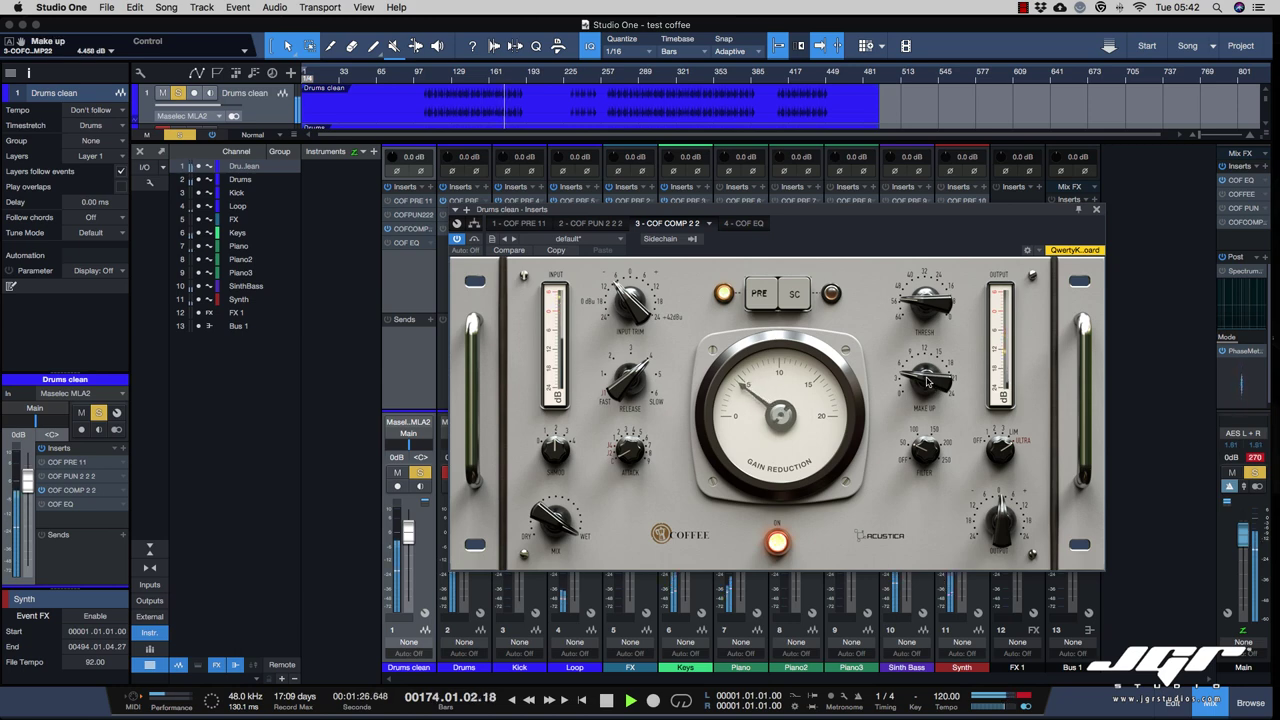
{"action": "left_click_drag", "start_coordinate": [928, 298], "coordinate": [925, 315]}
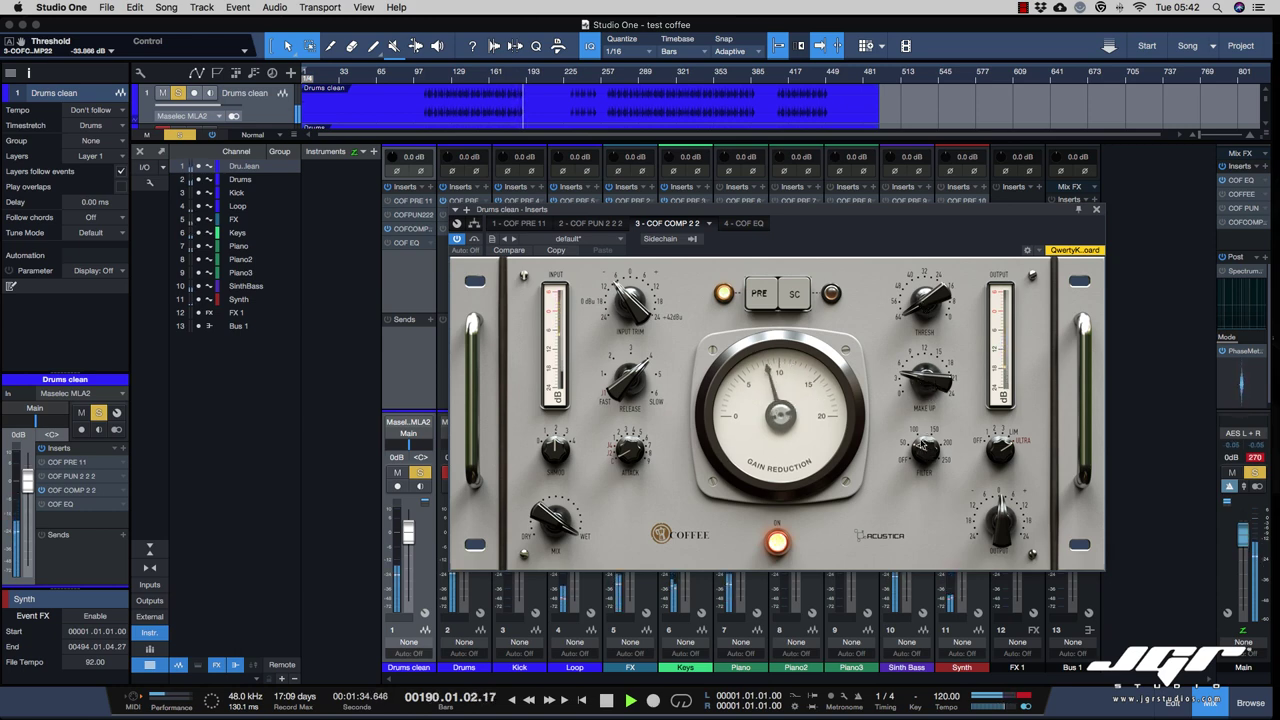
Replay the drums, adjust the compressor's make-up gain and compare it bypassed and active.
{"action": "key", "text": "space"}
{"action": "key", "text": "space"}
{"action": "left_click_drag", "start_coordinate": [925, 388], "coordinate": [925, 380]}
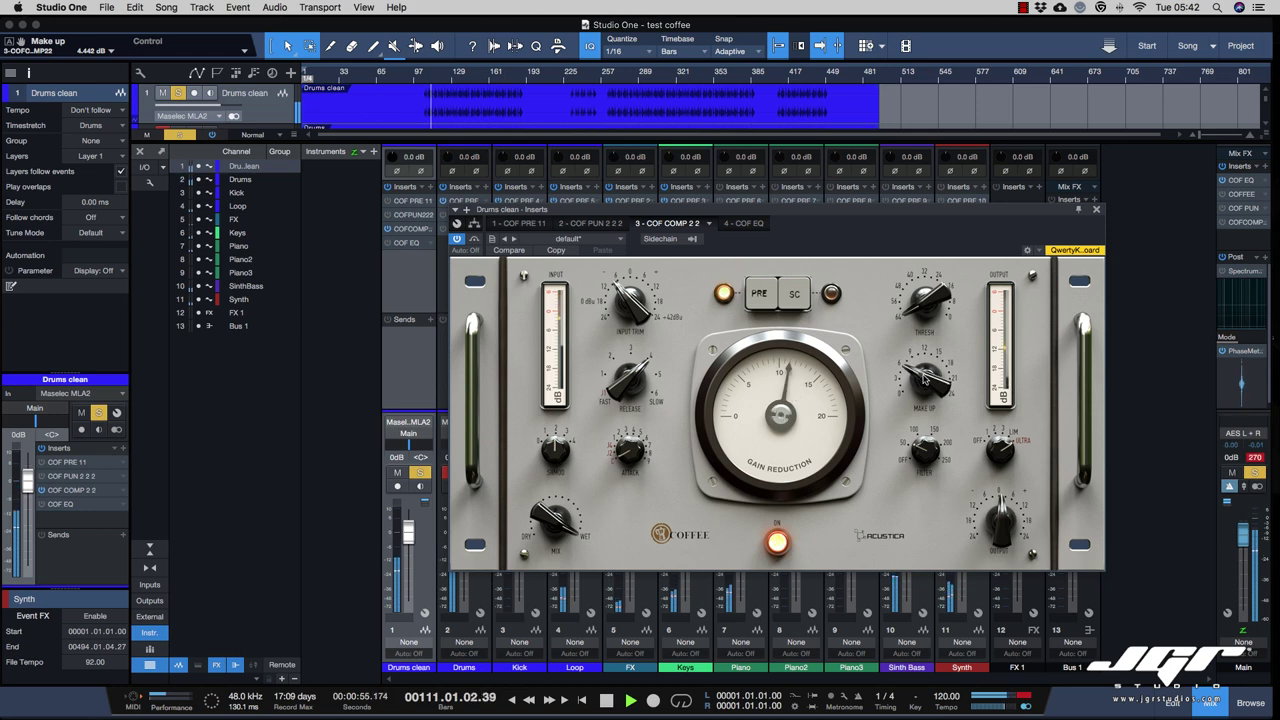
{"action": "left_click", "coordinate": [474, 239]}
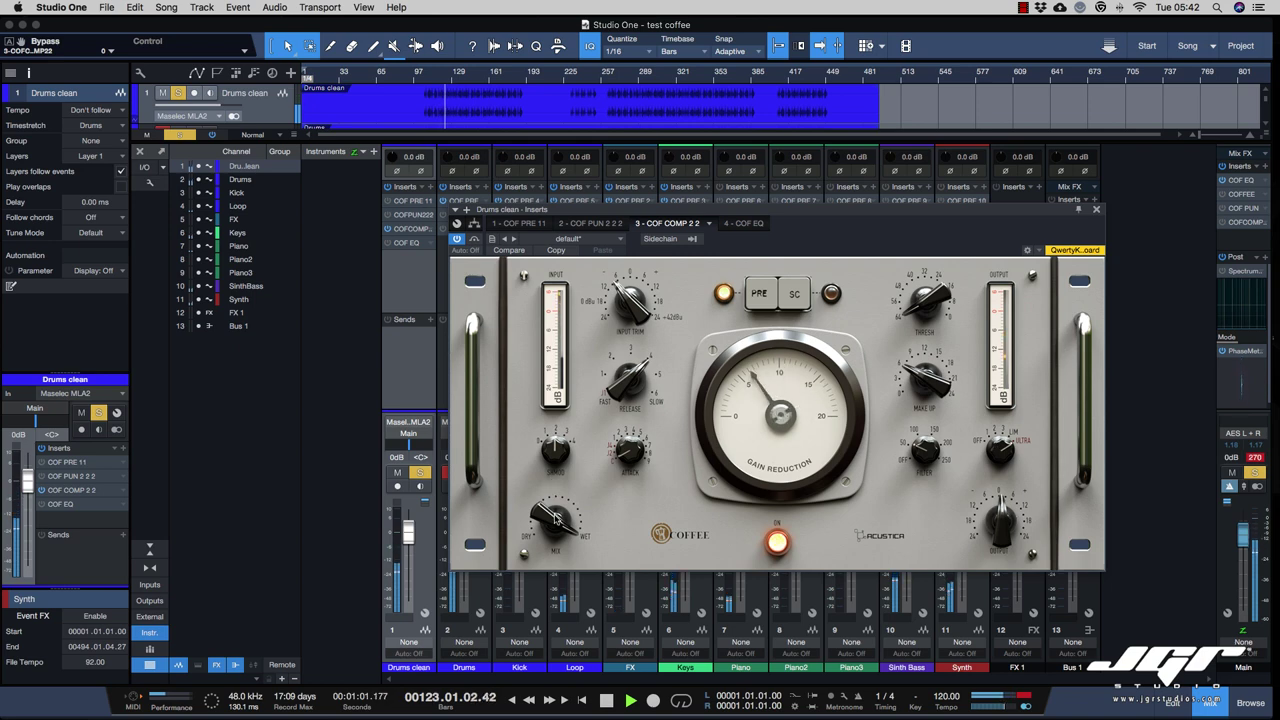
Dial the drum compressor's dry/wet mix back to a parallel blend and compare it bypassed and active.
{"action": "left_click_drag", "start_coordinate": [539, 523], "coordinate": [545, 571]}
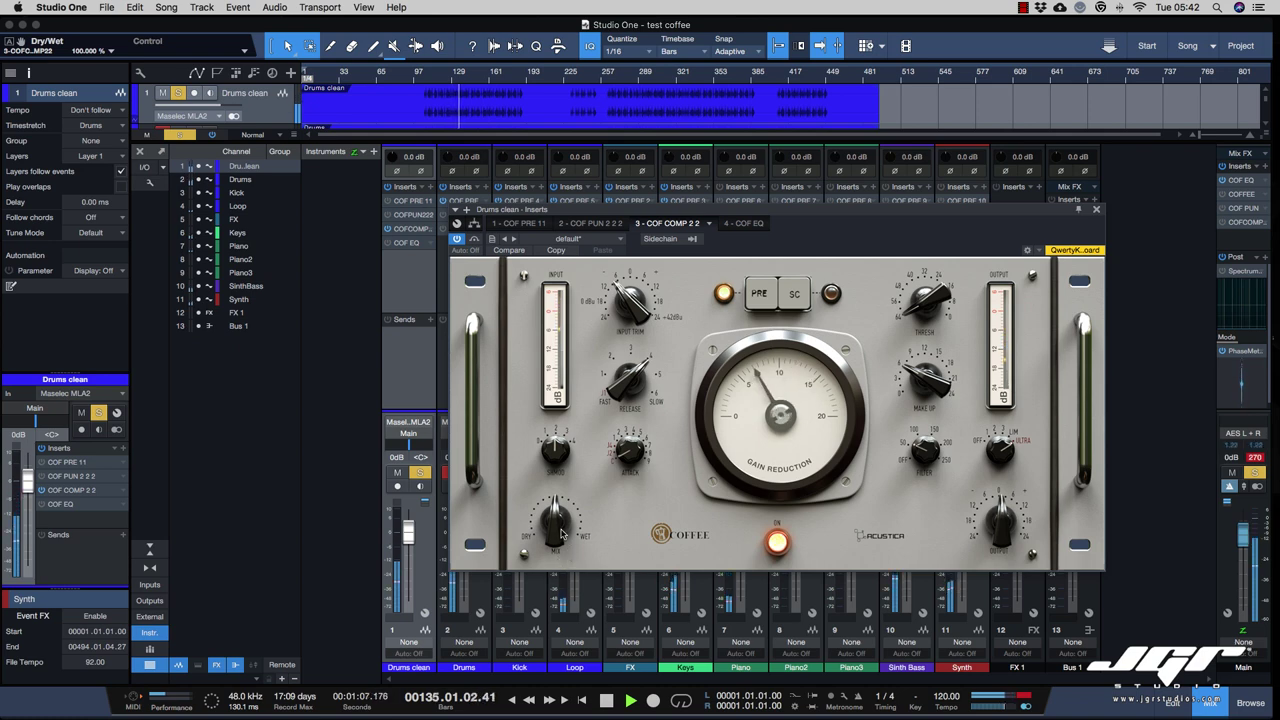
{"action": "left_click_drag", "start_coordinate": [557, 525], "coordinate": [569, 607]}
{"action": "left_click_drag", "start_coordinate": [573, 553], "coordinate": [551, 521]}
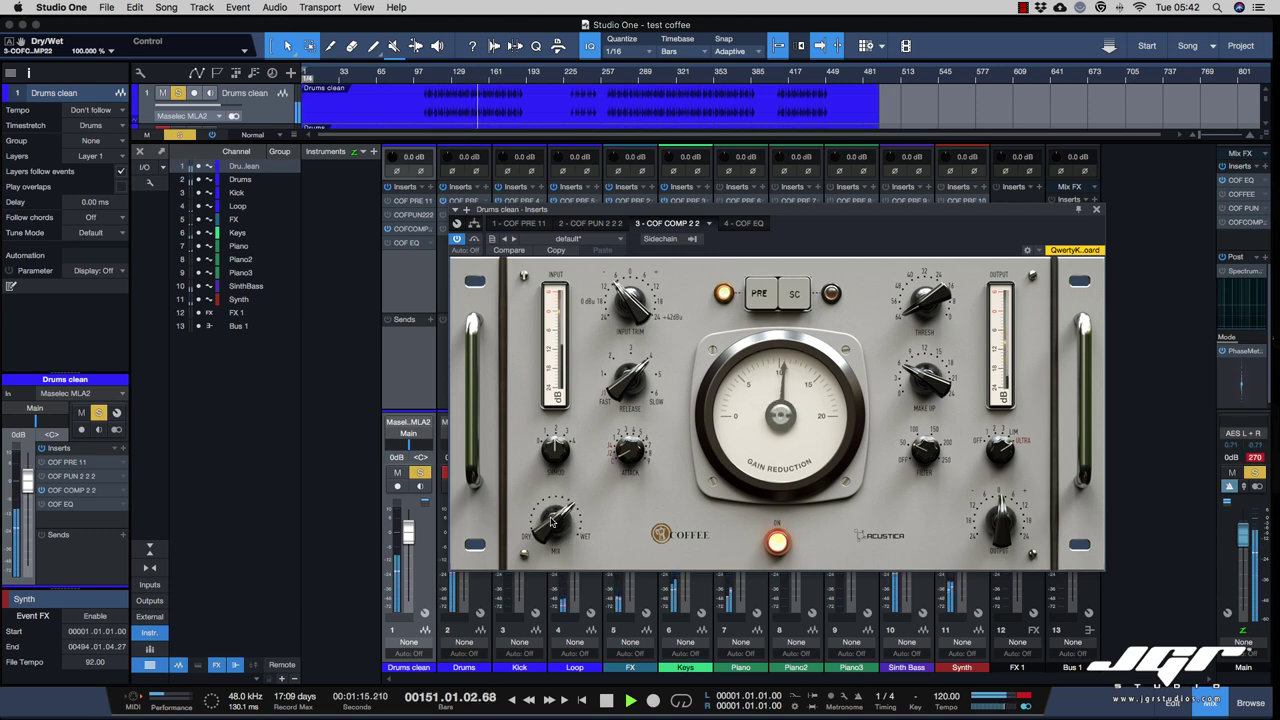
{"action": "left_click", "coordinate": [474, 241]}
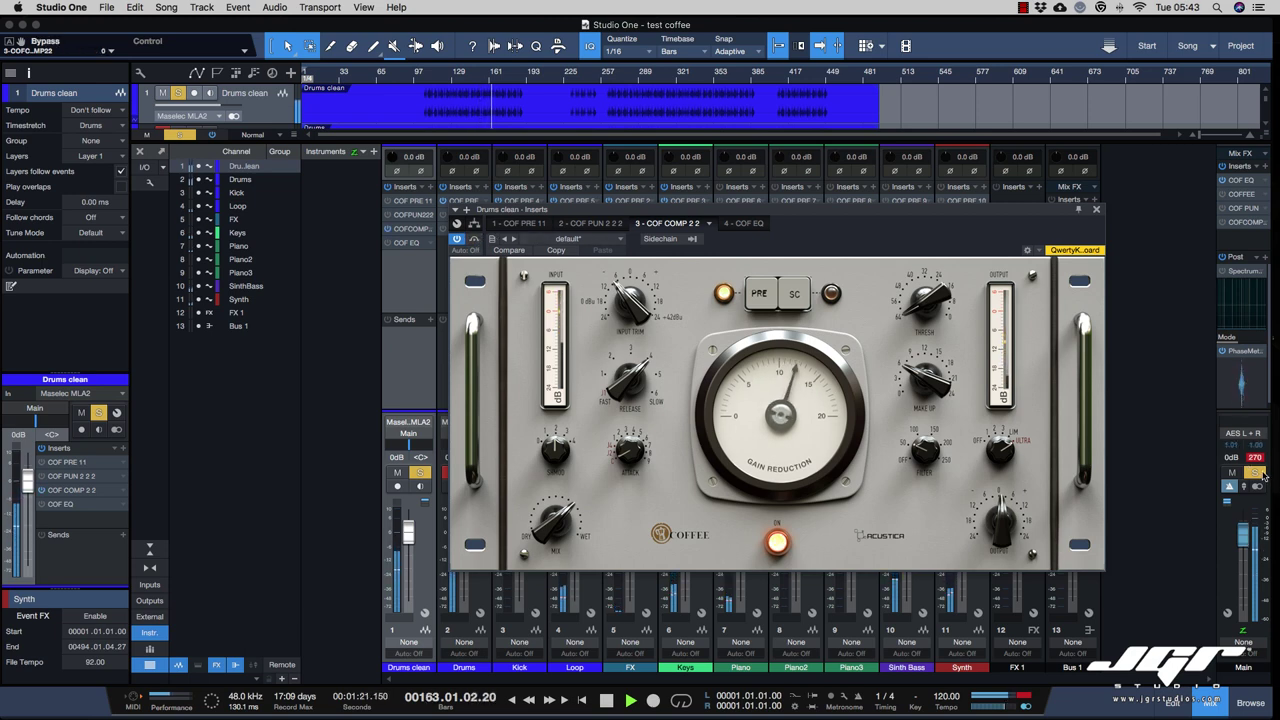
Mute the Drums channel, unsolo the clean drums and compare the compressor bypassed and active in the full mix.
{"action": "key", "text": "m"}
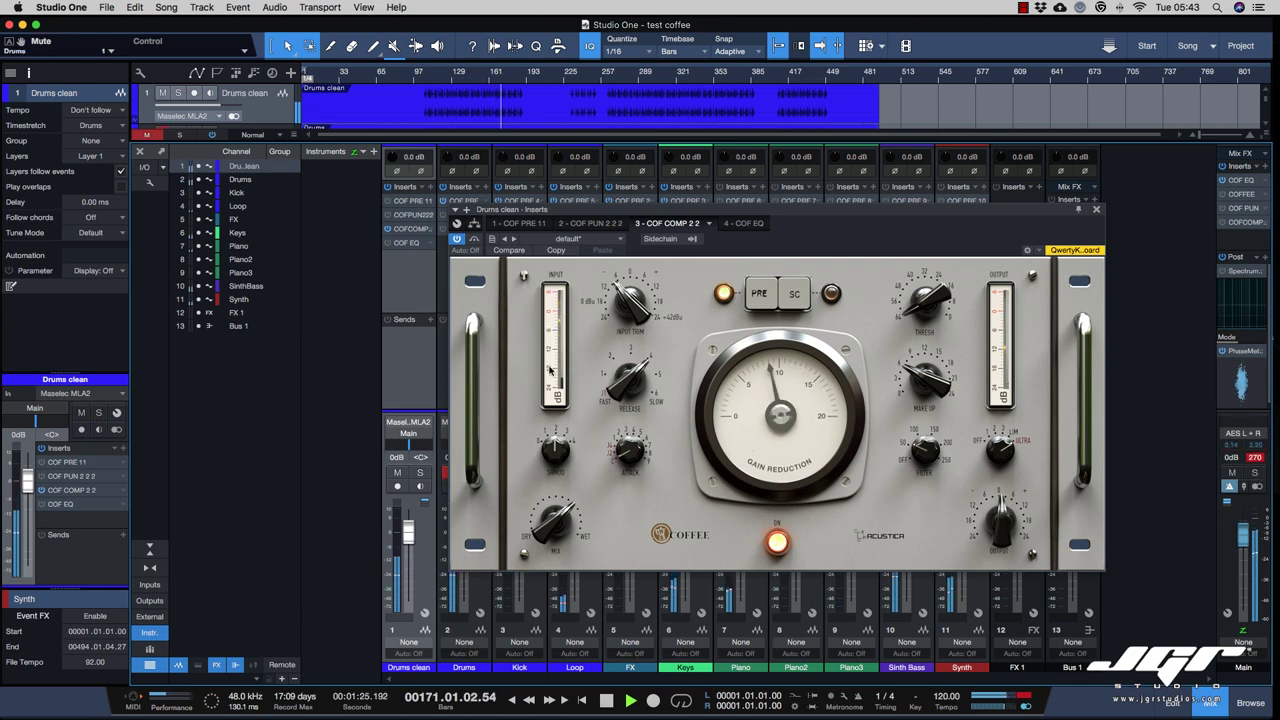
{"action": "left_click", "coordinate": [475, 241]}
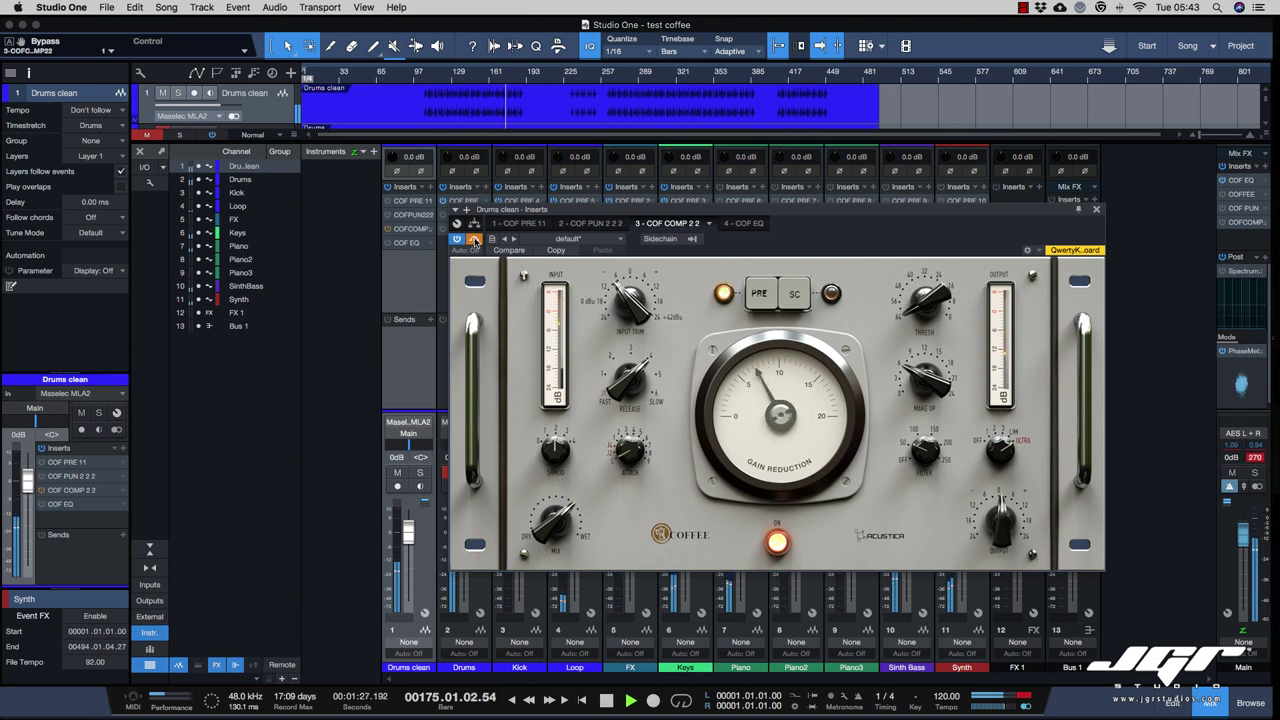
{"action": "left_click", "coordinate": [475, 241]}
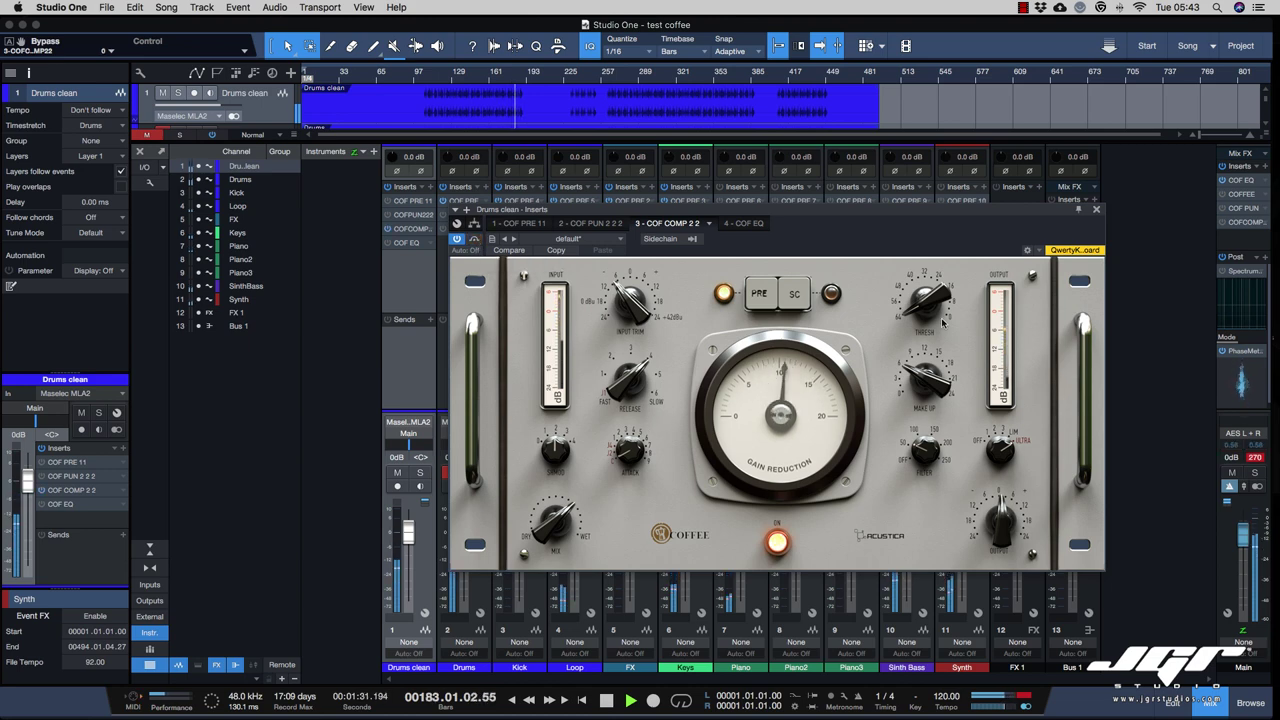
Set the drum compressor's release to 5 s and attack to 1, and readjust its threshold within the full mix.
{"action": "left_click_drag", "start_coordinate": [928, 309], "coordinate": [926, 298]}
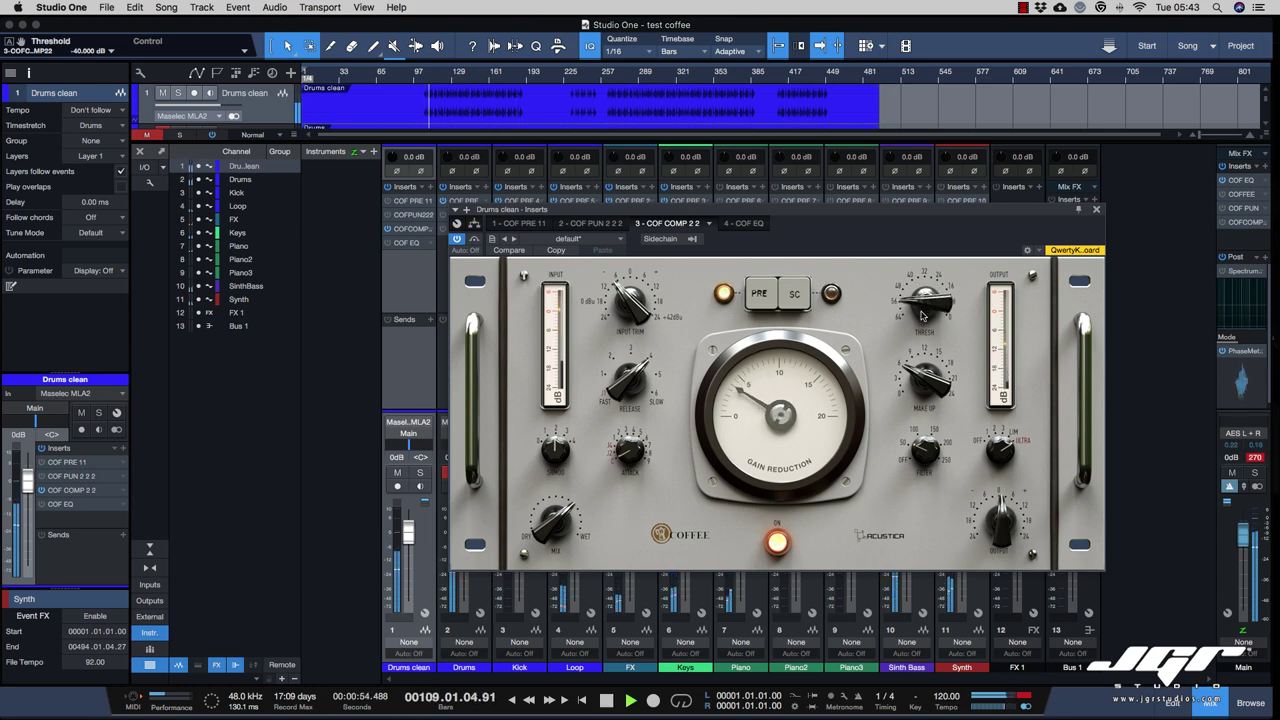
{"action": "left_click_drag", "start_coordinate": [628, 378], "coordinate": [628, 388]}
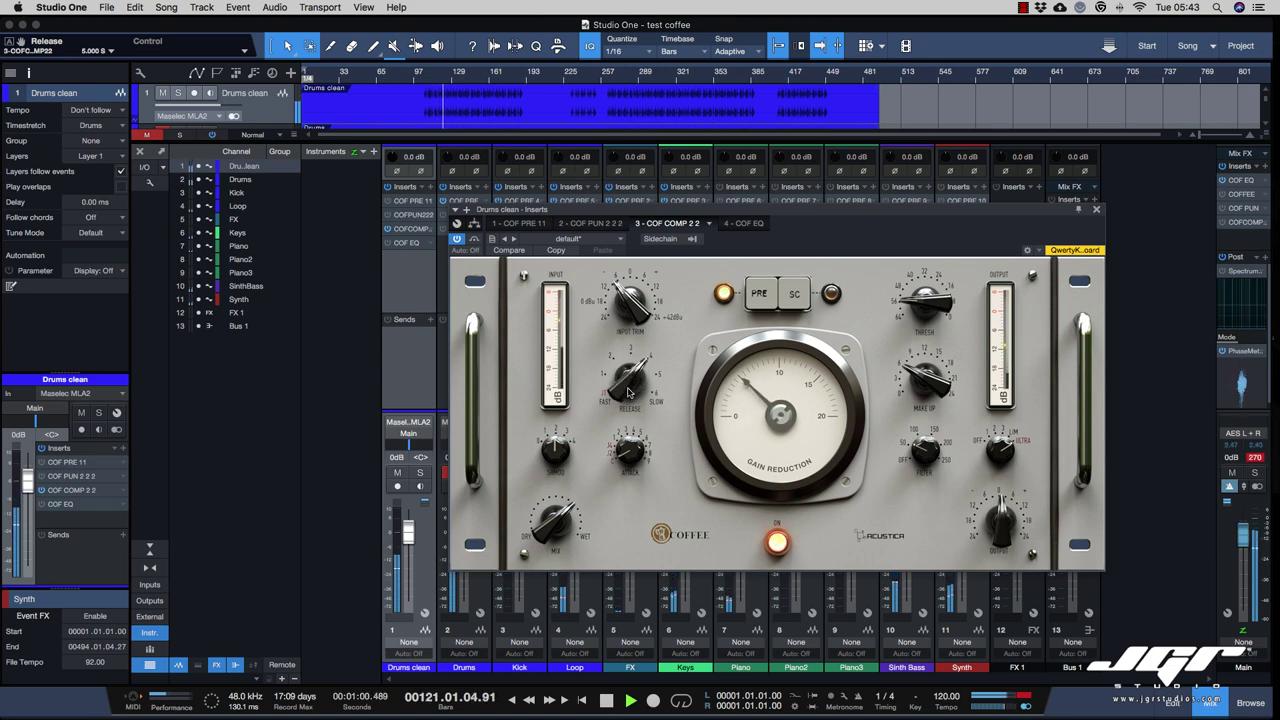
{"action": "left_click_drag", "start_coordinate": [636, 455], "coordinate": [636, 450]}
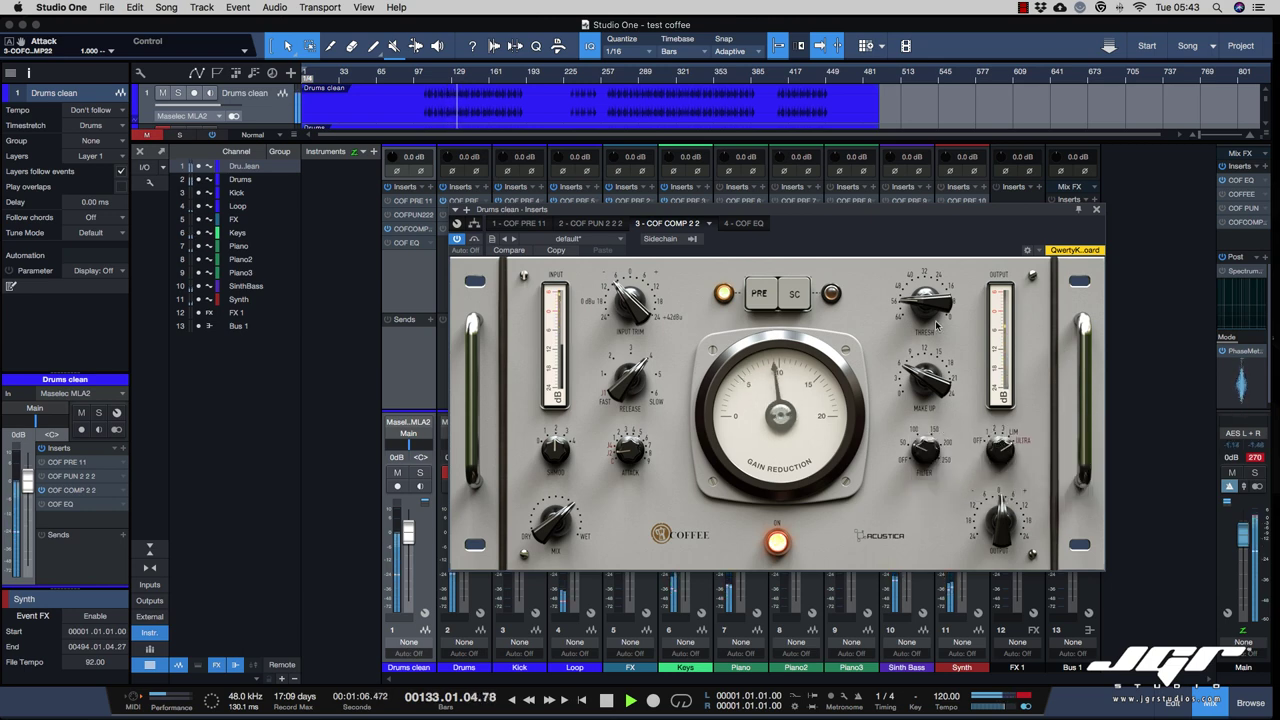
{"action": "left_click_drag", "start_coordinate": [930, 305], "coordinate": [928, 288]}
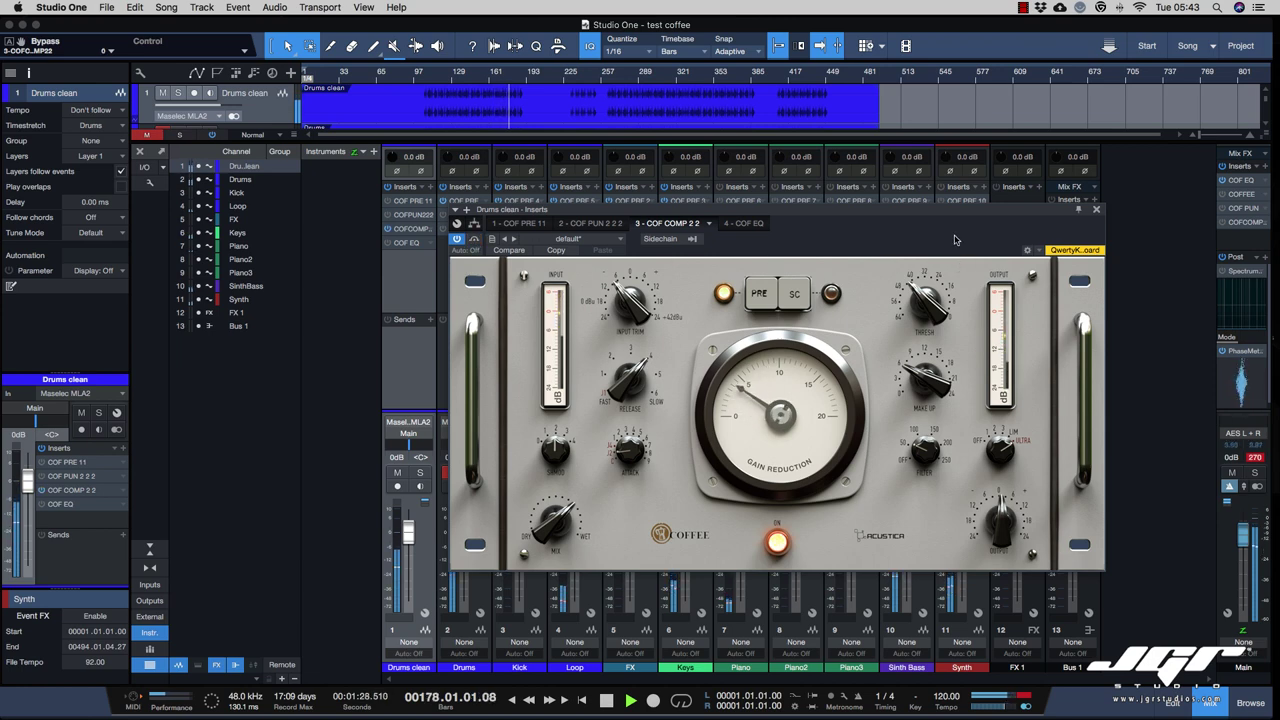
Replay the full mix from bar 109 and compare the drum compressor bypassed and active.
{"action": "key", "text": "space"}
{"action": "left_click_drag", "start_coordinate": [955, 240], "coordinate": [945, 274]}
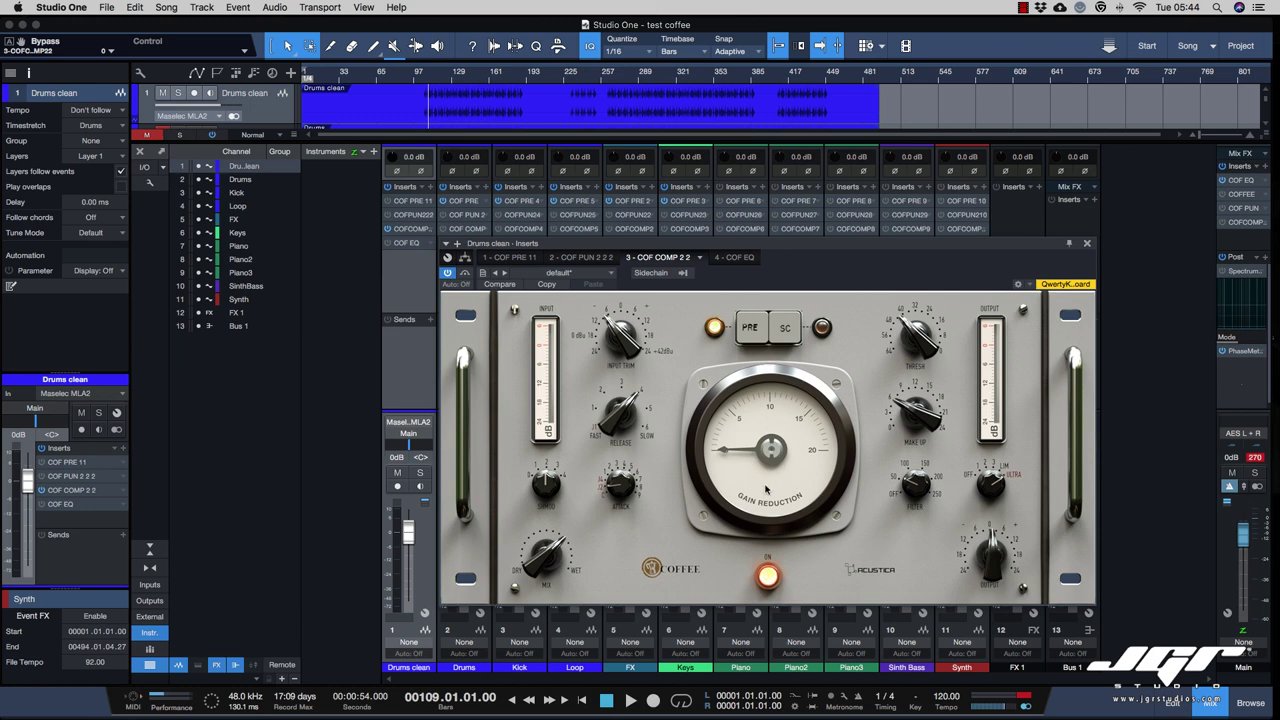
{"action": "key", "text": "space"}
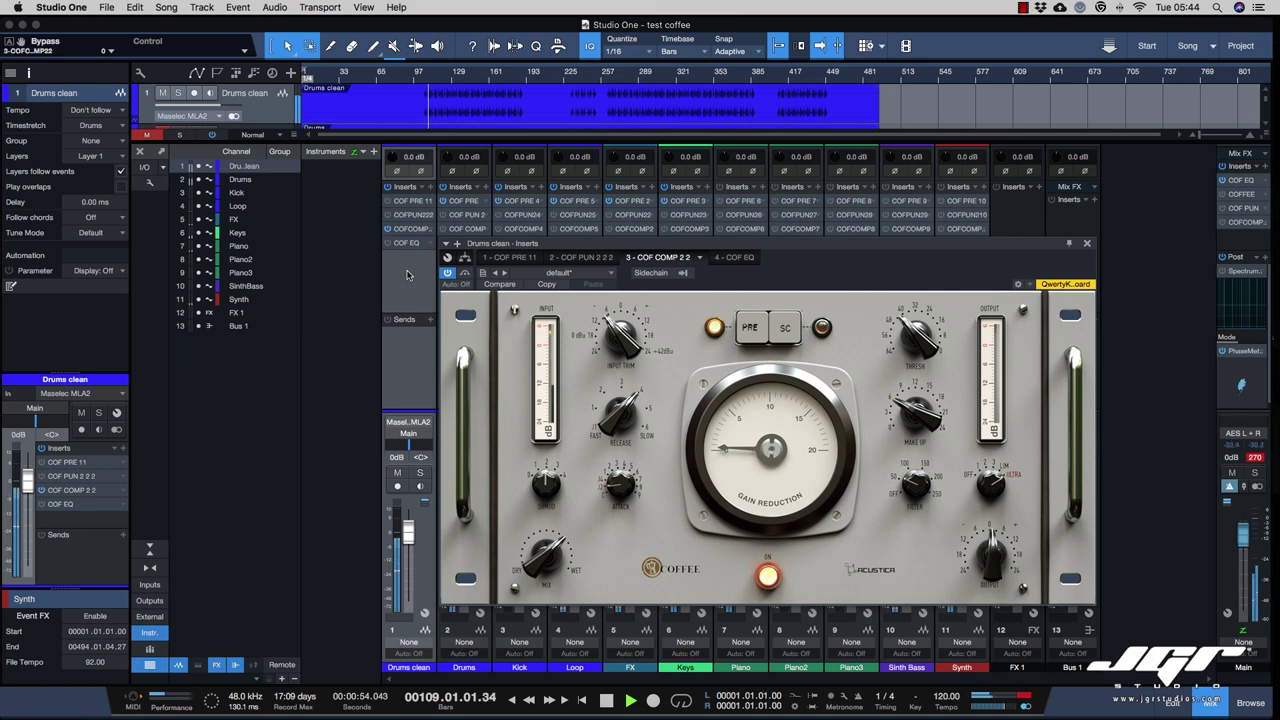
{"action": "left_click", "coordinate": [464, 274]}
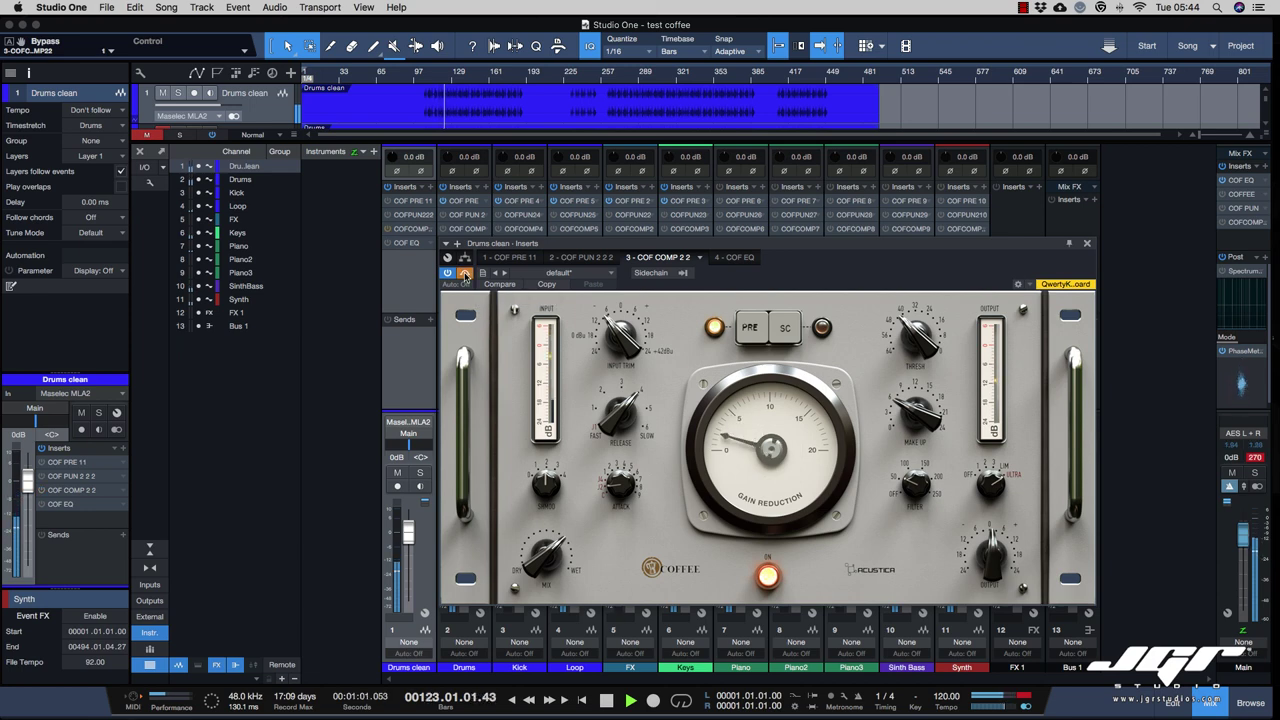
{"action": "left_click", "coordinate": [464, 274]}
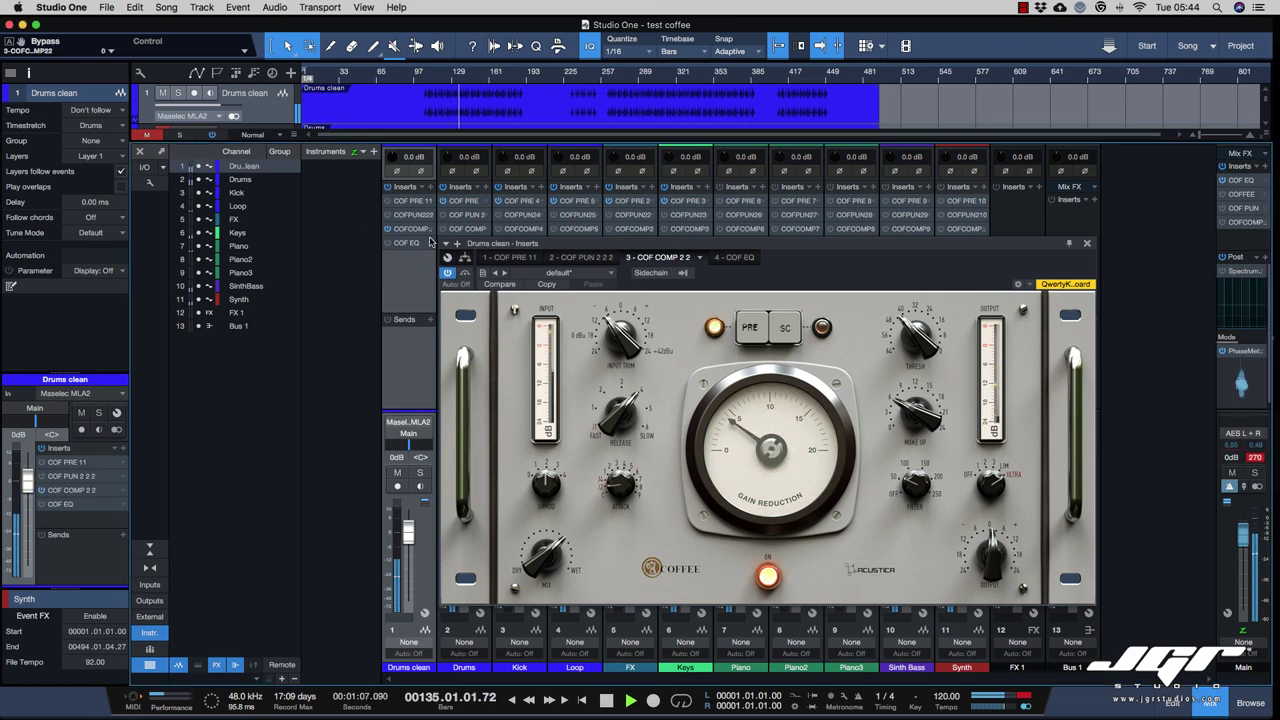
Open the main bus COF COMP 10, switch it on, and set its threshold to about -41.24 and input trim to about 0.13.
{"action": "left_click", "coordinate": [1245, 222]}
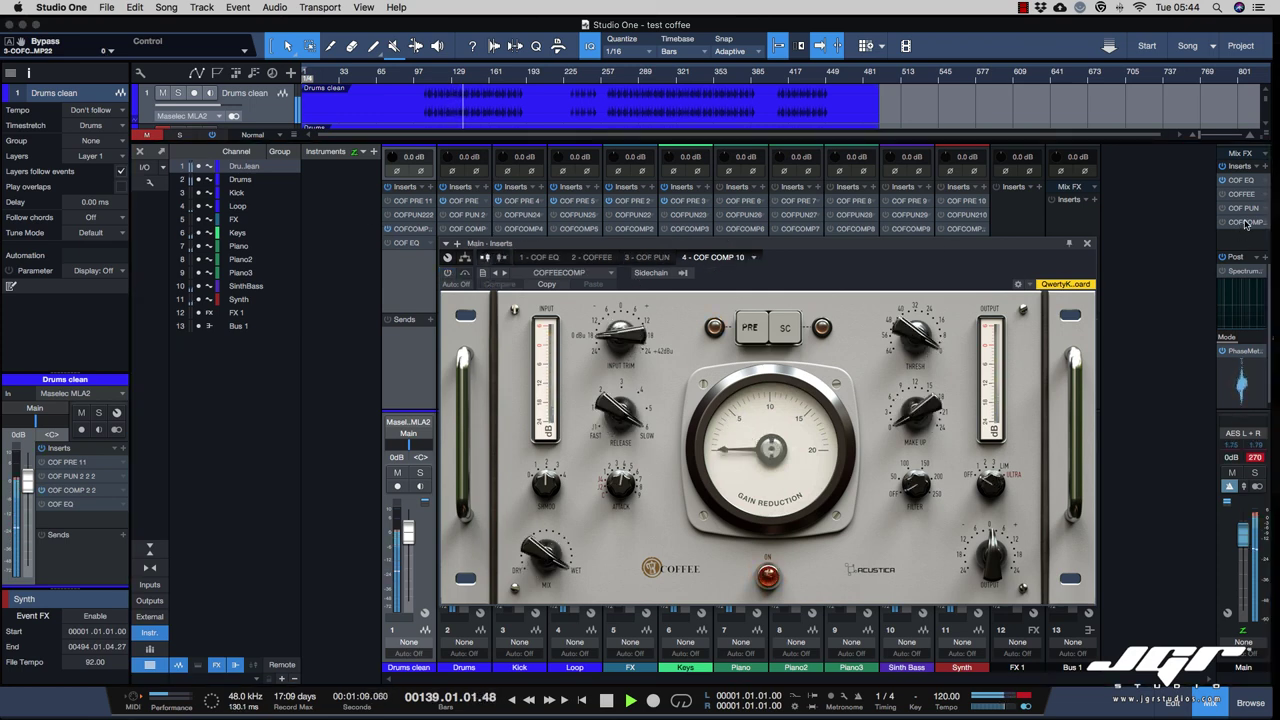
{"action": "left_click_drag", "start_coordinate": [1040, 246], "coordinate": [1026, 168]}
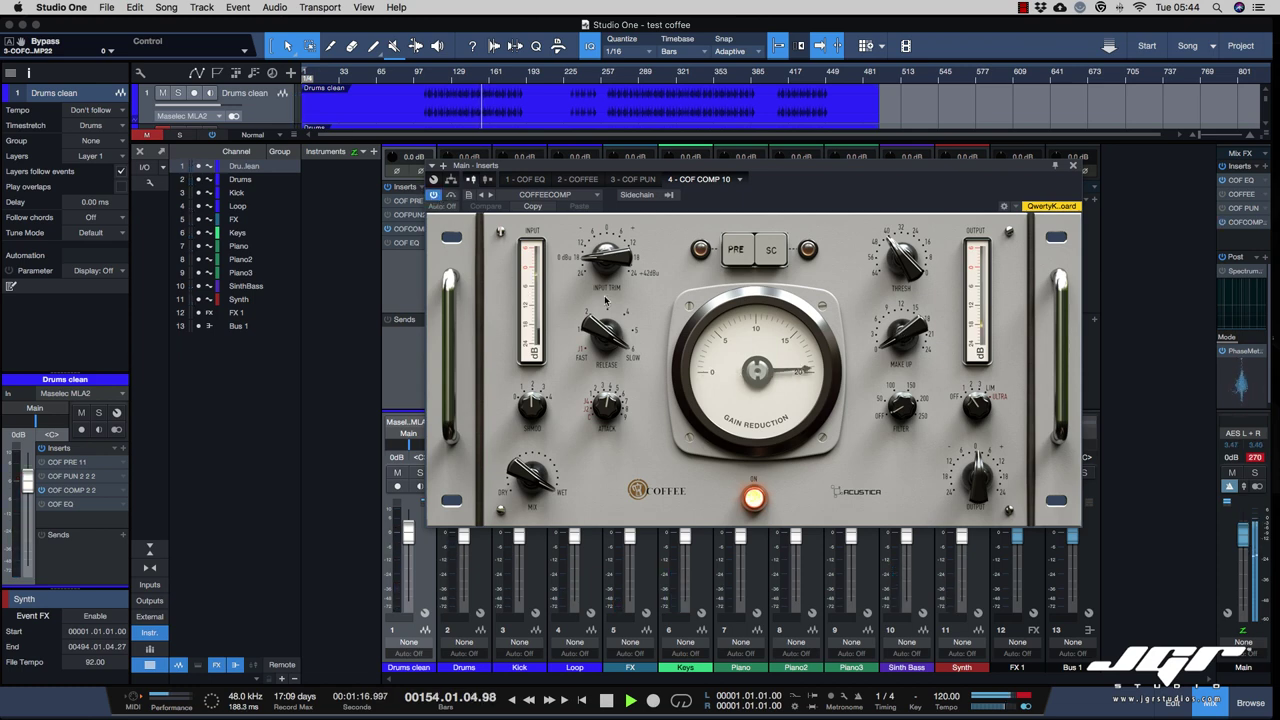
{"action": "left_click_drag", "start_coordinate": [914, 263], "coordinate": [898, 267]}
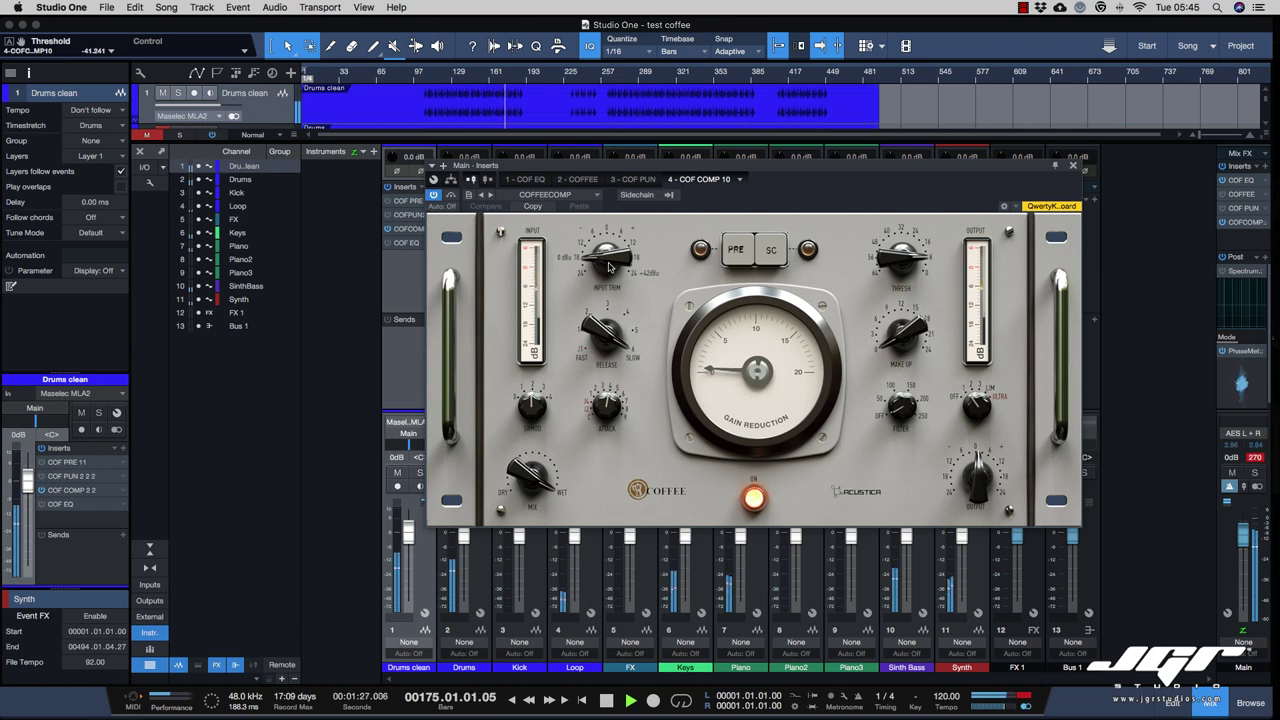
{"action": "left_click_drag", "start_coordinate": [608, 265], "coordinate": [607, 257]}
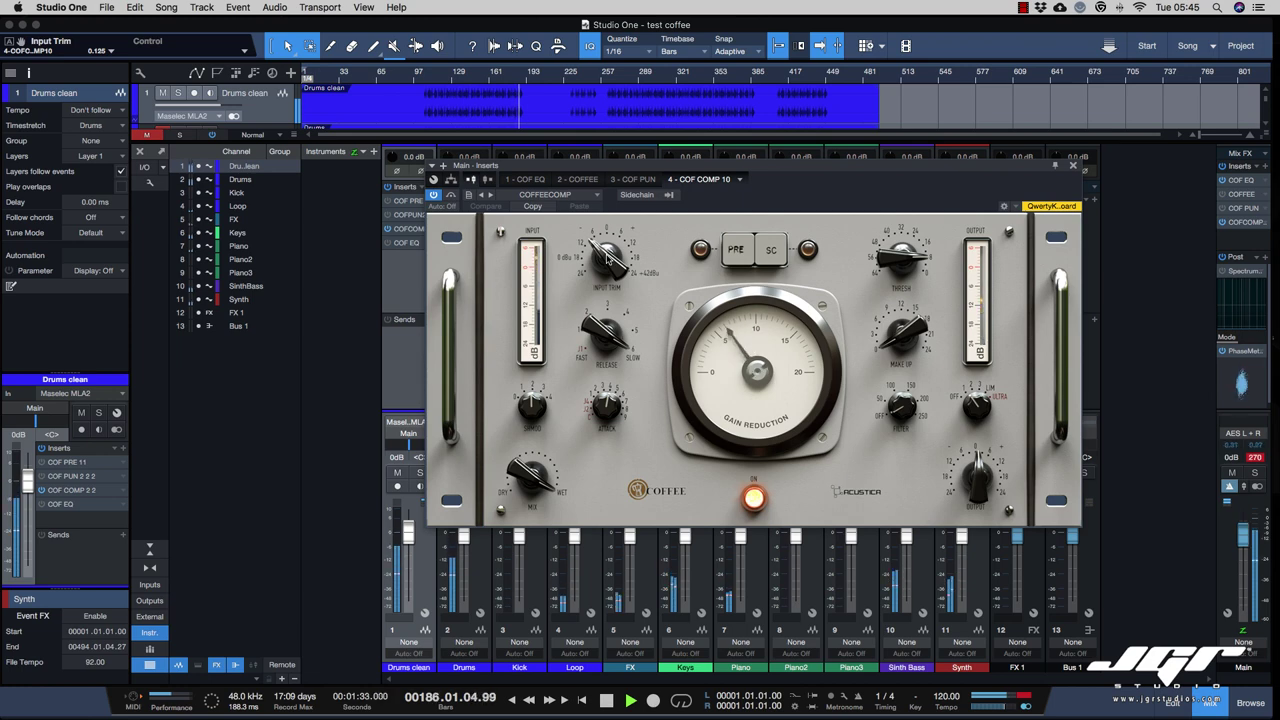
{"action": "key", "text": "space"}
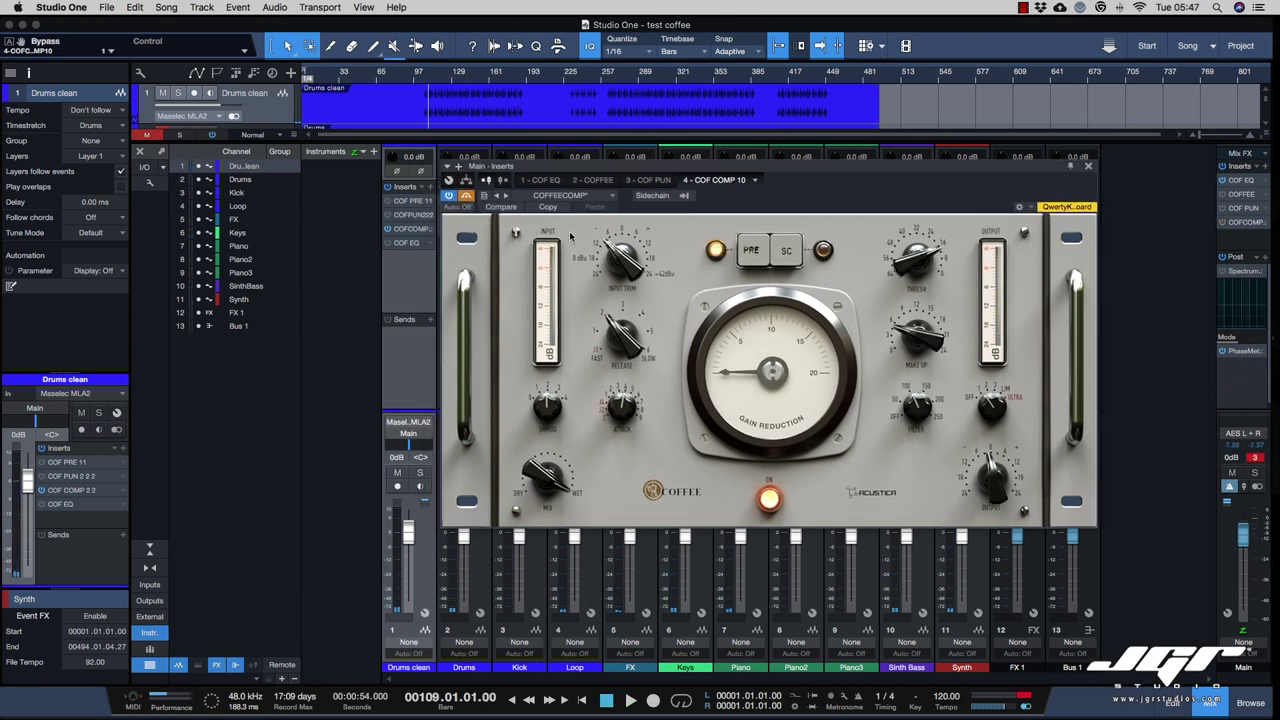
Replay the mix, dial the main bus compressor's dry/wet back to a parallel blend and compare it bypassed and active.
{"action": "key", "text": "space"}
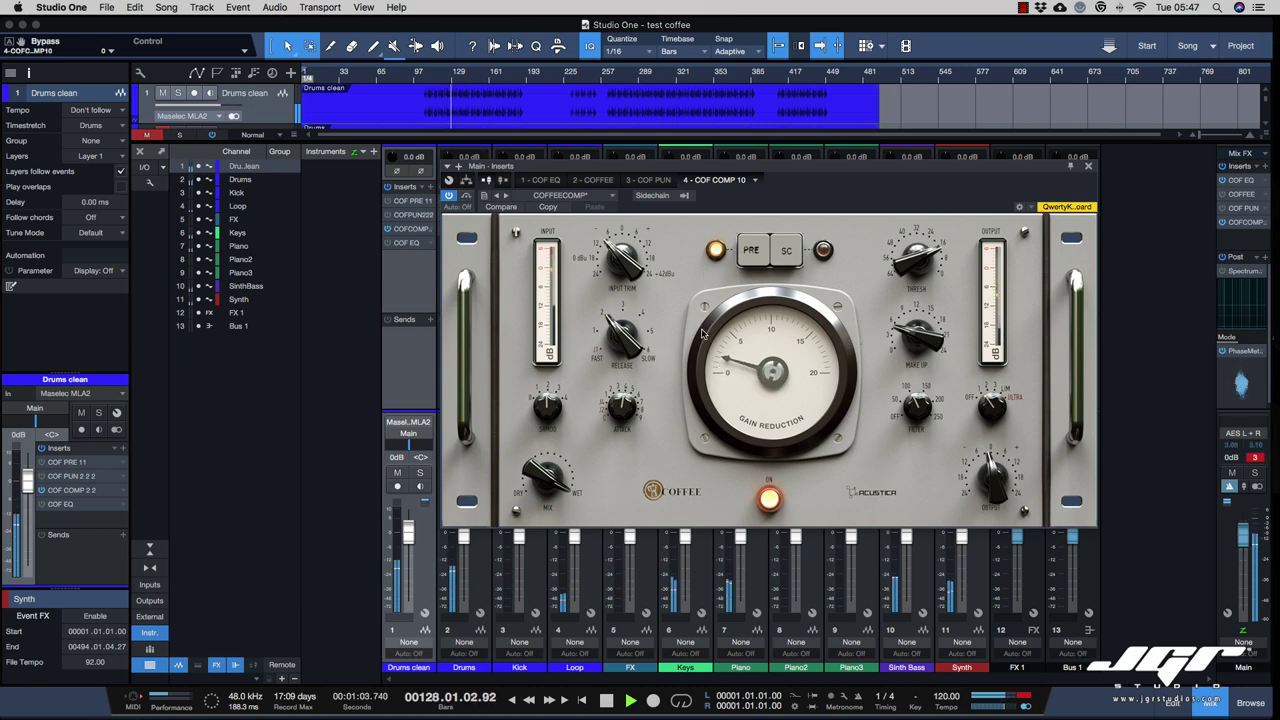
{"action": "left_click_drag", "start_coordinate": [563, 486], "coordinate": [558, 533]}
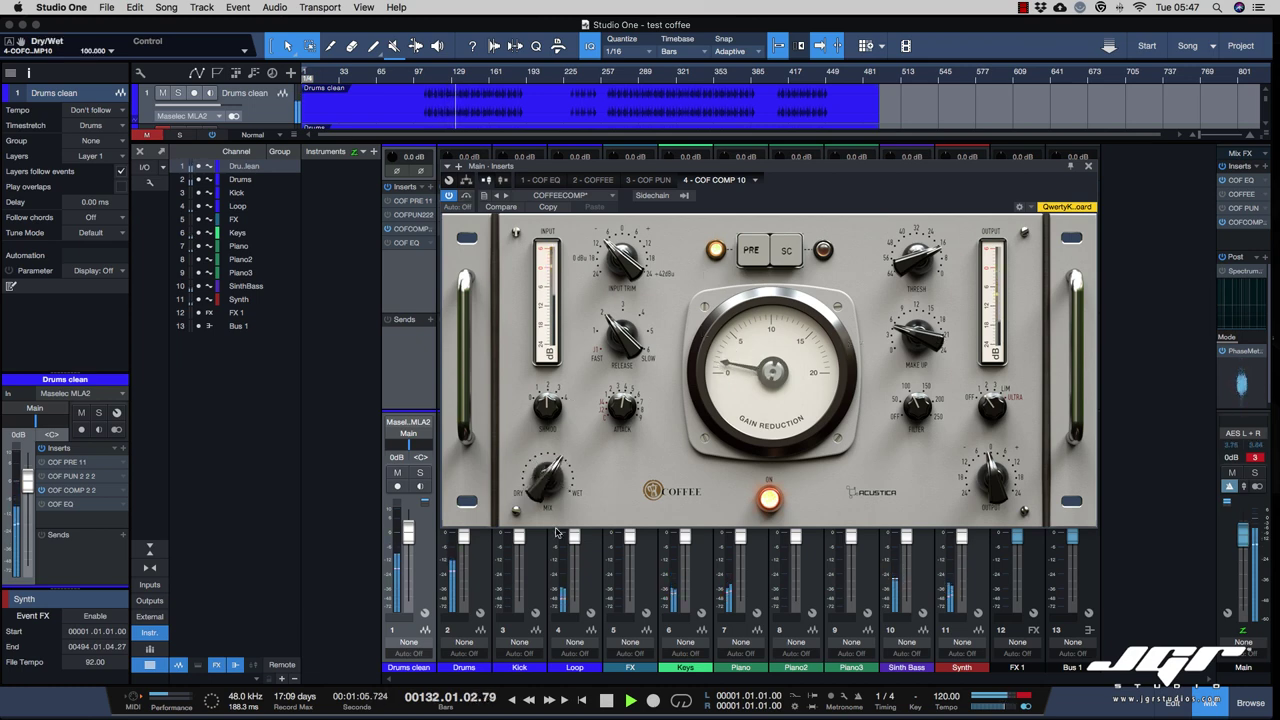
{"action": "mouse_move", "coordinate": [548, 473]}
{"action": "left_mouse_down"}
{"action": "mouse_move", "coordinate": [547, 490]}
{"action": "mouse_move", "coordinate": [547, 470]}
{"action": "left_mouse_up"}
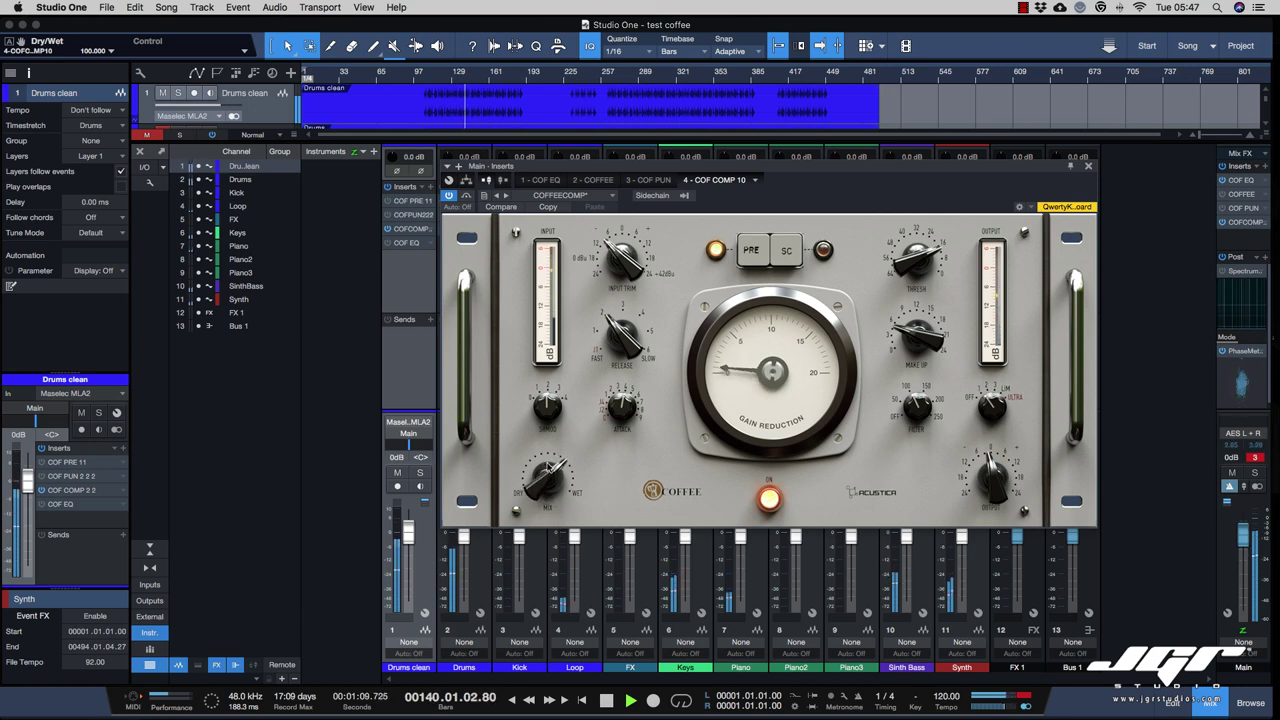
{"action": "left_click", "coordinate": [466, 196]}
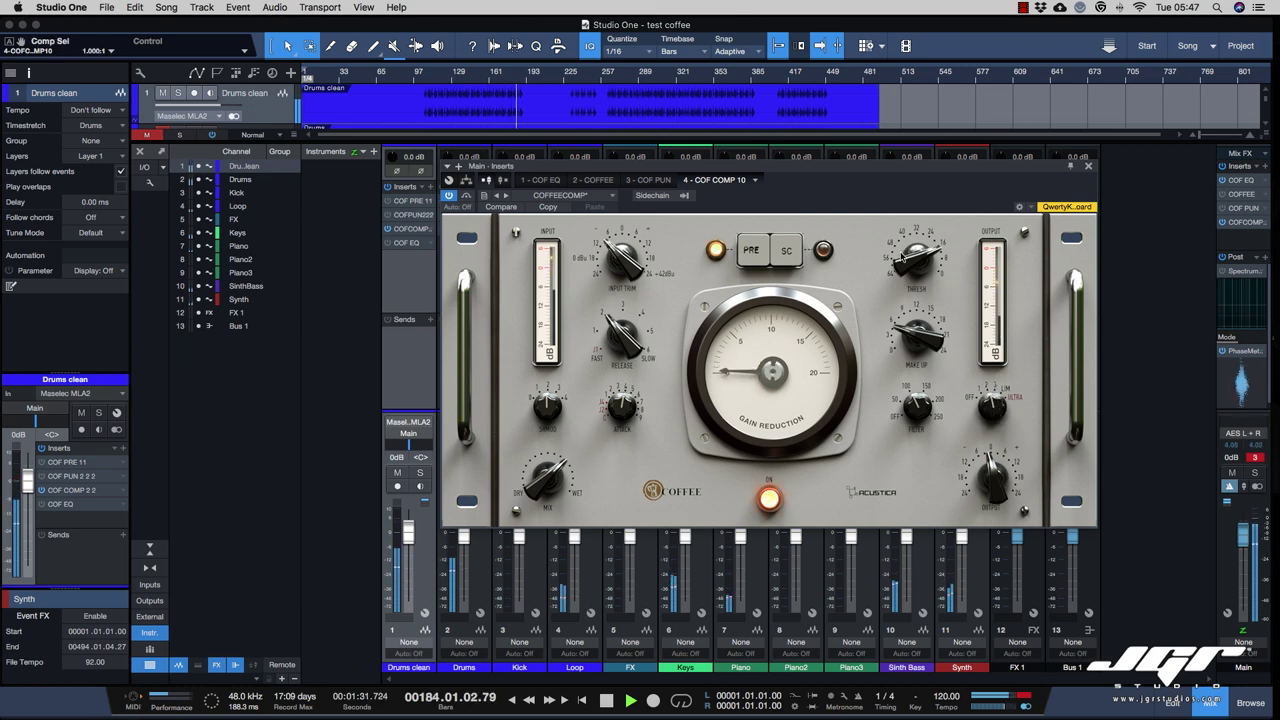
Set the main bus compressor's threshold to about -14.83, dry/wet to about 69.34 and make-up to about 8.22, readjusting its release.
{"action": "key", "text": "space"}
{"action": "key", "text": "space"}
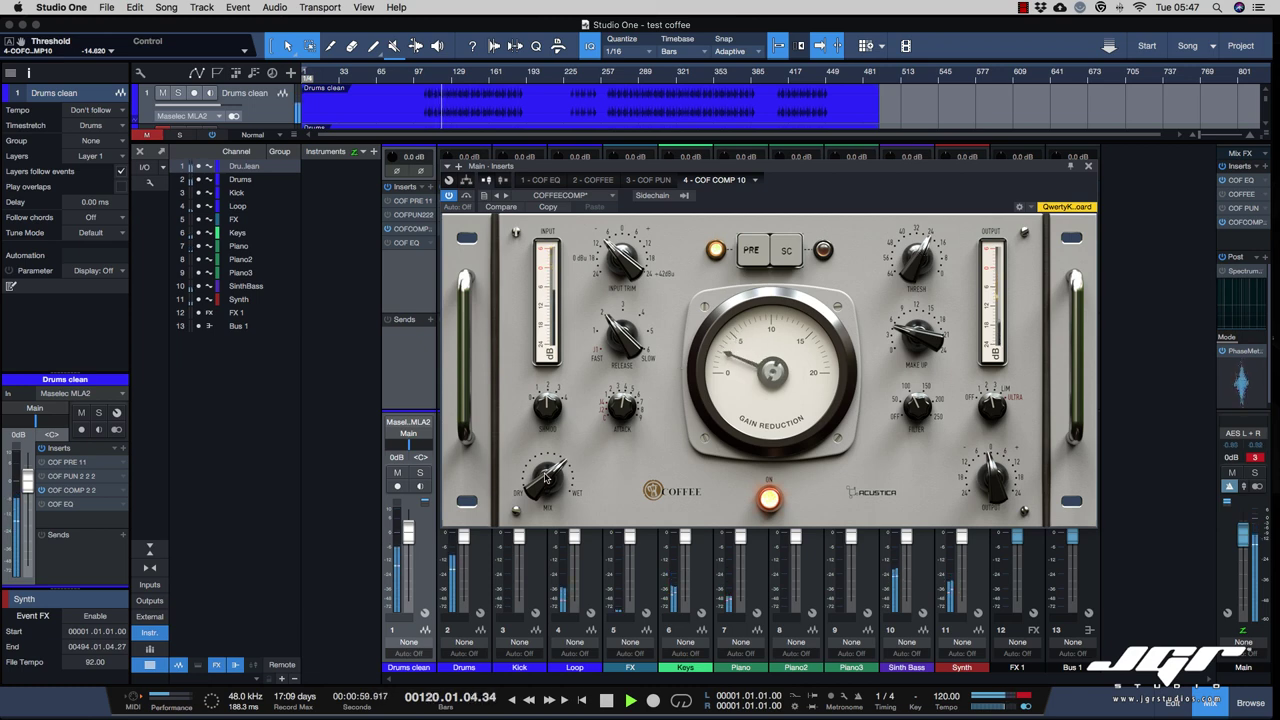
{"action": "mouse_move", "coordinate": [547, 474]}
{"action": "left_mouse_down"}
{"action": "mouse_move", "coordinate": [559, 554]}
{"action": "mouse_move", "coordinate": [550, 481]}
{"action": "left_mouse_up"}
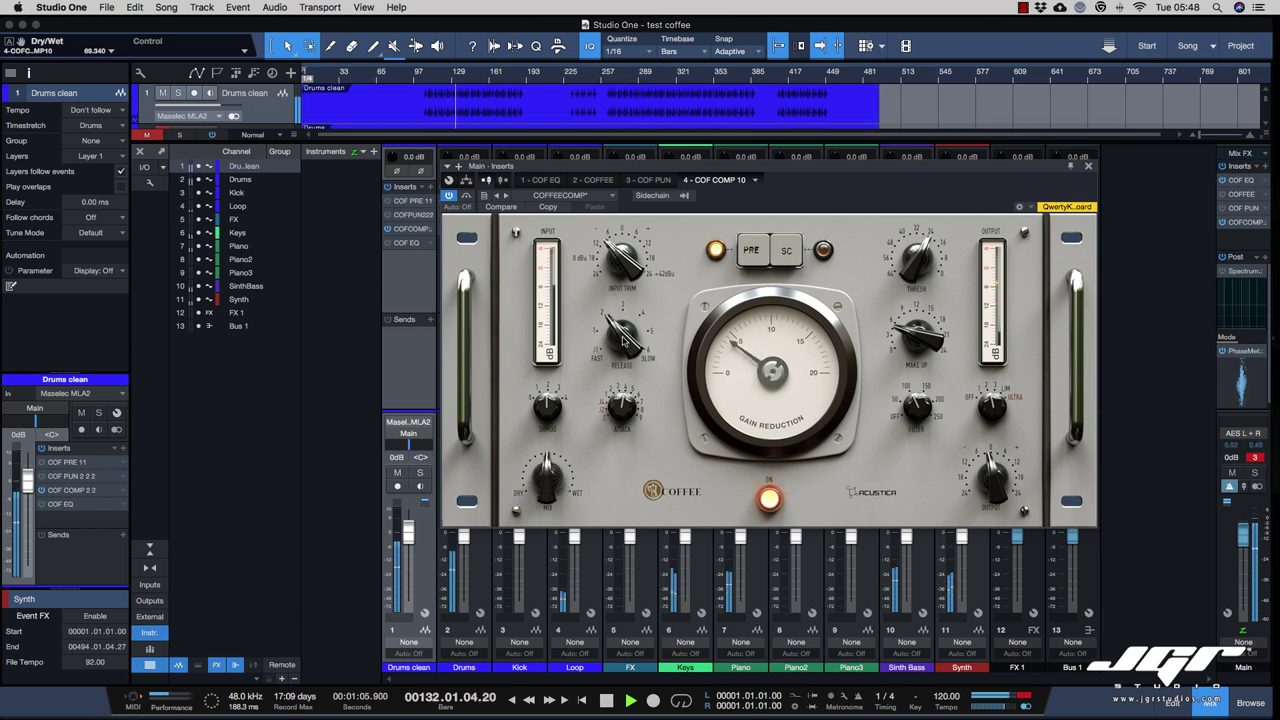
{"action": "left_click_drag", "start_coordinate": [624, 340], "coordinate": [622, 370]}
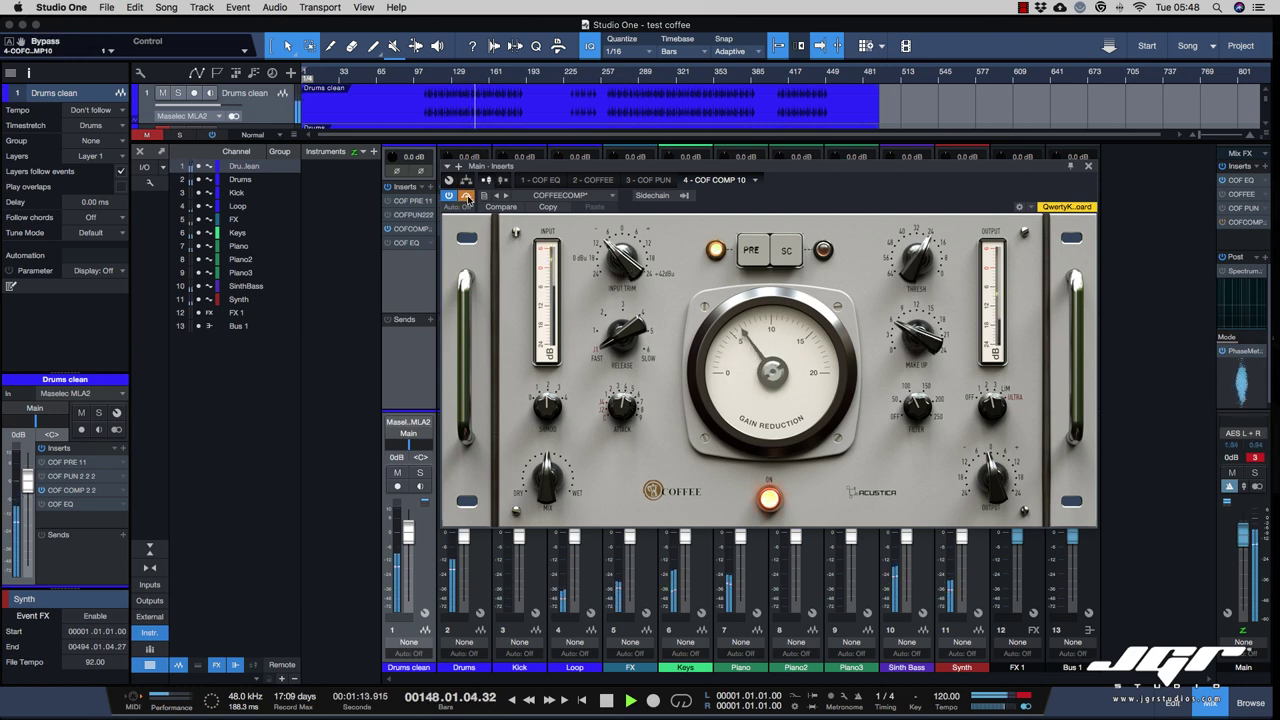
{"action": "left_click_drag", "start_coordinate": [918, 340], "coordinate": [920, 335]}
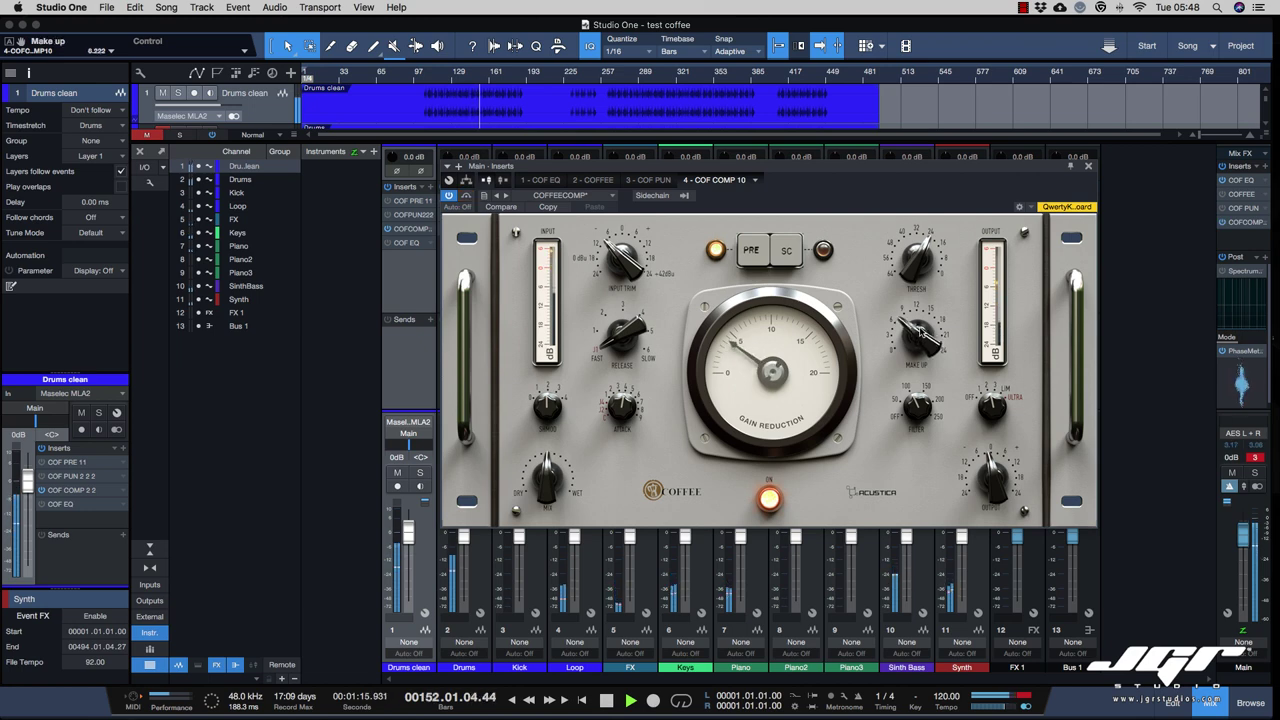
Audition the main bus compressor in another compressor mode from bar 109, trying dry/wet at about 50.41 and retouching release and threshold.
{"action": "left_click", "coordinate": [467, 196]}
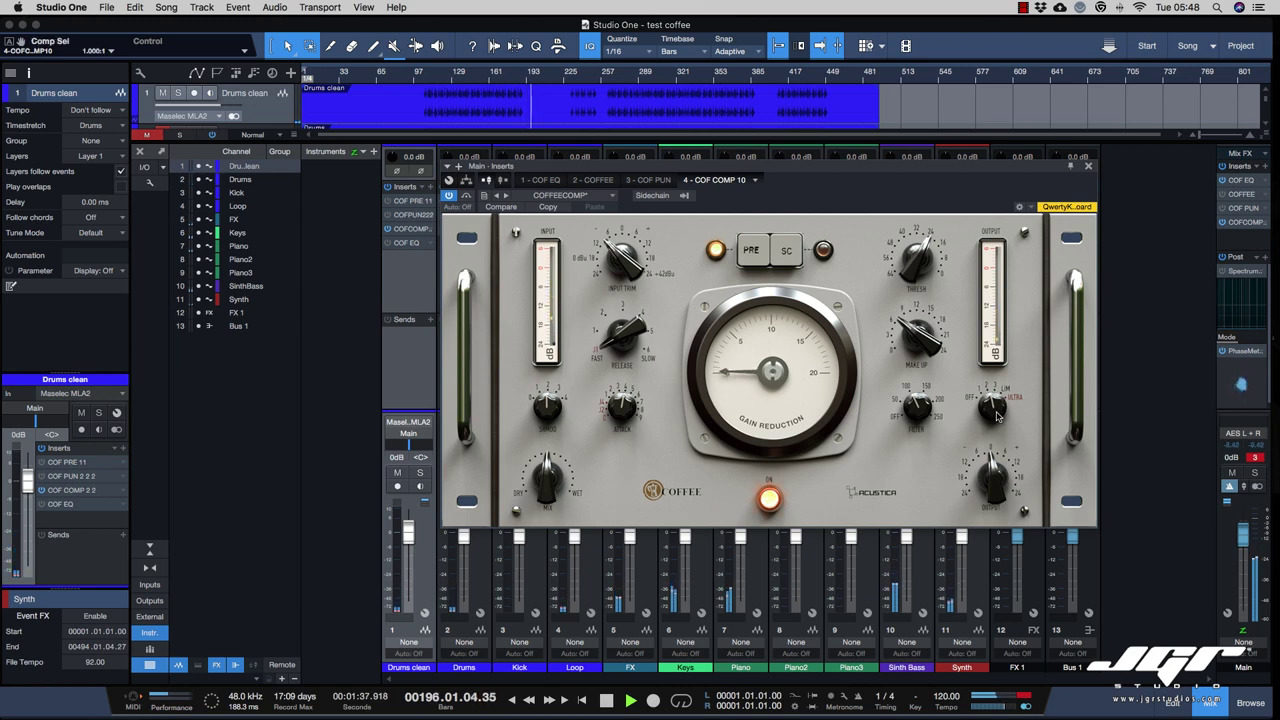
{"action": "key", "text": "space"}
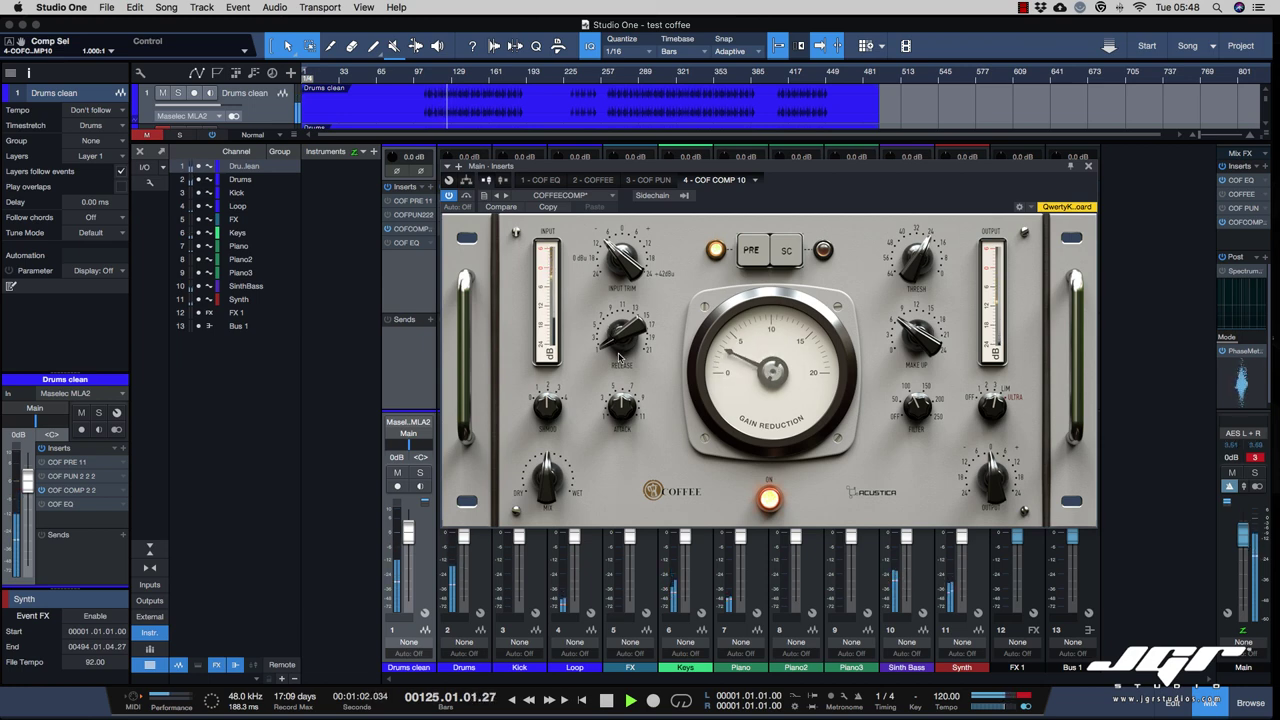
{"action": "mouse_move", "coordinate": [546, 463]}
{"action": "left_mouse_down"}
{"action": "mouse_move", "coordinate": [549, 479]}
{"action": "mouse_move", "coordinate": [550, 439]}
{"action": "left_mouse_up"}
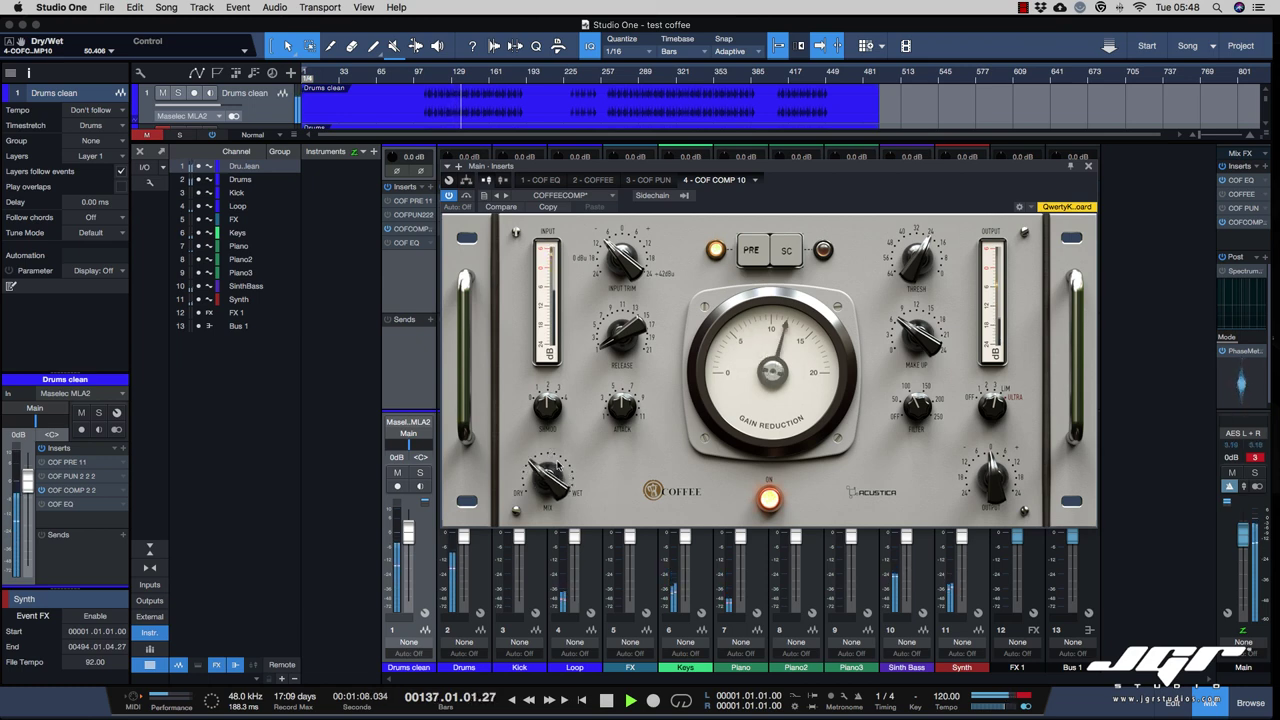
{"action": "left_click_drag", "start_coordinate": [551, 486], "coordinate": [554, 469]}
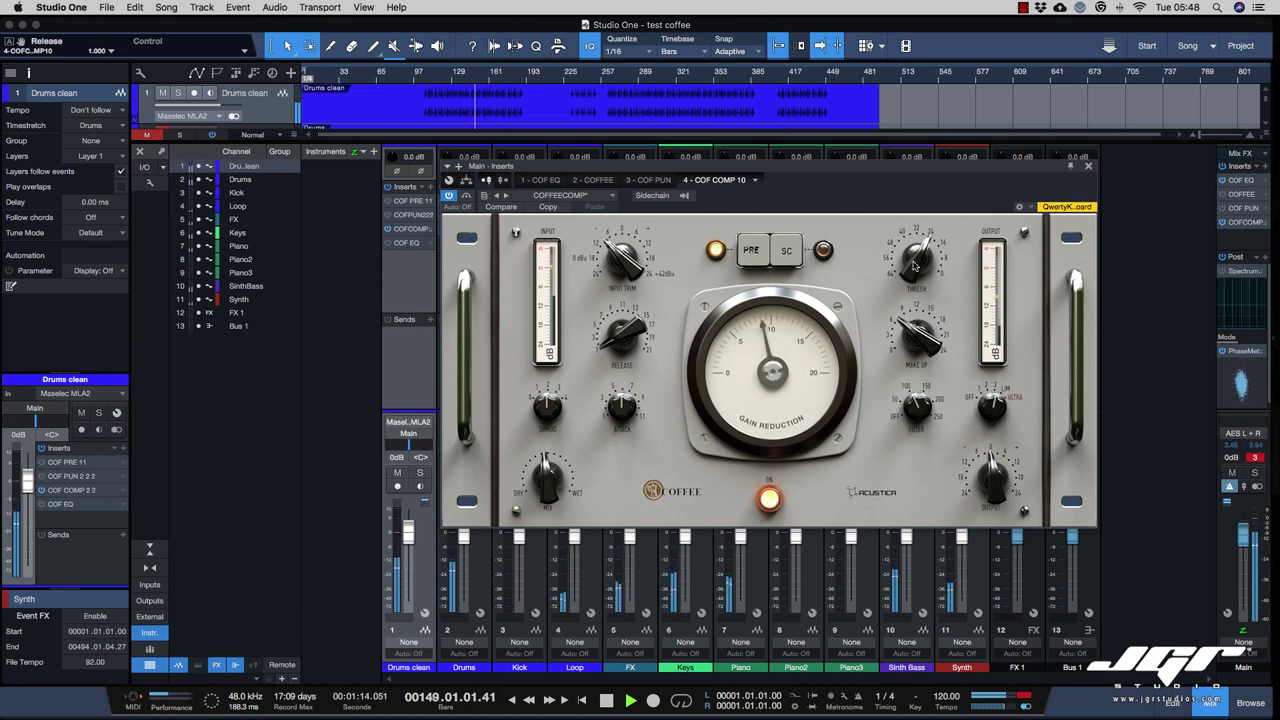
{"action": "left_click_drag", "start_coordinate": [914, 279], "coordinate": [912, 277]}
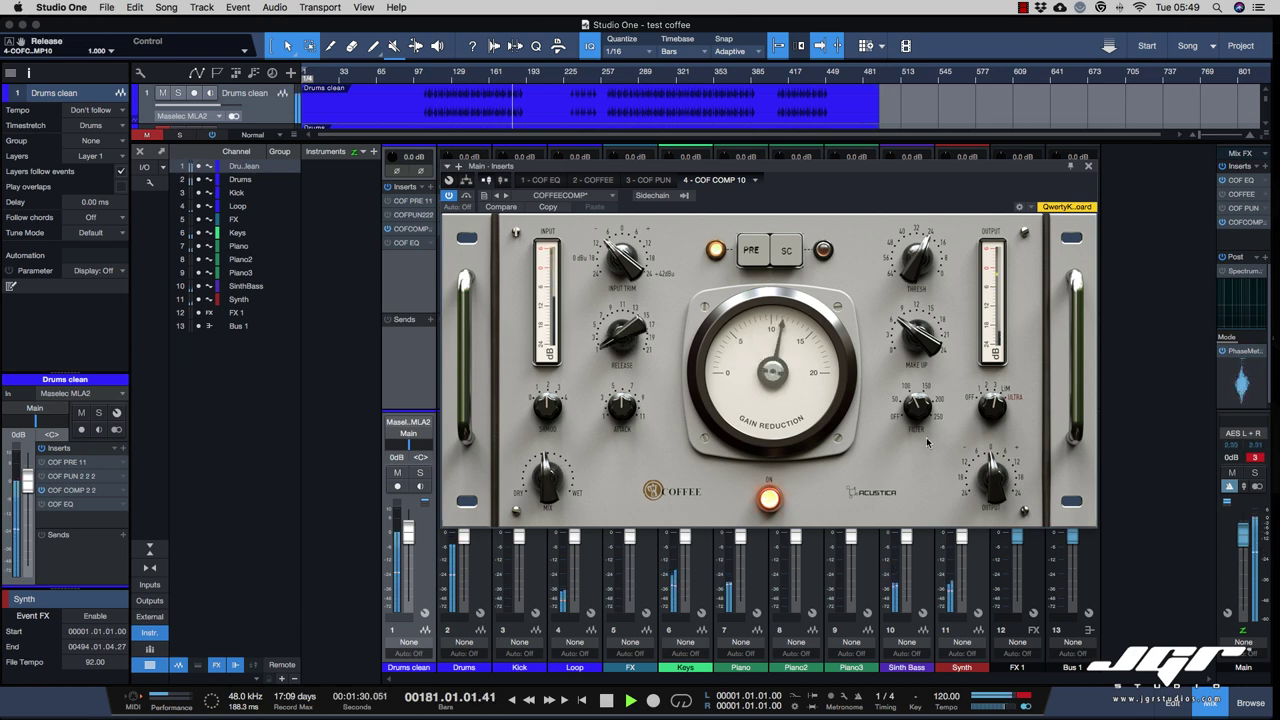
{"action": "key", "text": "space"}
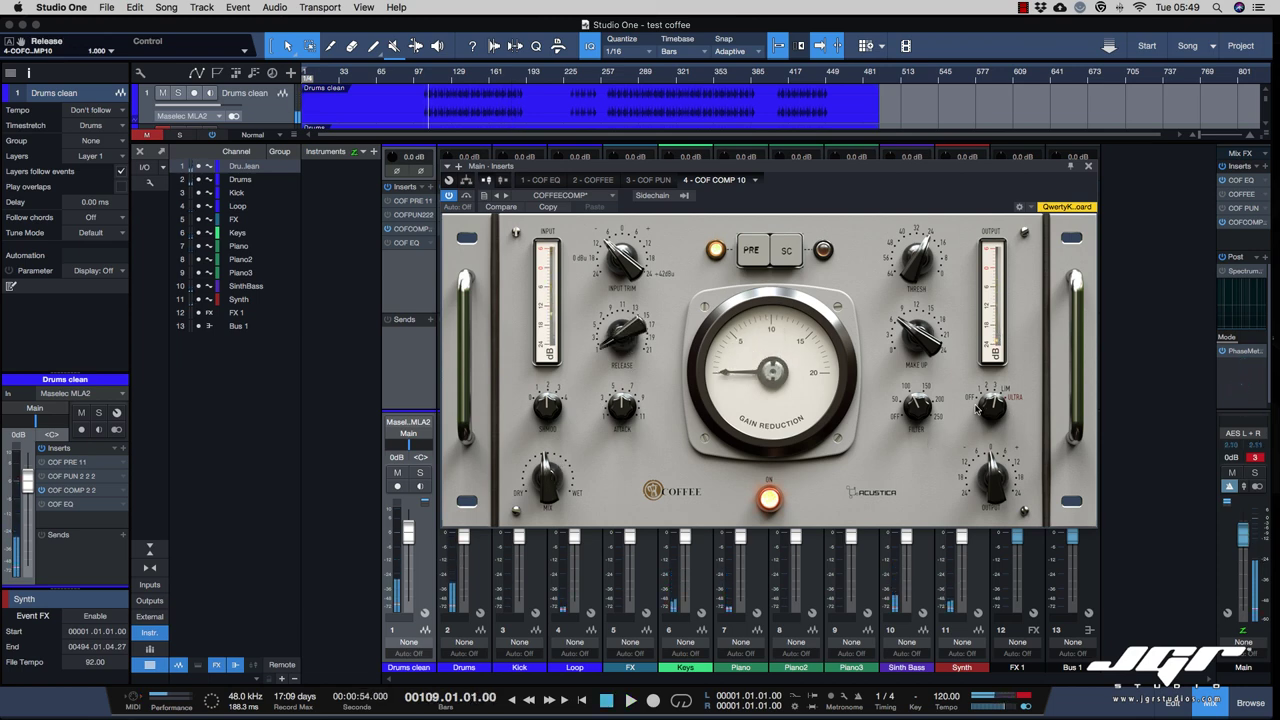
Replay the mix with a different compressor mode, set the threshold to about -15.37 and attack to 7, and move the release to mid-range.
{"action": "key", "text": "space"}
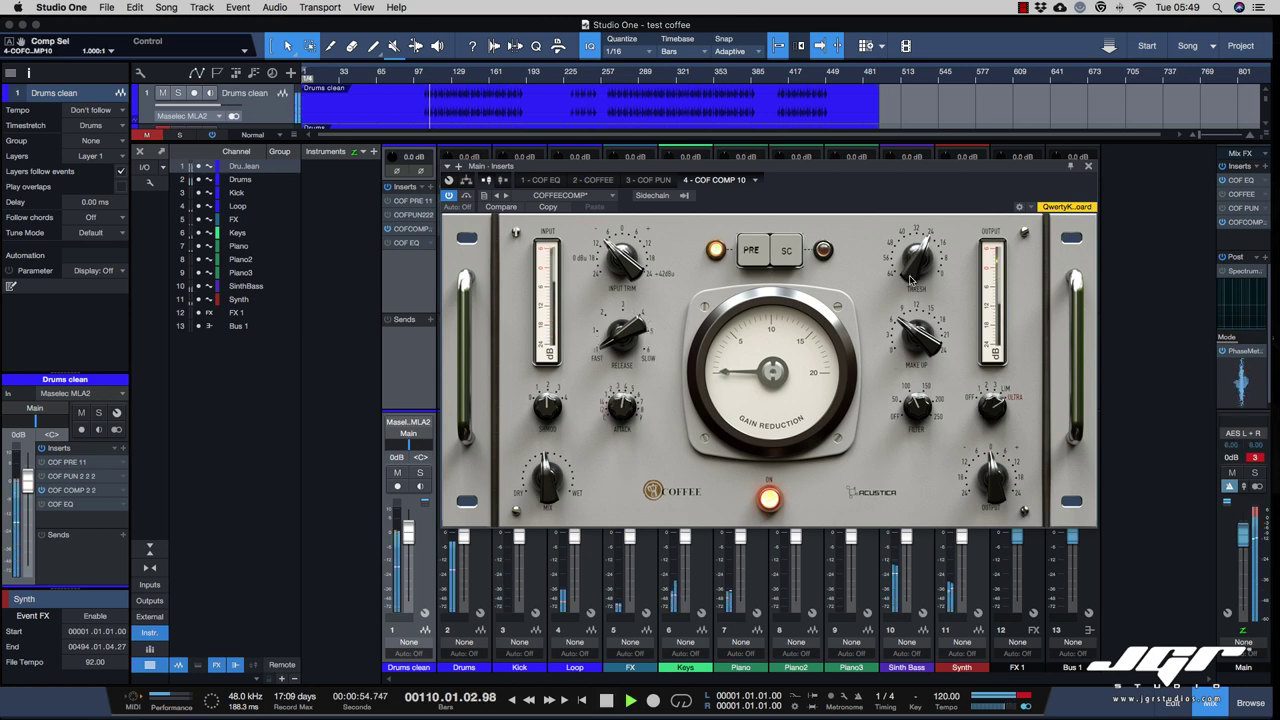
{"action": "mouse_move", "coordinate": [910, 278]}
{"action": "left_mouse_down"}
{"action": "mouse_move", "coordinate": [910, 232]}
{"action": "mouse_move", "coordinate": [914, 278]}
{"action": "left_mouse_up"}
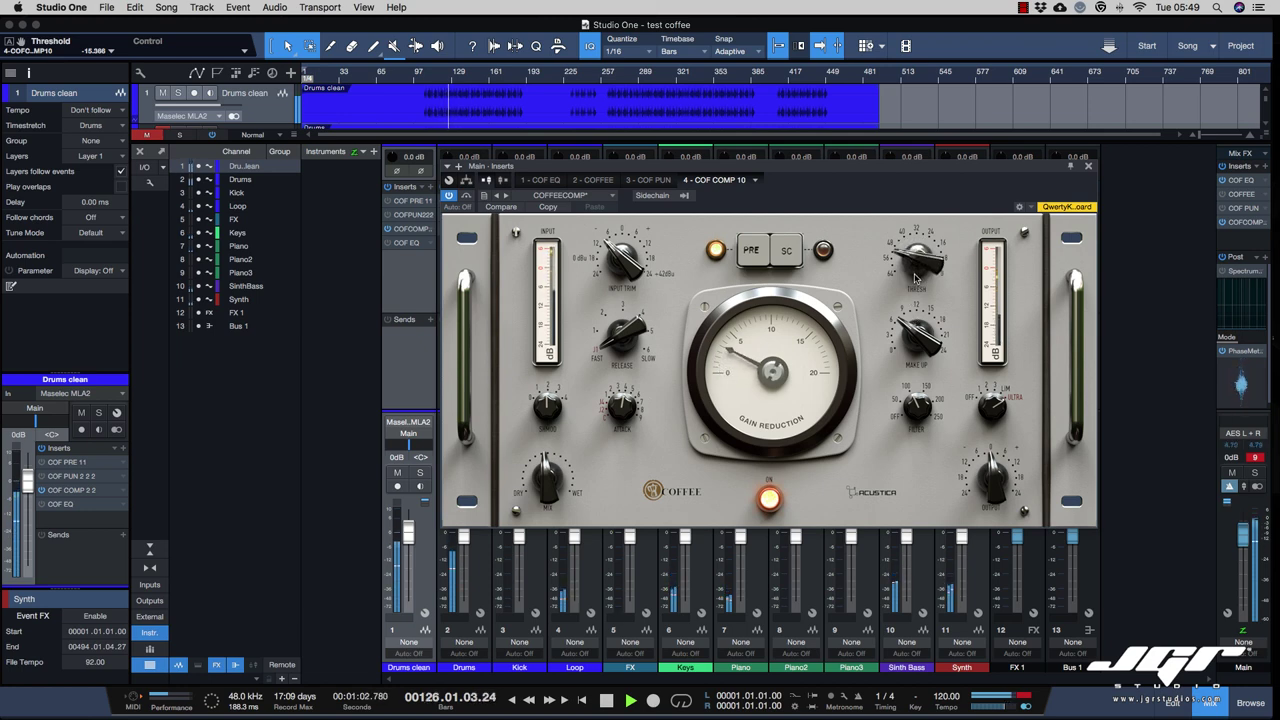
{"action": "left_click_drag", "start_coordinate": [621, 347], "coordinate": [614, 309]}
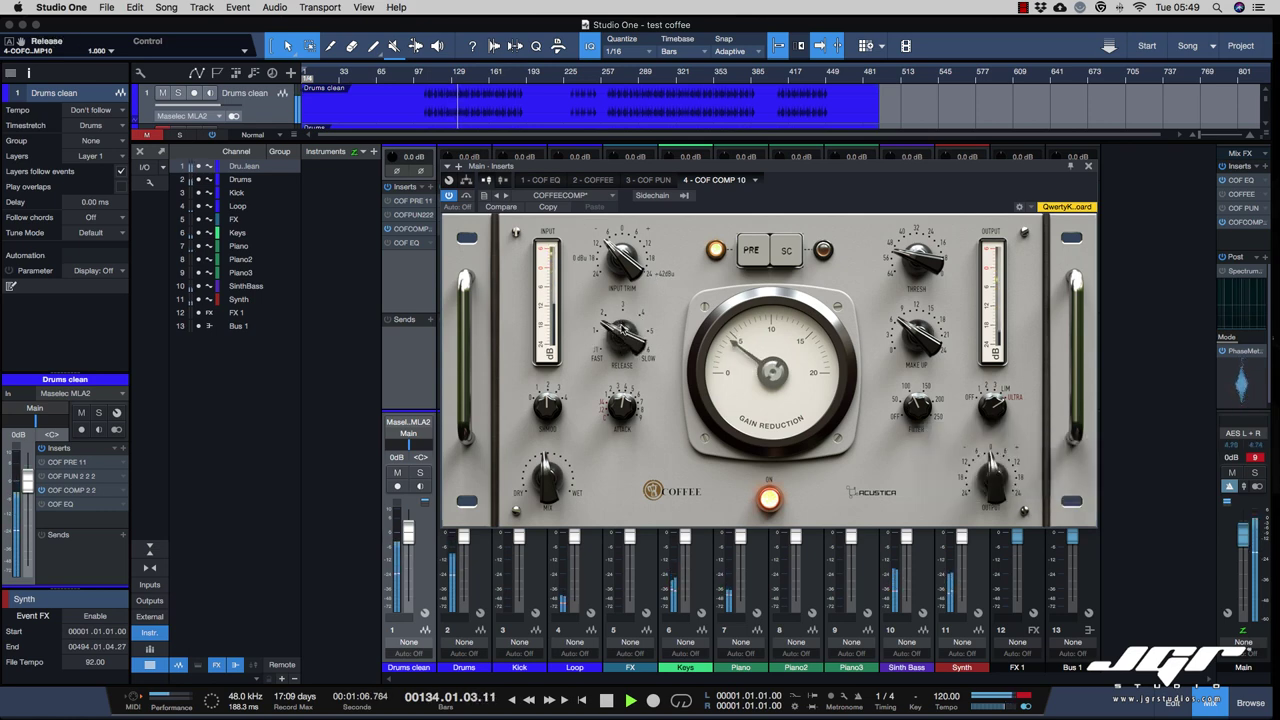
{"action": "left_click_drag", "start_coordinate": [625, 328], "coordinate": [625, 302]}
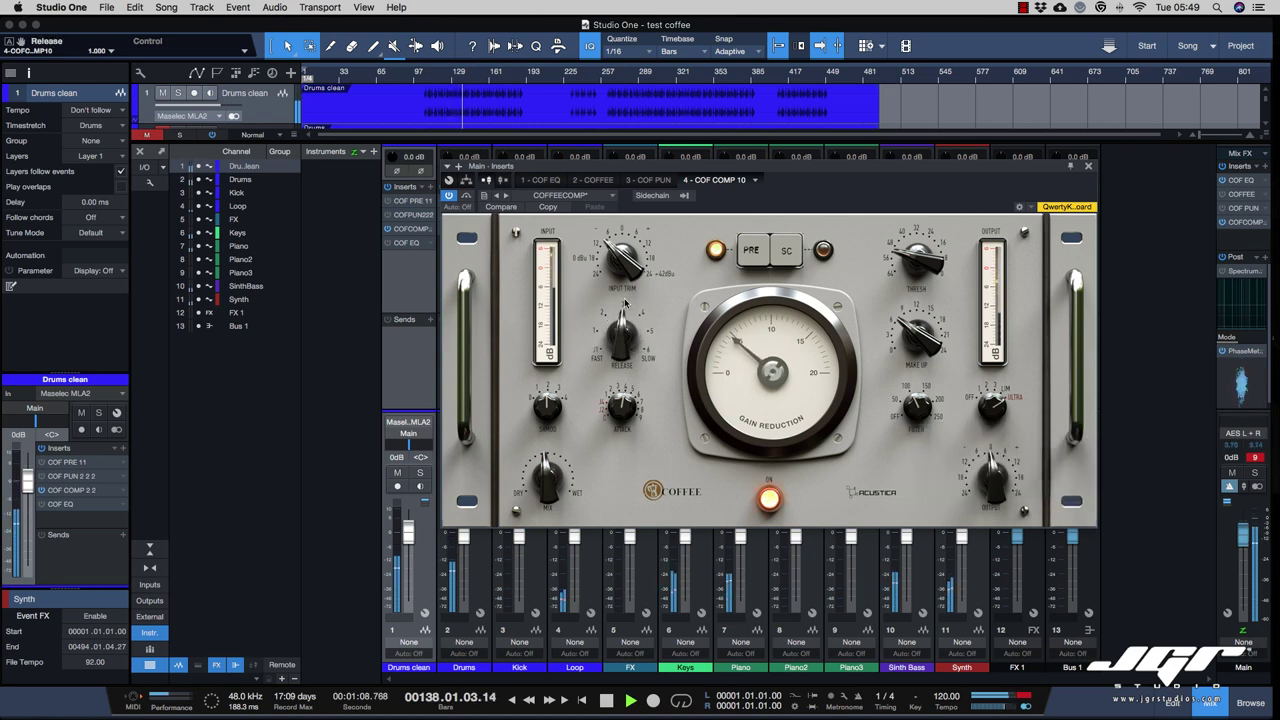
{"action": "left_click_drag", "start_coordinate": [623, 413], "coordinate": [622, 401]}
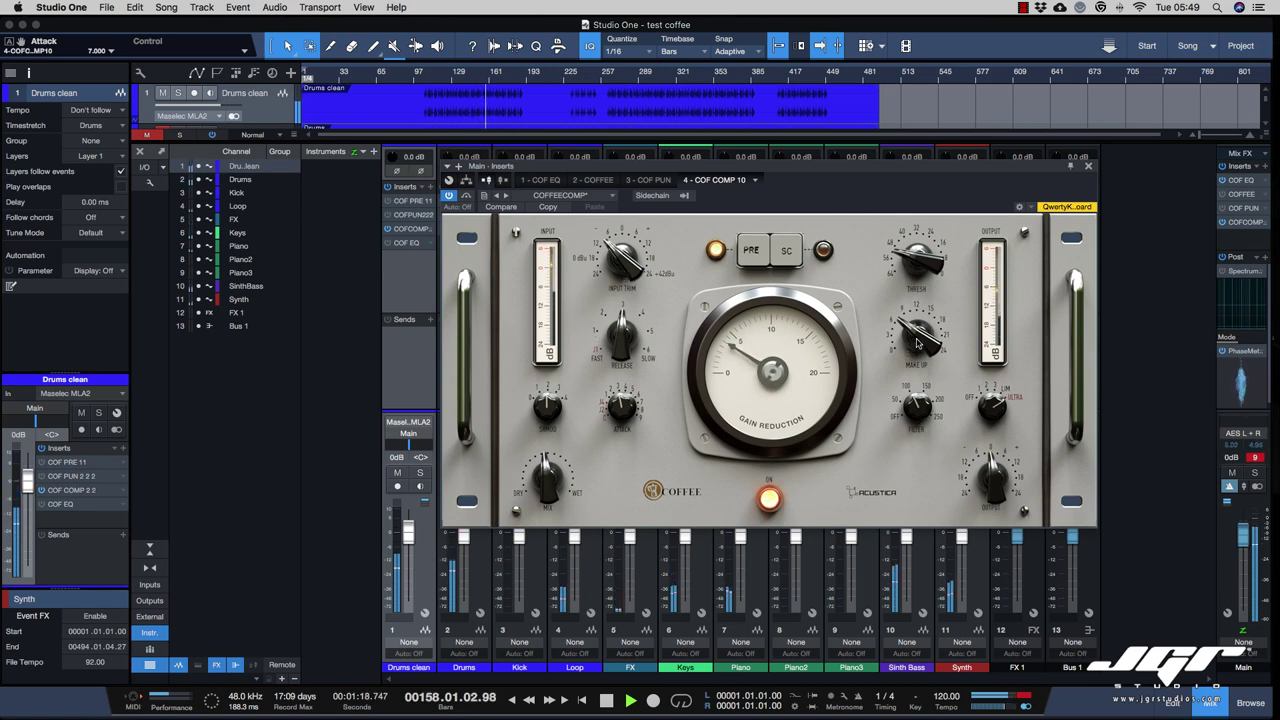
Set the main bus compressor's make-up to about 7.20 and output to about -1.28, comparing it bypassed and active.
{"action": "left_click", "coordinate": [467, 197]}
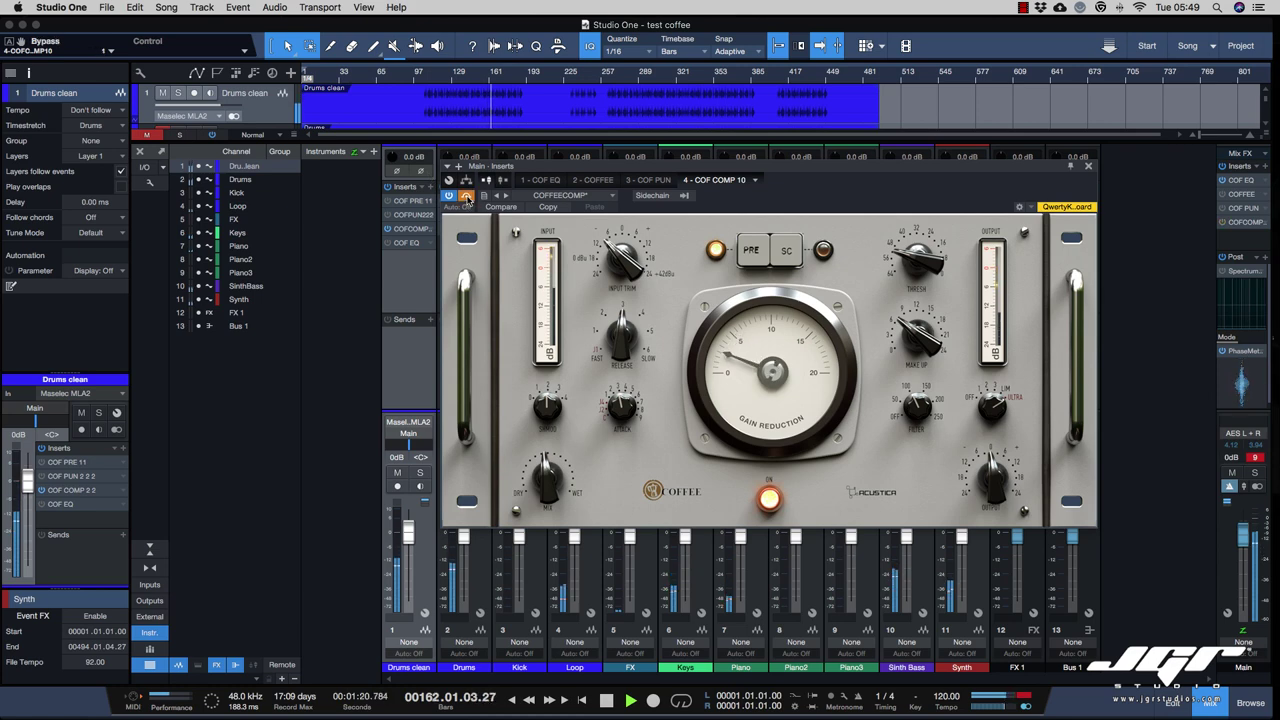
{"action": "left_click", "coordinate": [467, 197]}
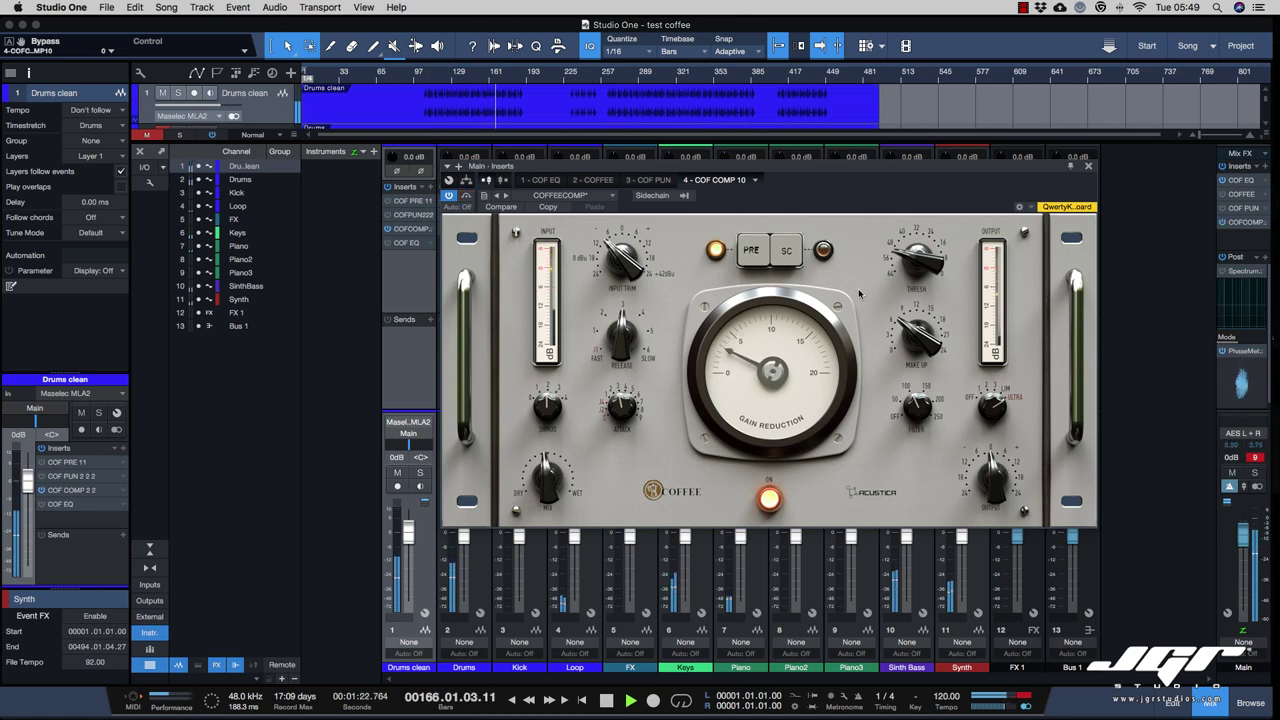
{"action": "left_click", "coordinate": [926, 343]}
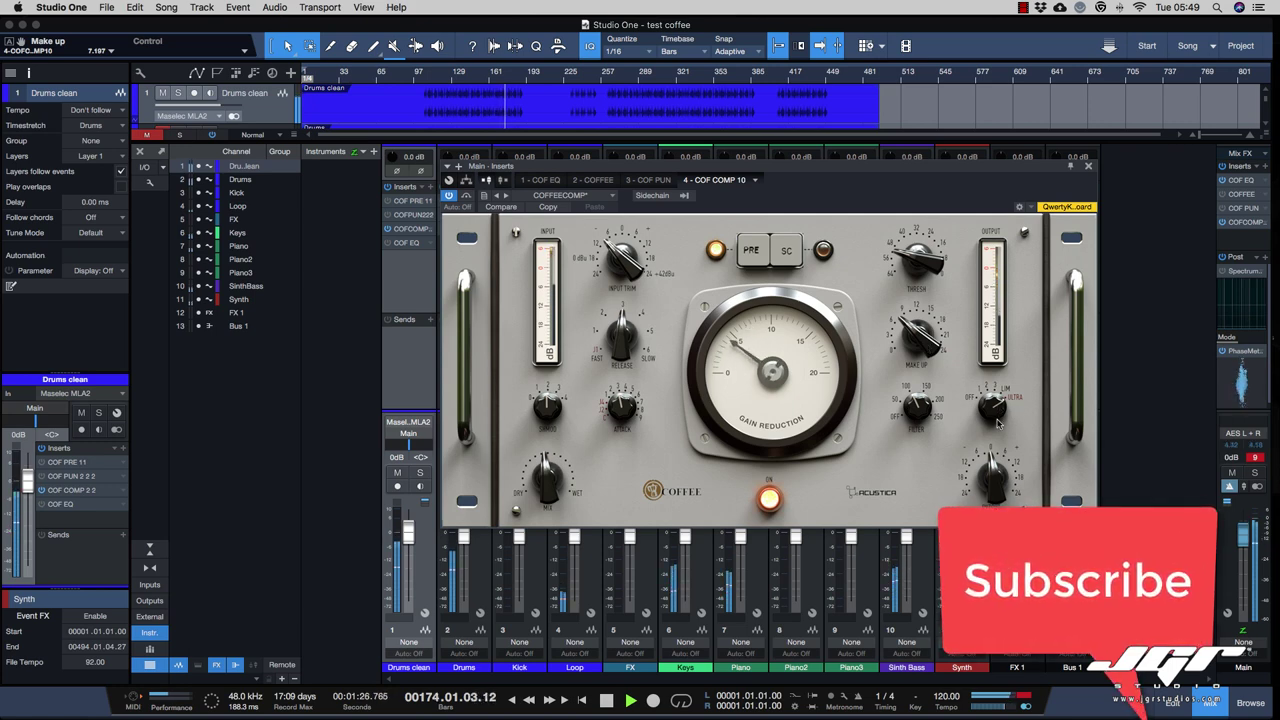
{"action": "left_click", "coordinate": [997, 491]}
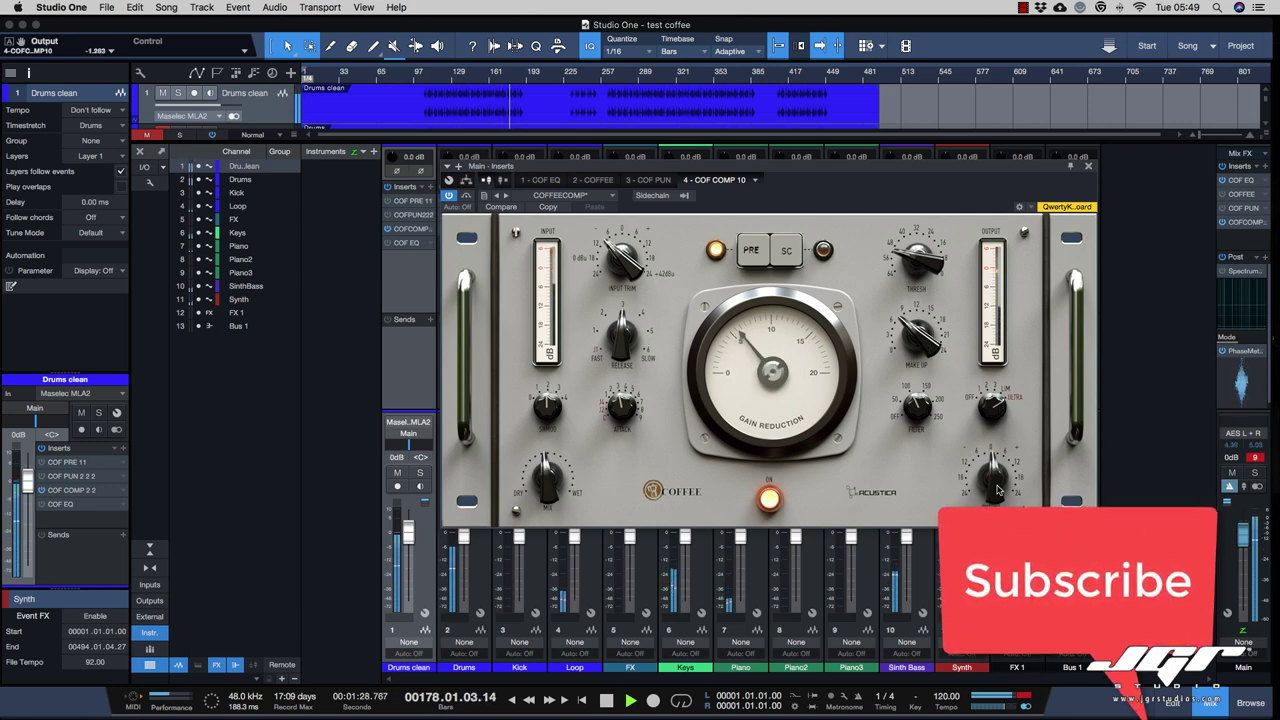
{"action": "left_click", "coordinate": [465, 196]}
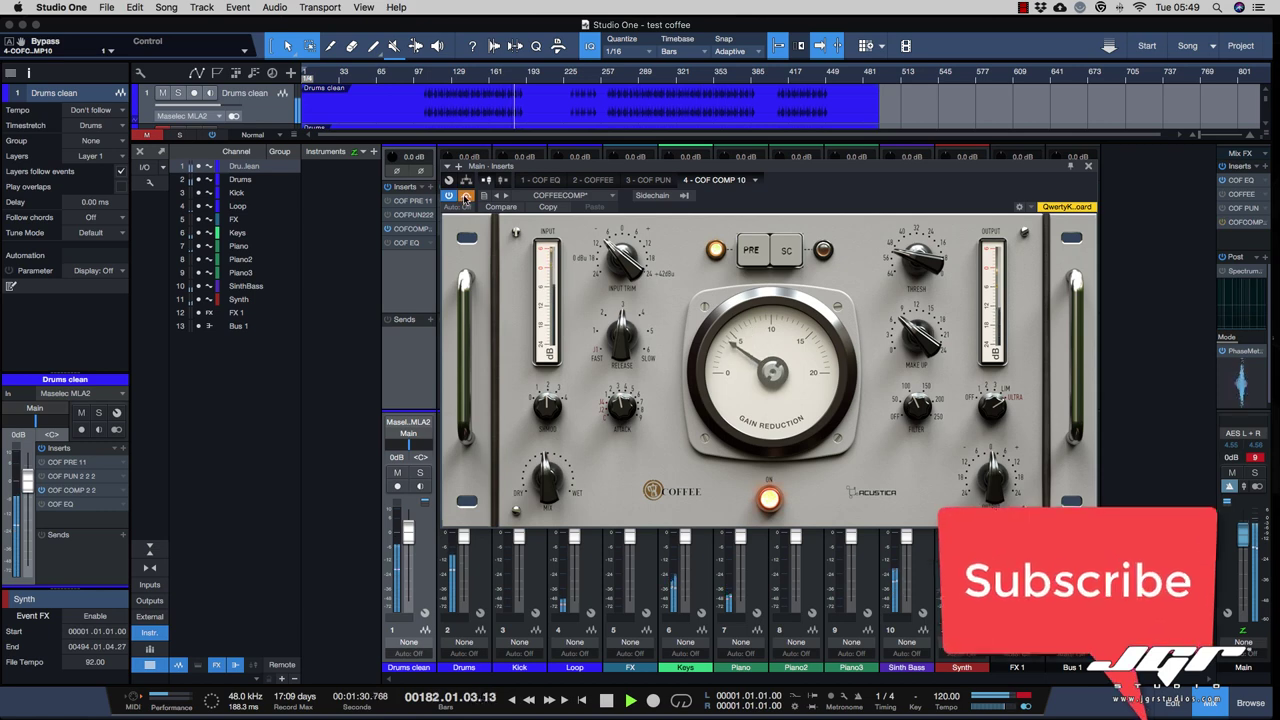
{"action": "left_click", "coordinate": [465, 196]}
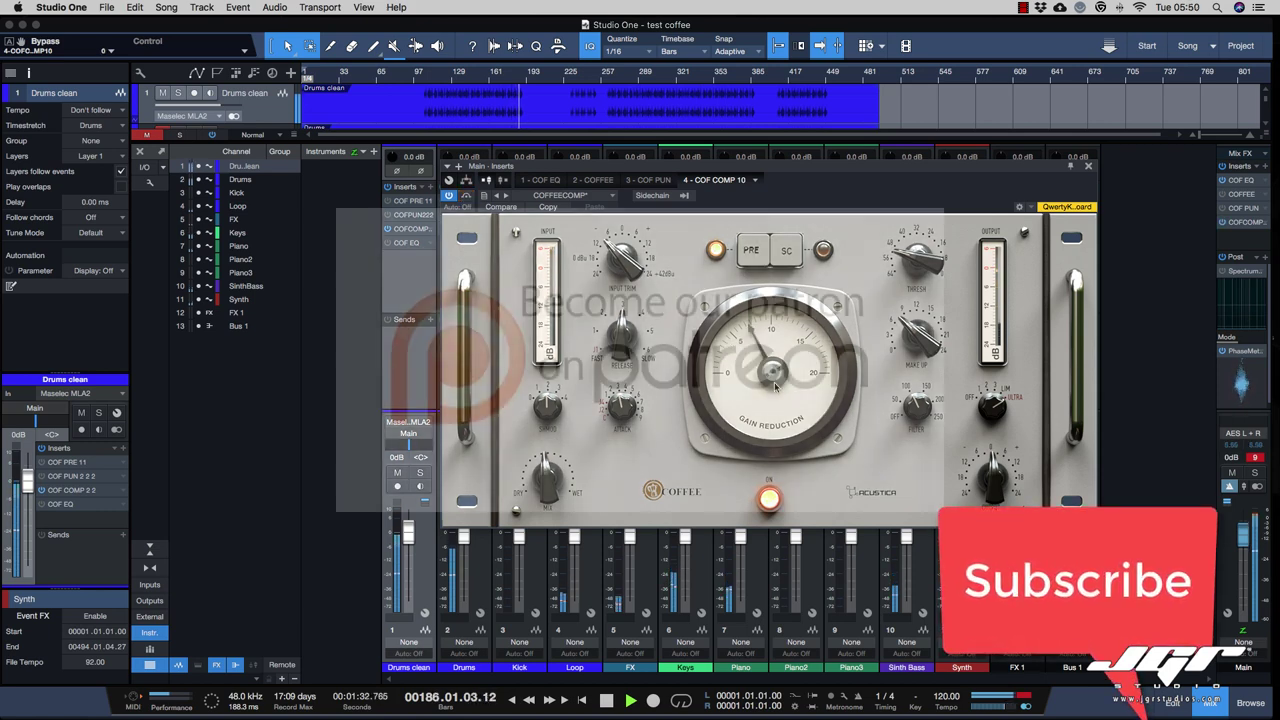